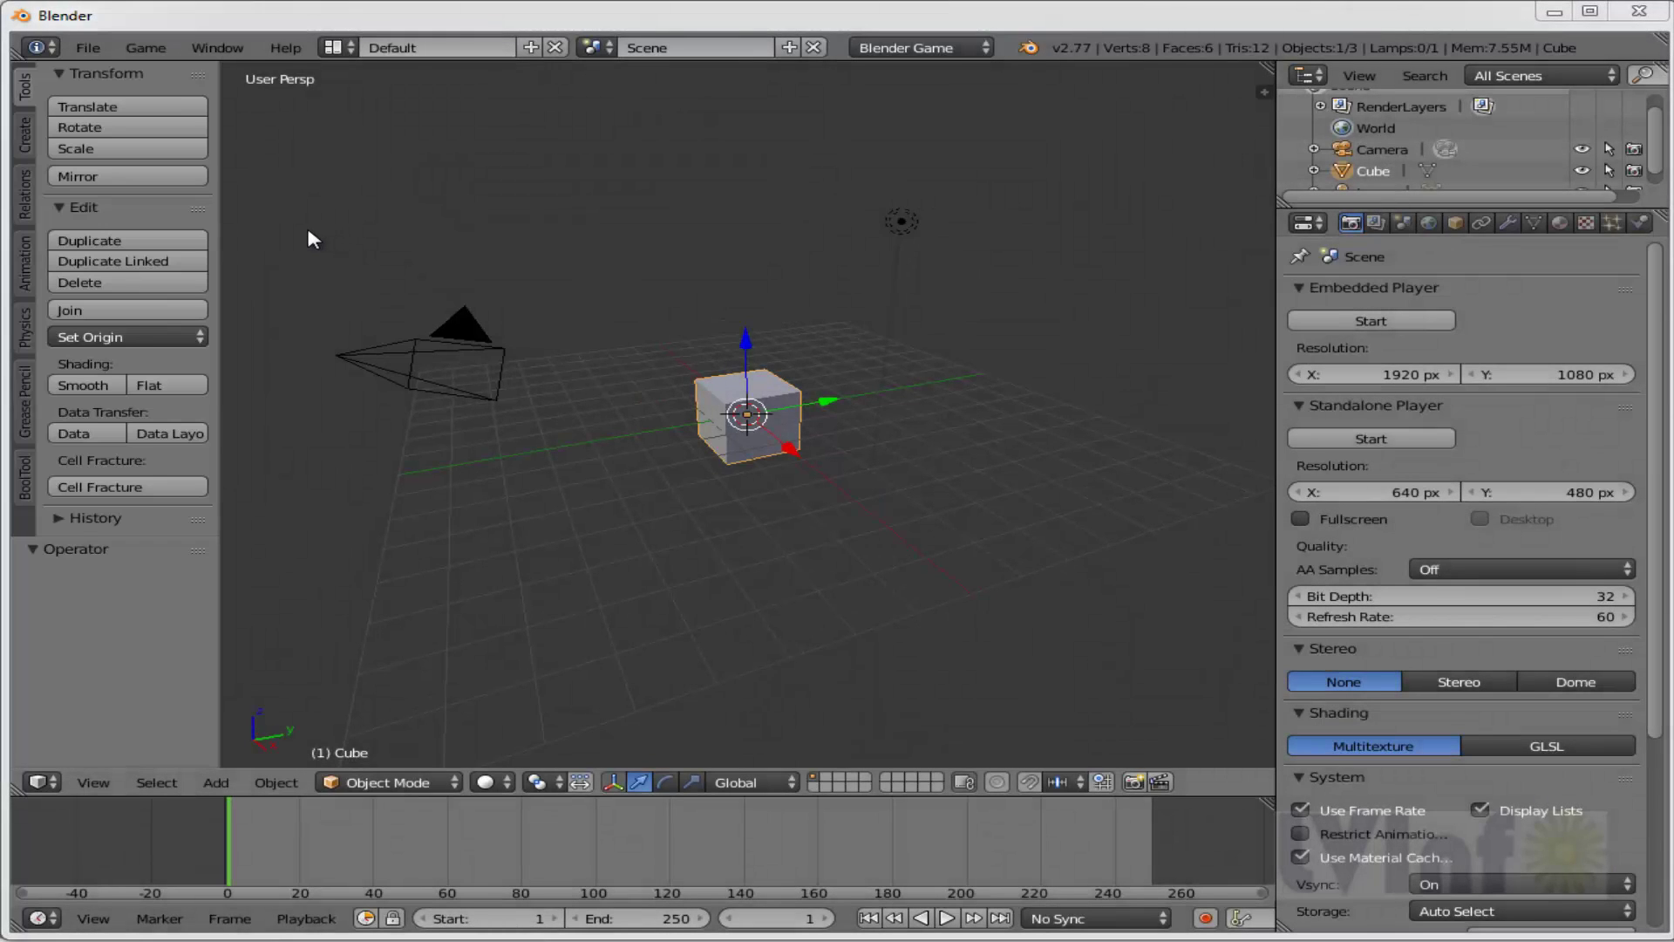
Bring up the BoolTool boolean operators beside the 3D view.
key("t")
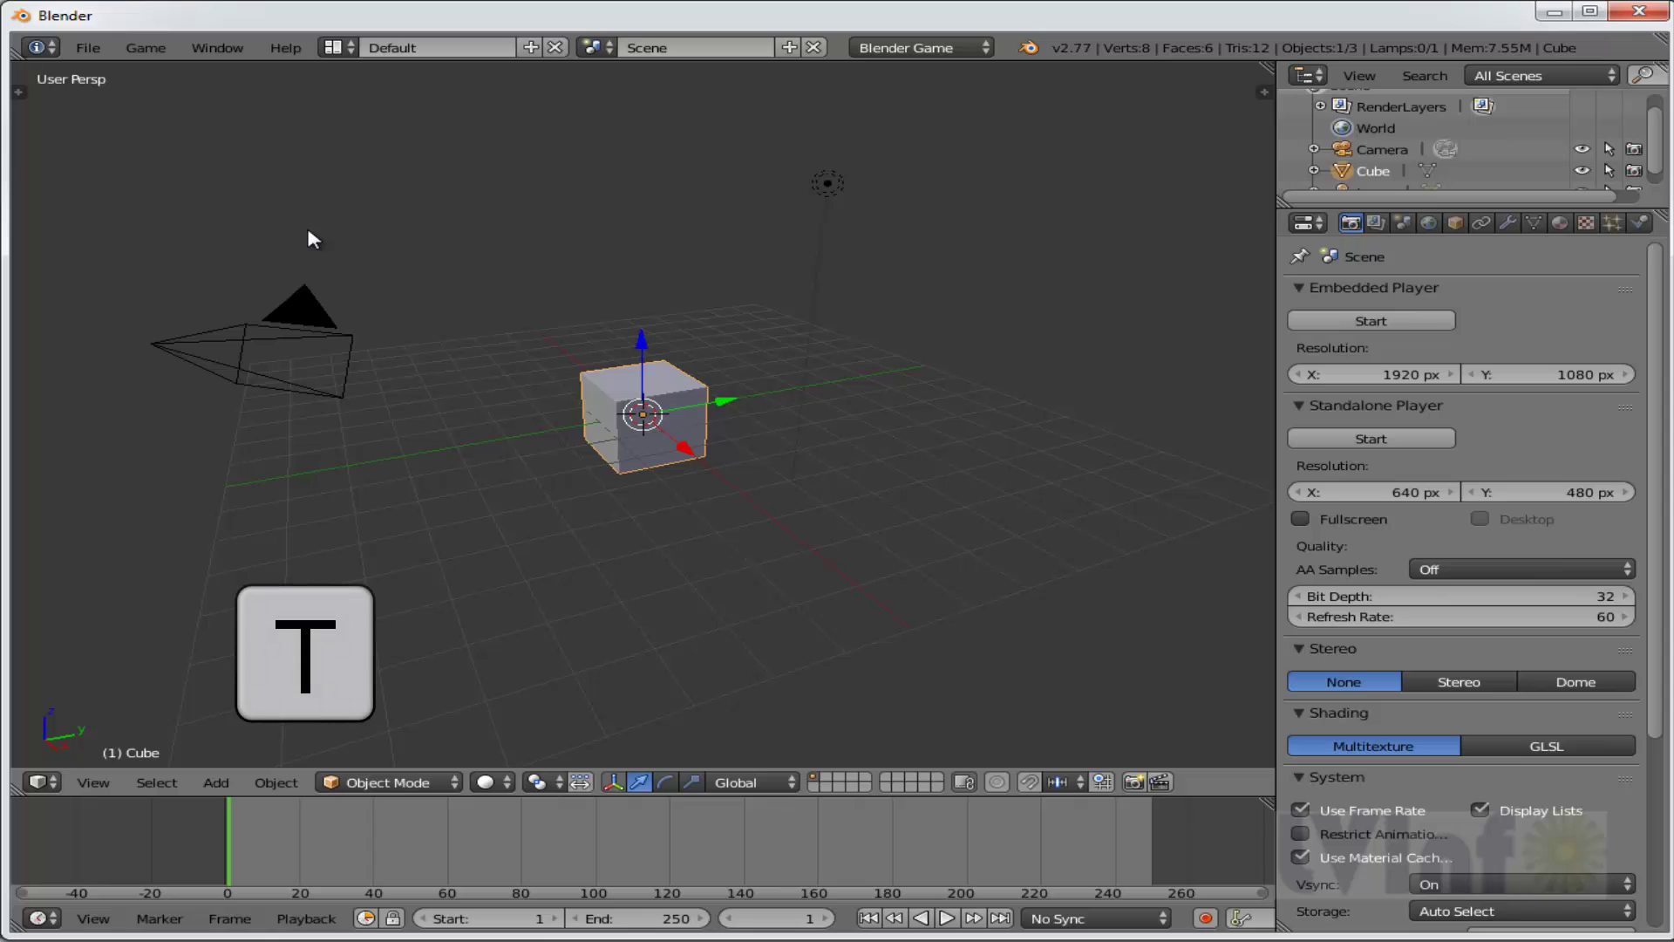
key("t")
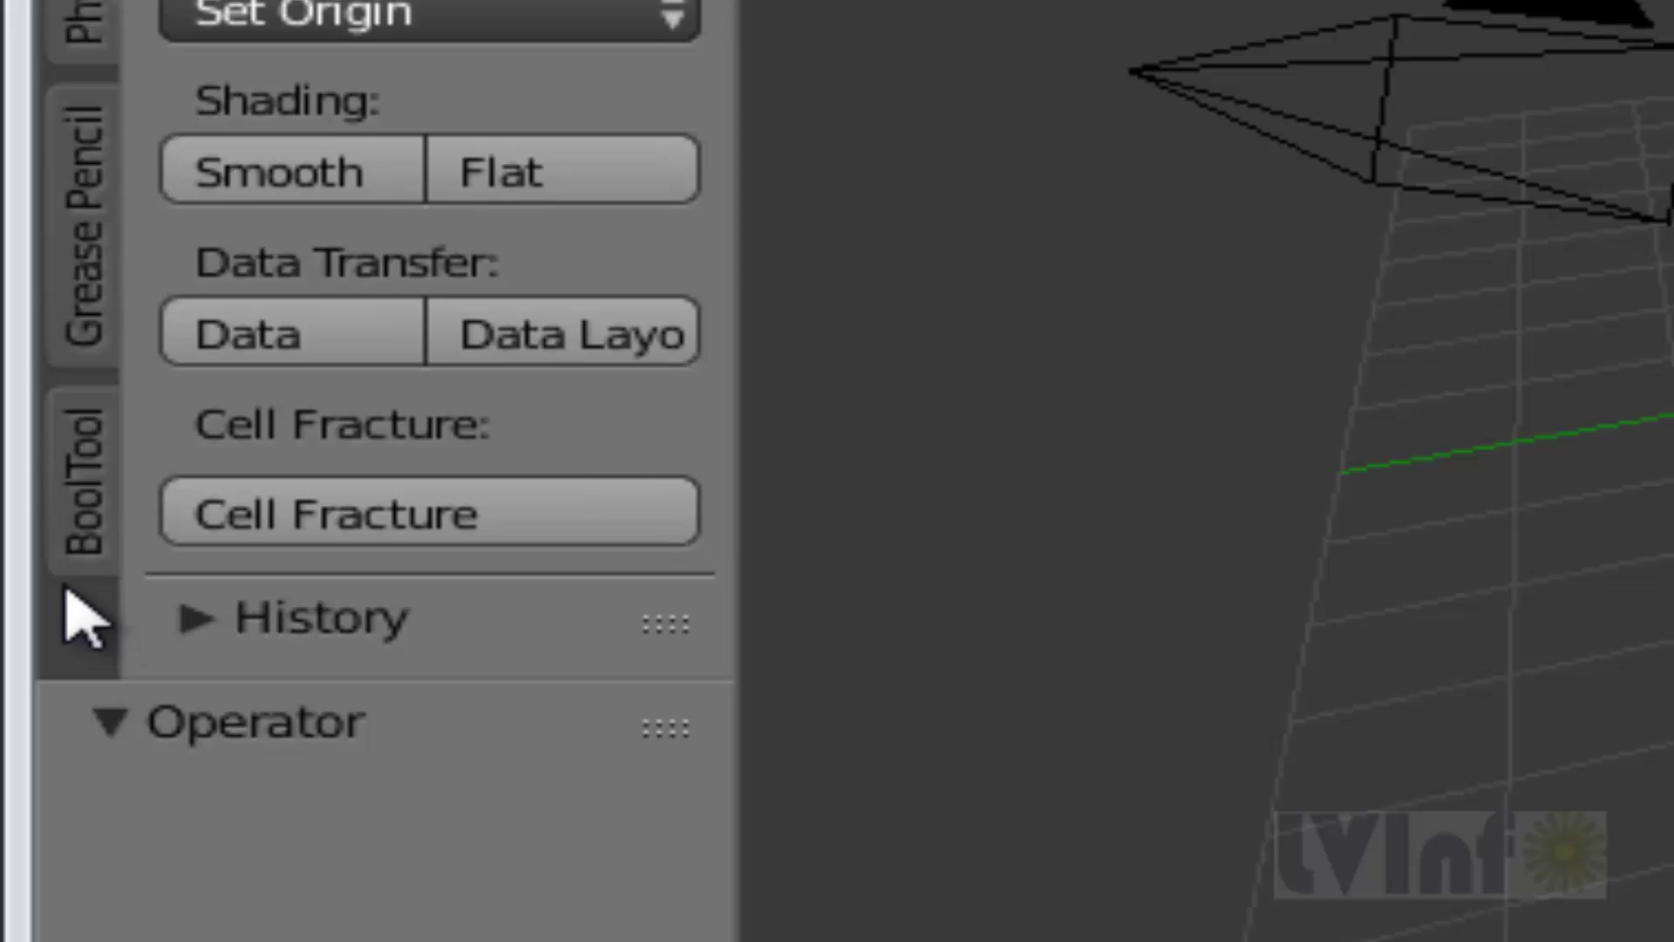
left_click(85, 484)
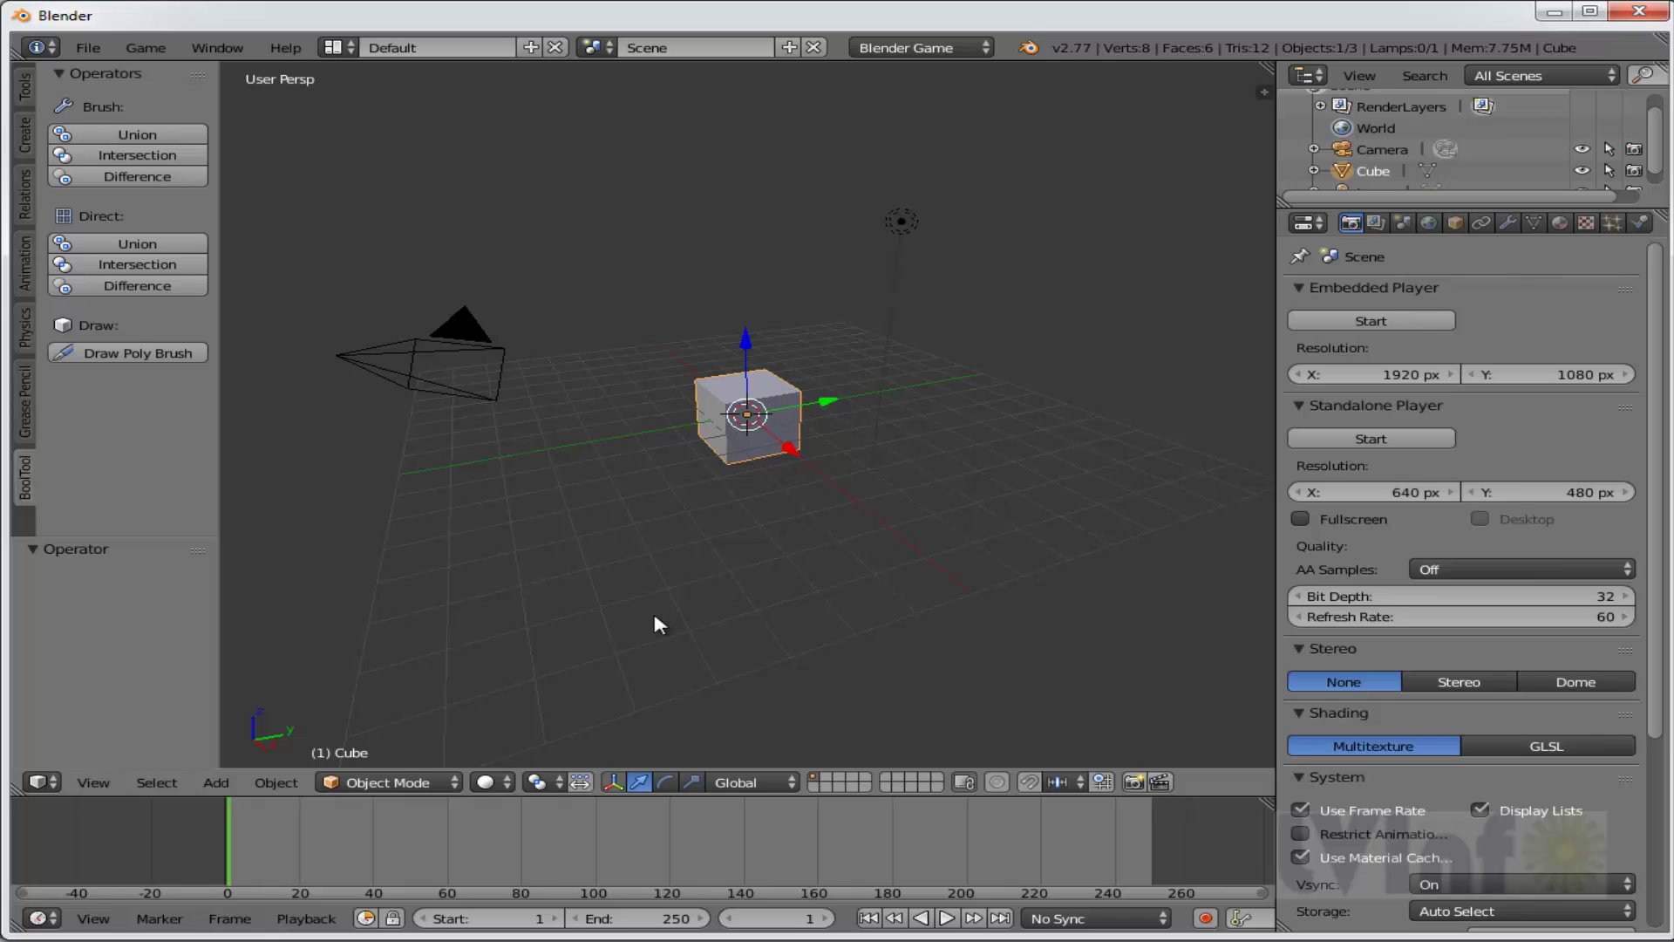
Scale the default cube along X to about 0.07, flattening it into a thin slab.
key("s")
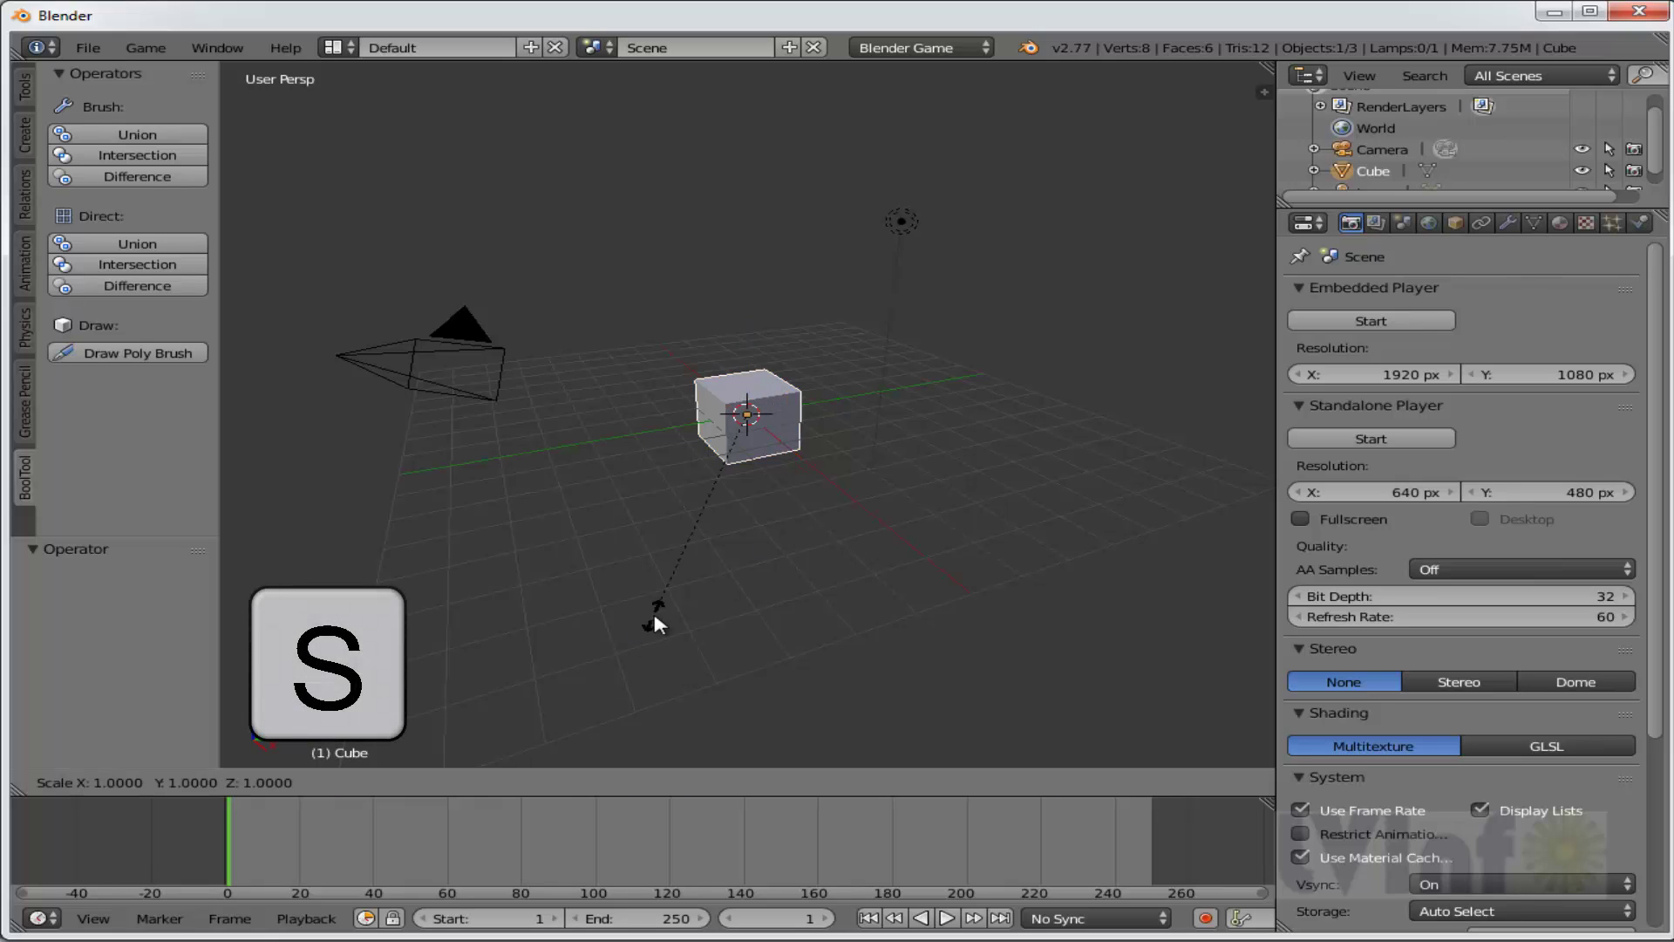
key("x")
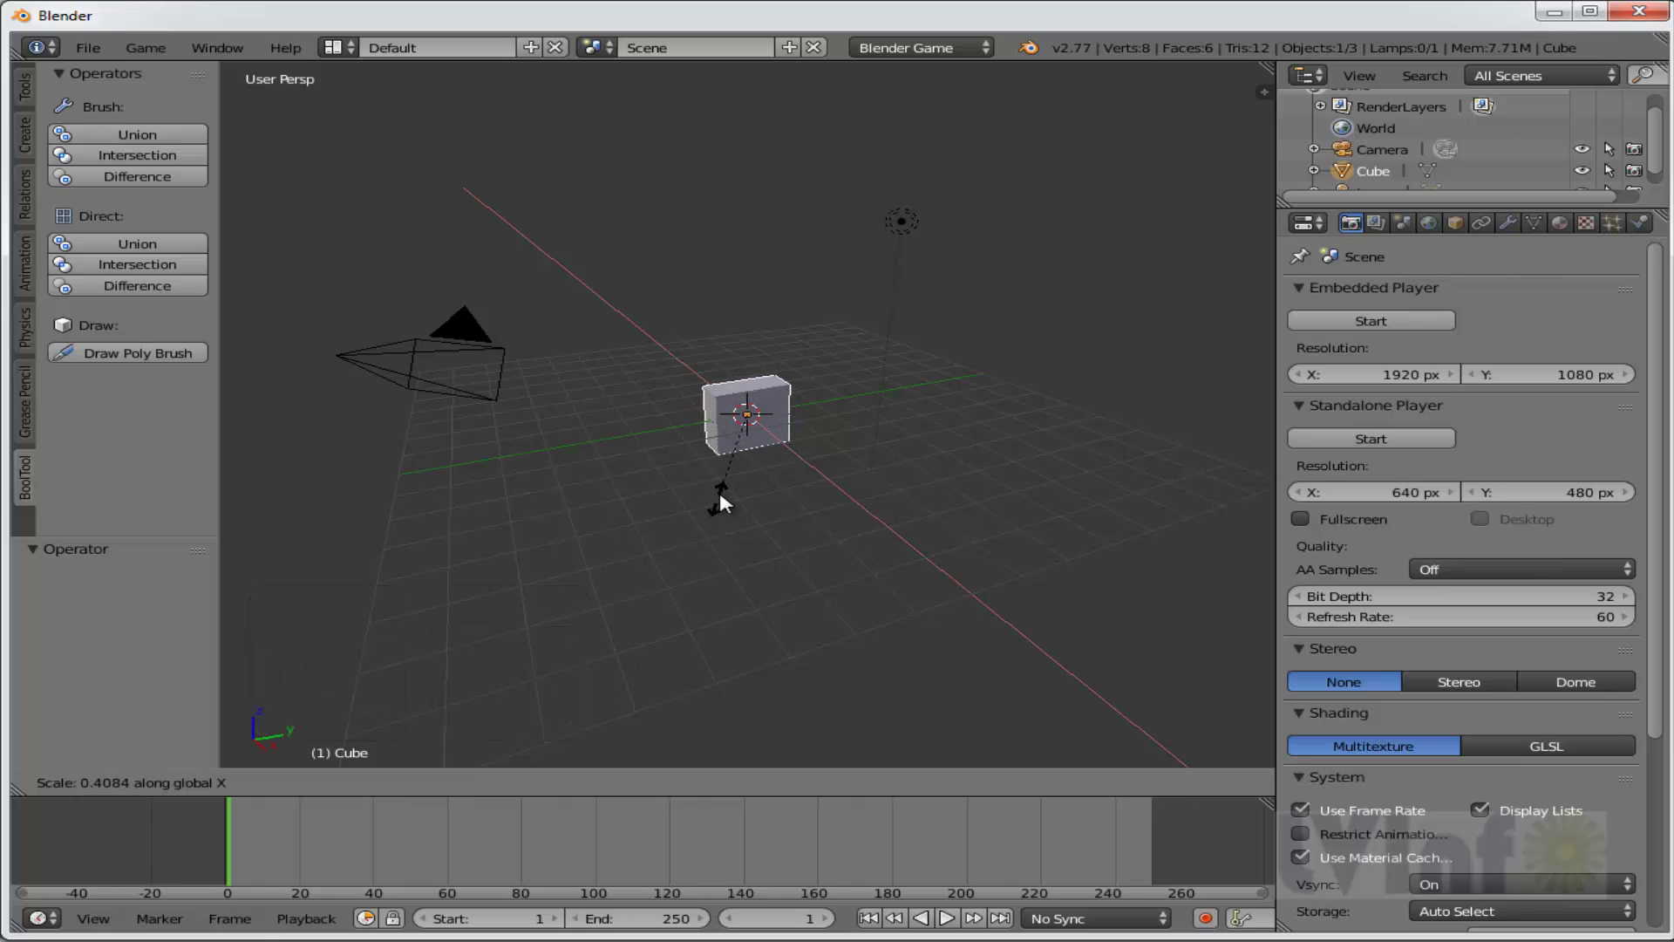
left_click(740, 425)
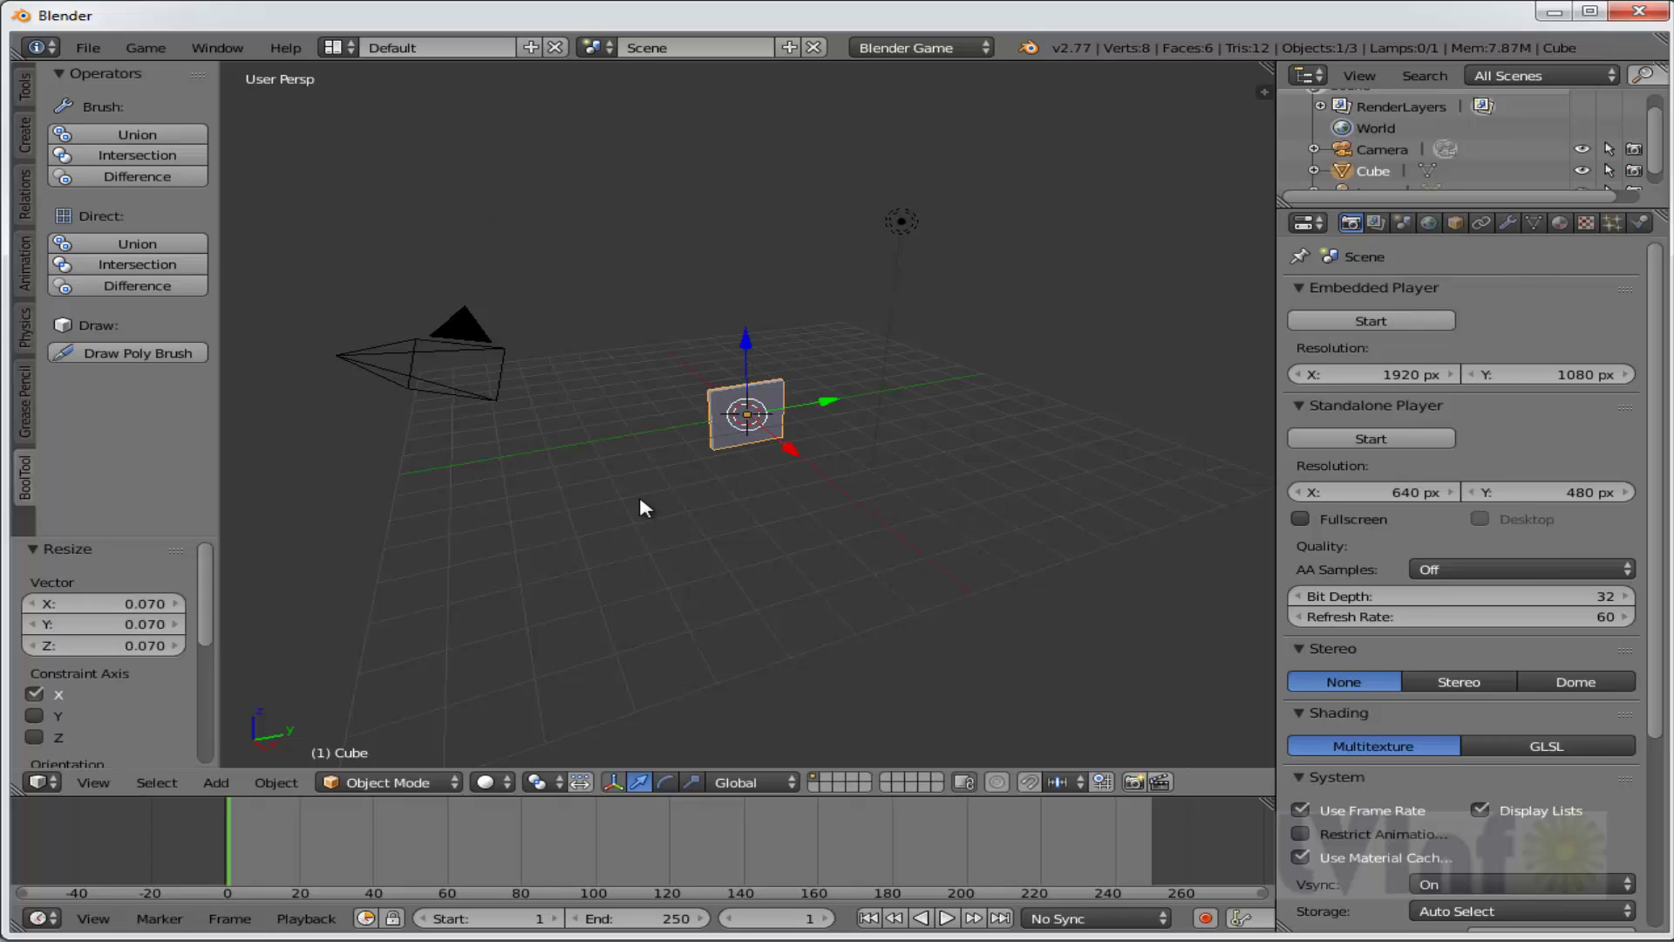
Duplicate the thin slab and offset the copy about 0.456 units along X.
scroll(640, 495, "up", 5)
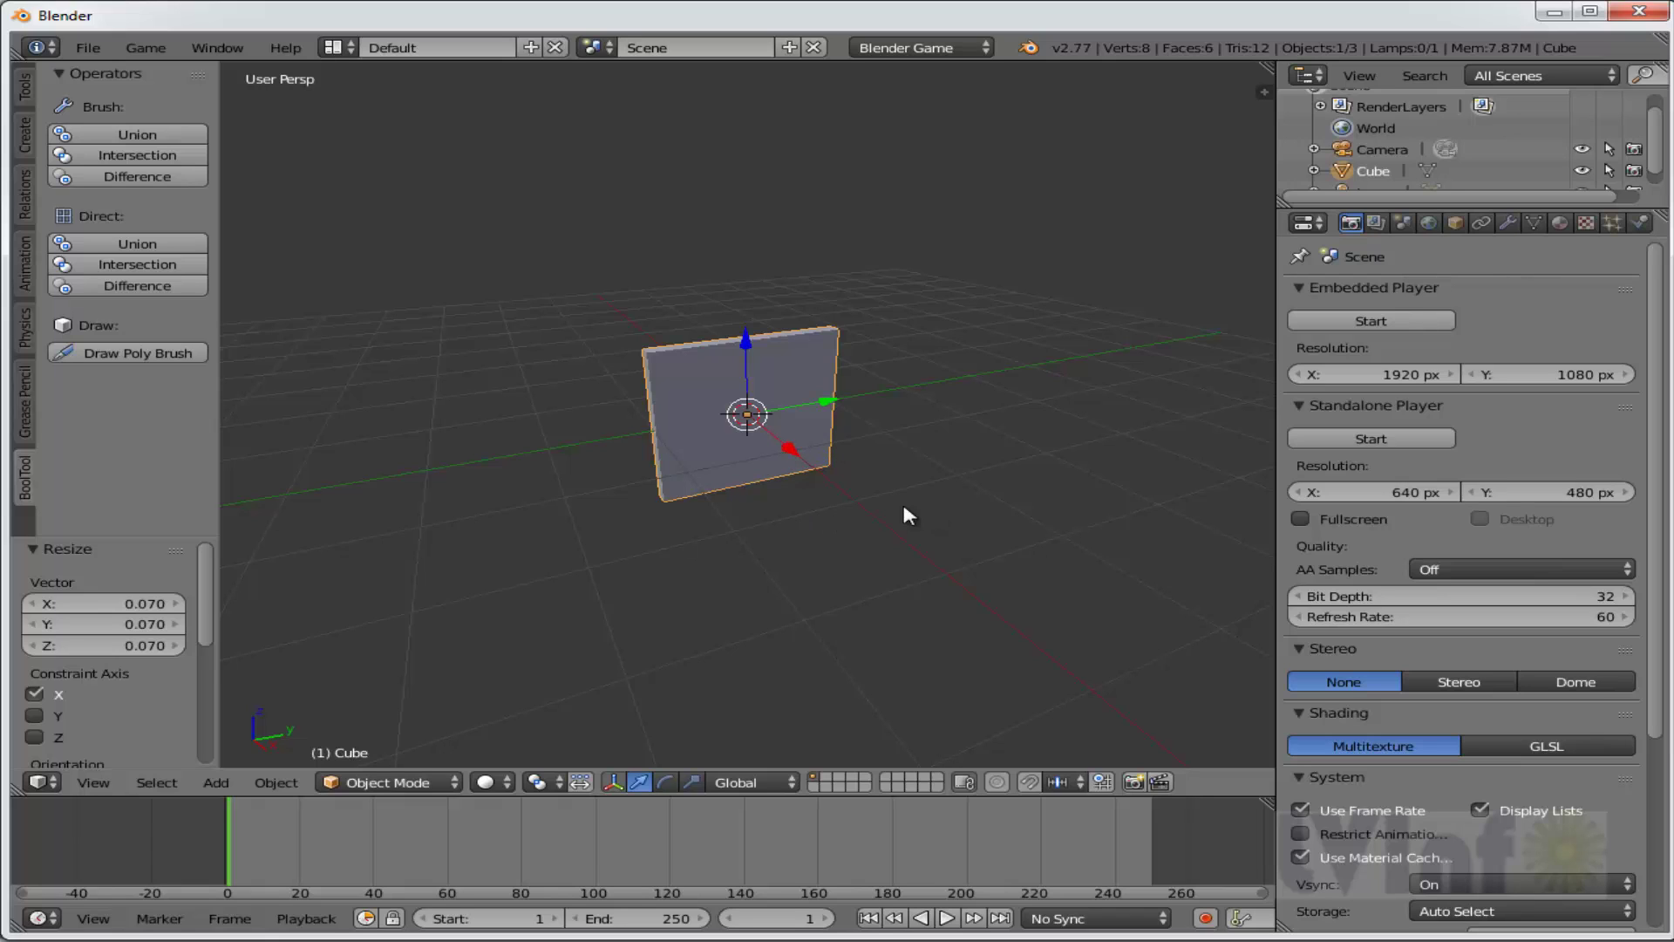
key("shift+d")
key("x")
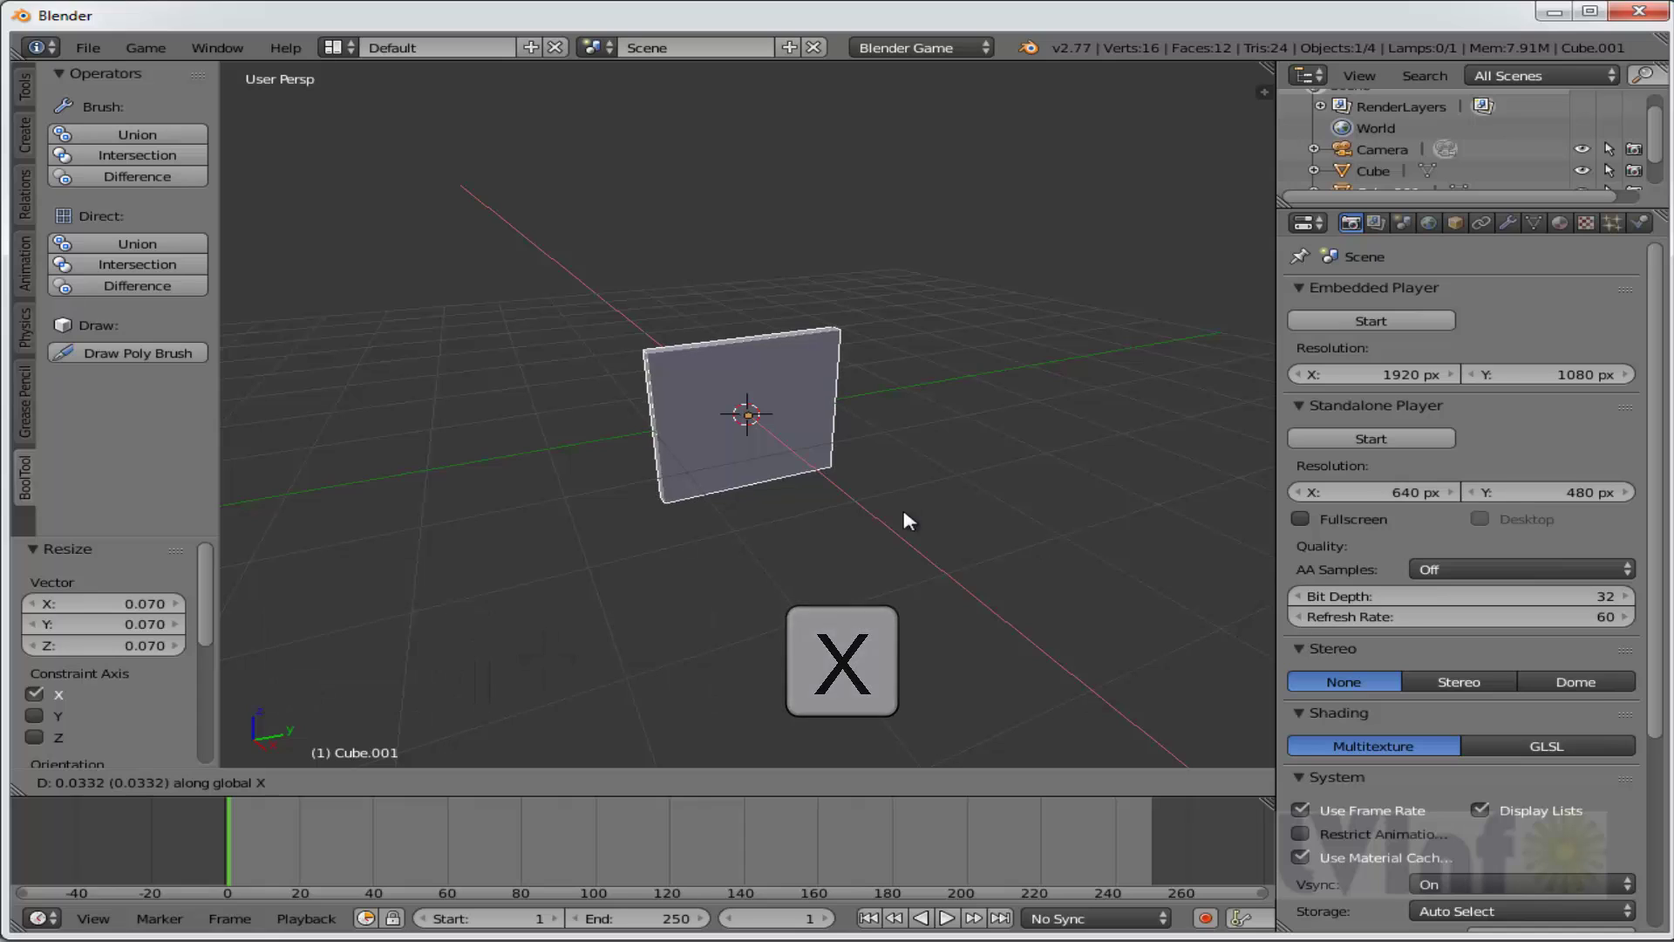
left_click(914, 529)
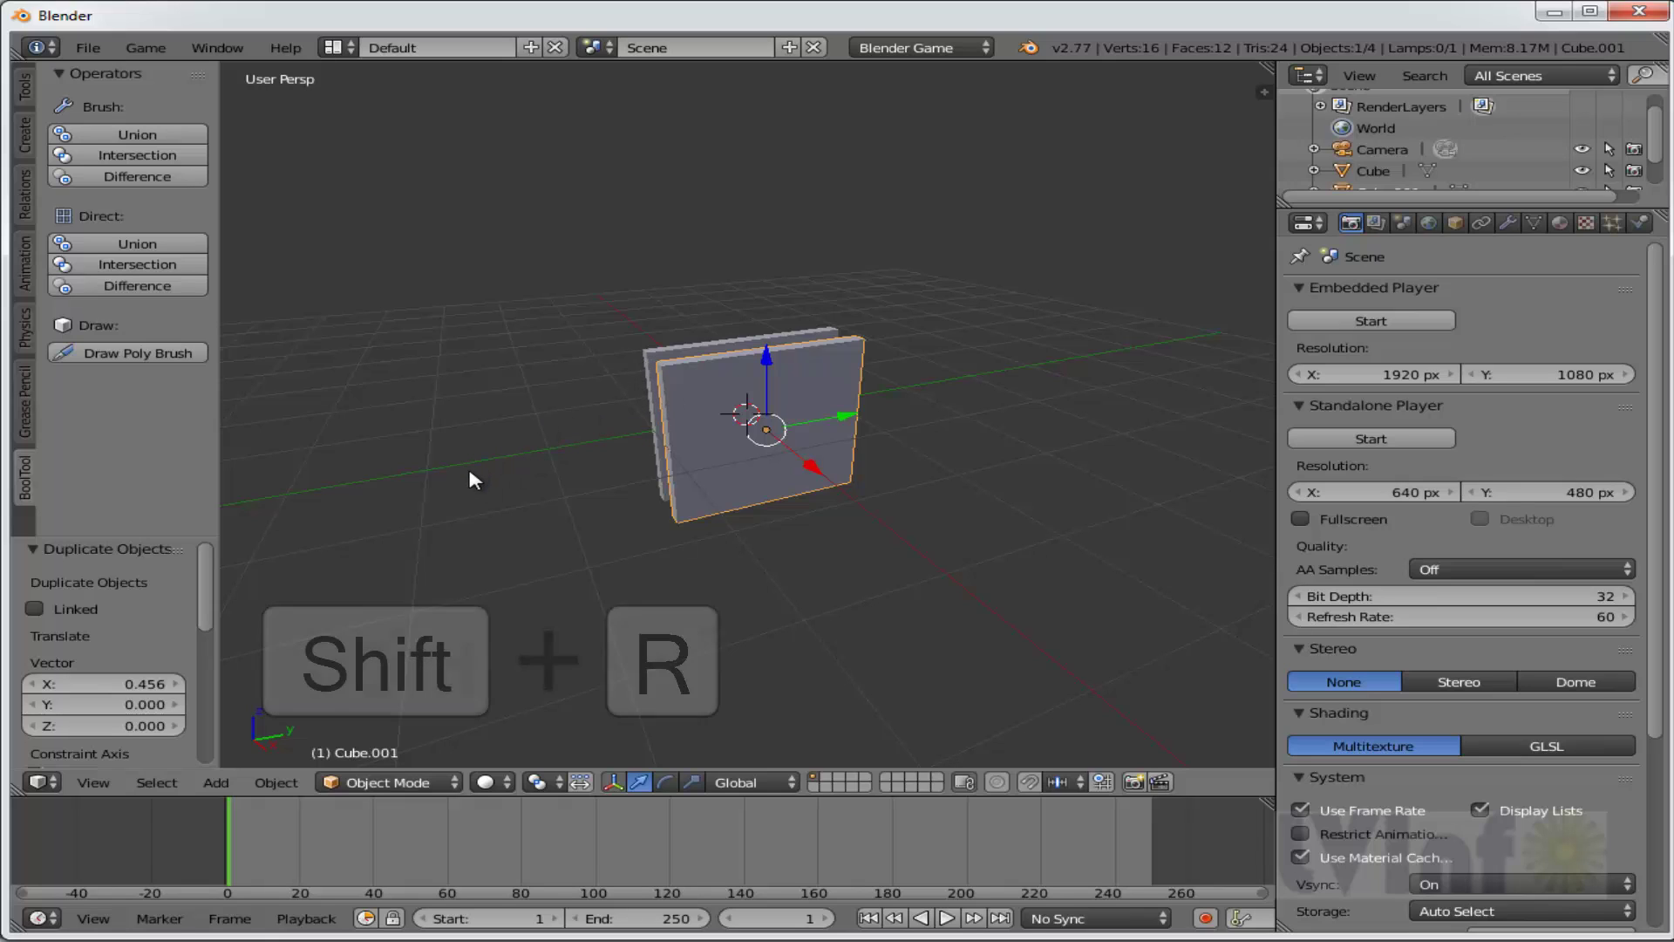
Repeat the last duplication five times to build a row of seven evenly spaced slabs along X.
key("shift+r")
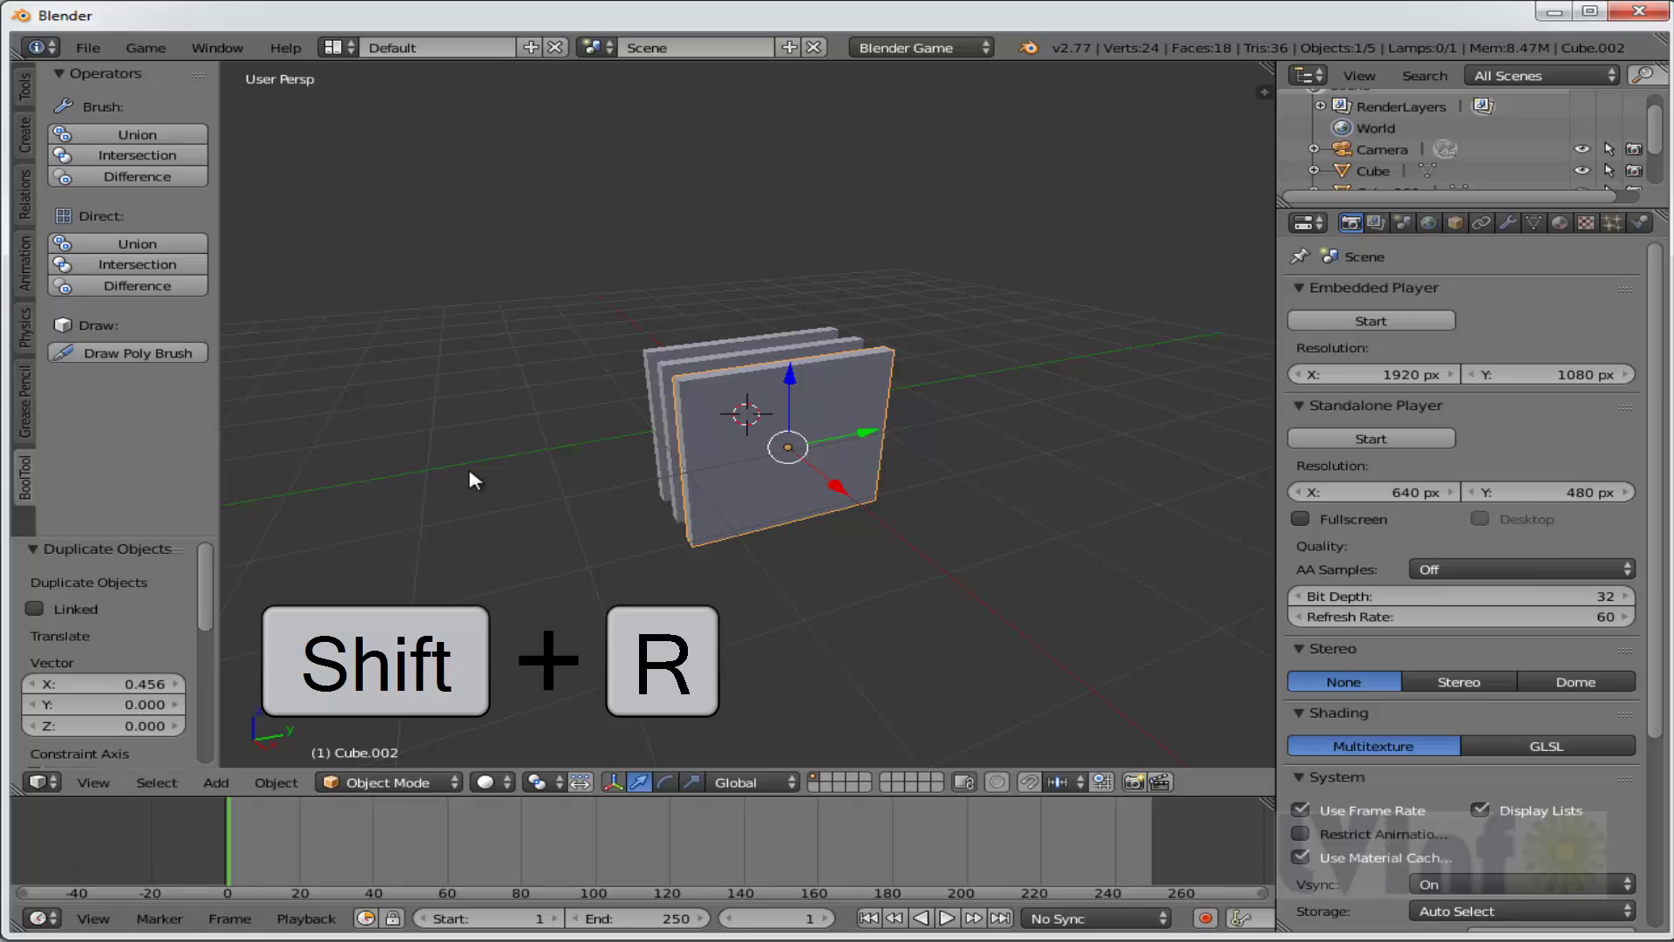
key("shift+r")
key("shift+r")
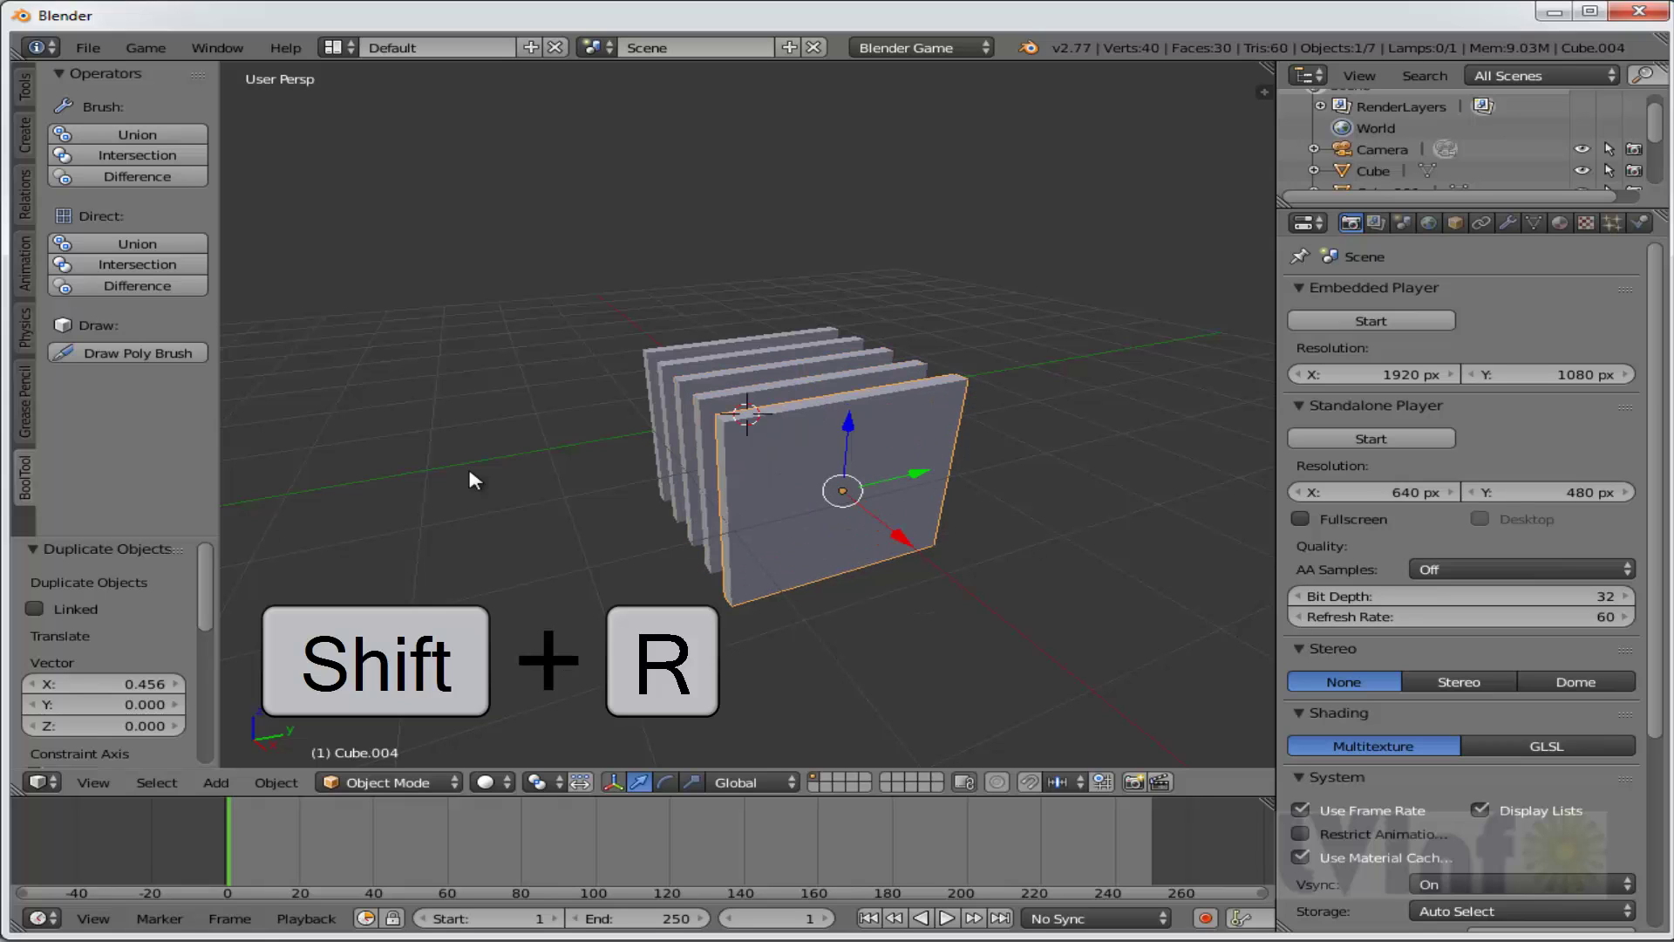
key("shift+r")
key("shift+r")
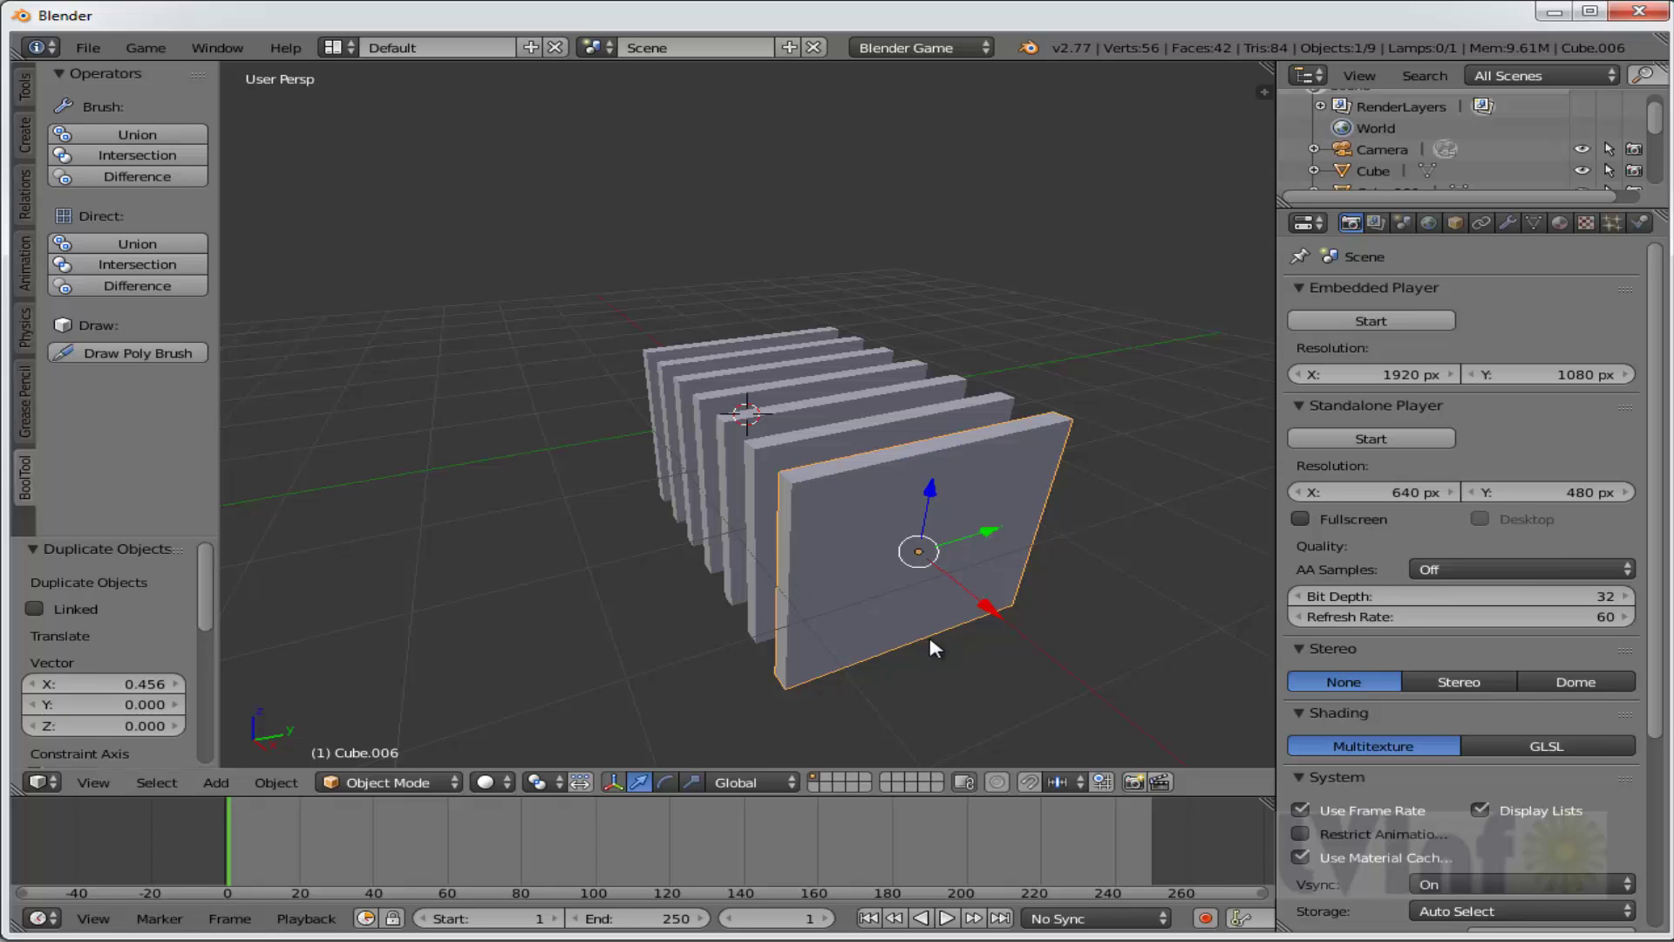
Select all seven slabs, from the original to the last copy, and join them into one object.
middle_click_drag(930, 637, 985, 589)
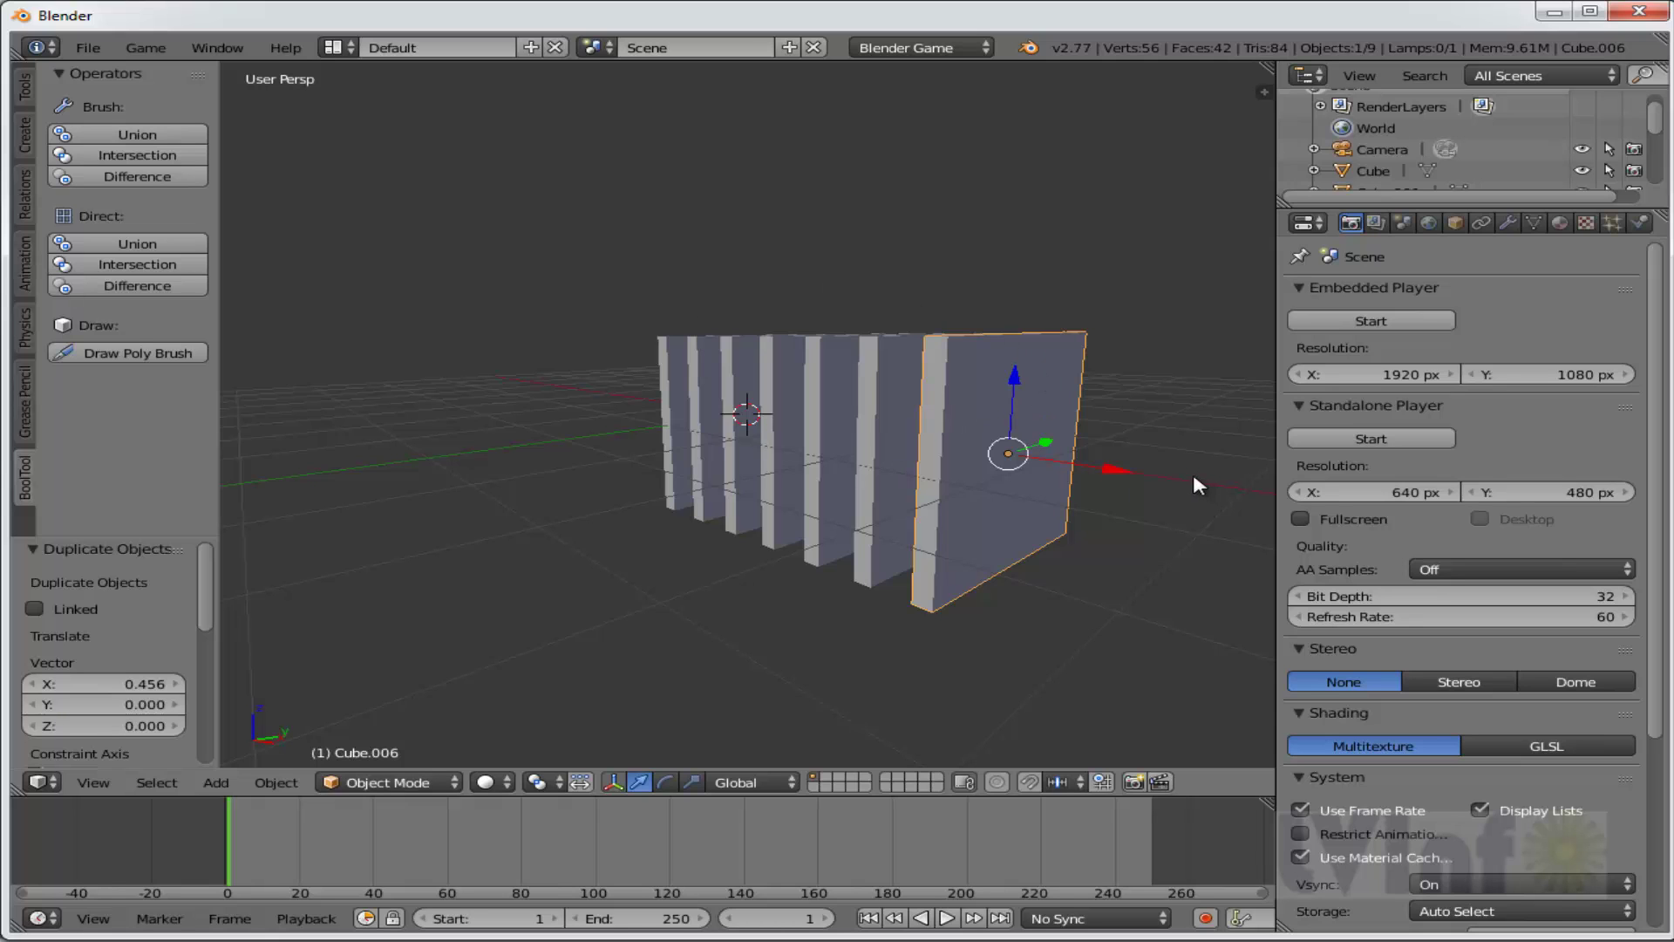
middle_click_drag(1195, 475, 1147, 493)
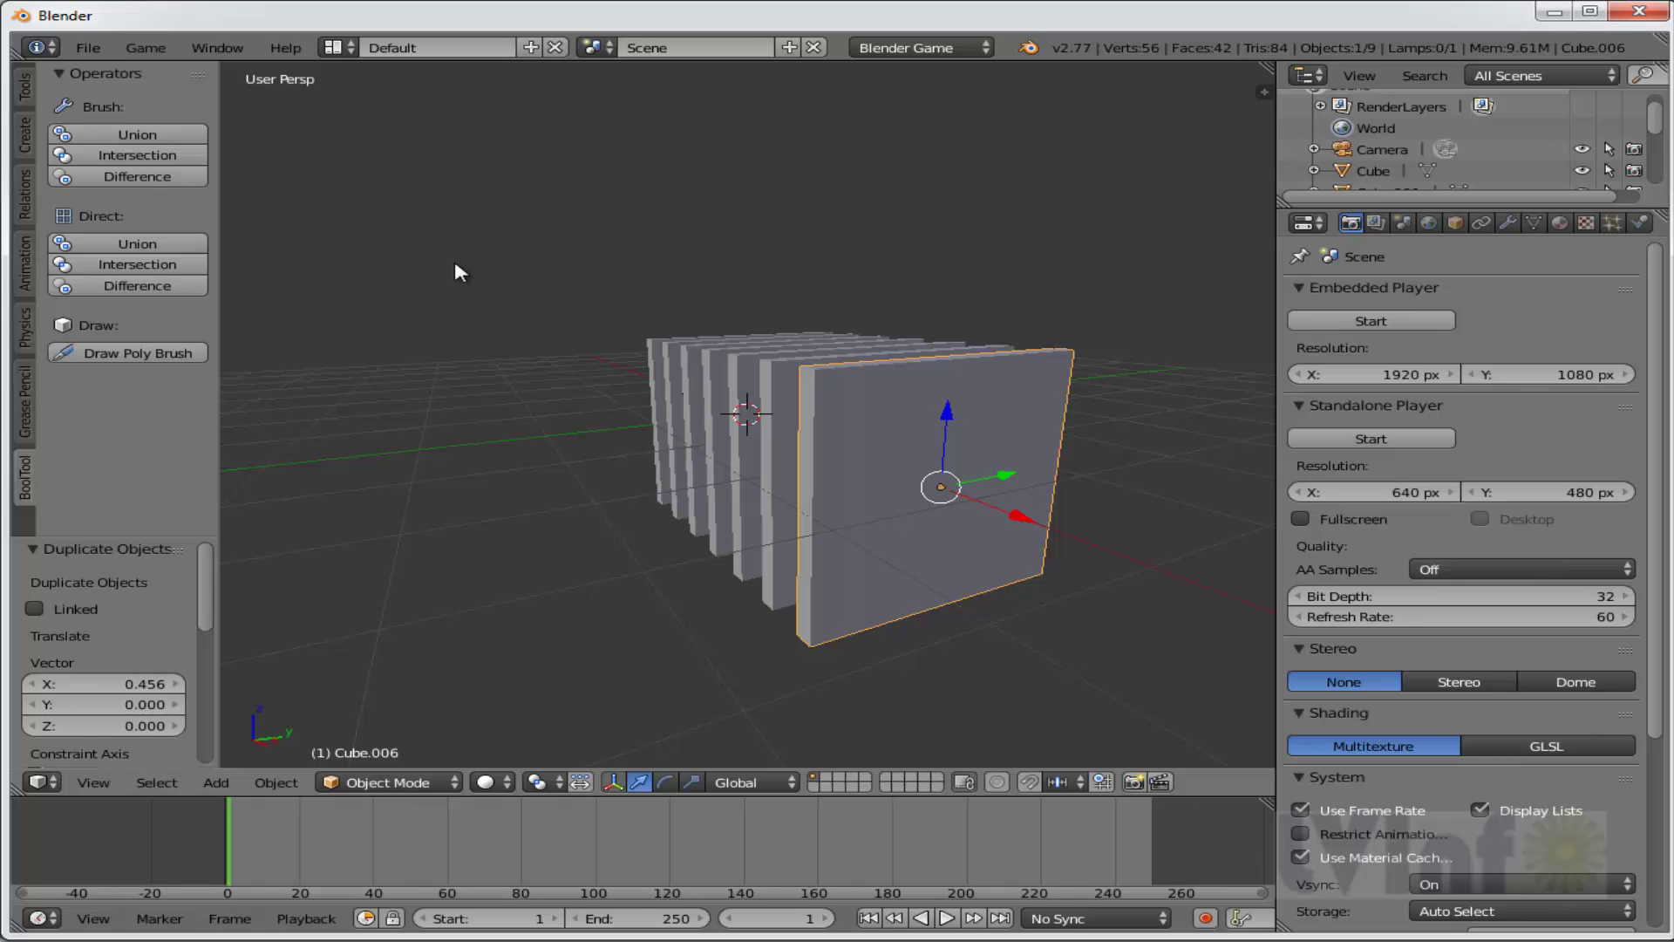
middle_click_drag(503, 358, 580, 390)
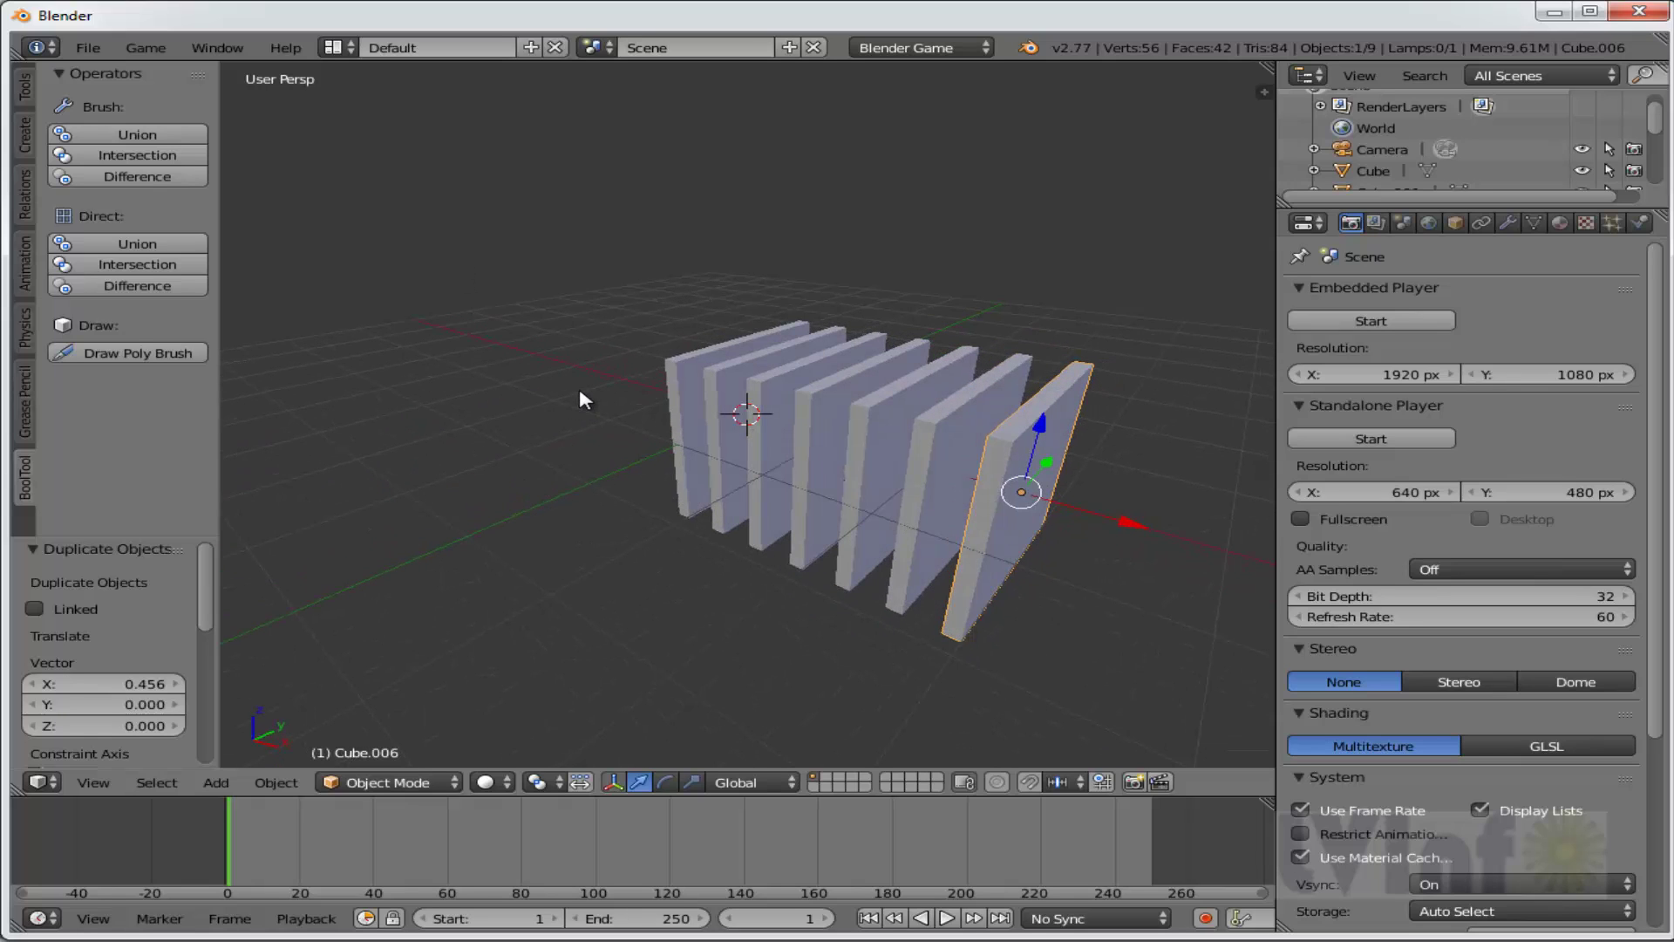
right_click(684, 373)
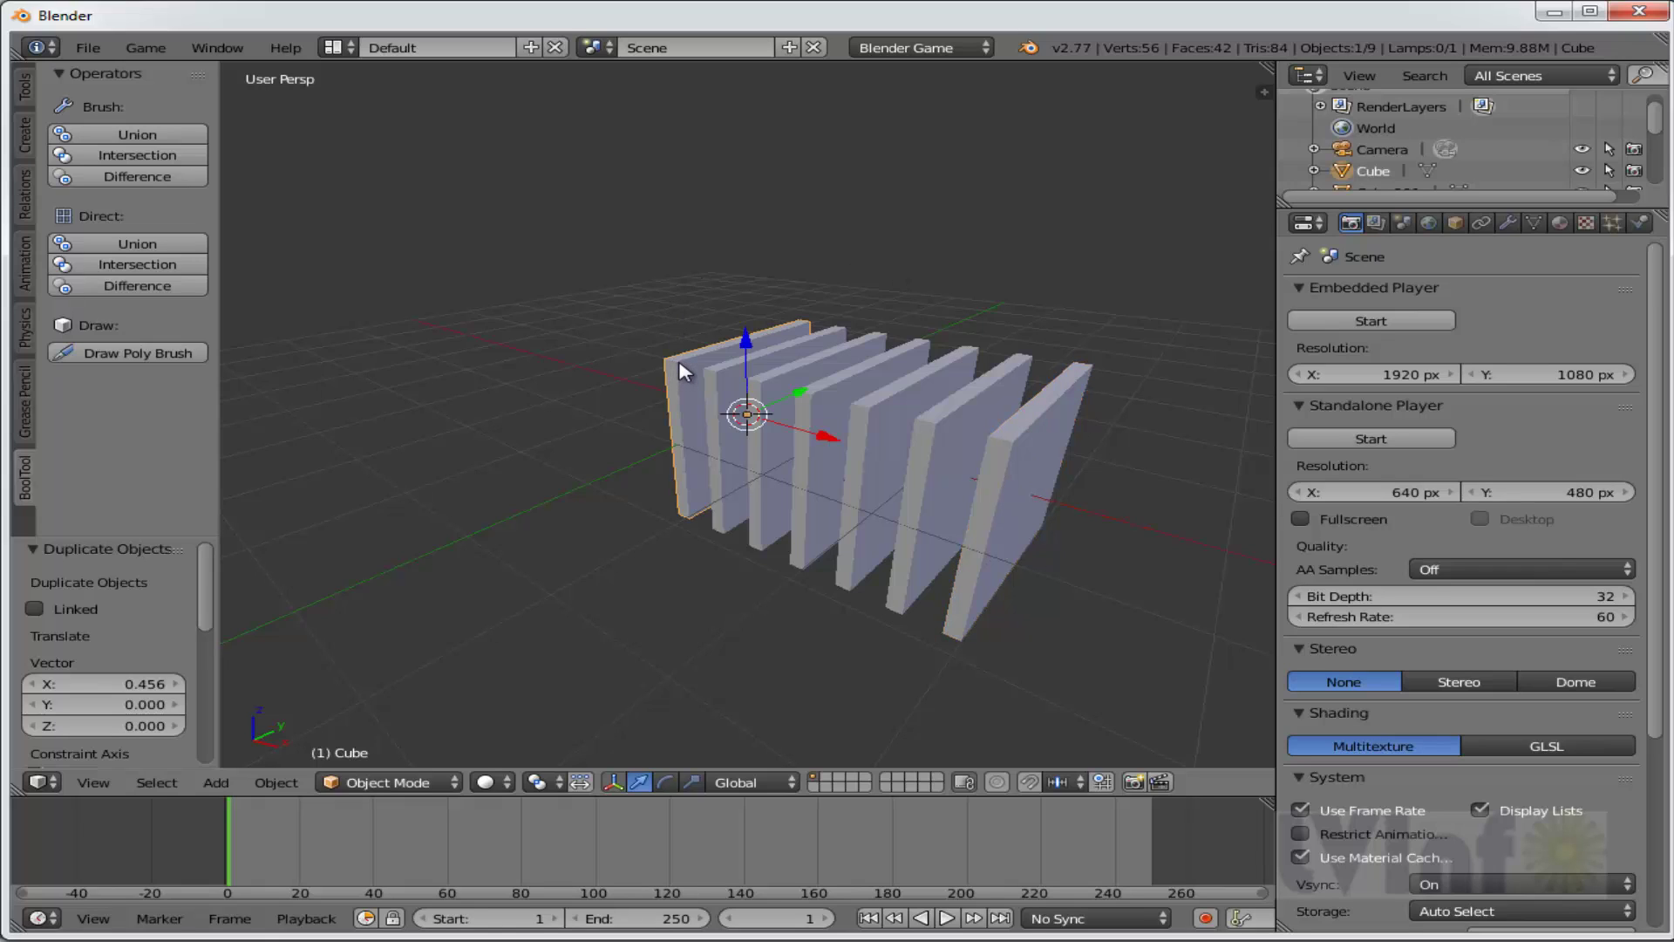
key("shift")
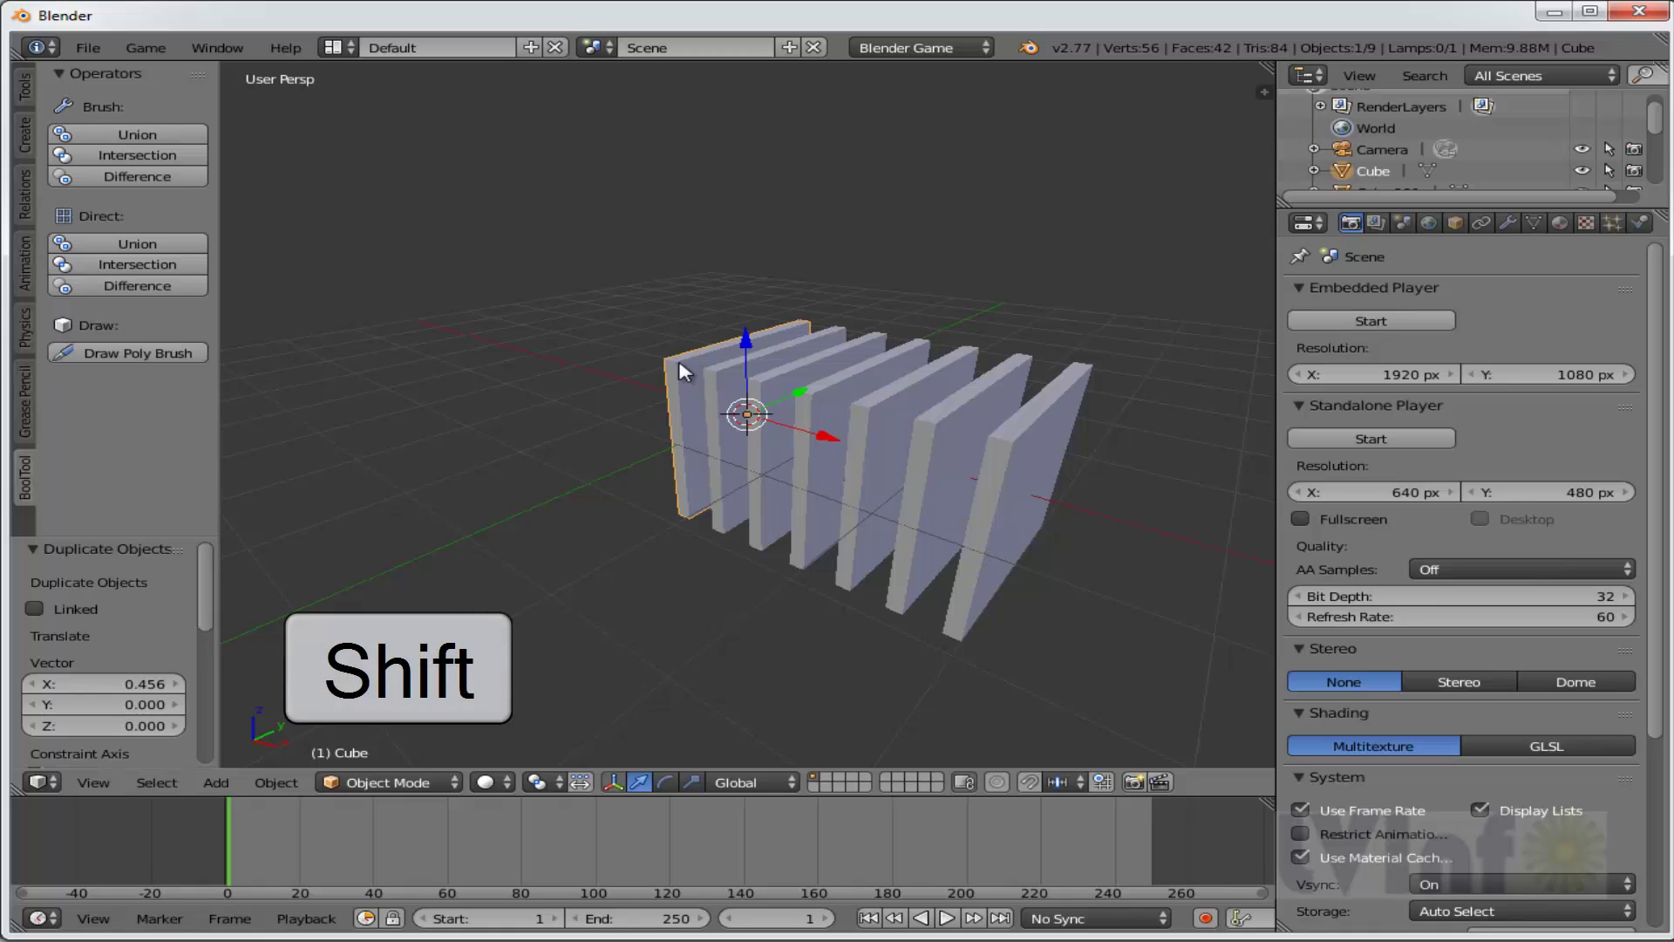
right_click(813, 353, "shift")
right_click(823, 358, "shift")
right_click(861, 370, "shift")
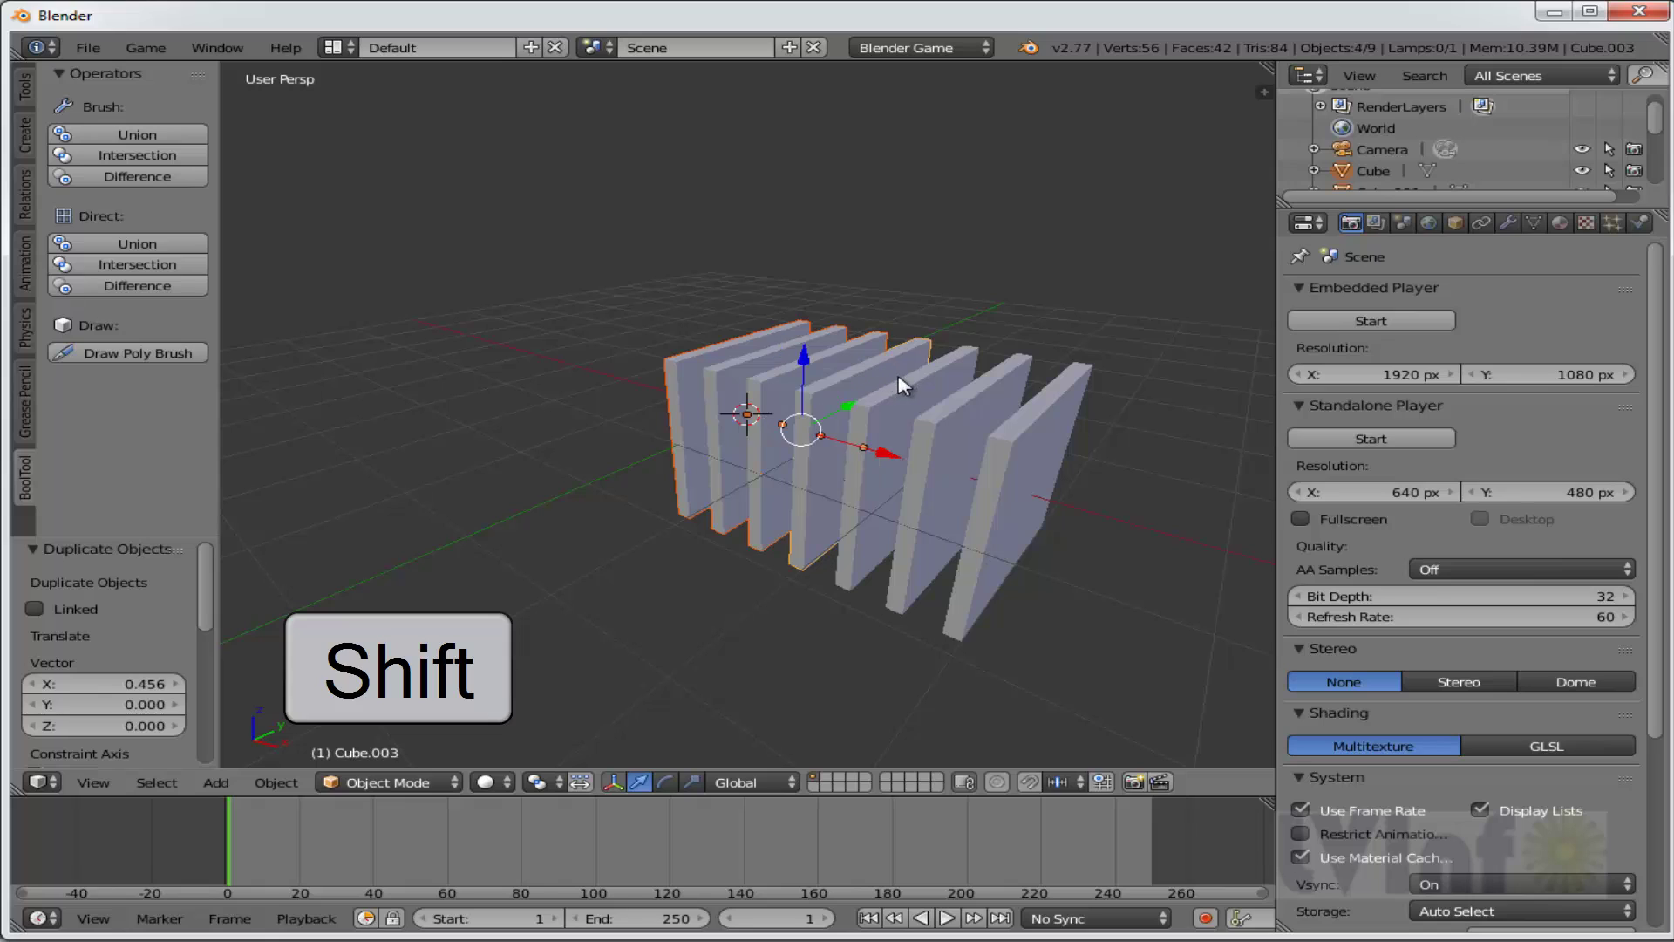
right_click(903, 384, "shift")
right_click(973, 388, "shift")
right_click(1038, 415, "shift")
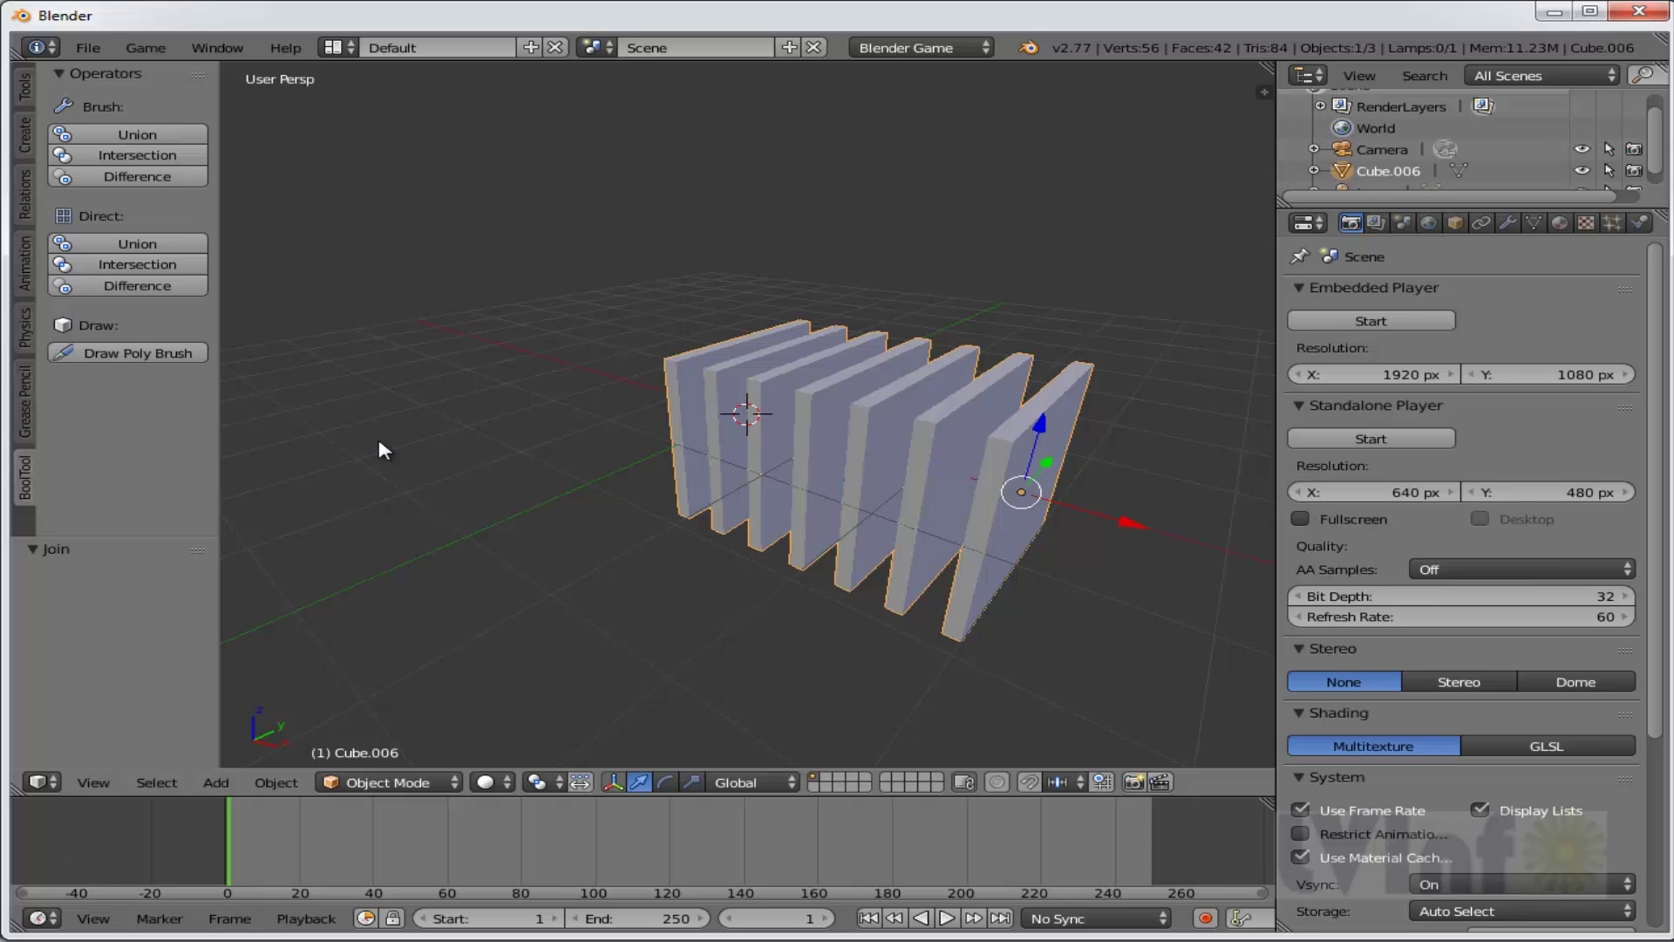
Move the joined slabs about 27.6 units along negative X, well clear of the 3D cursor.
middle_click_drag(1084, 270, 978, 358)
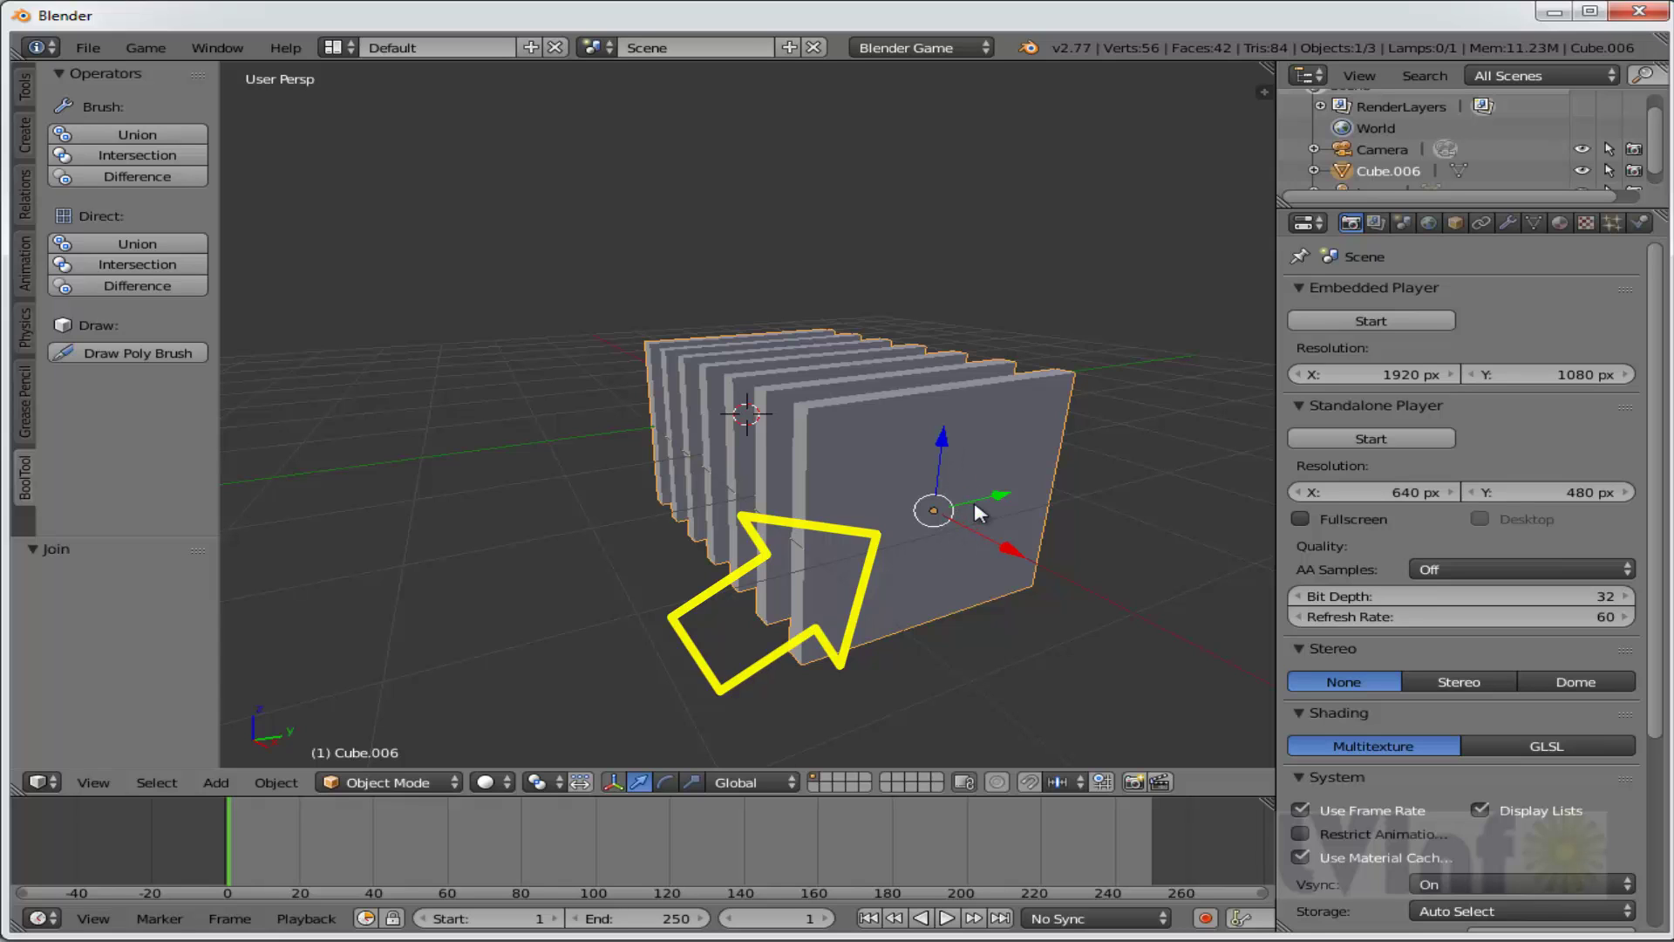
left_click_drag(1016, 547, 943, 520)
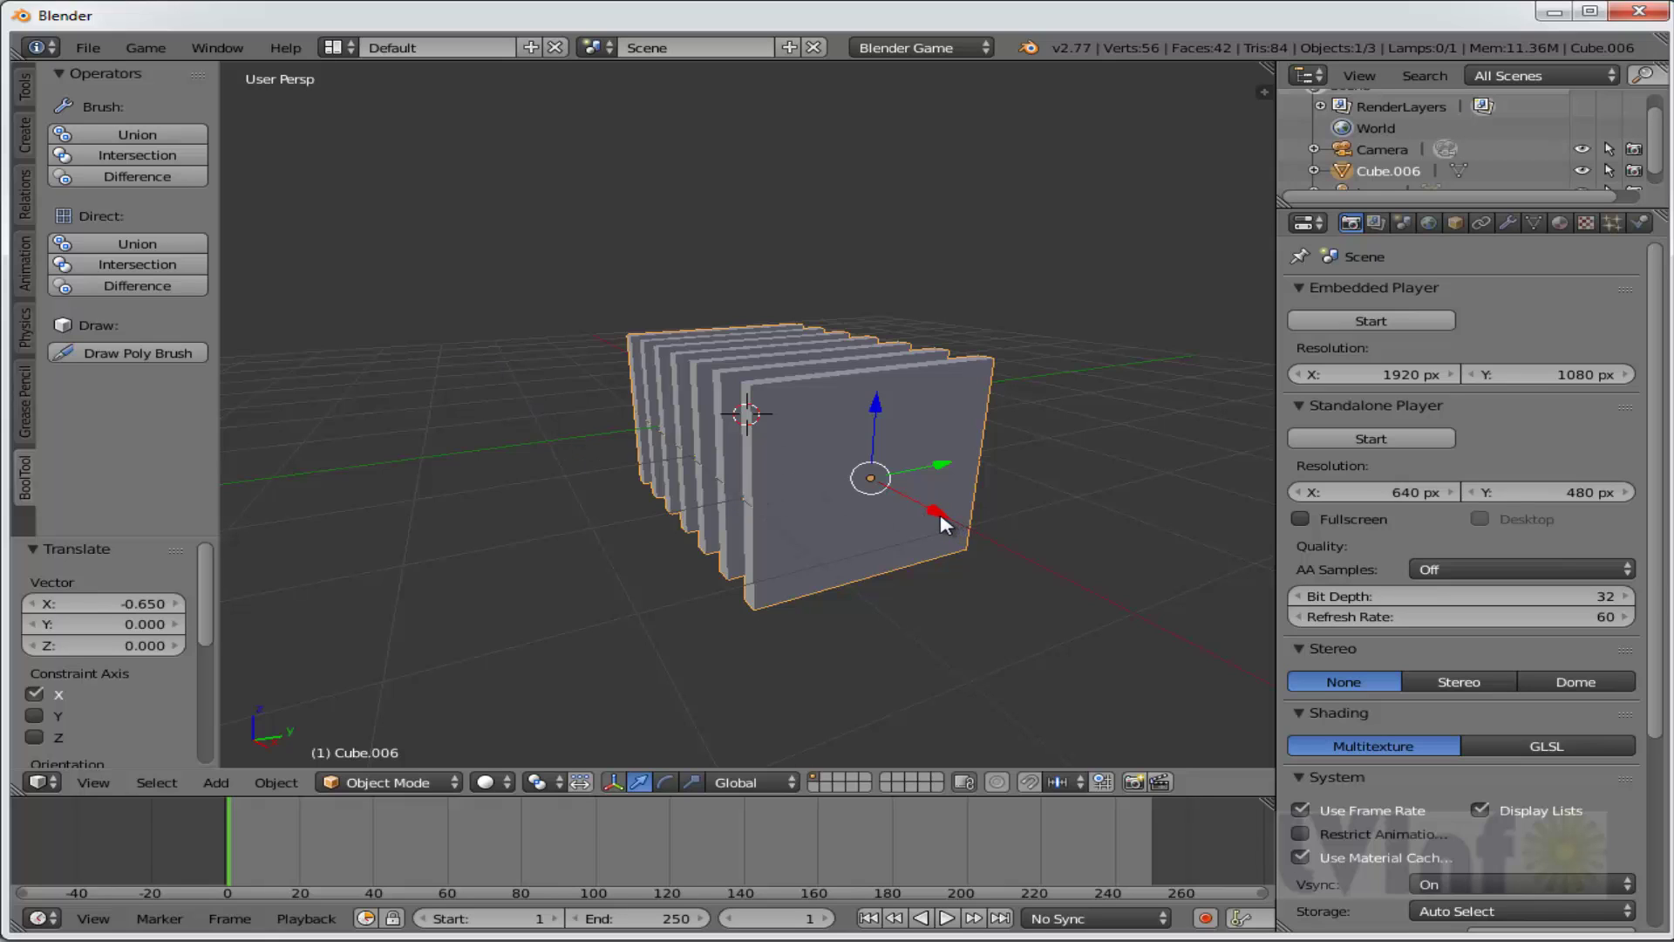
left_click_drag(940, 515, 792, 443)
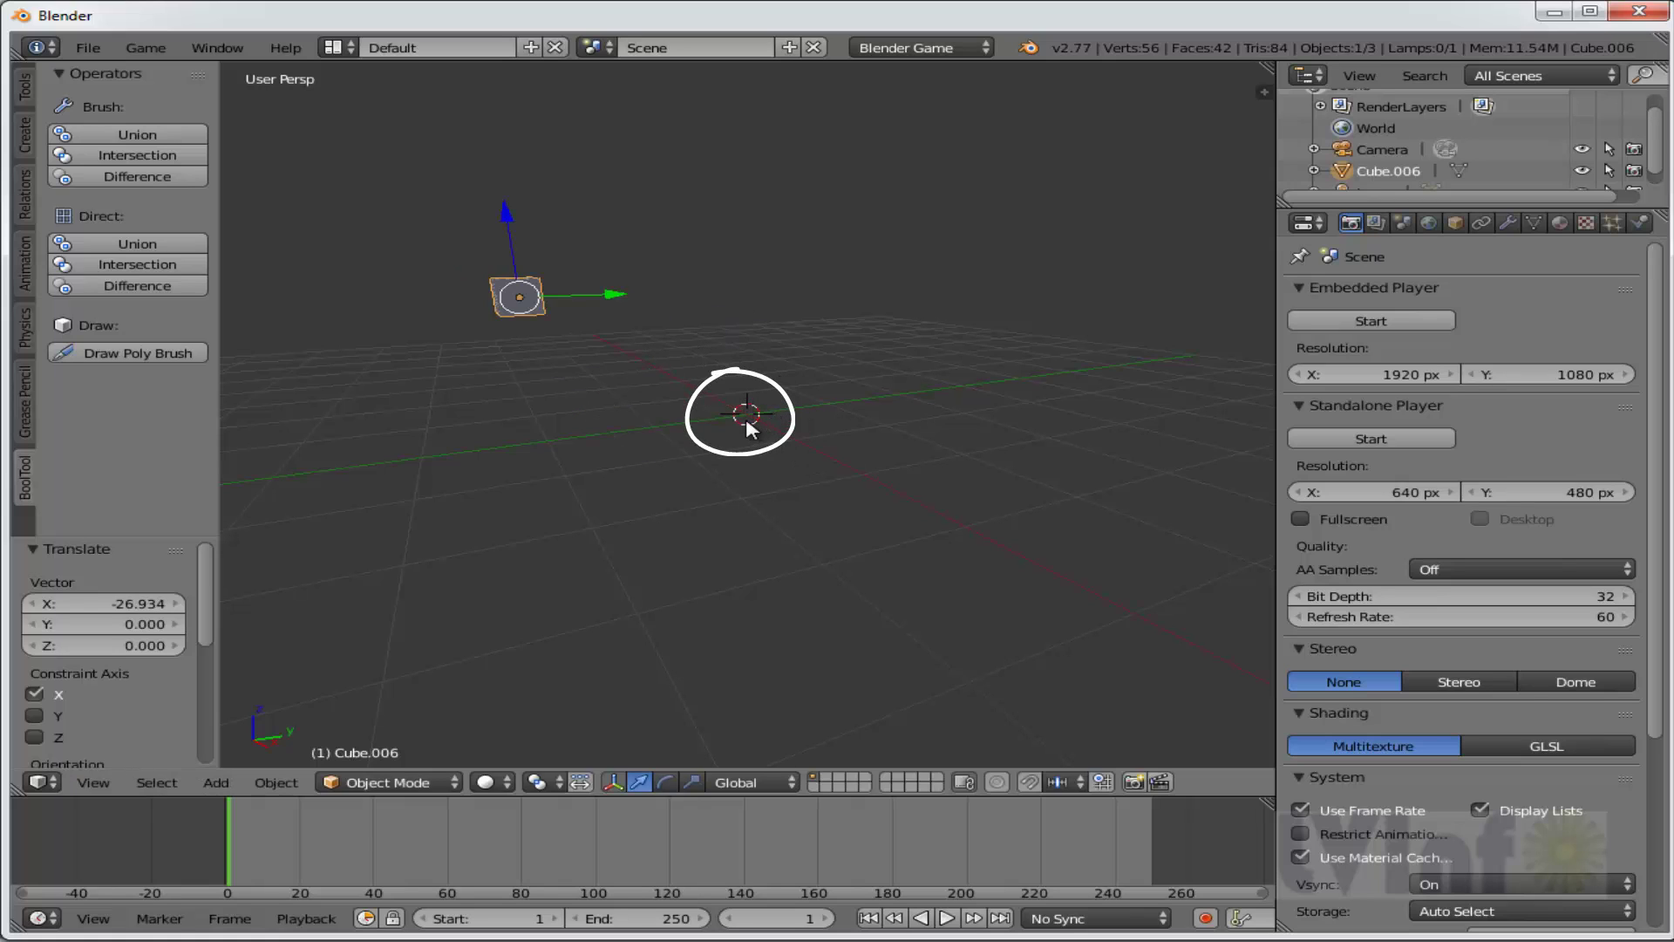
Add a new mesh cube at the scene origin.
middle_click_drag(720, 494, 792, 500)
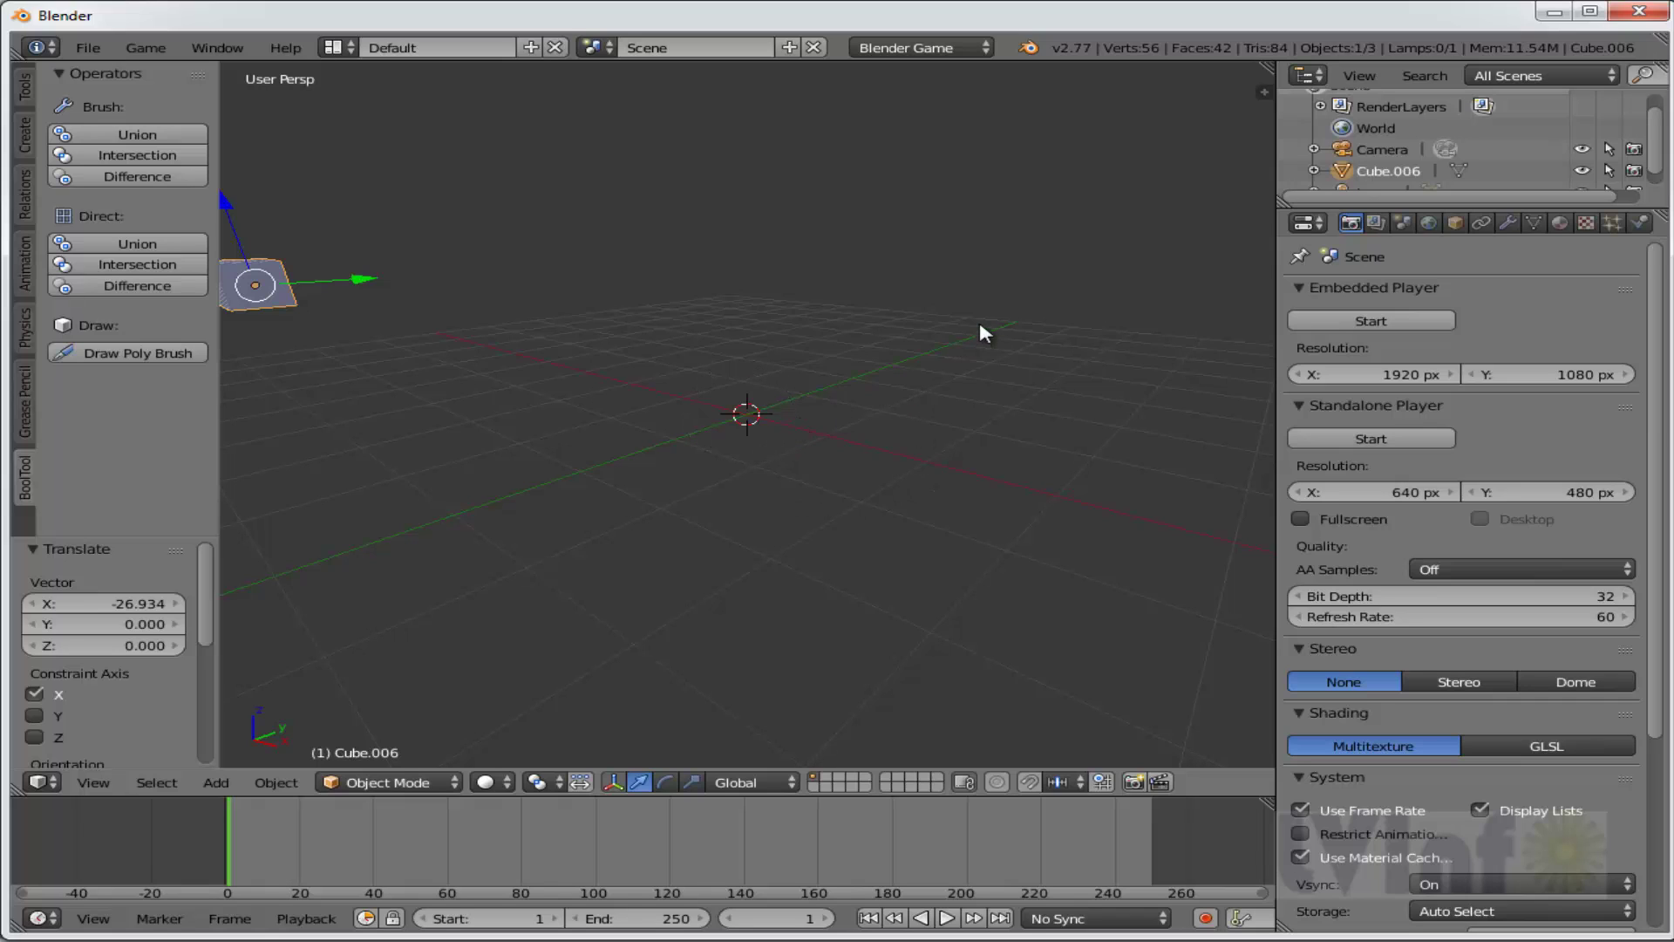
middle_click_drag(980, 325, 814, 432)
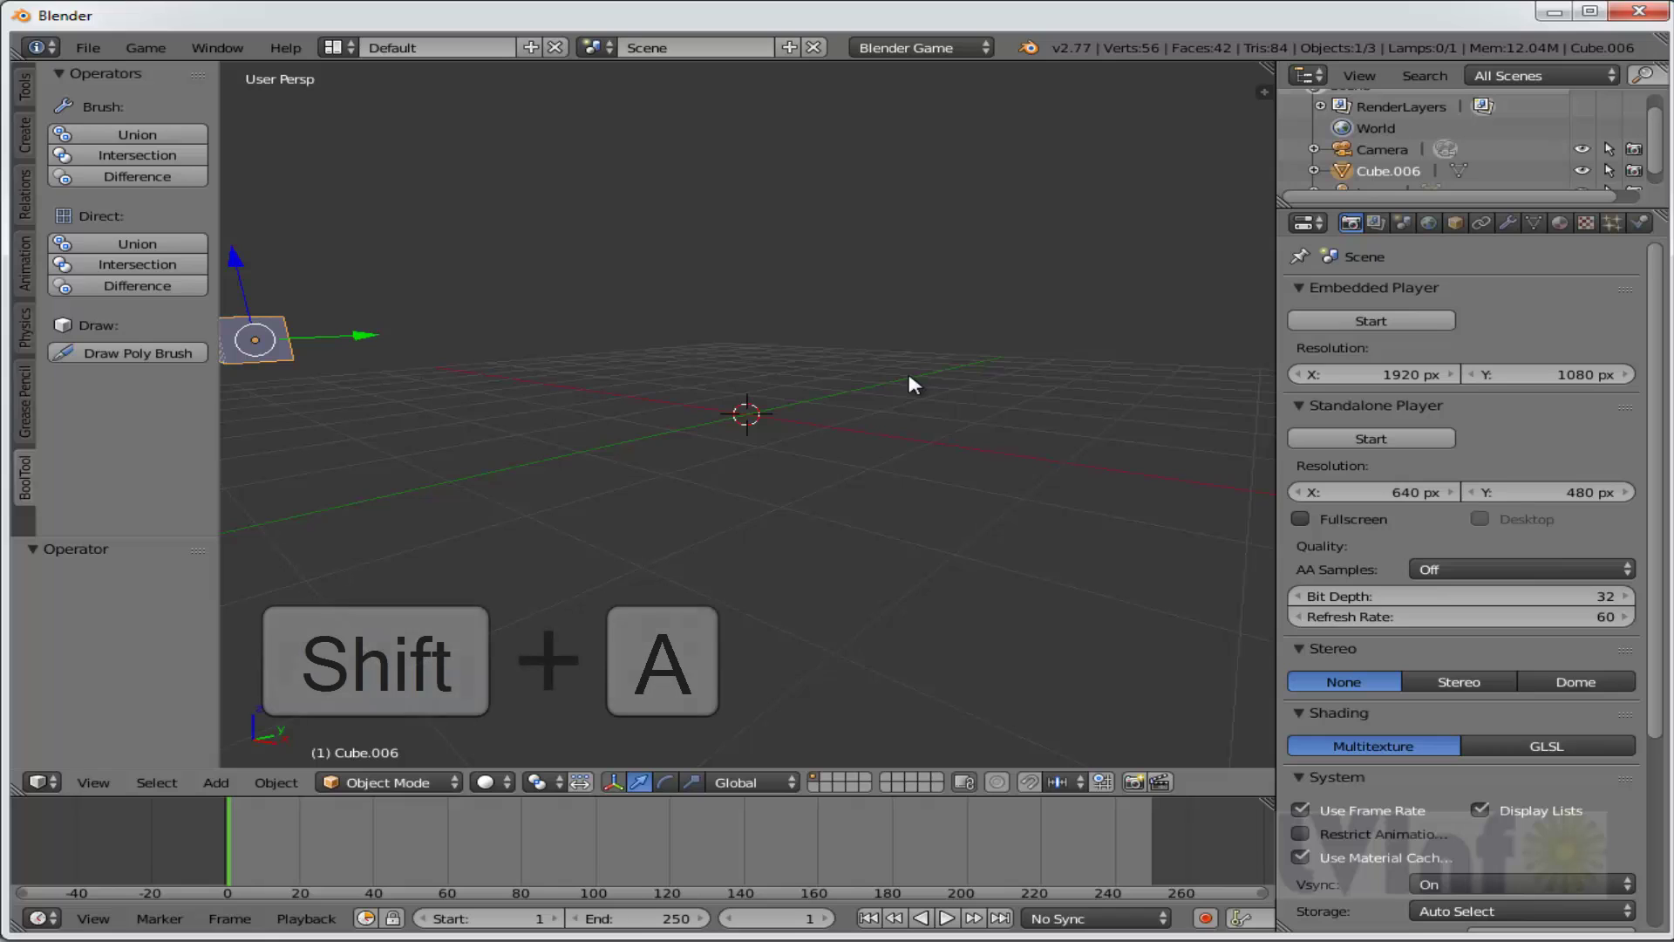
key("shift+a")
mouse_move(911, 382)
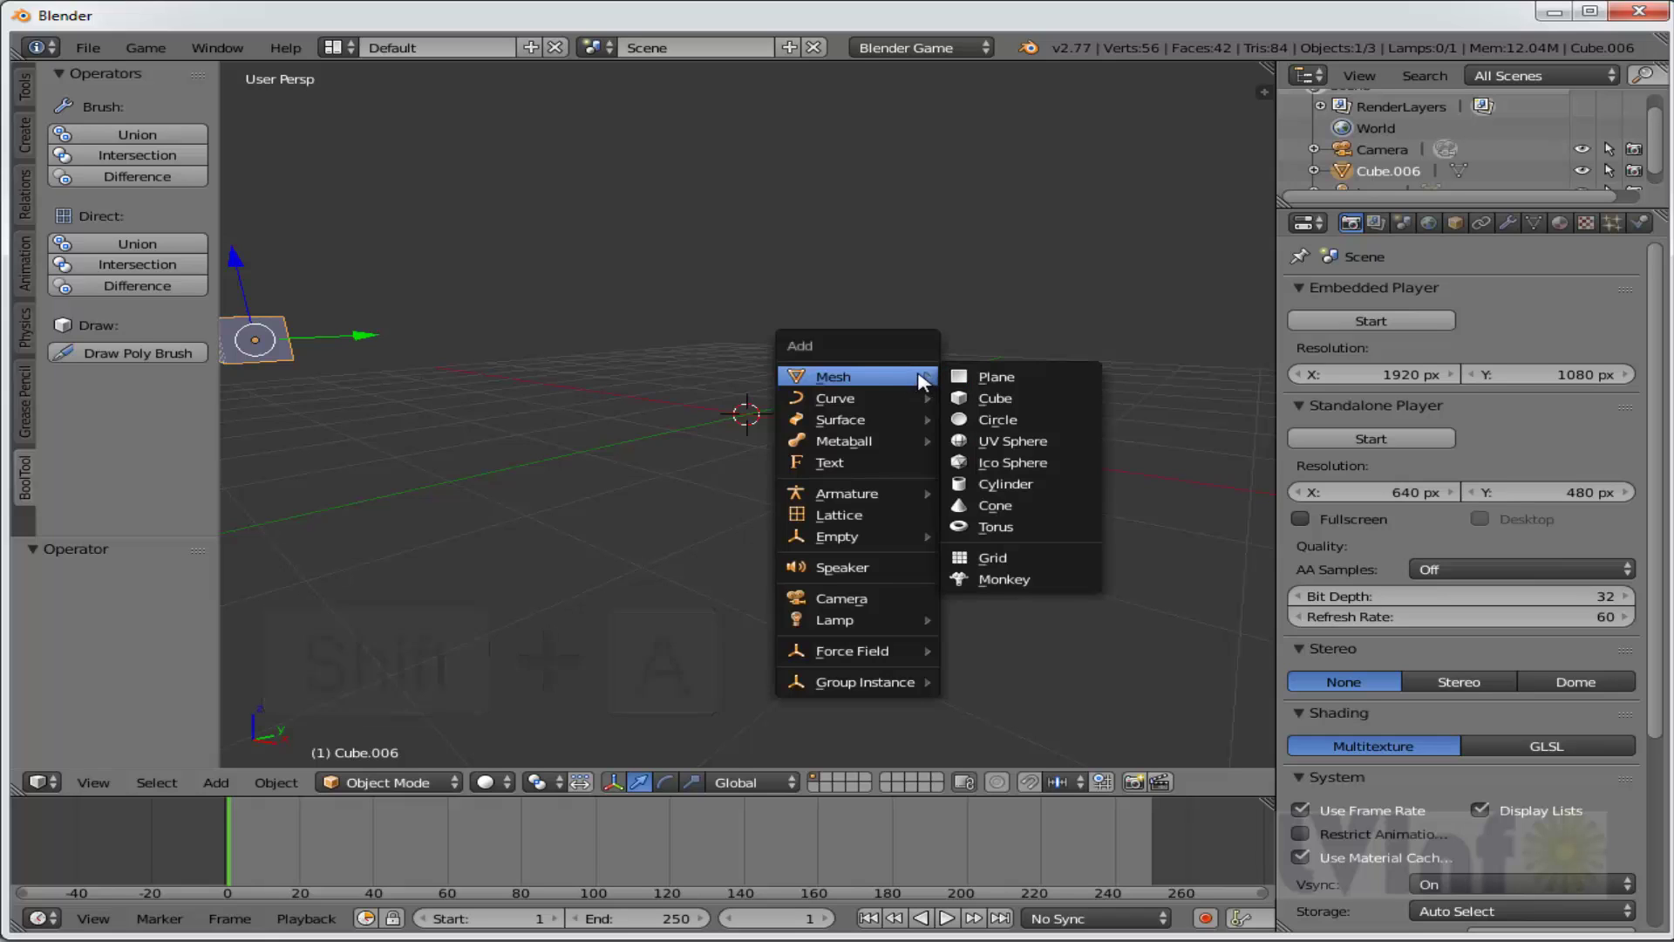
left_click(994, 398)
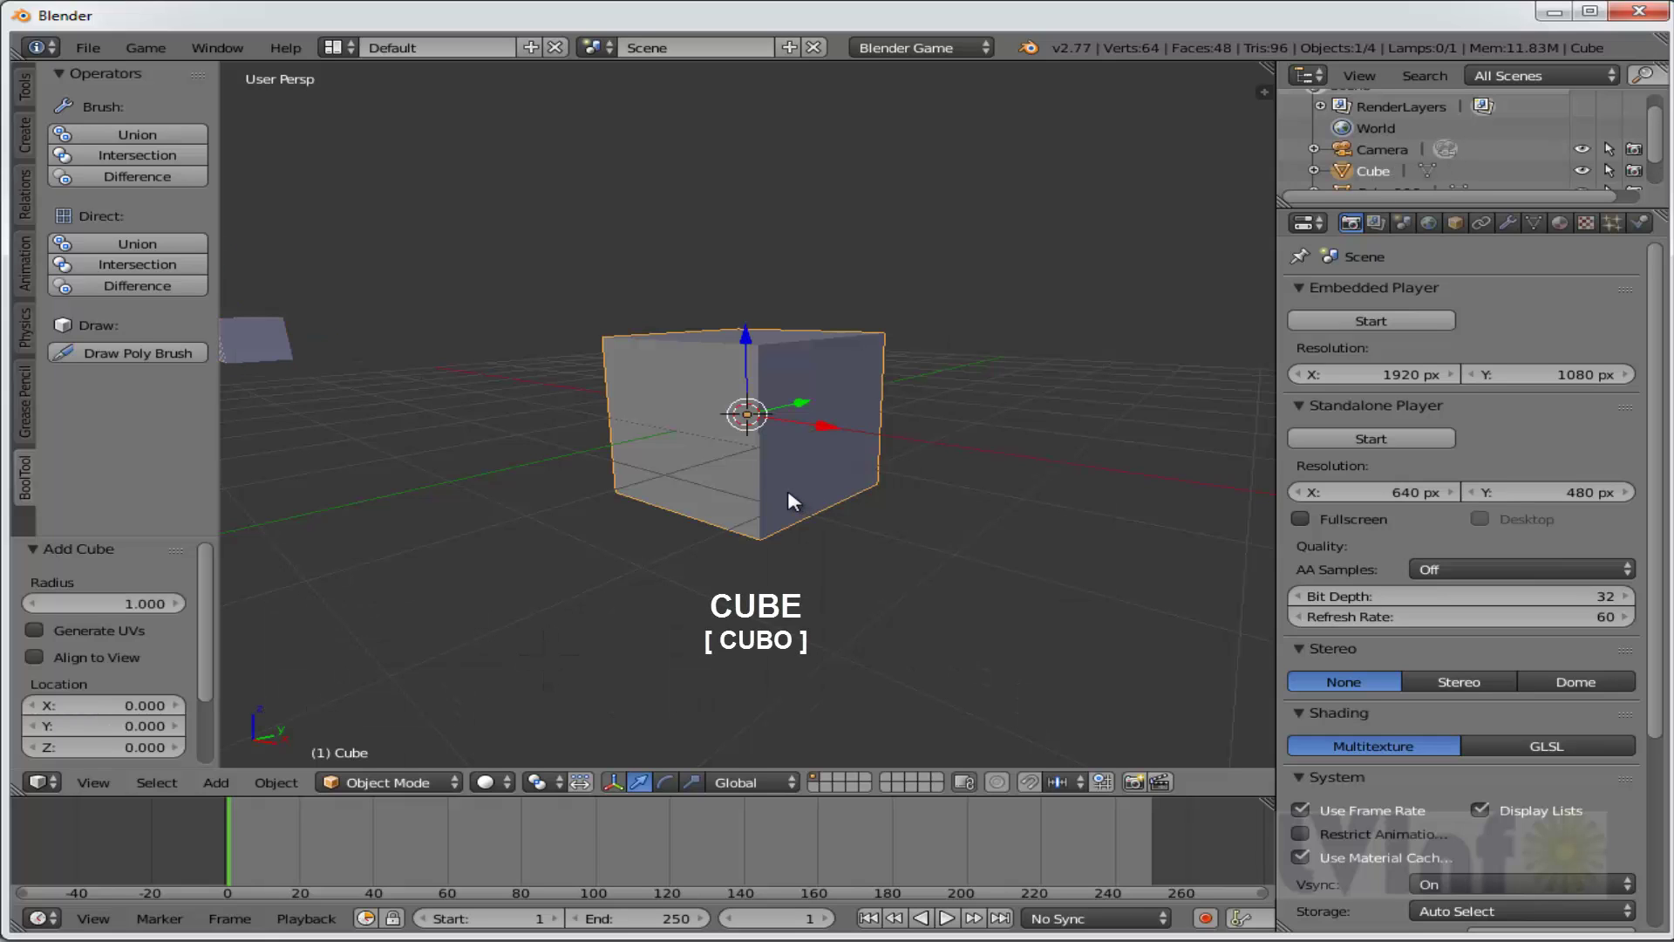
Scale the new cube along X by about 4.26 to make a long block.
middle_click_drag(788, 491, 800, 500)
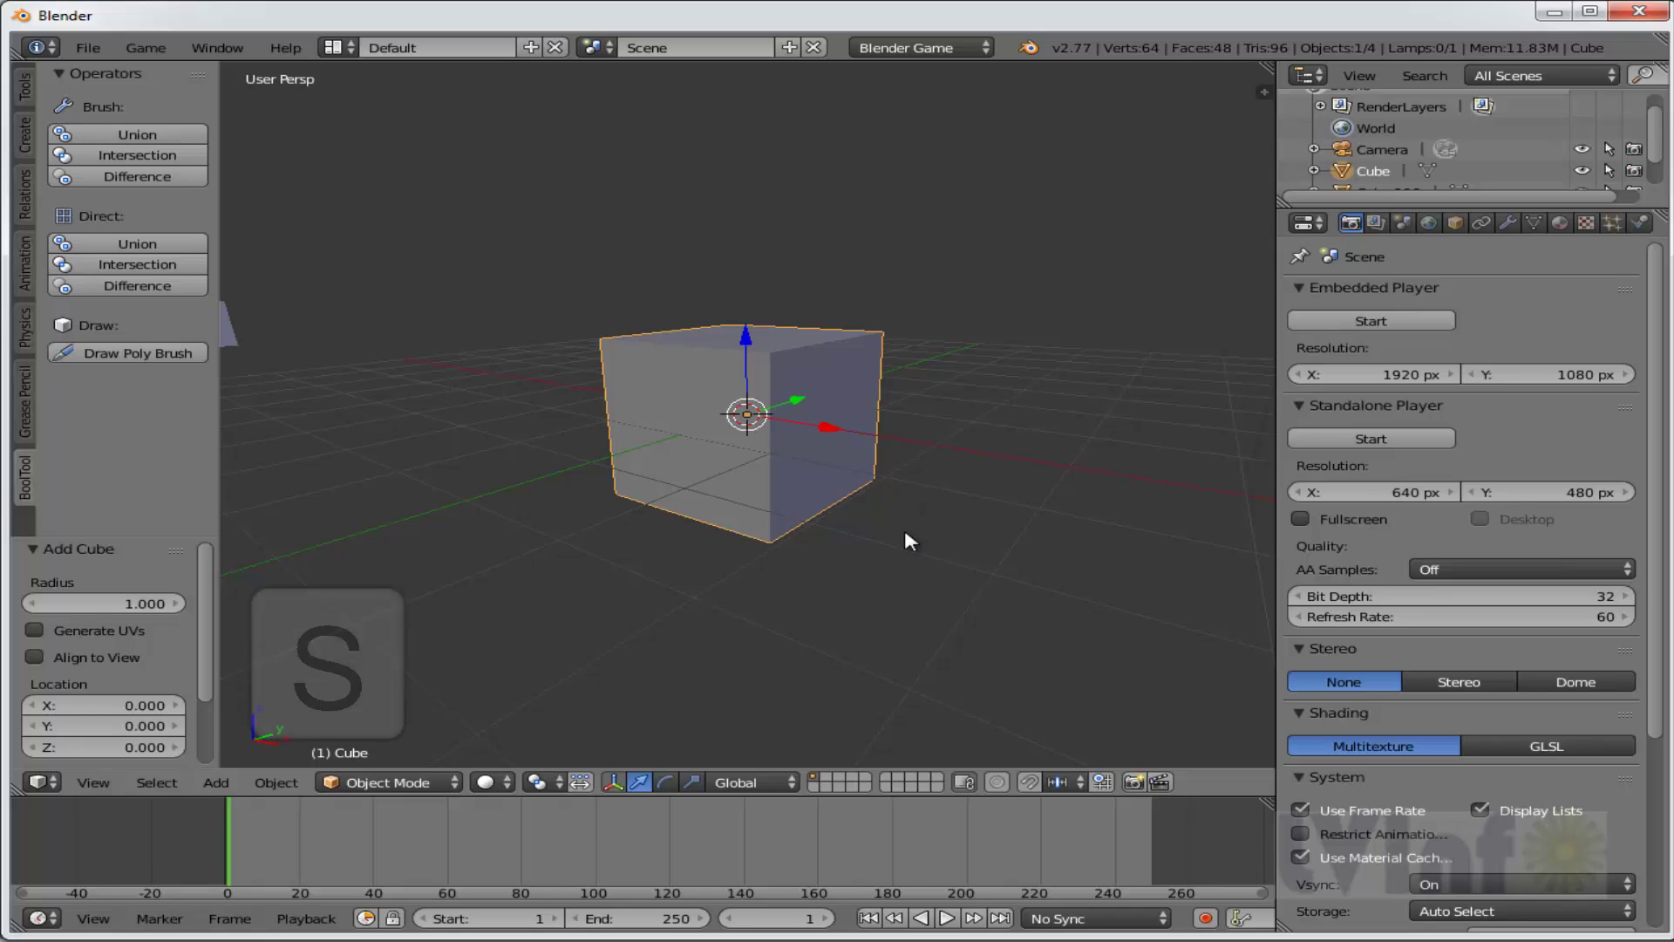
key("s")
key("x")
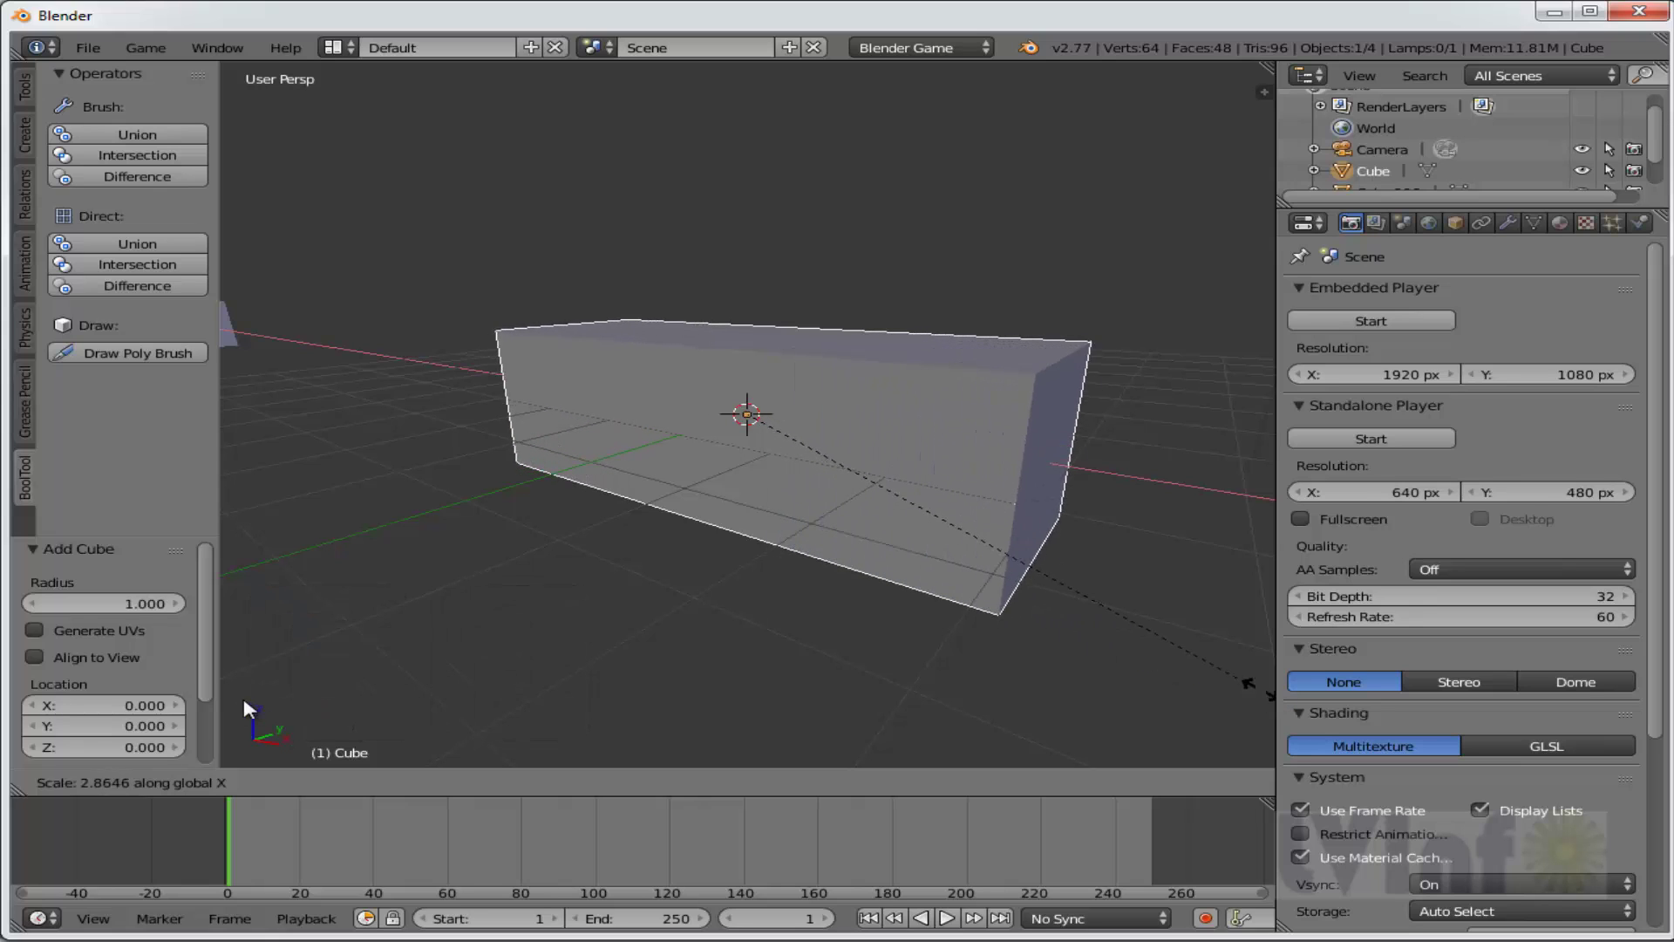
left_click(509, 764)
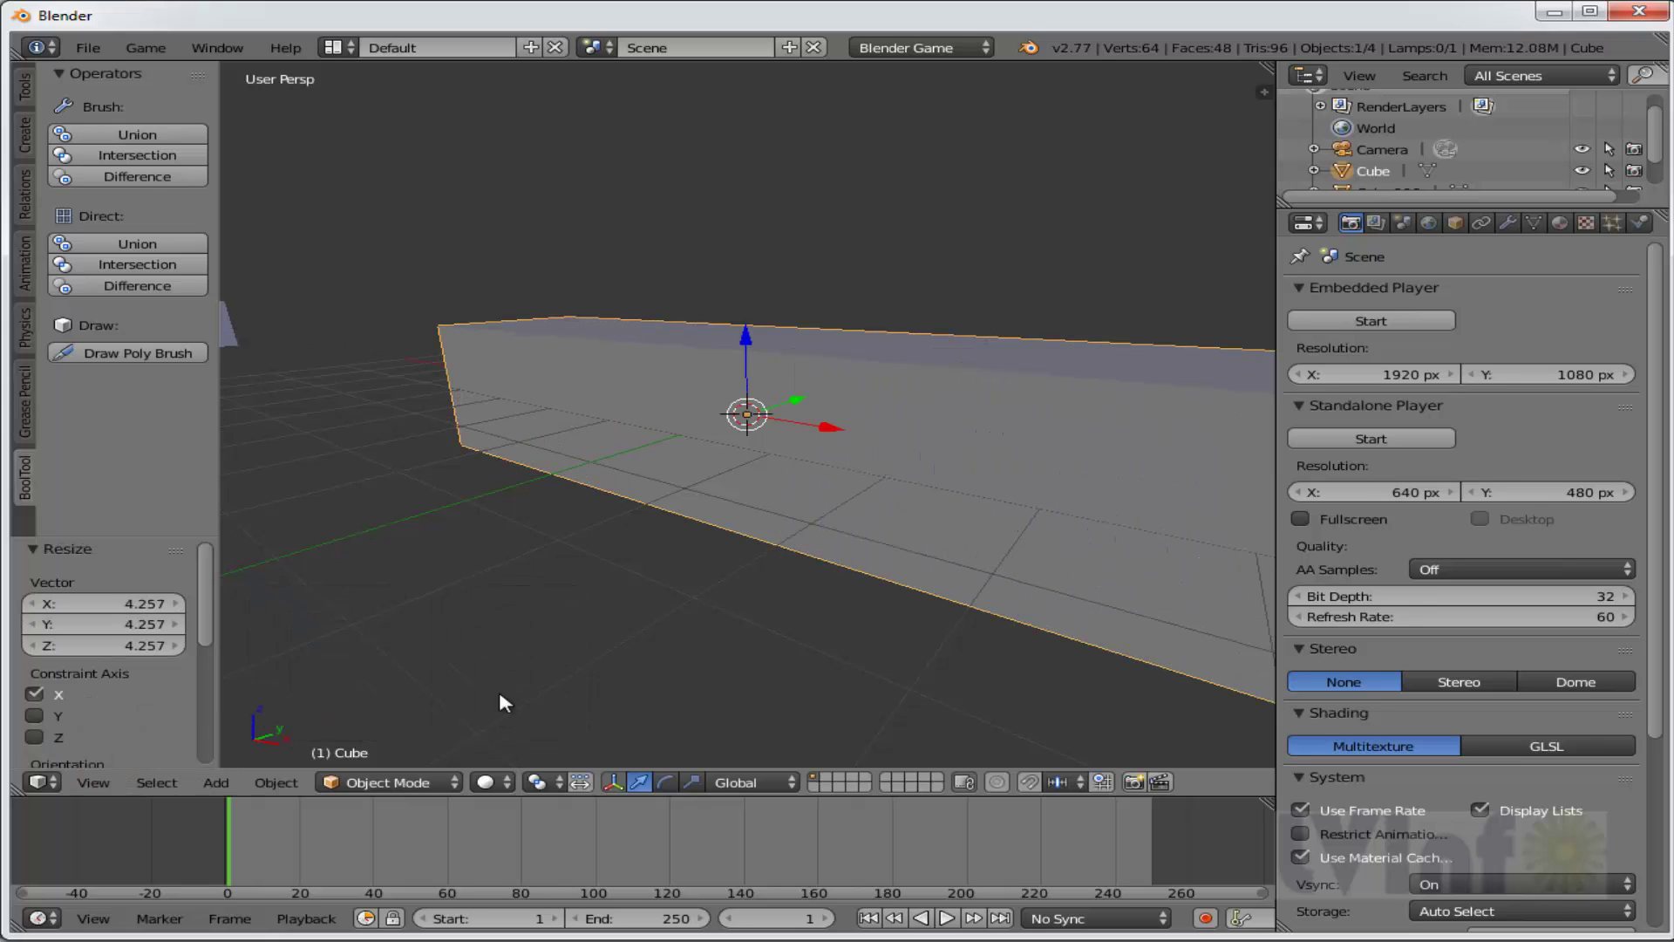
Move the long block about 2.13 units along positive Y.
middle_click_drag(540, 677, 483, 681)
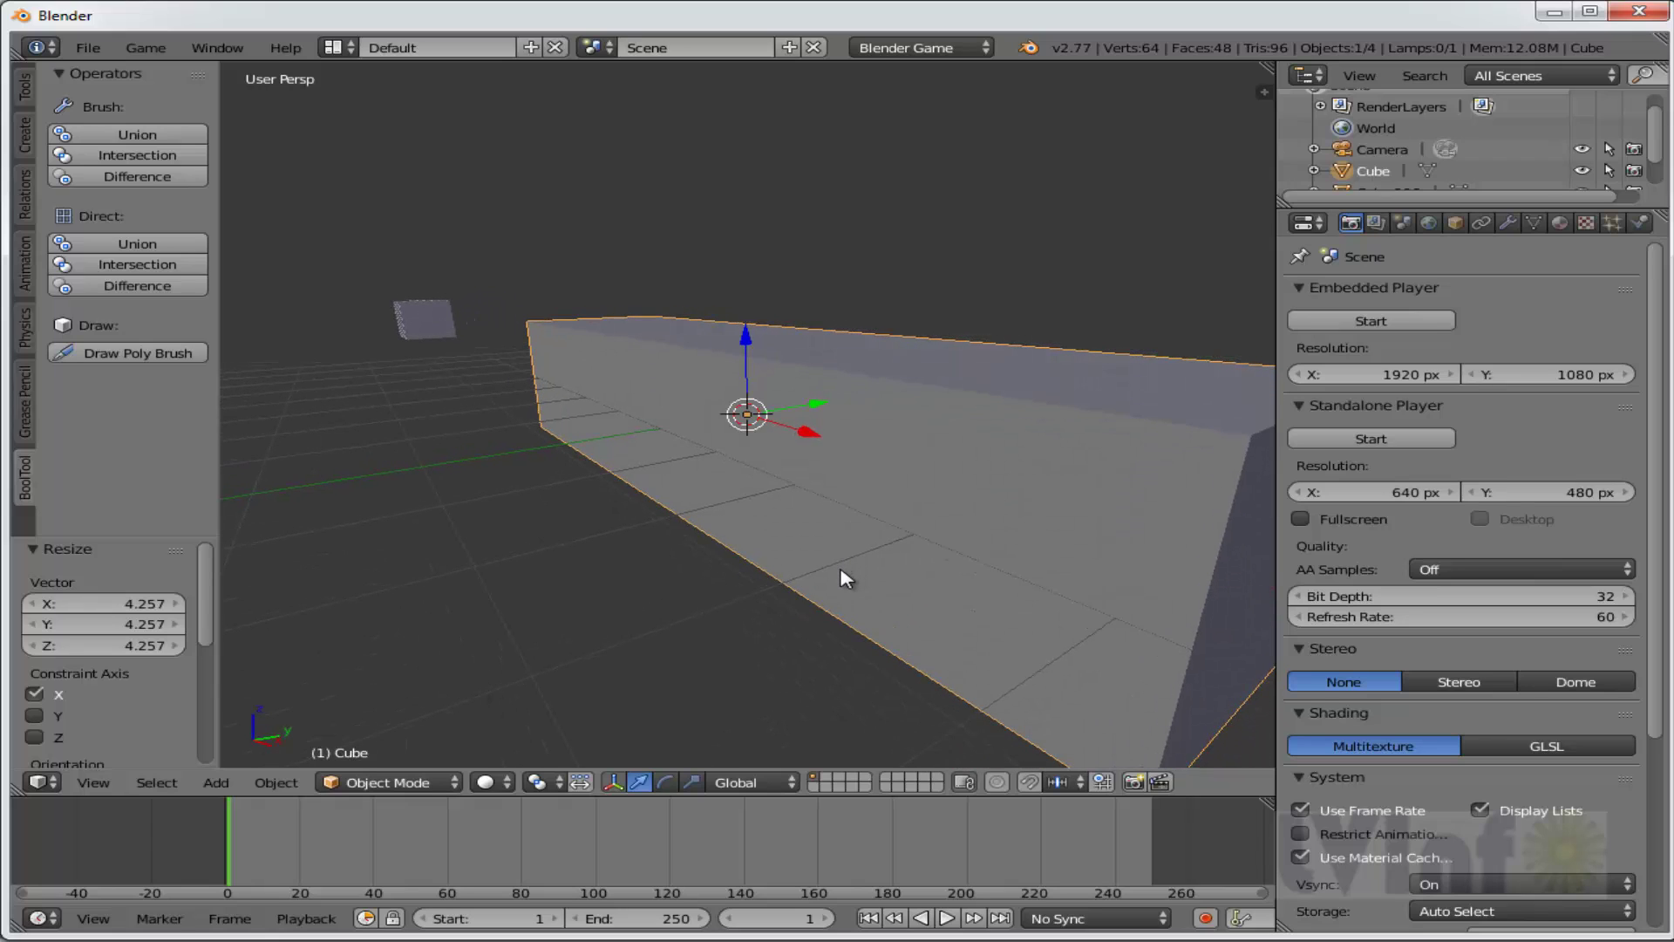
scroll(844, 577, "down", 5)
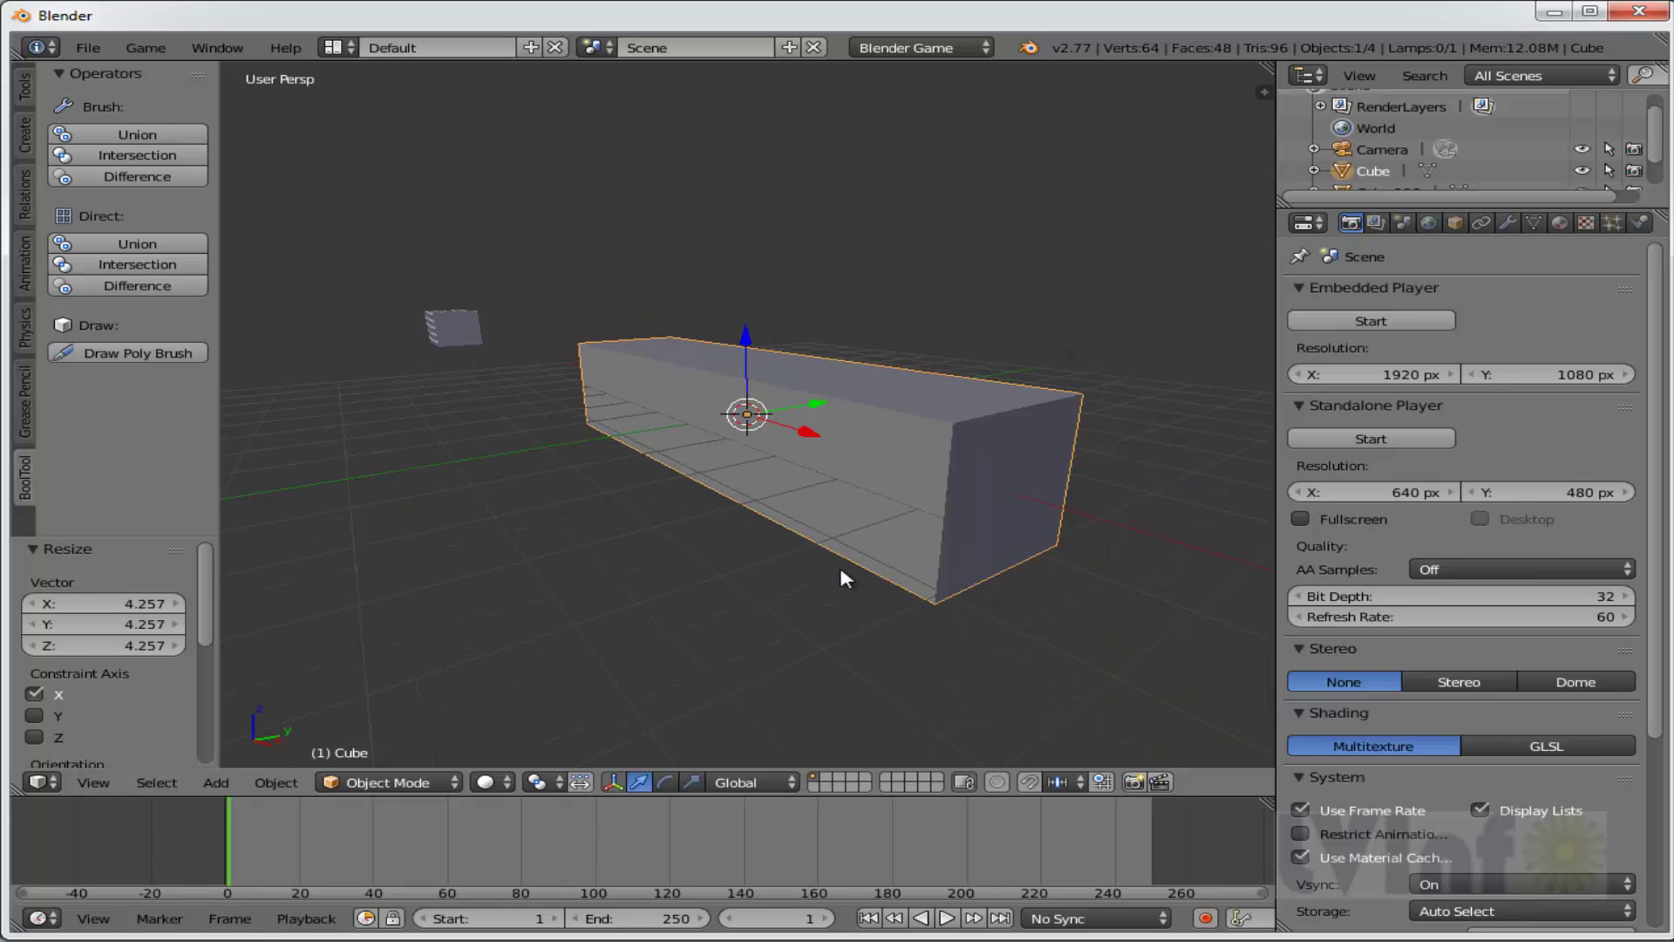
scroll(844, 577, "down", 4)
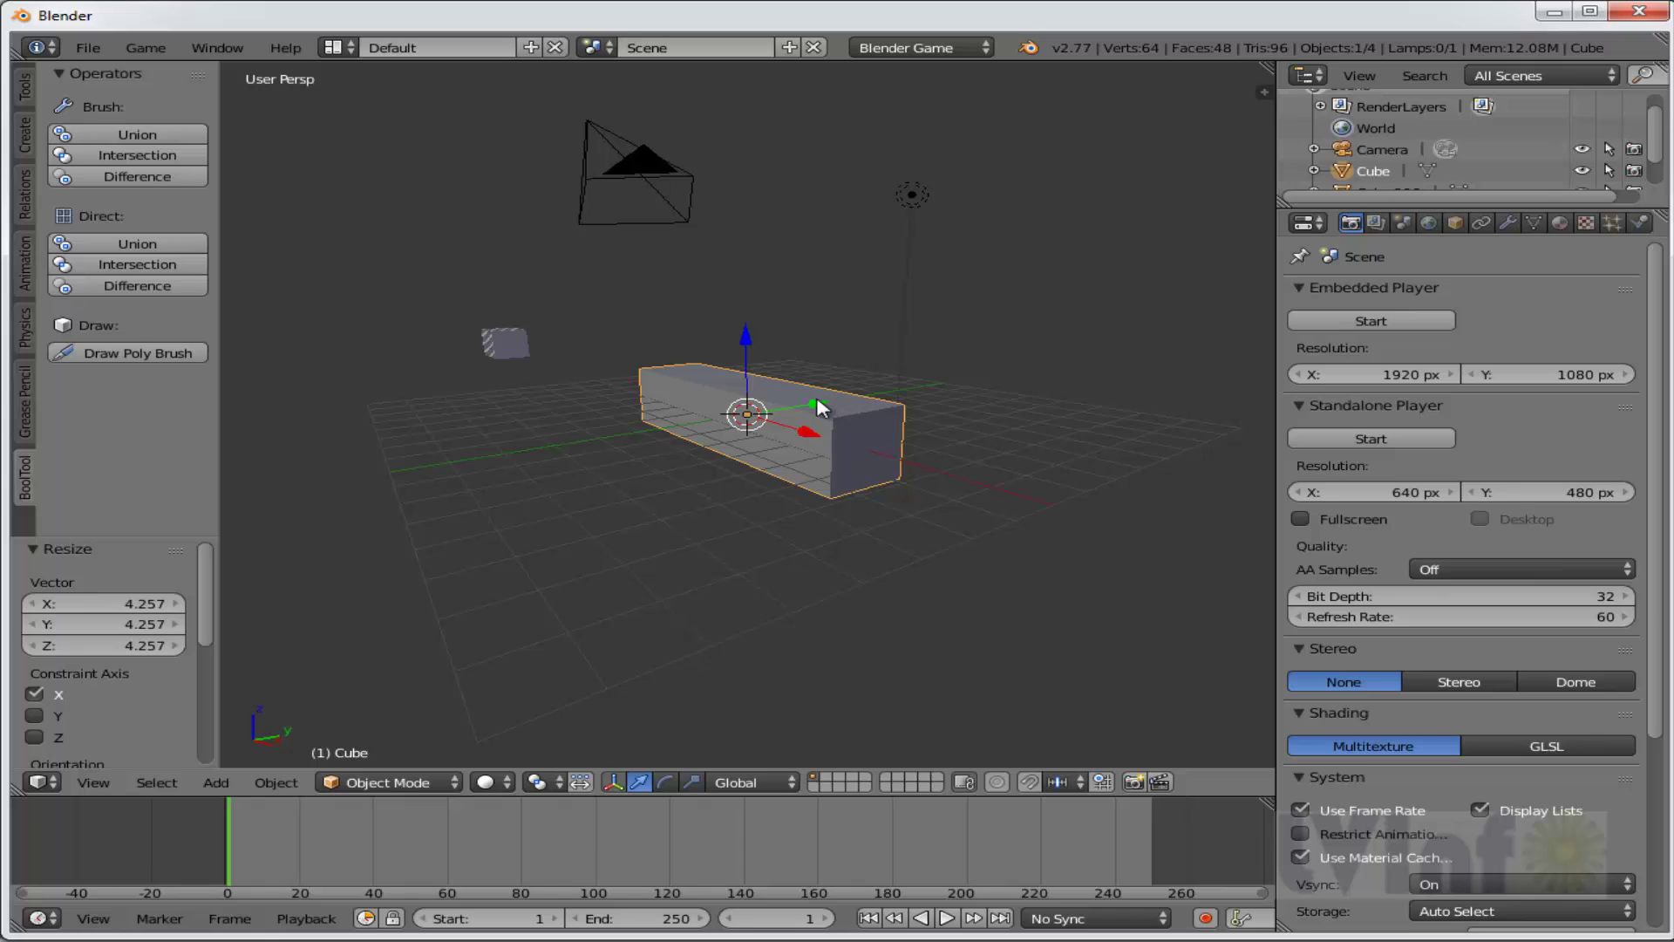
left_click_drag(819, 407, 891, 399)
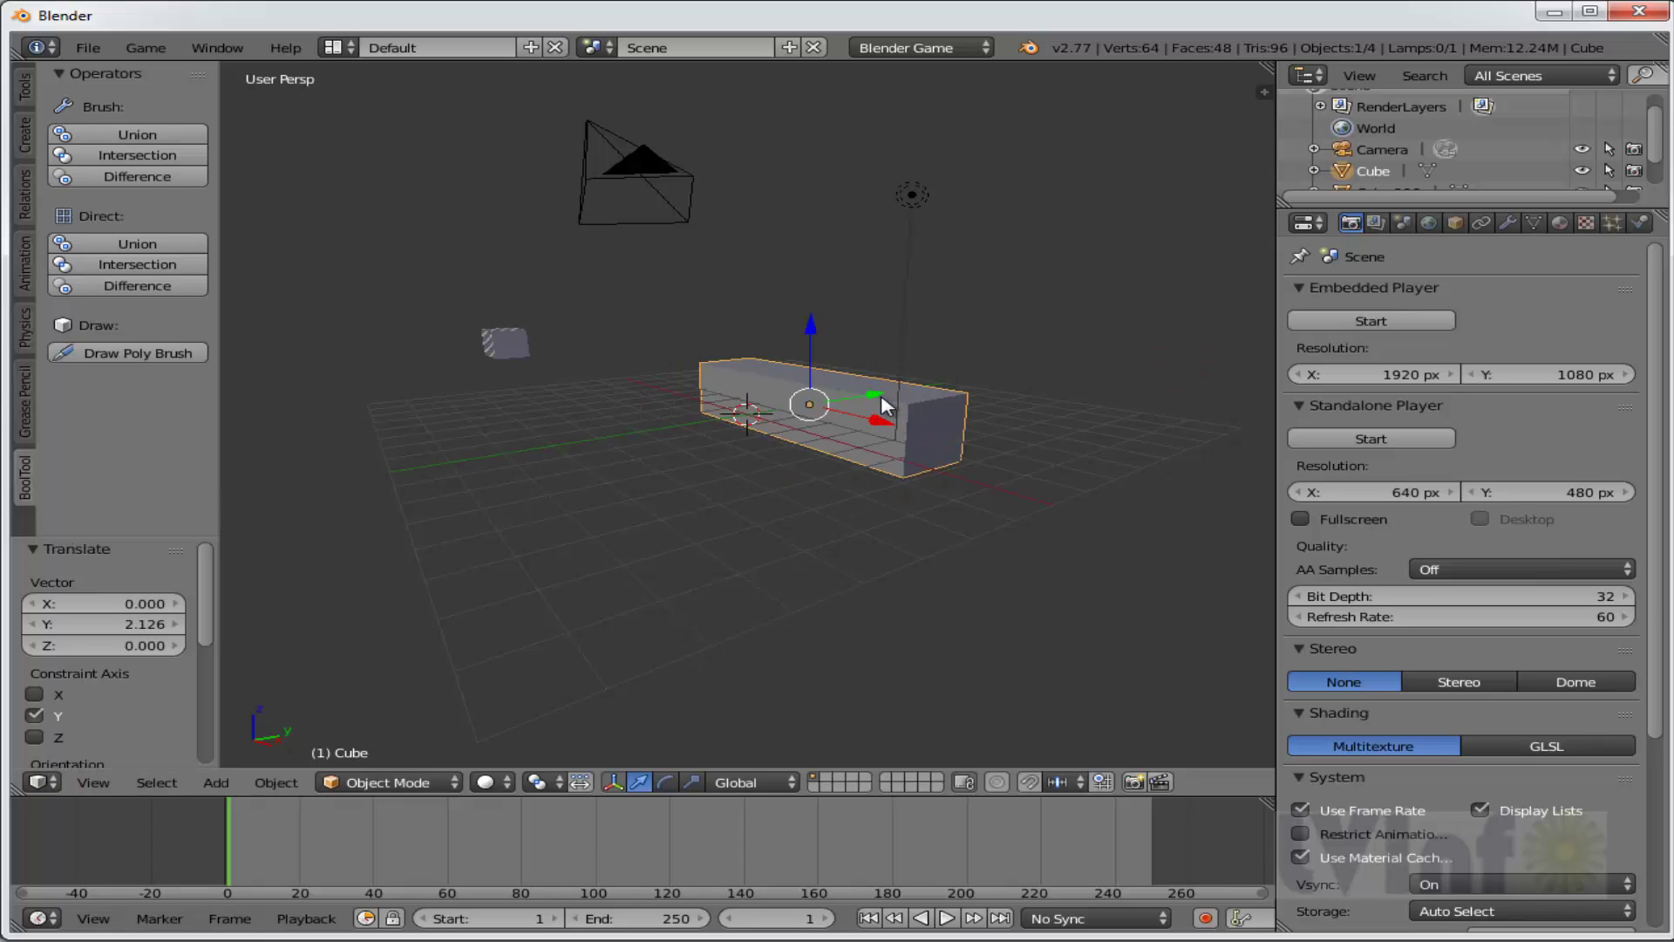
Scale the long block along Y by about 2.5 and move it about 0.83 units along positive Y.
key("s")
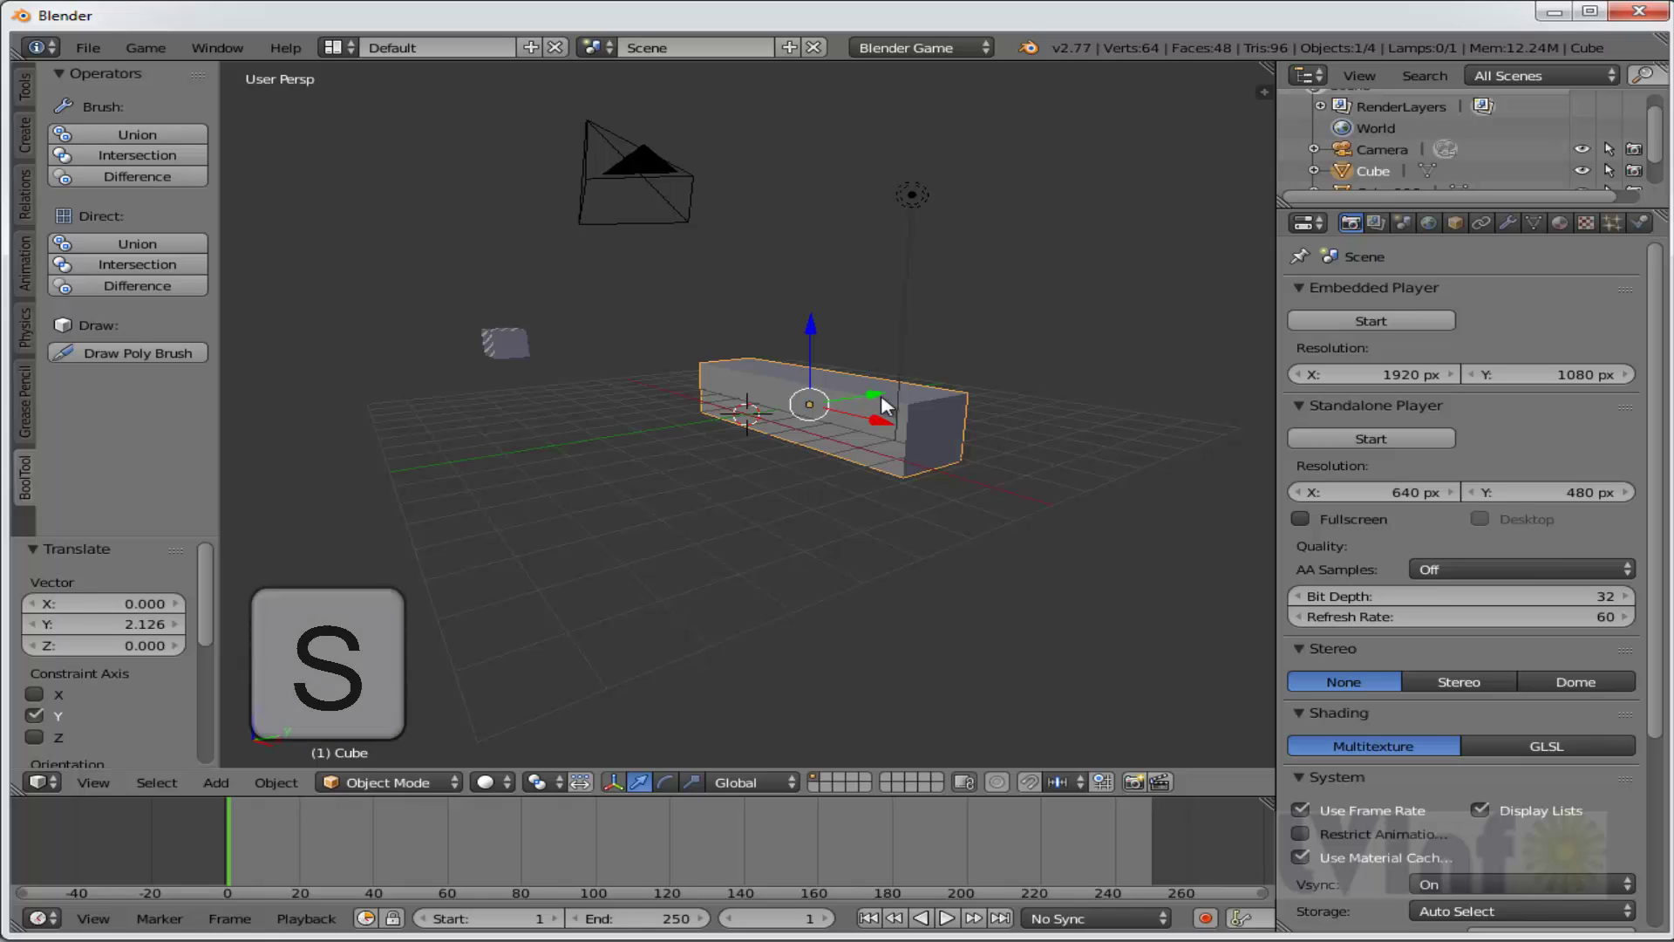
key("y")
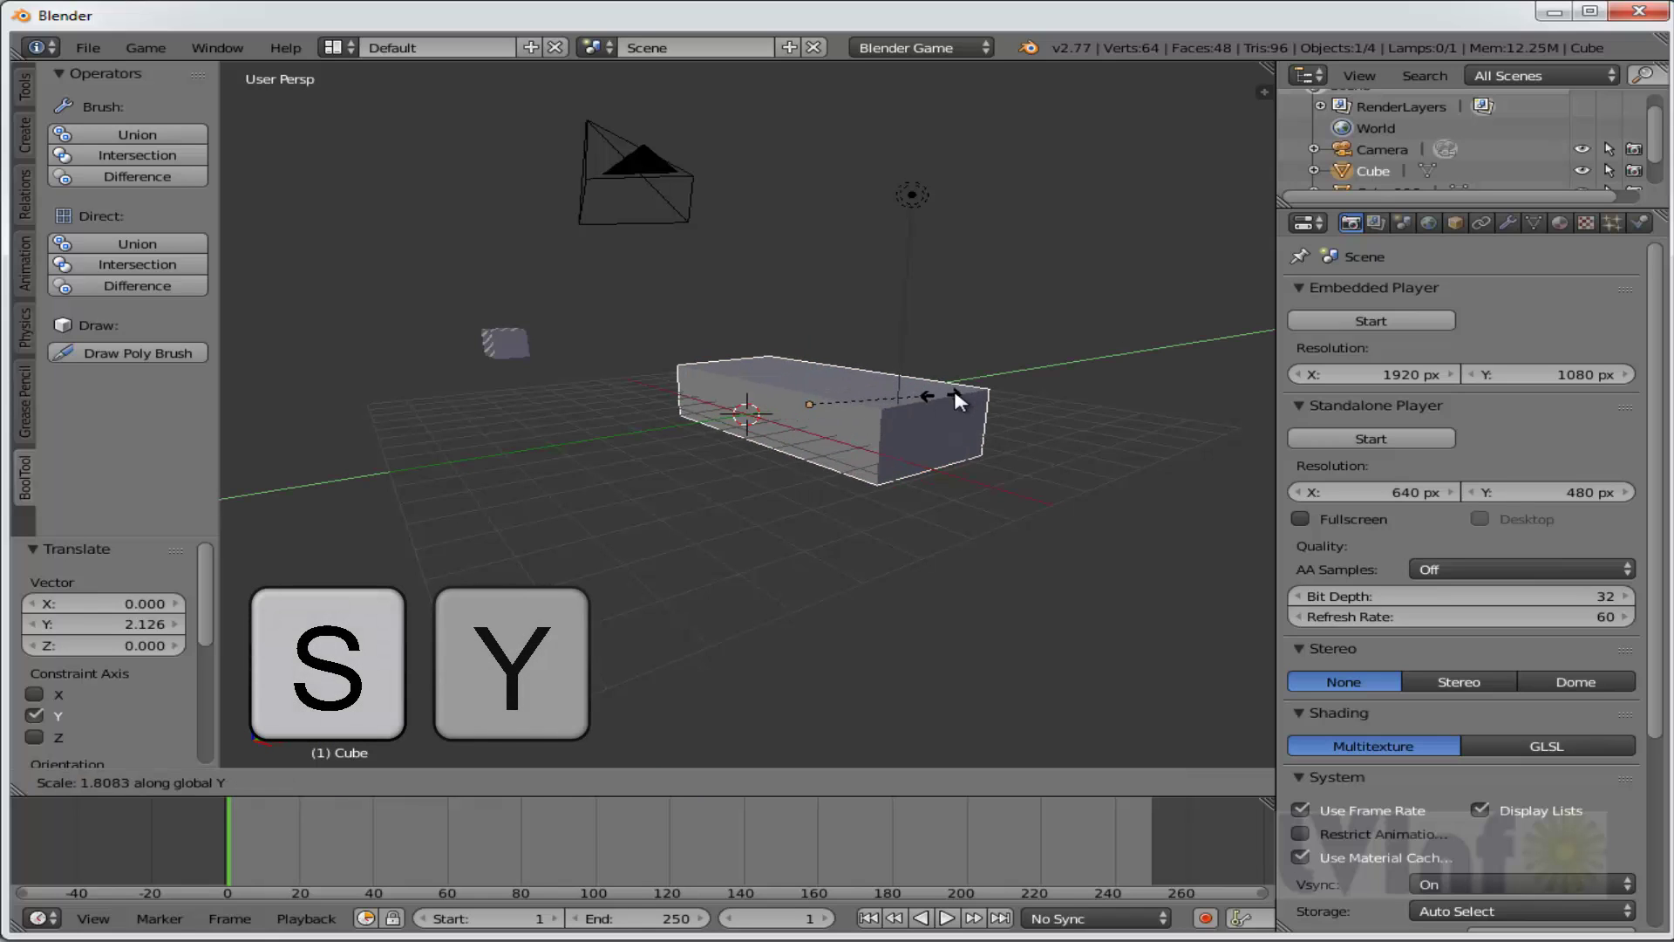
left_click(992, 393)
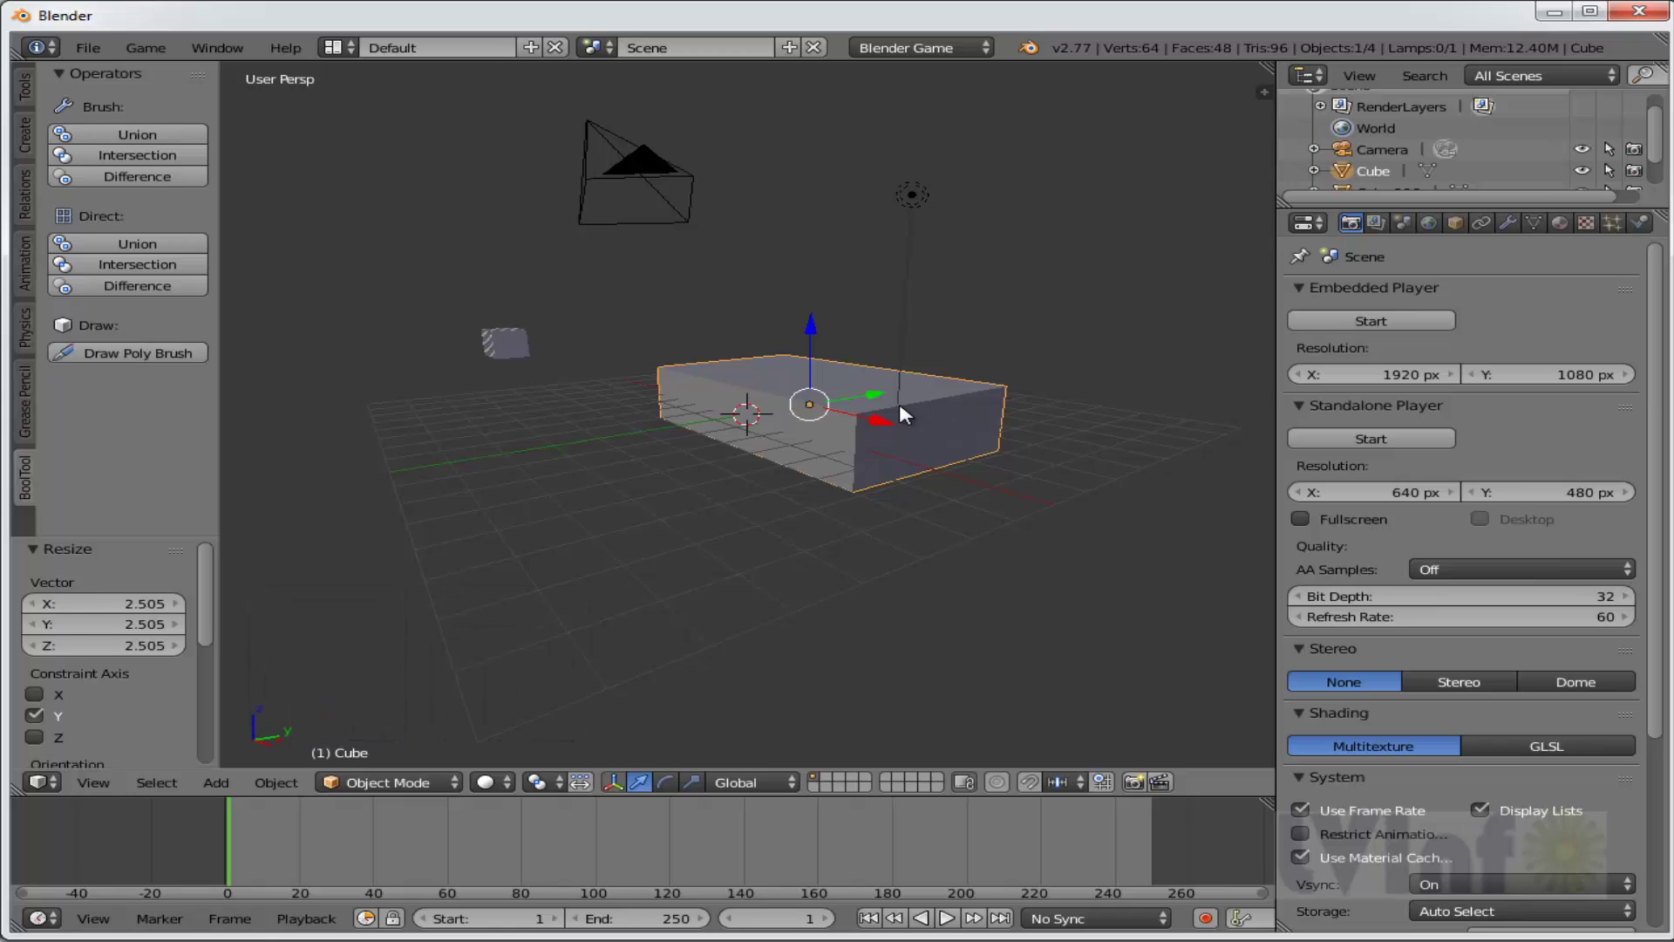
left_click_drag(899, 403, 921, 398)
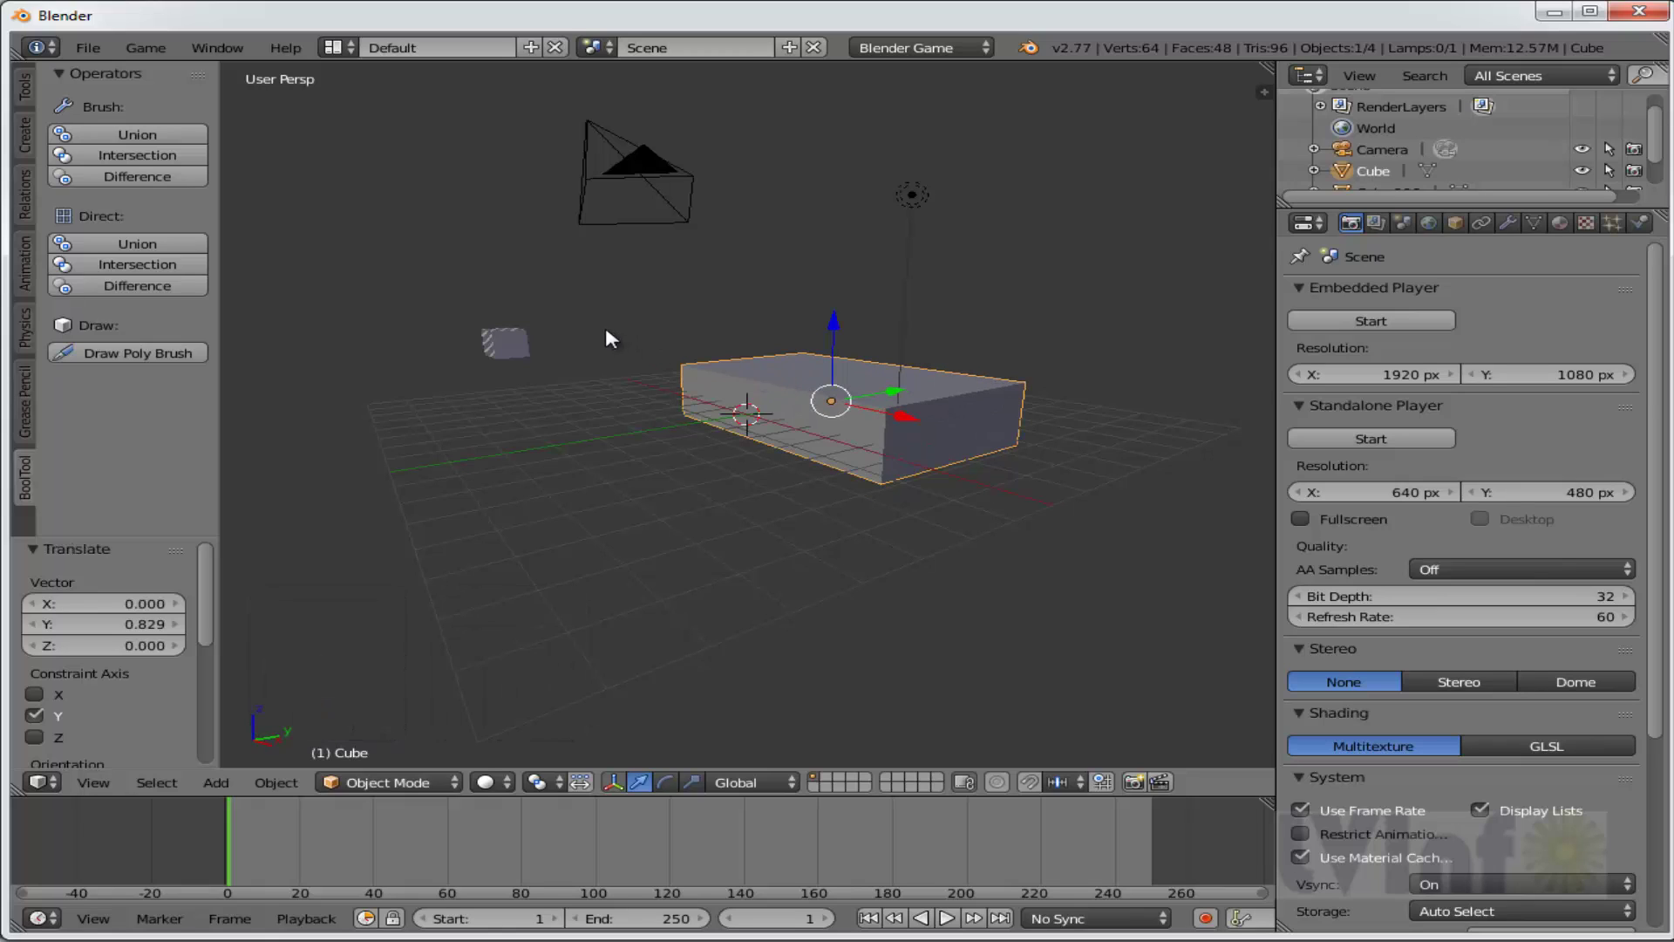
Move the joined slabs about 26.4 units along positive X and 0.52 units along positive Y, into the block's long side.
right_click(510, 342)
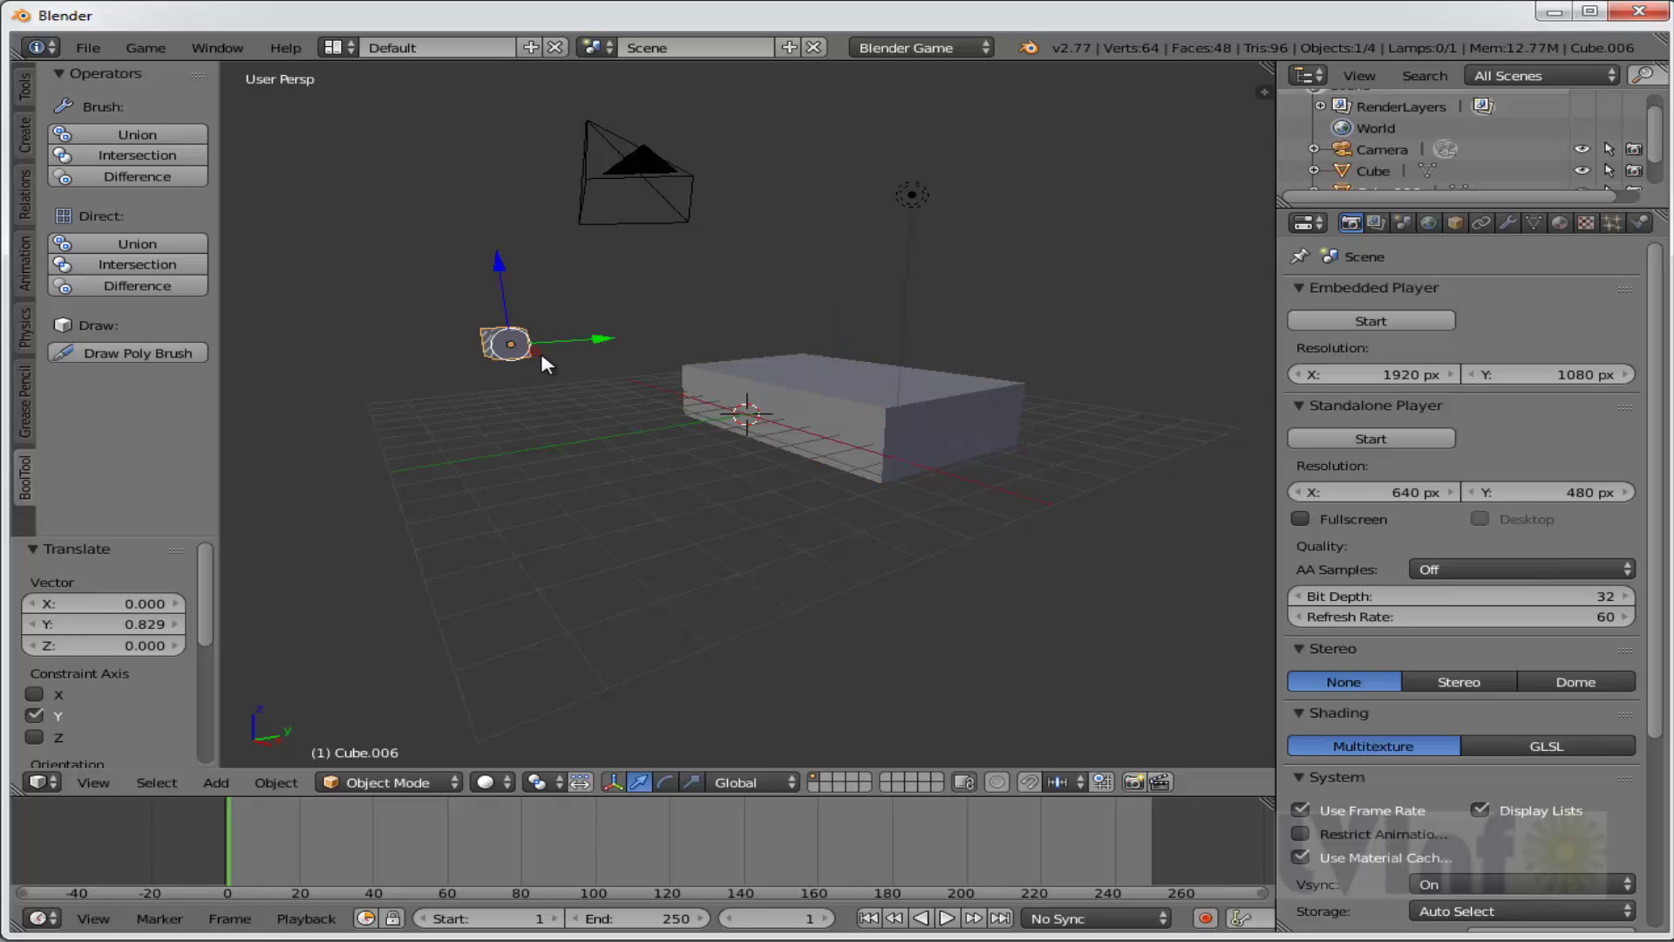
left_click_drag(541, 349, 737, 434)
middle_click_drag(1085, 527, 906, 608)
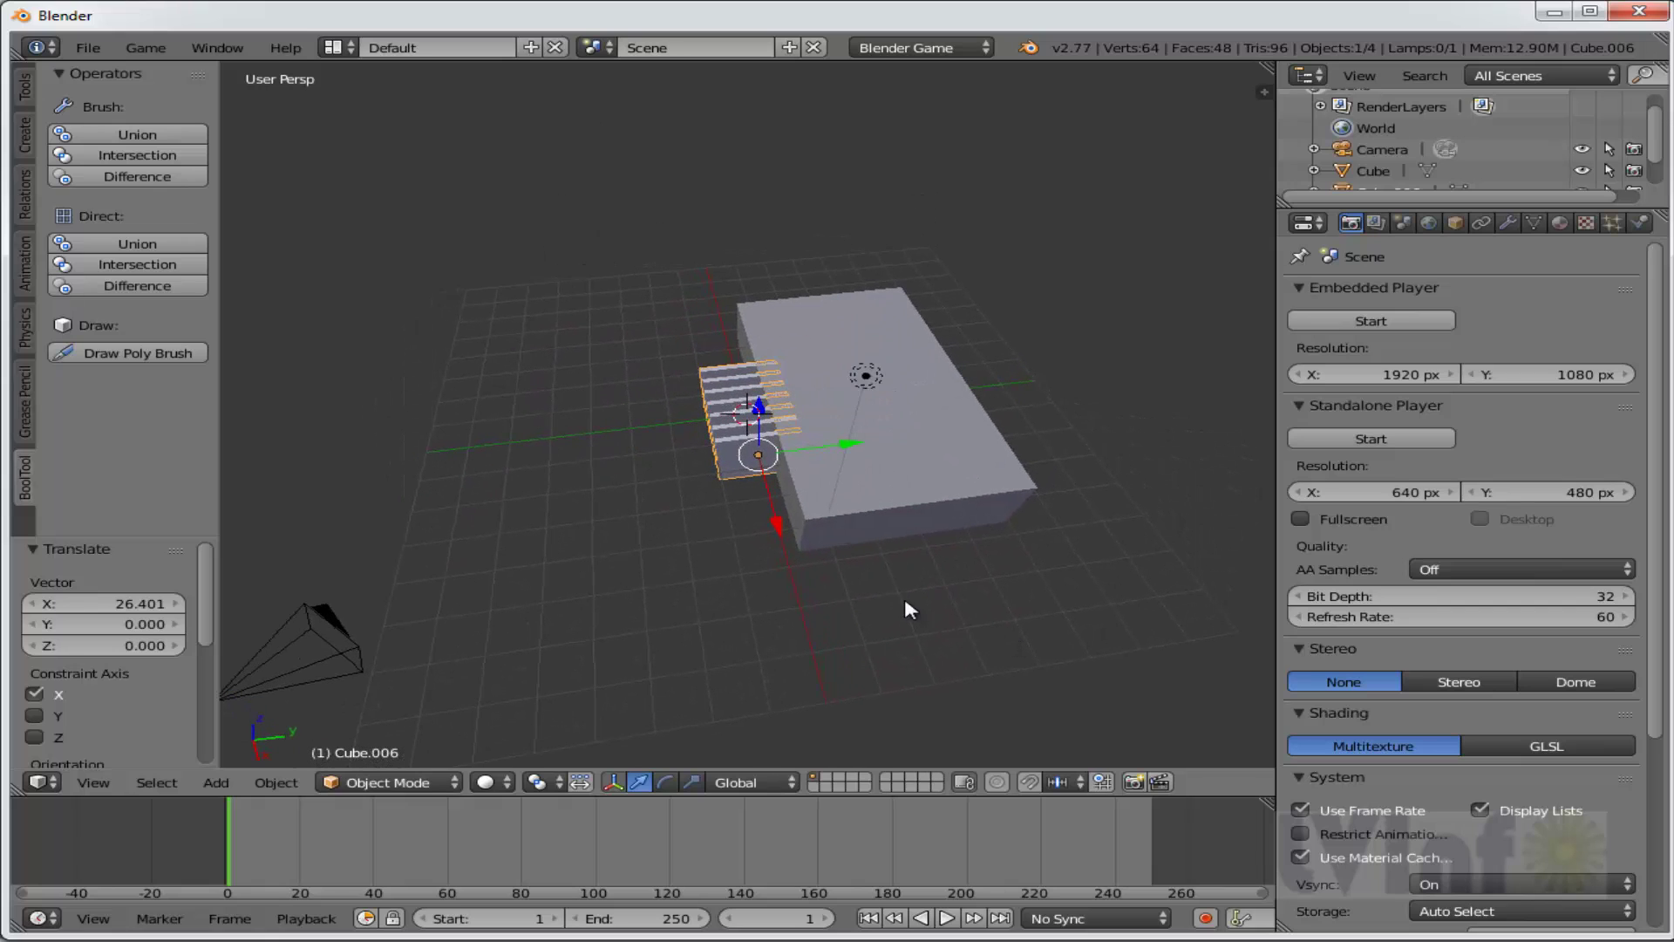
left_click_drag(844, 442, 916, 486)
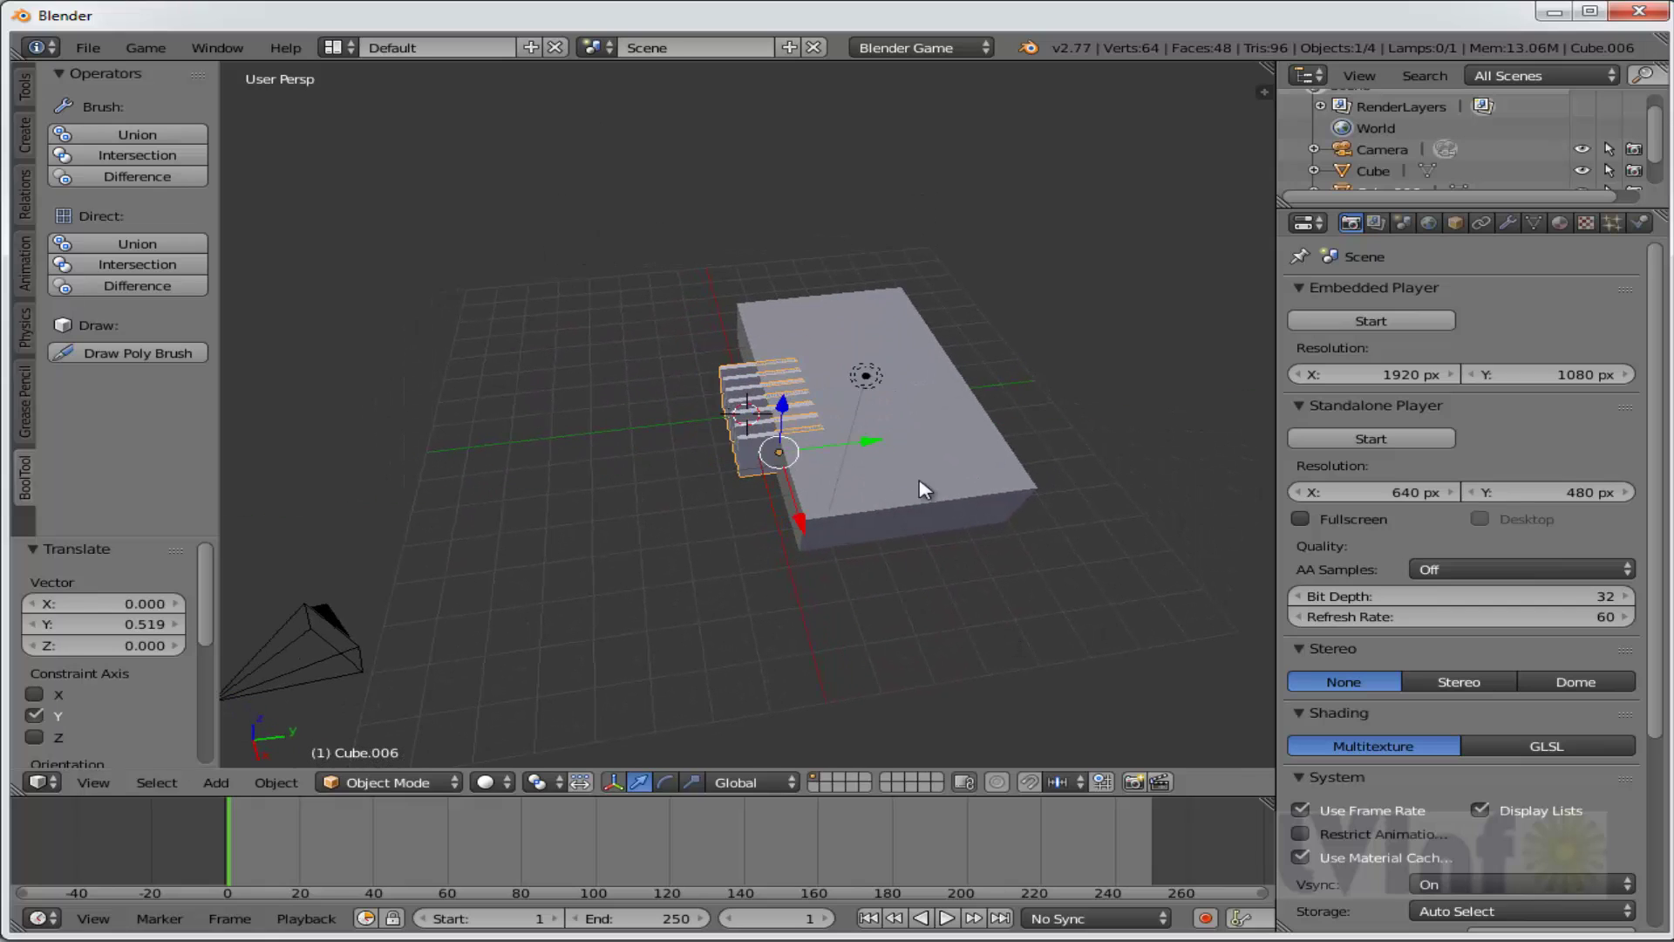
middle_click_drag(915, 485, 1007, 467)
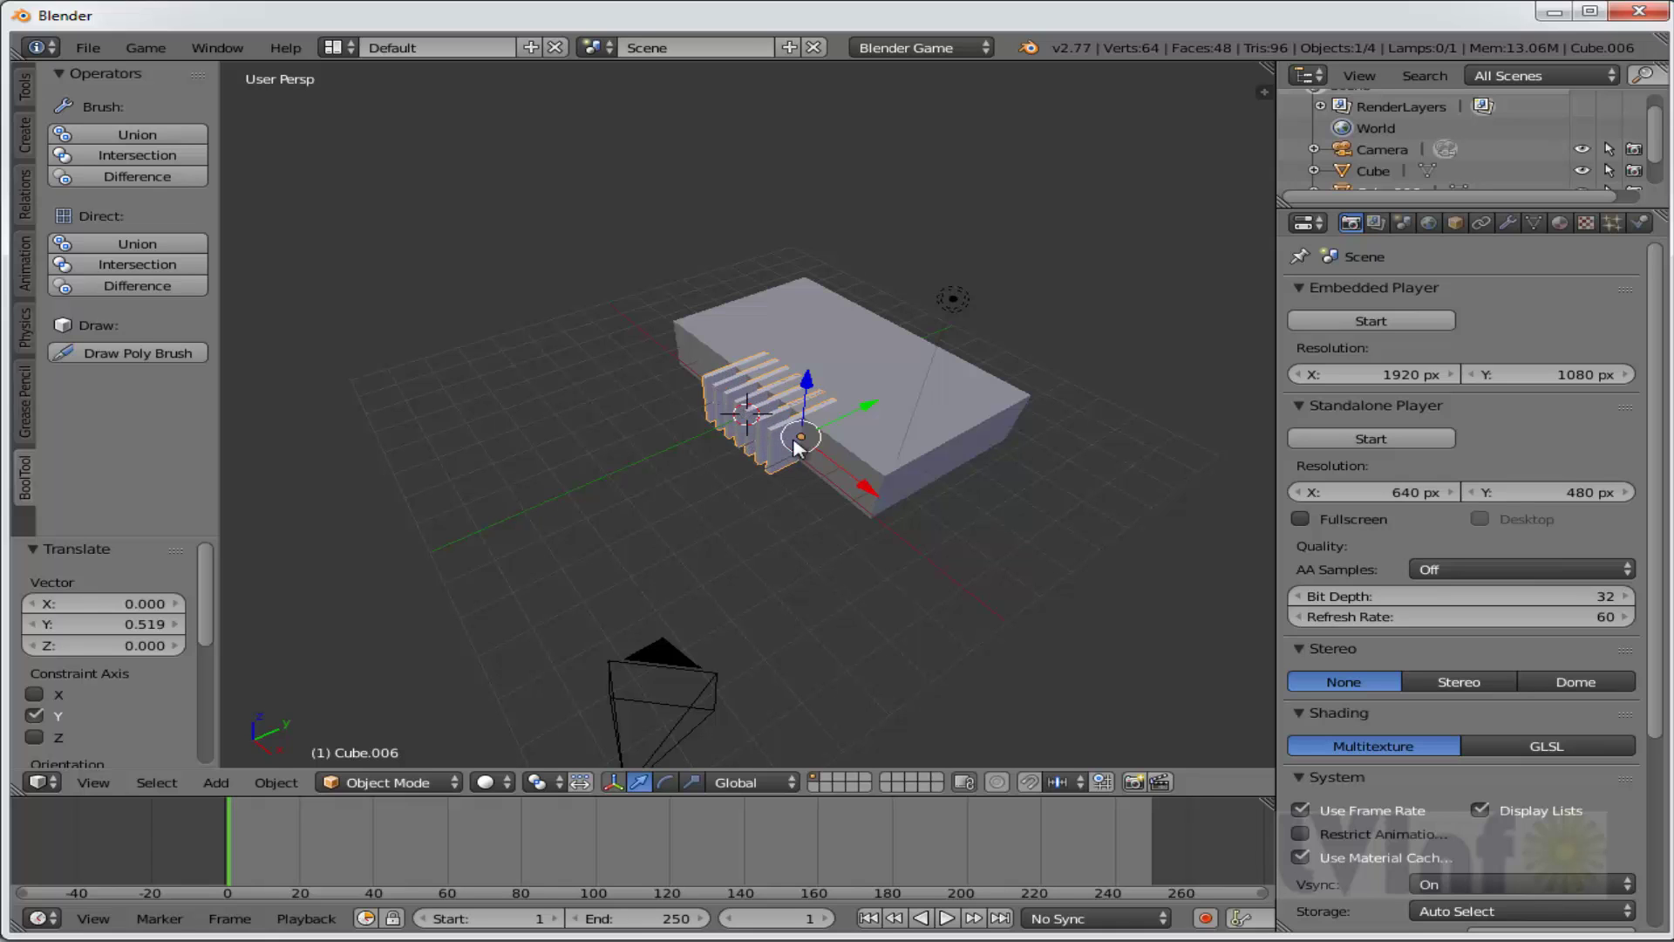
middle_click_drag(1069, 418, 937, 377)
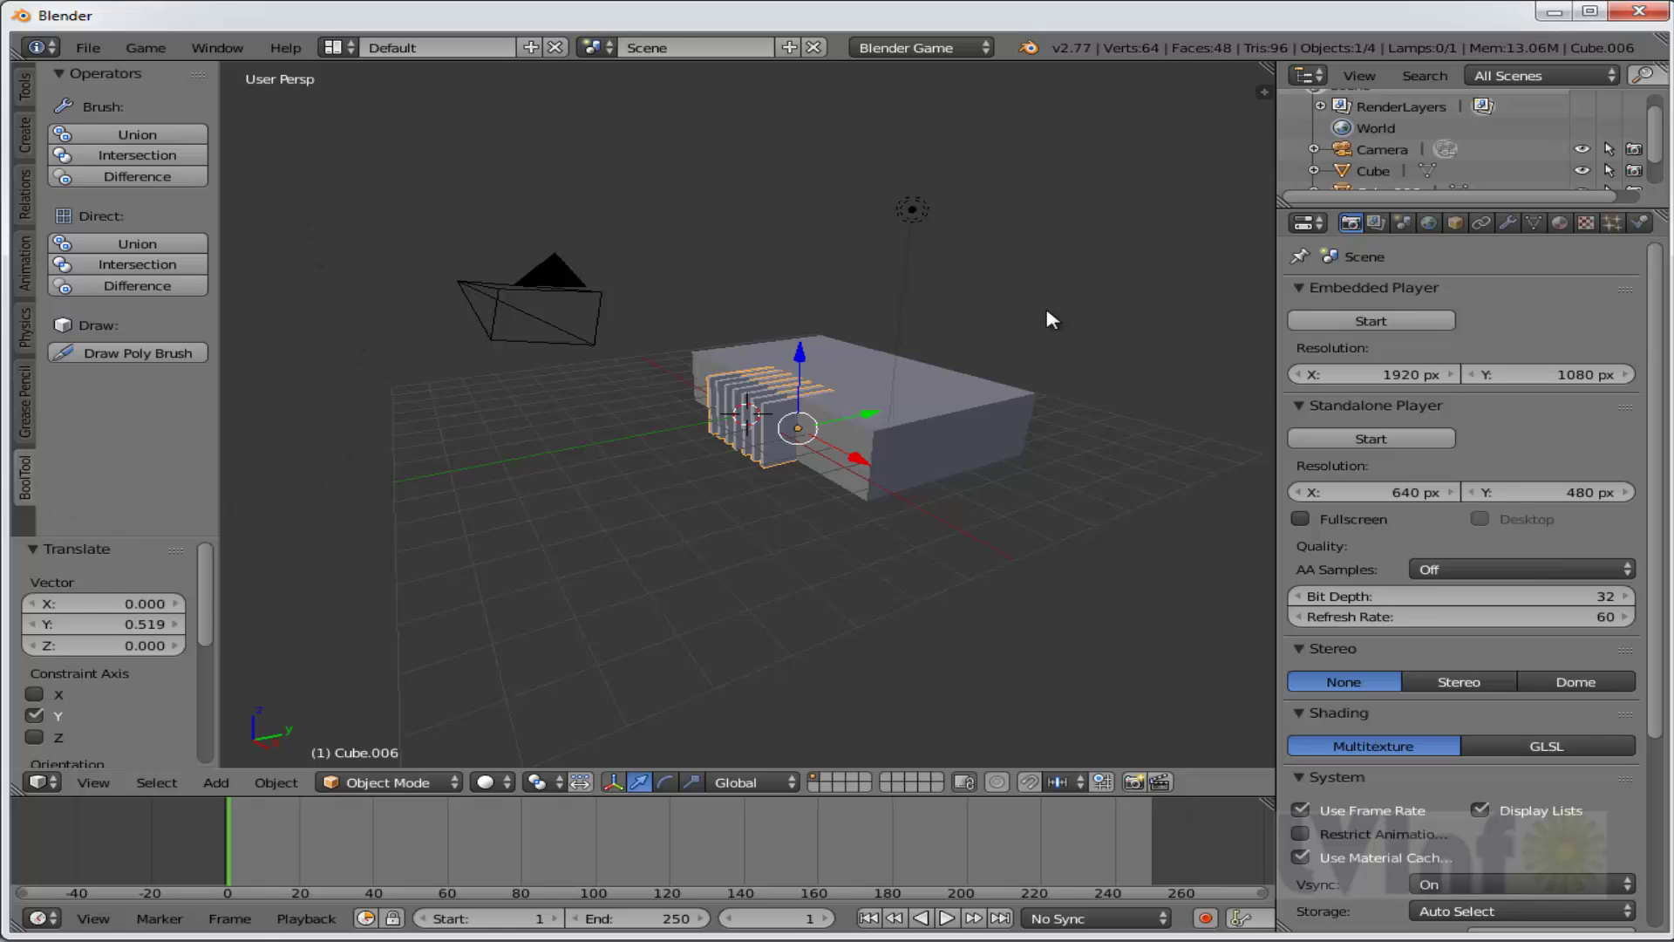
middle_click_drag(1046, 310, 1047, 342)
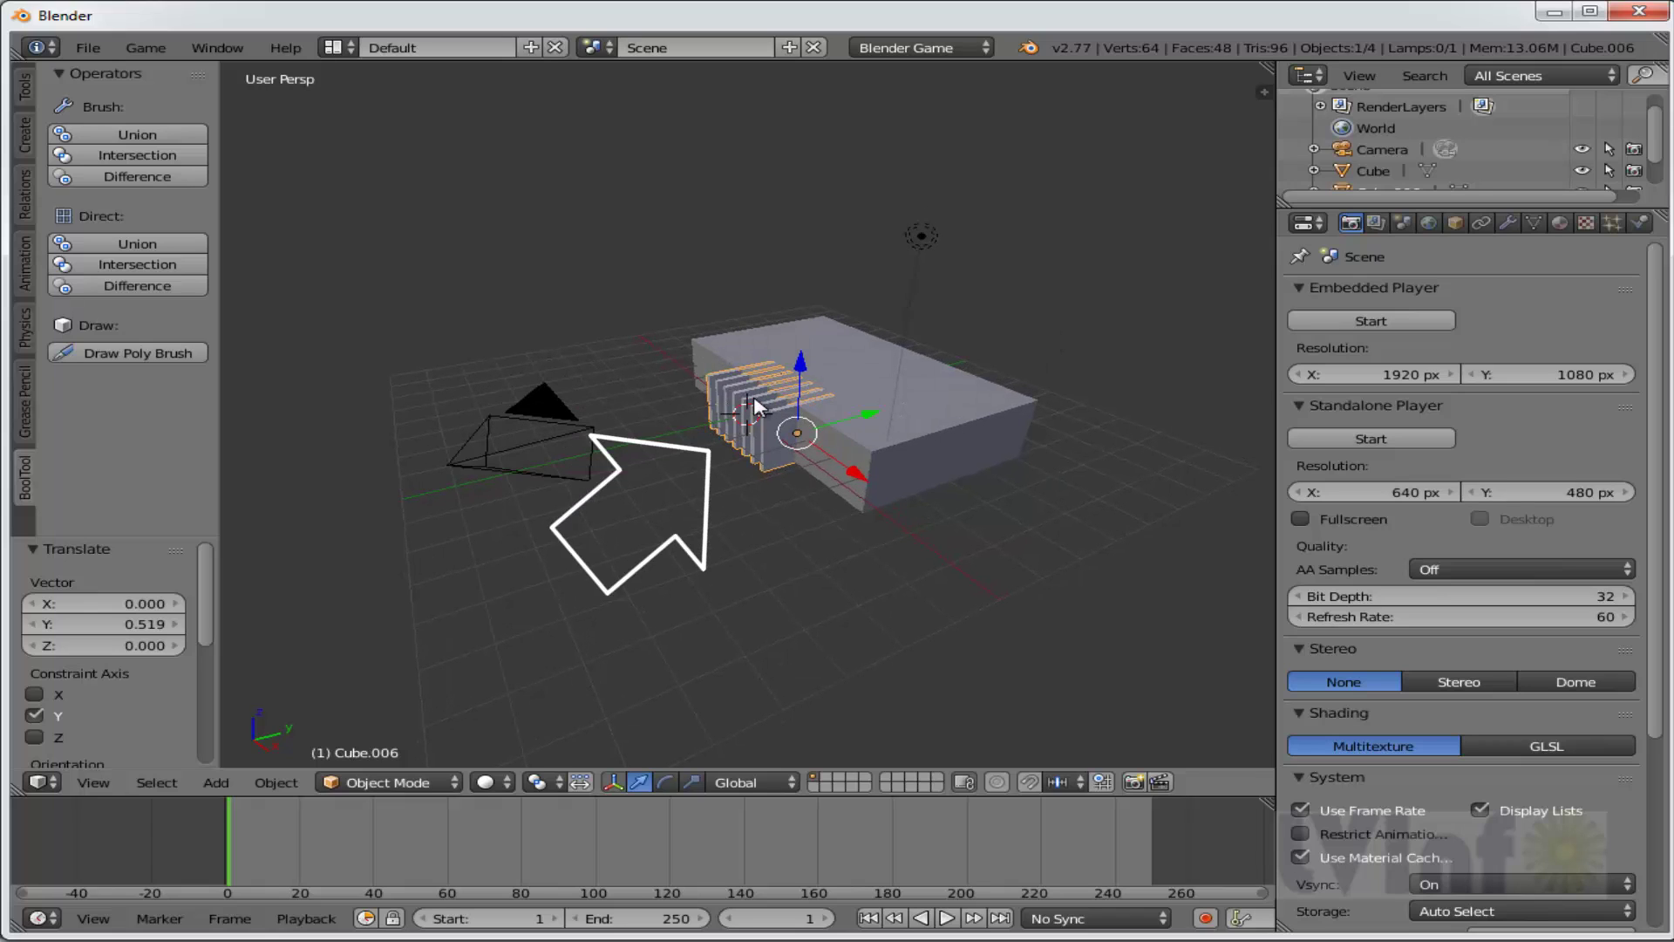
Add the block to the slab selection as the active object and run BoolTool's Brush Difference on the pair.
key("shift")
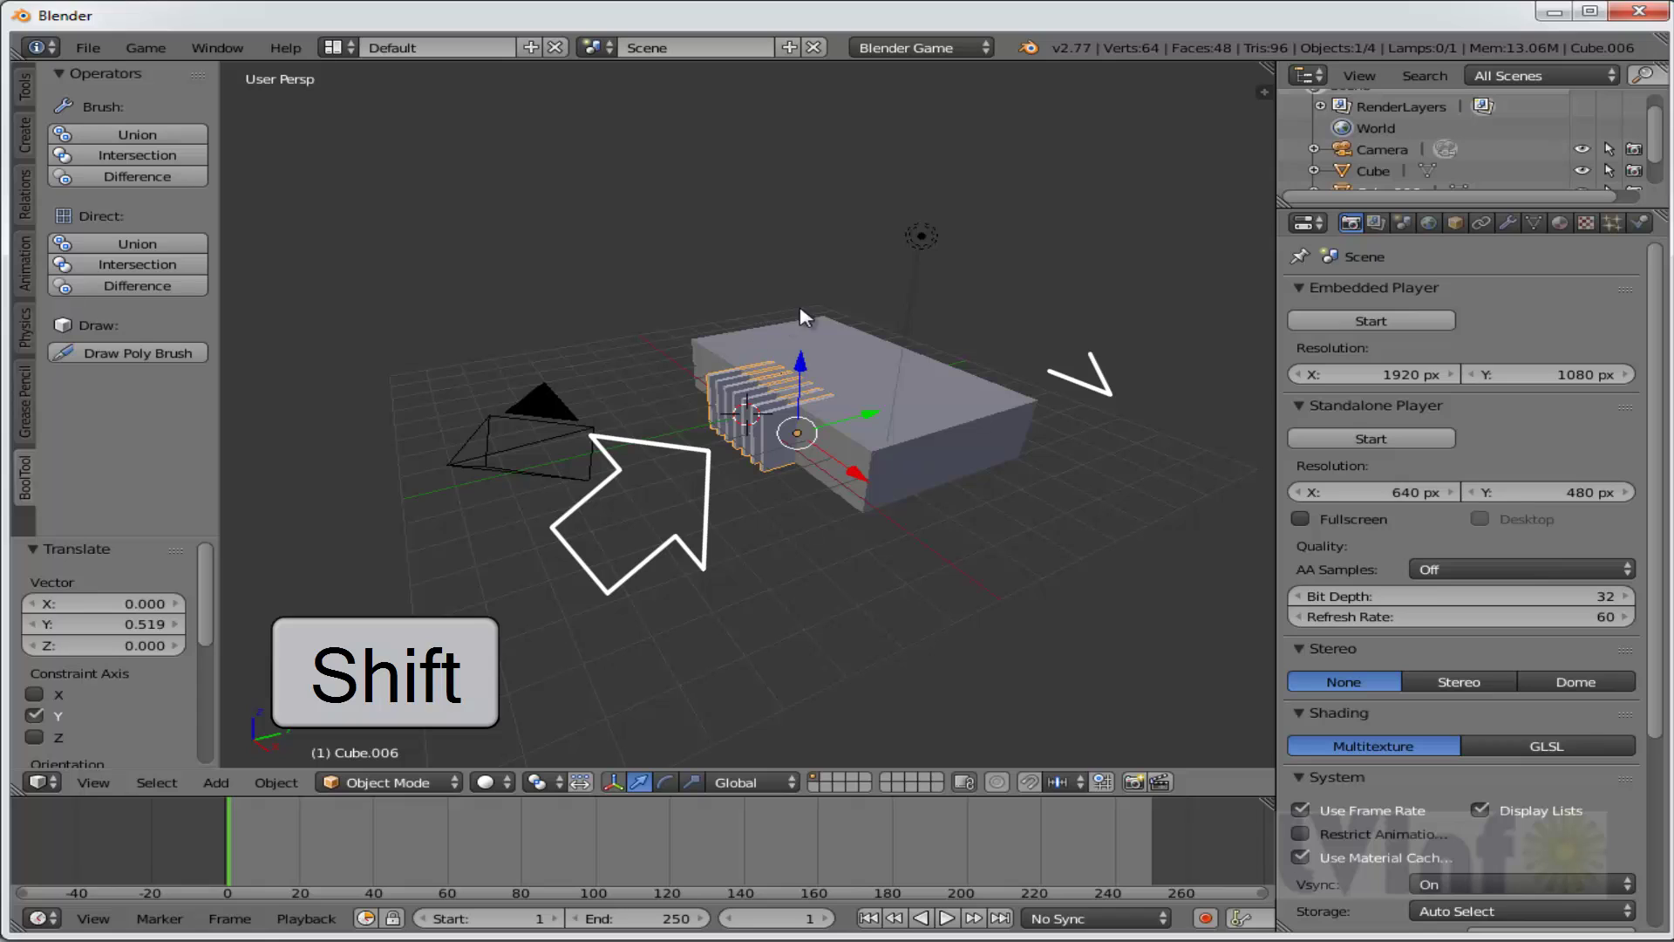
right_click(956, 384, "shift")
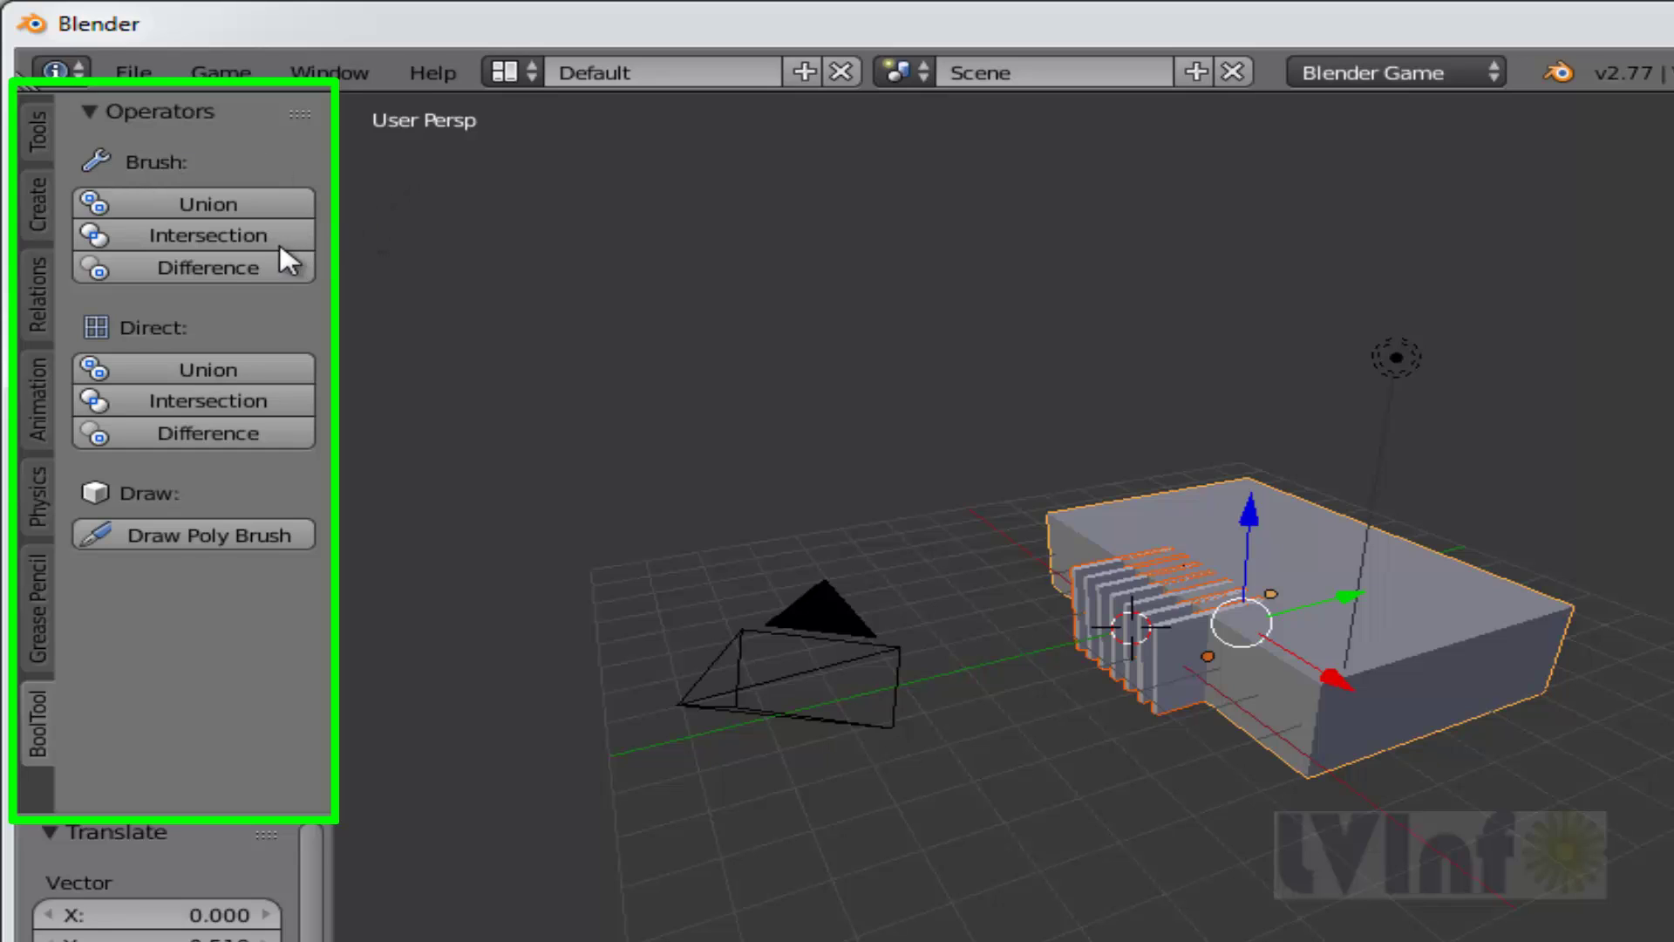
left_click(204, 267)
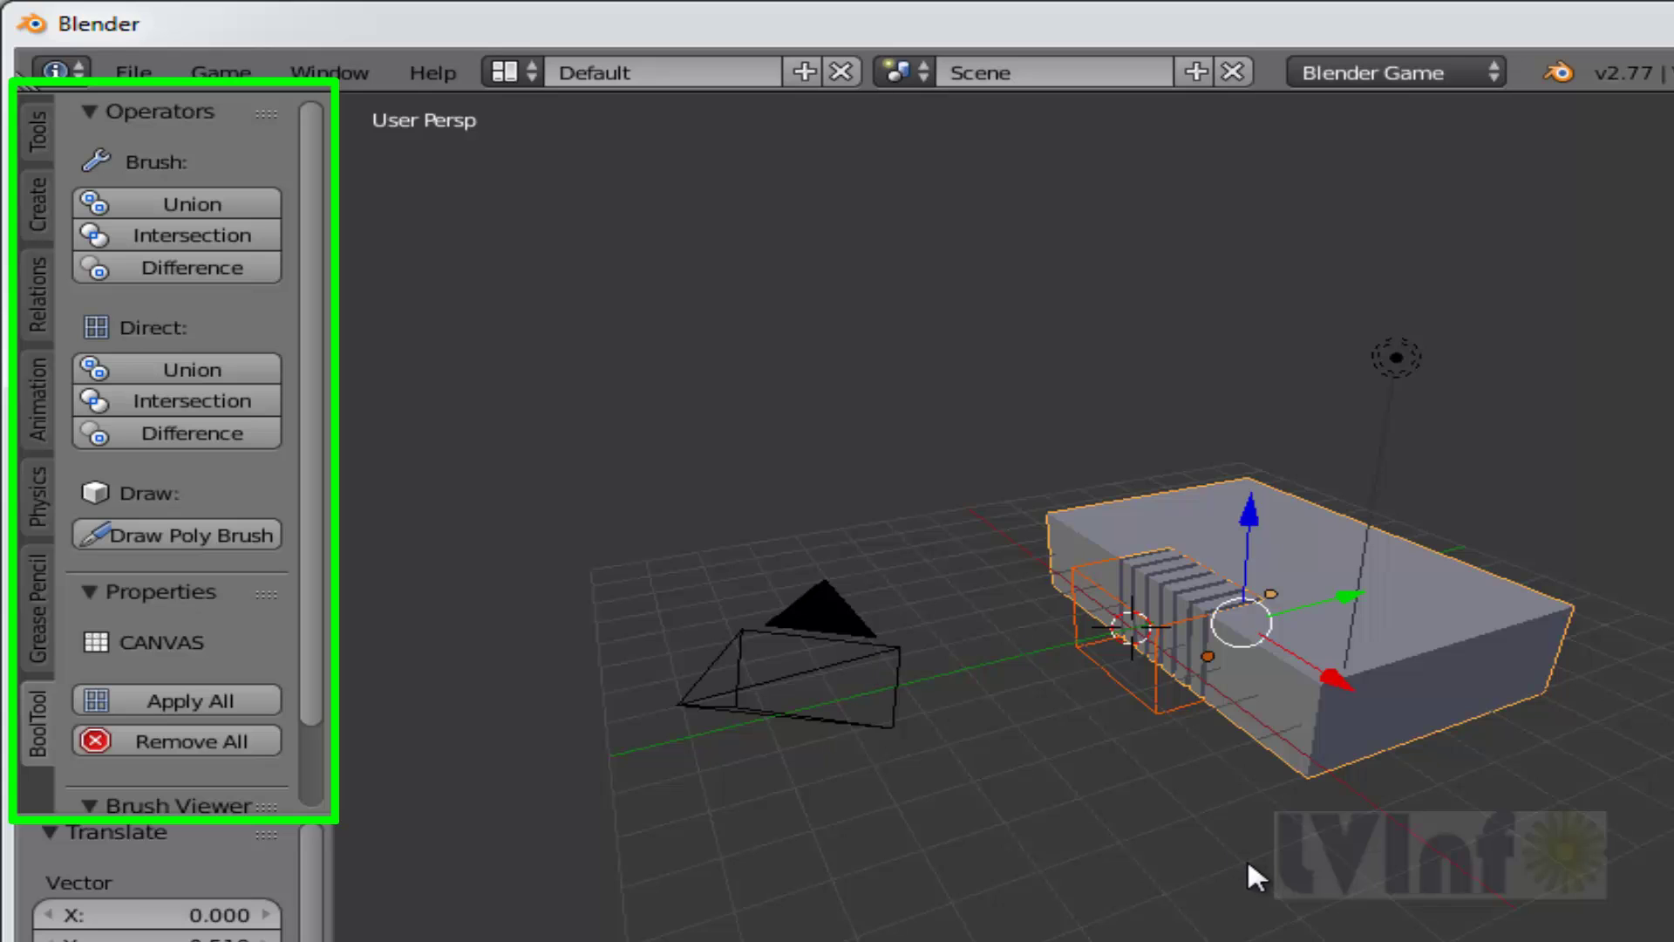
middle_click_drag(1247, 856, 1090, 687)
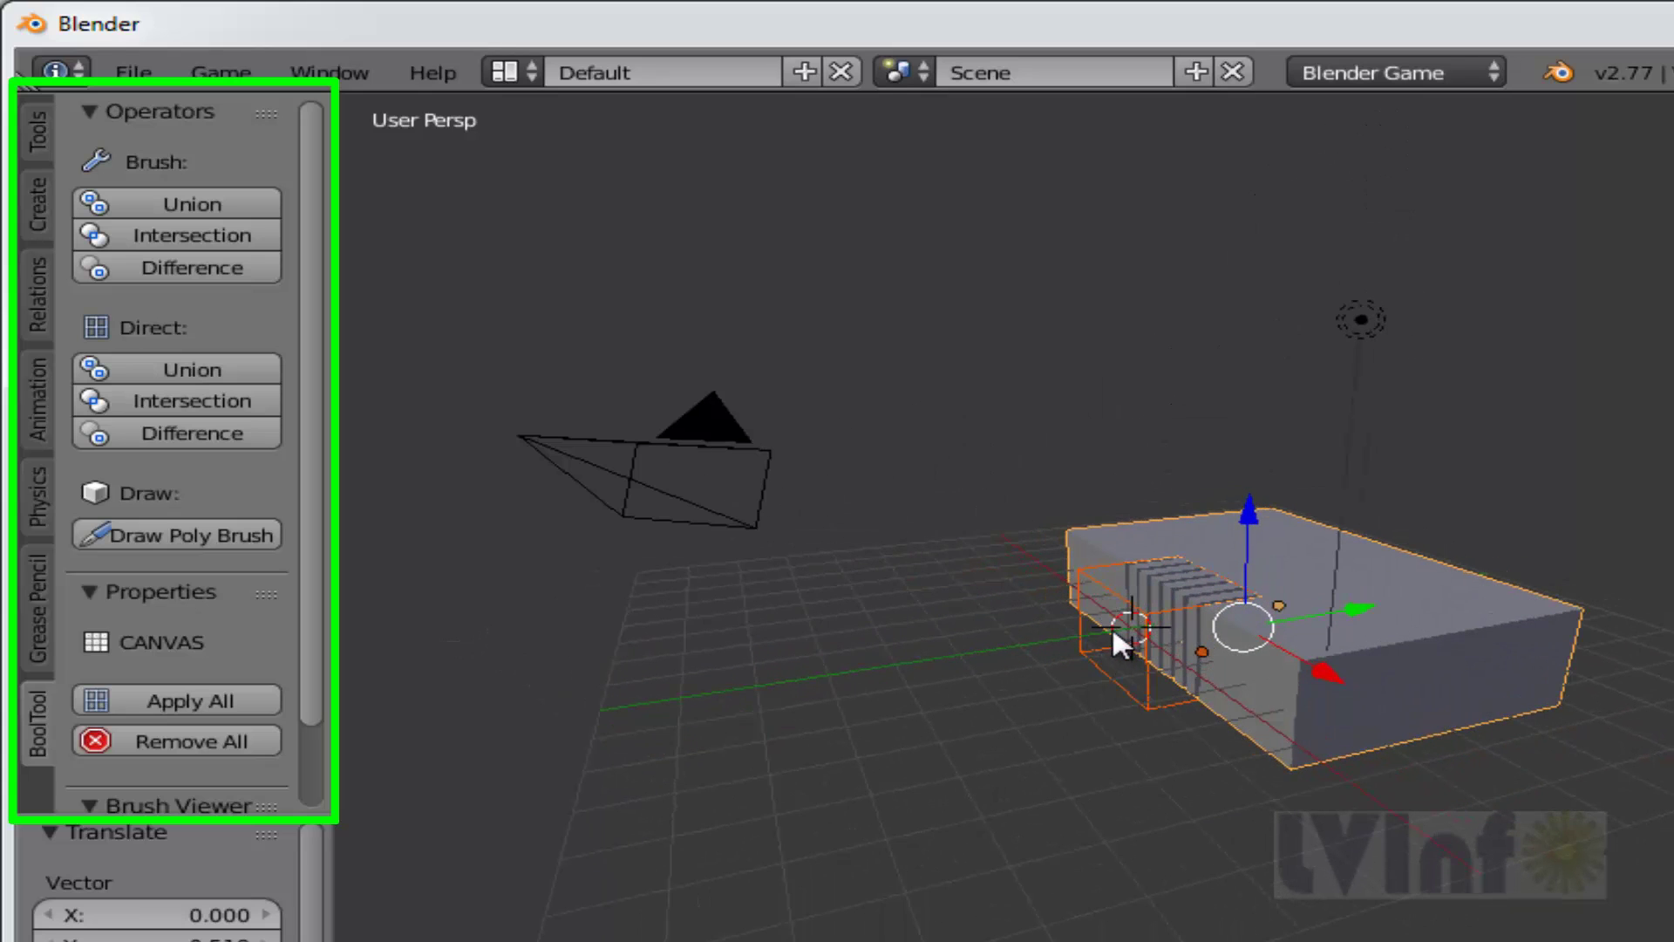
middle_click_drag(1127, 684, 1273, 645)
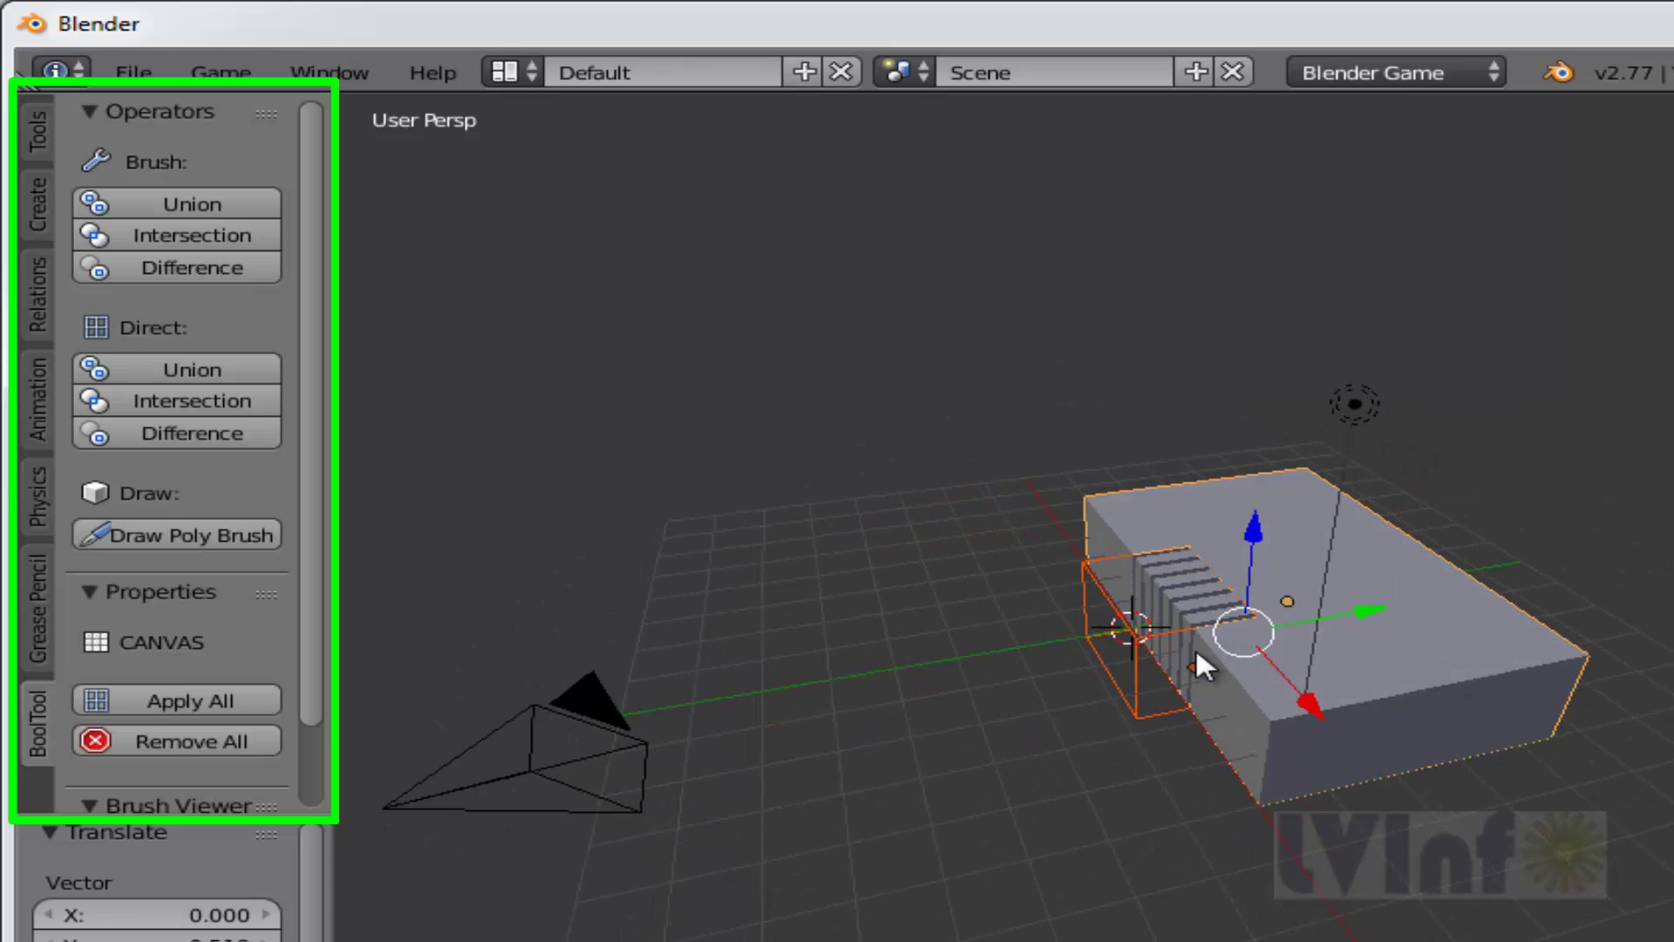
scroll(1197, 648, "up", 5)
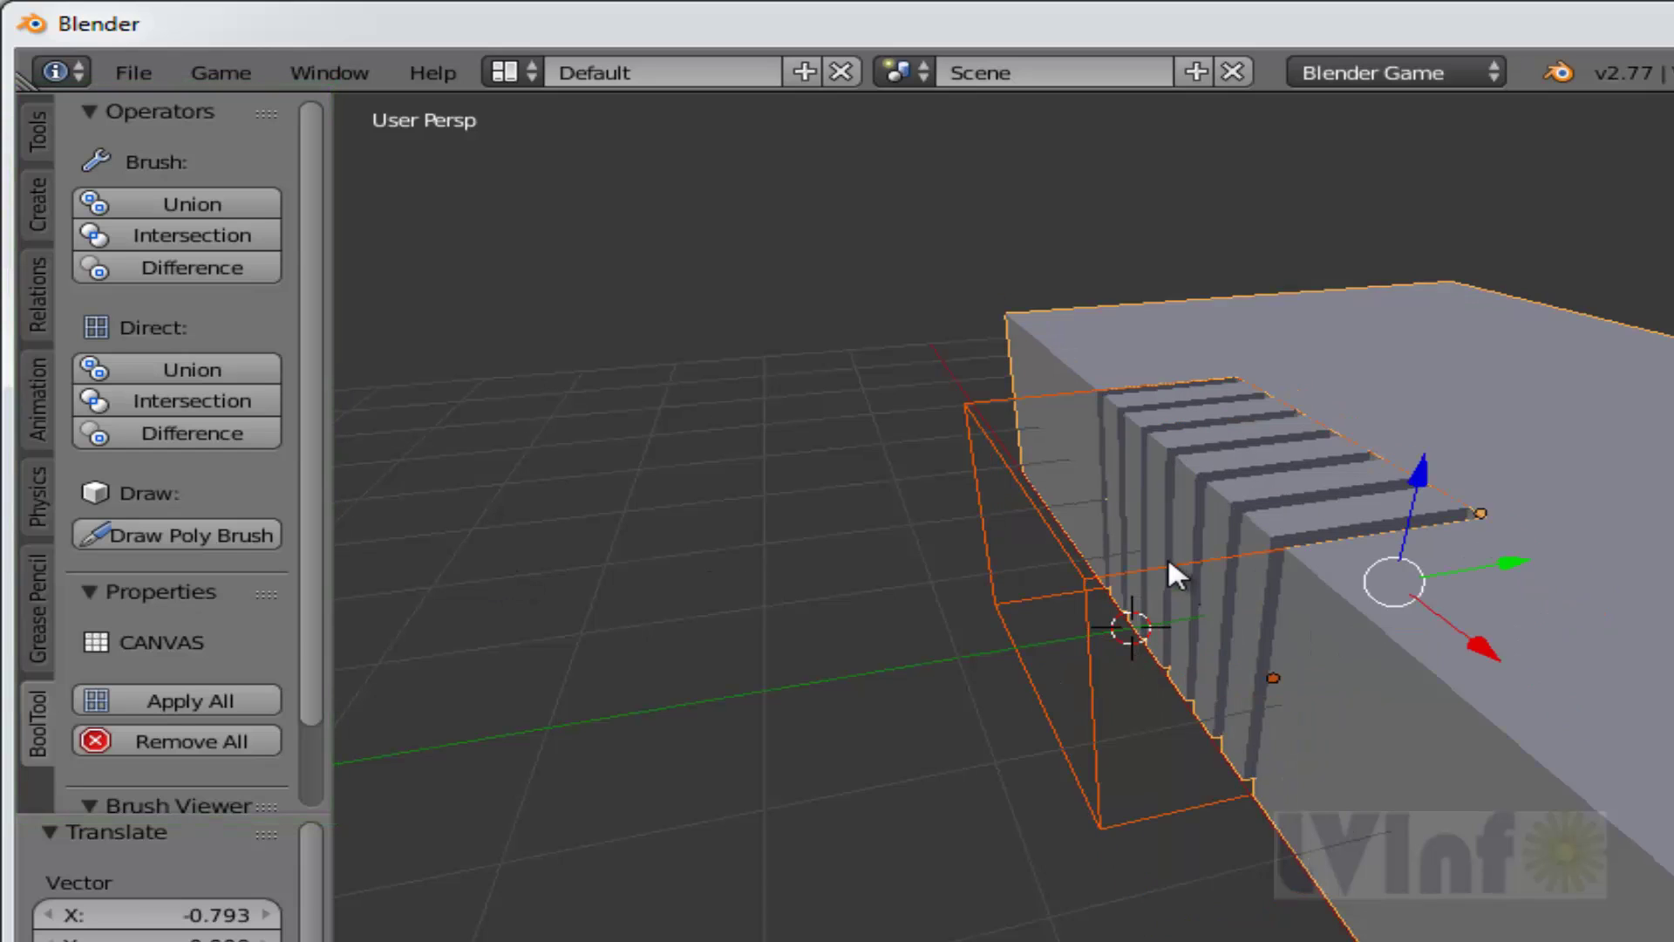
Shift the slab brush about 1.04 units along negative X and back about 1.22 units along positive X.
right_click(1168, 563)
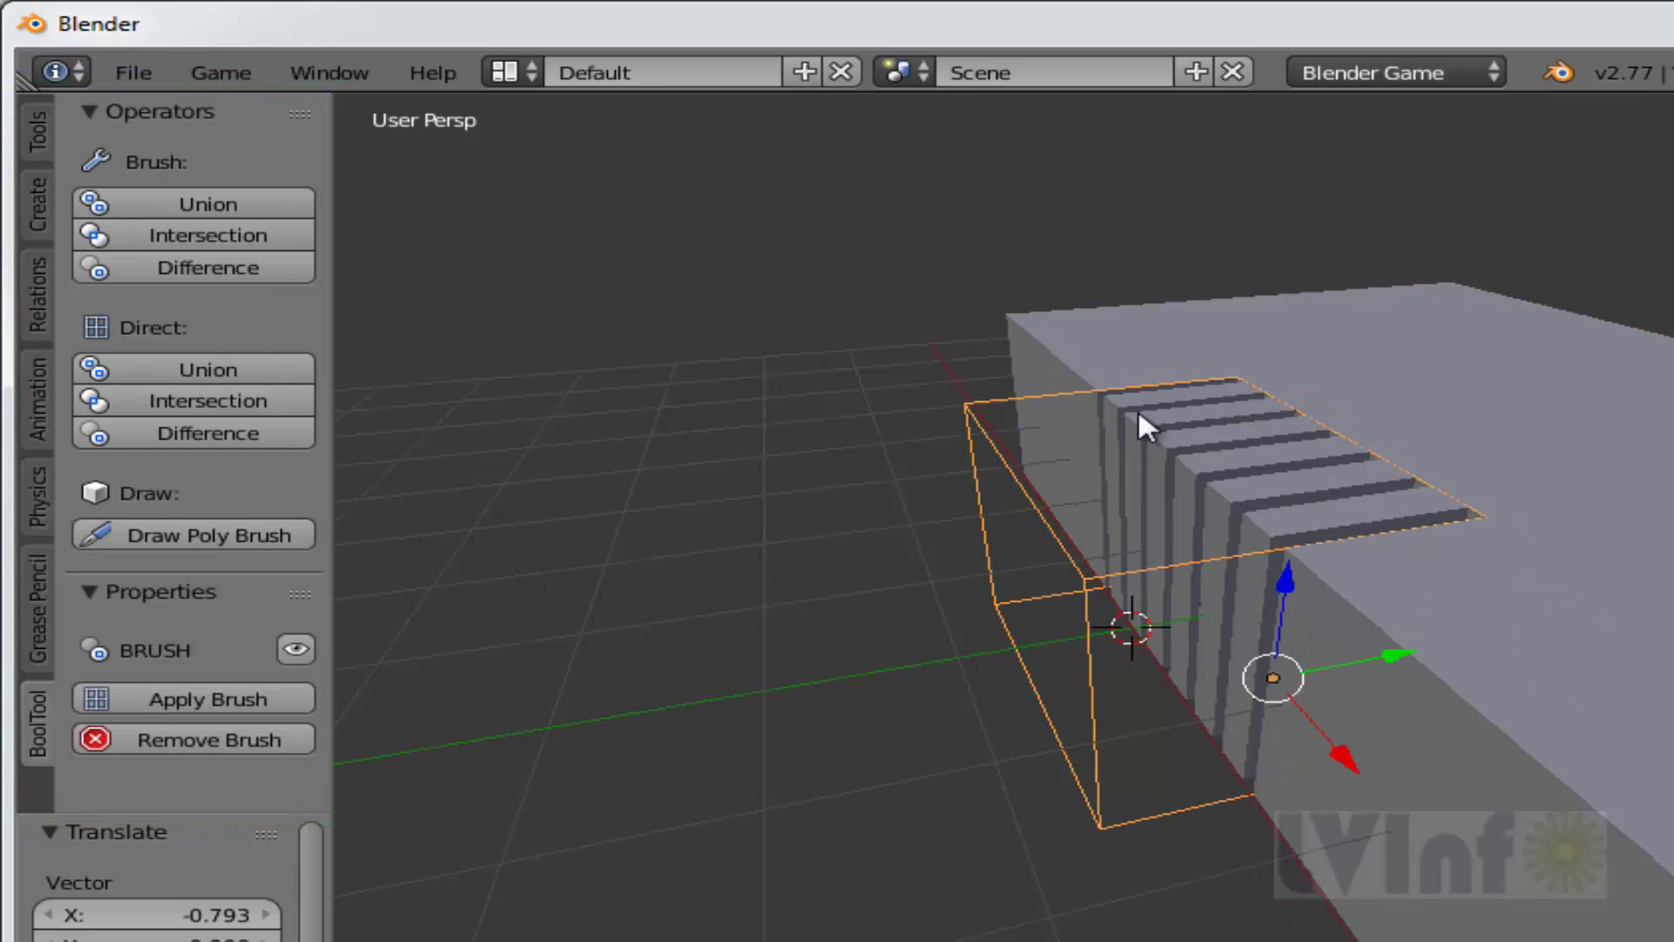
mouse_move(1353, 754)
left_mouse_down()
mouse_move(1317, 642)
mouse_move(1291, 630)
mouse_move(1661, 877)
mouse_move(1670, 907)
mouse_move(1562, 703)
mouse_move(1360, 627)
left_mouse_up()
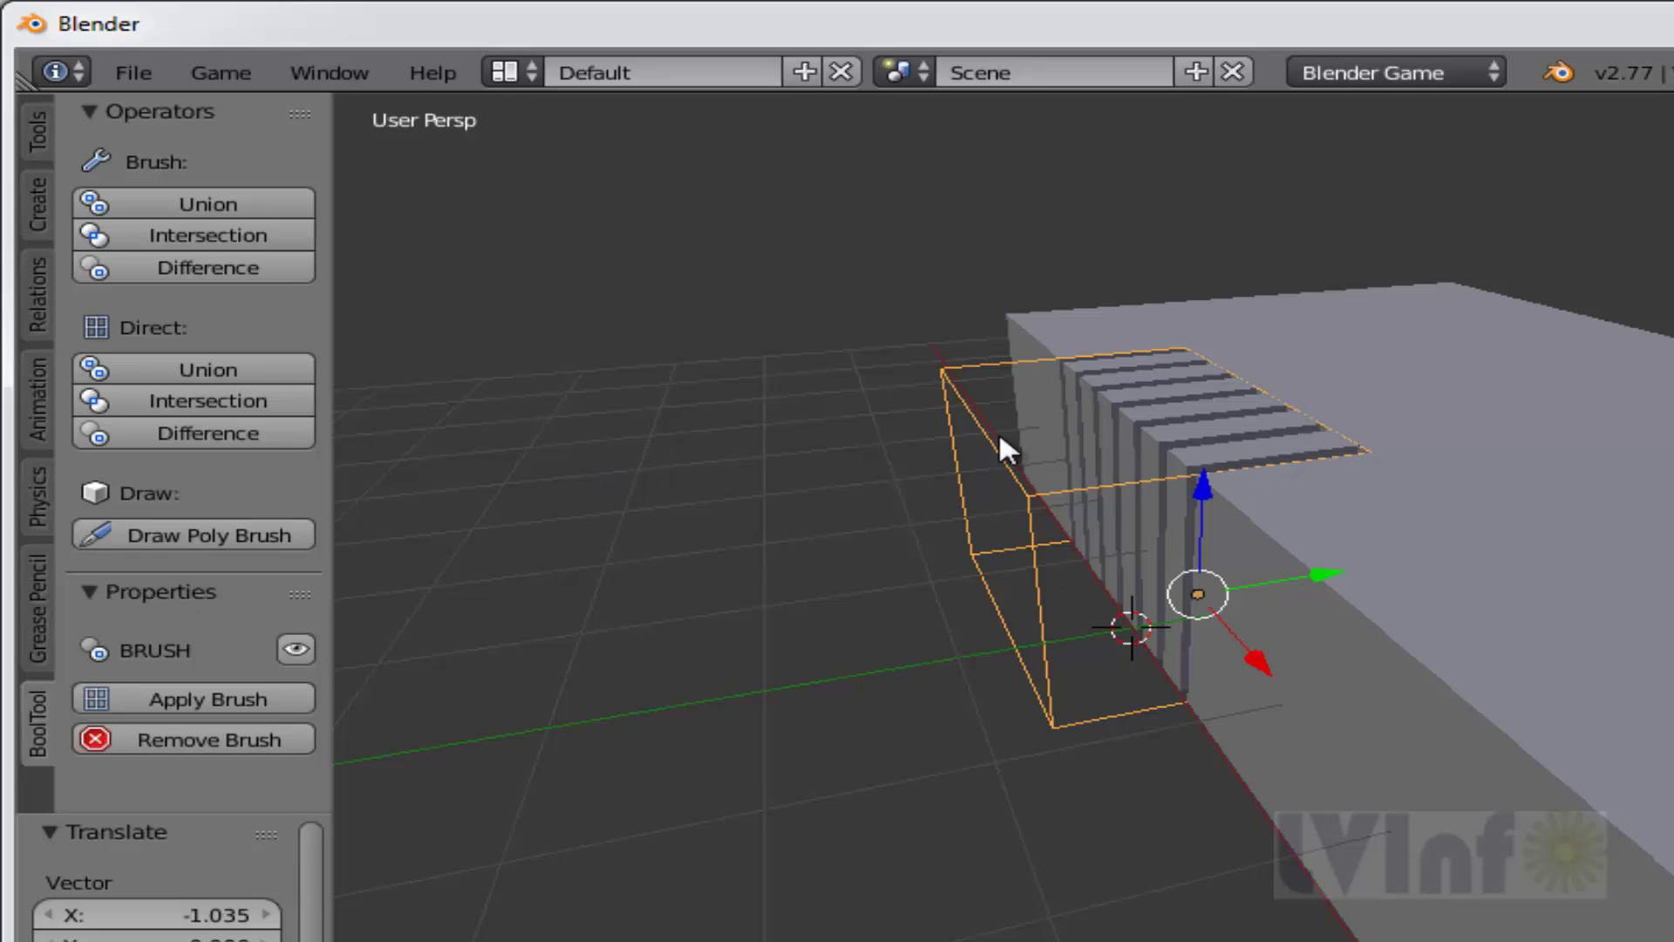
left_click_drag(1249, 650, 1341, 750)
left_click(1350, 768)
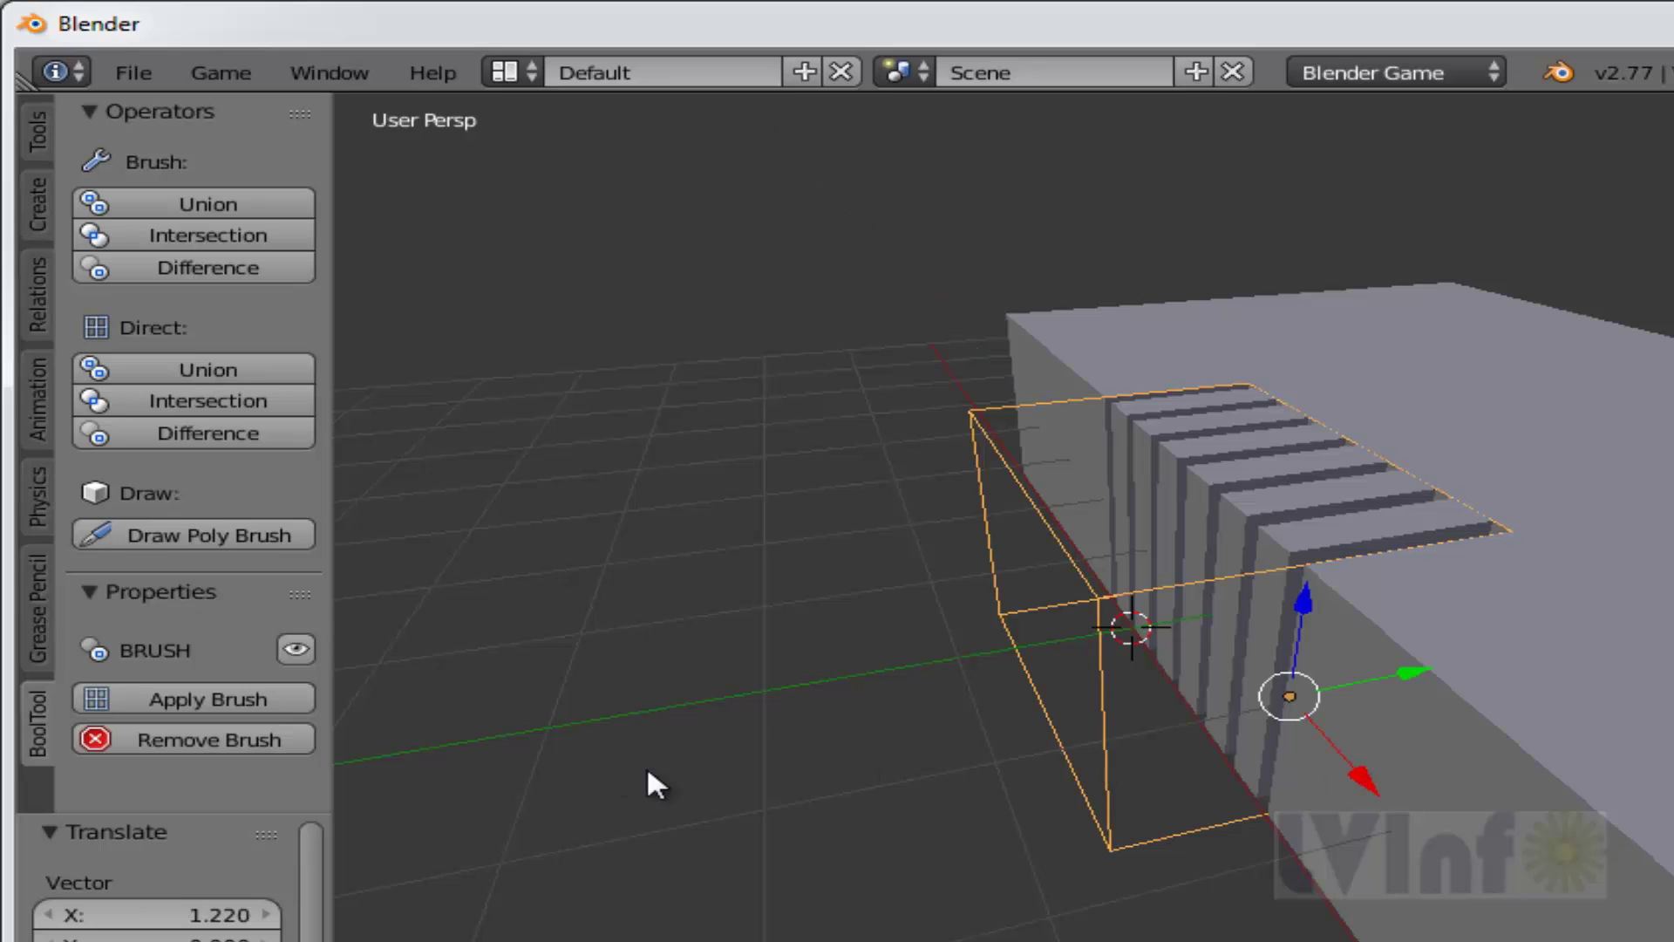
mouse_move(649, 778)
middle_mouse_down()
mouse_move(841, 915)
mouse_move(625, 825)
middle_mouse_up()
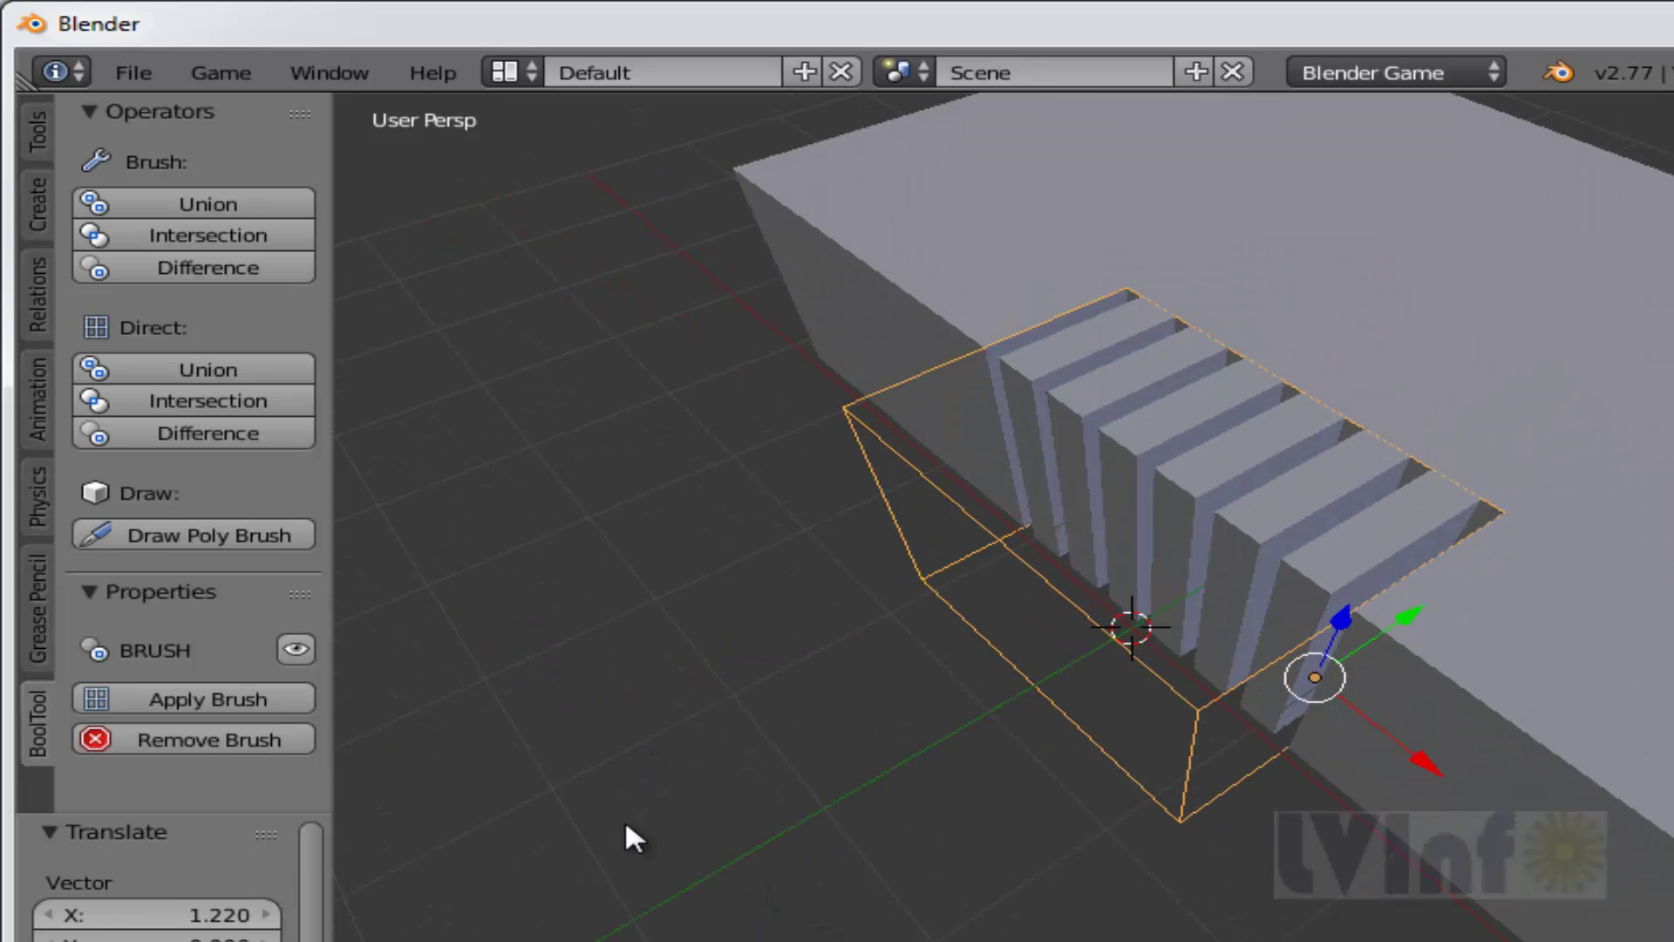
Apply the slab brush to the block, inspect the cut slots, and undo the application.
left_click(203, 702)
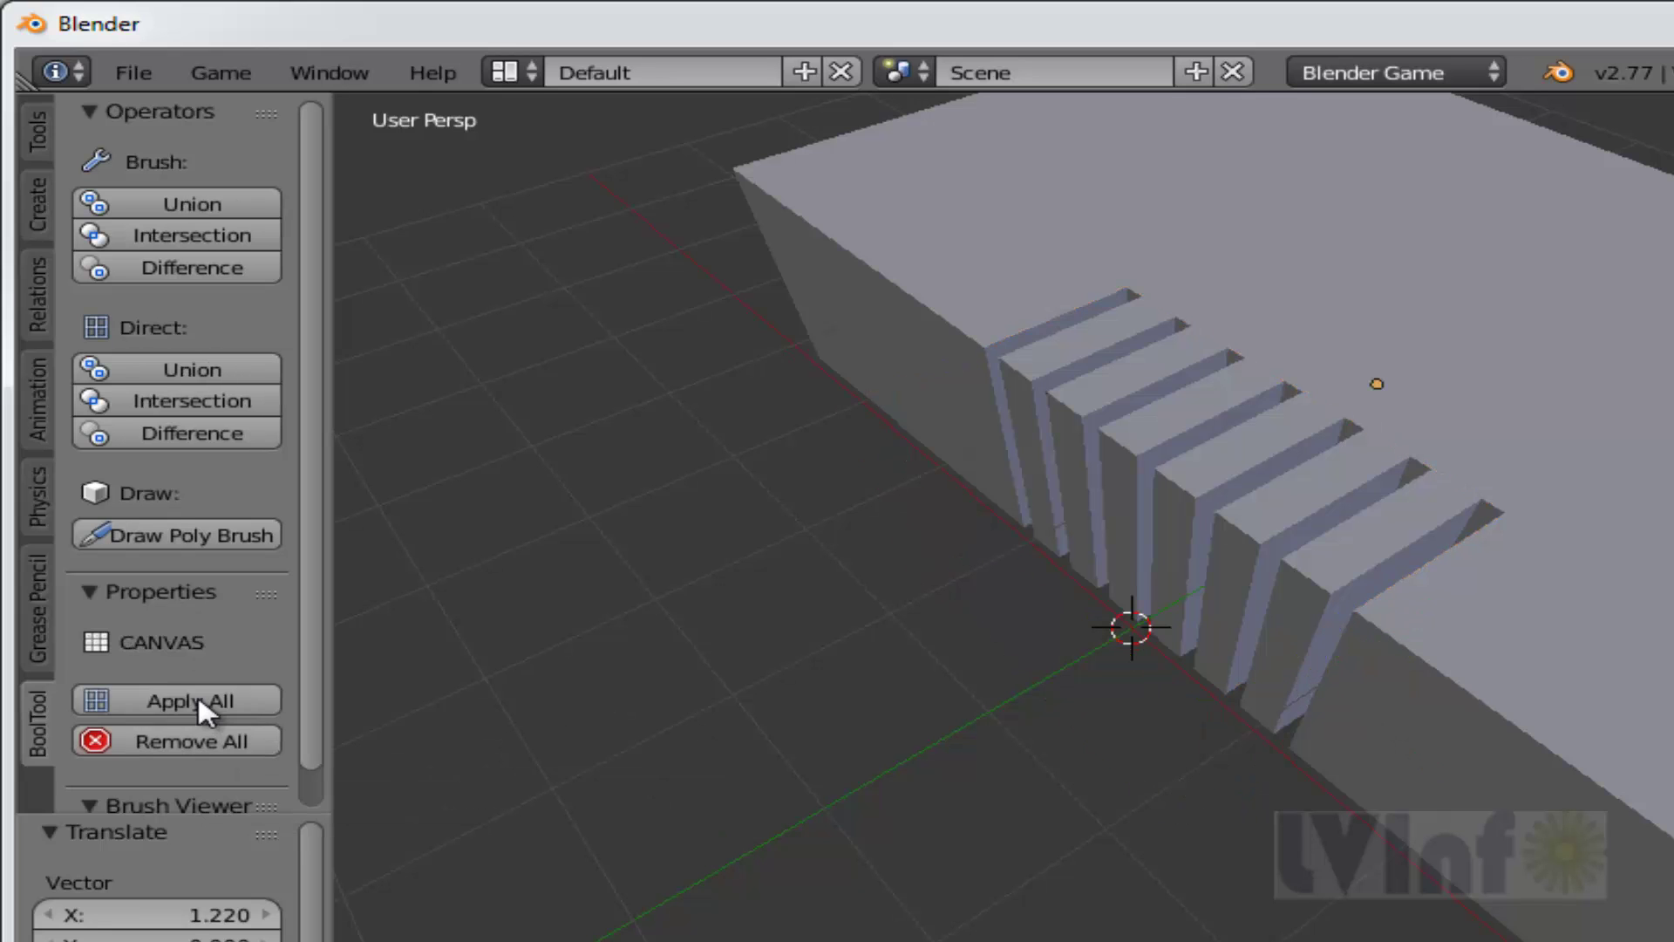
middle_click_drag(1378, 823, 1580, 615)
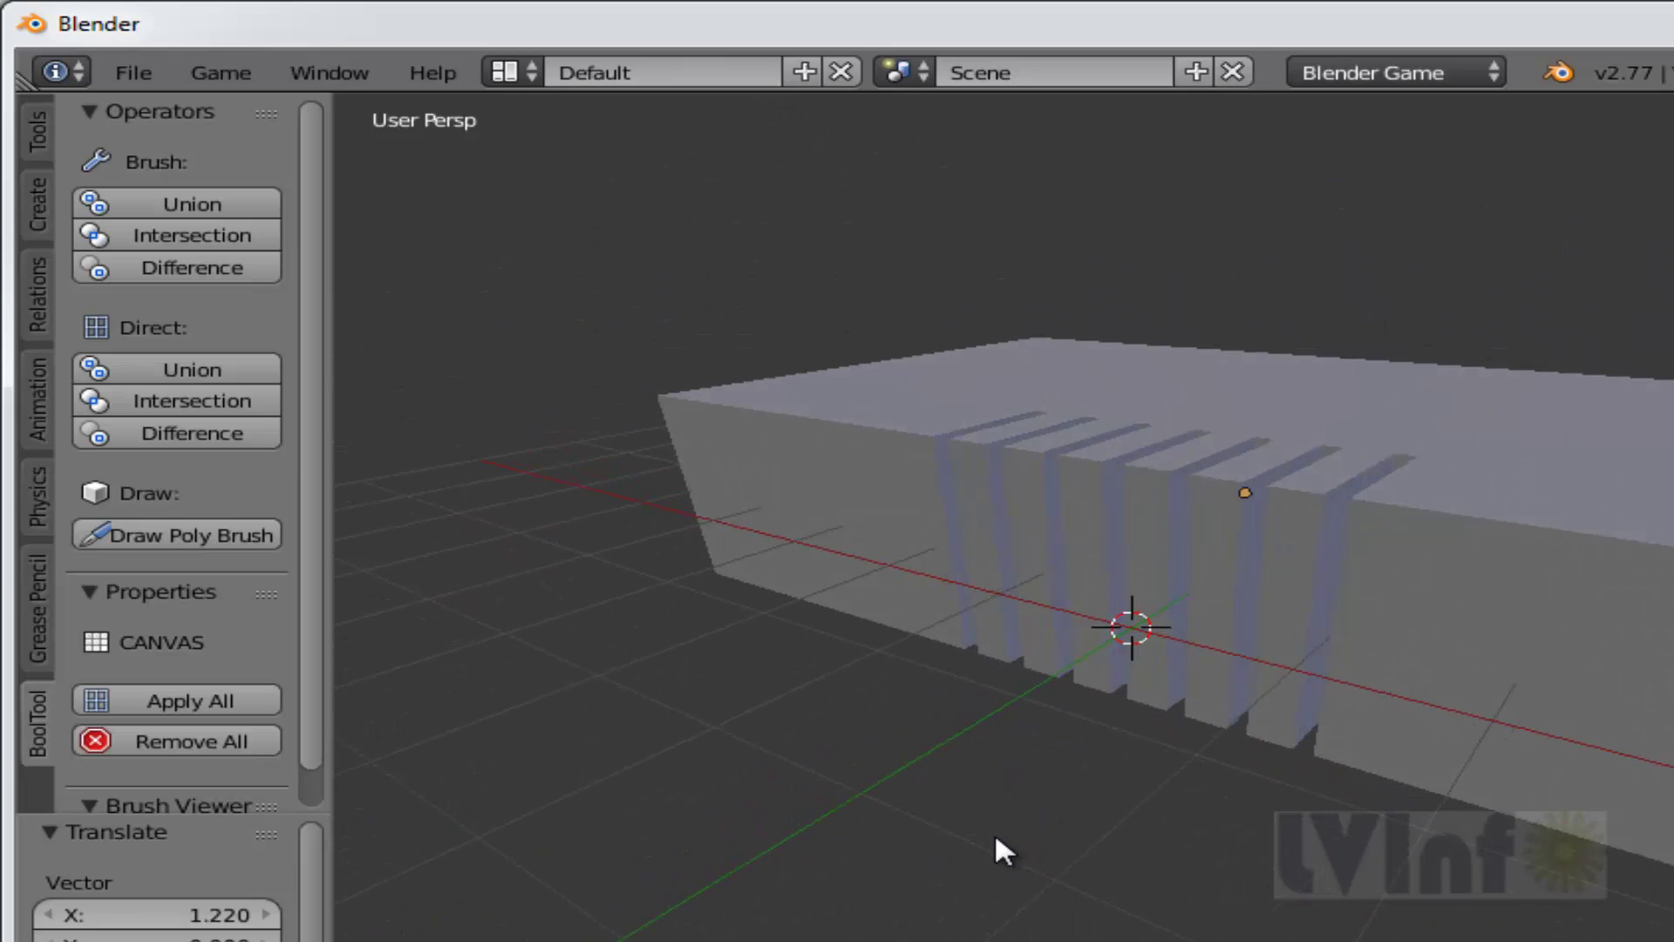
key("ctrl+z")
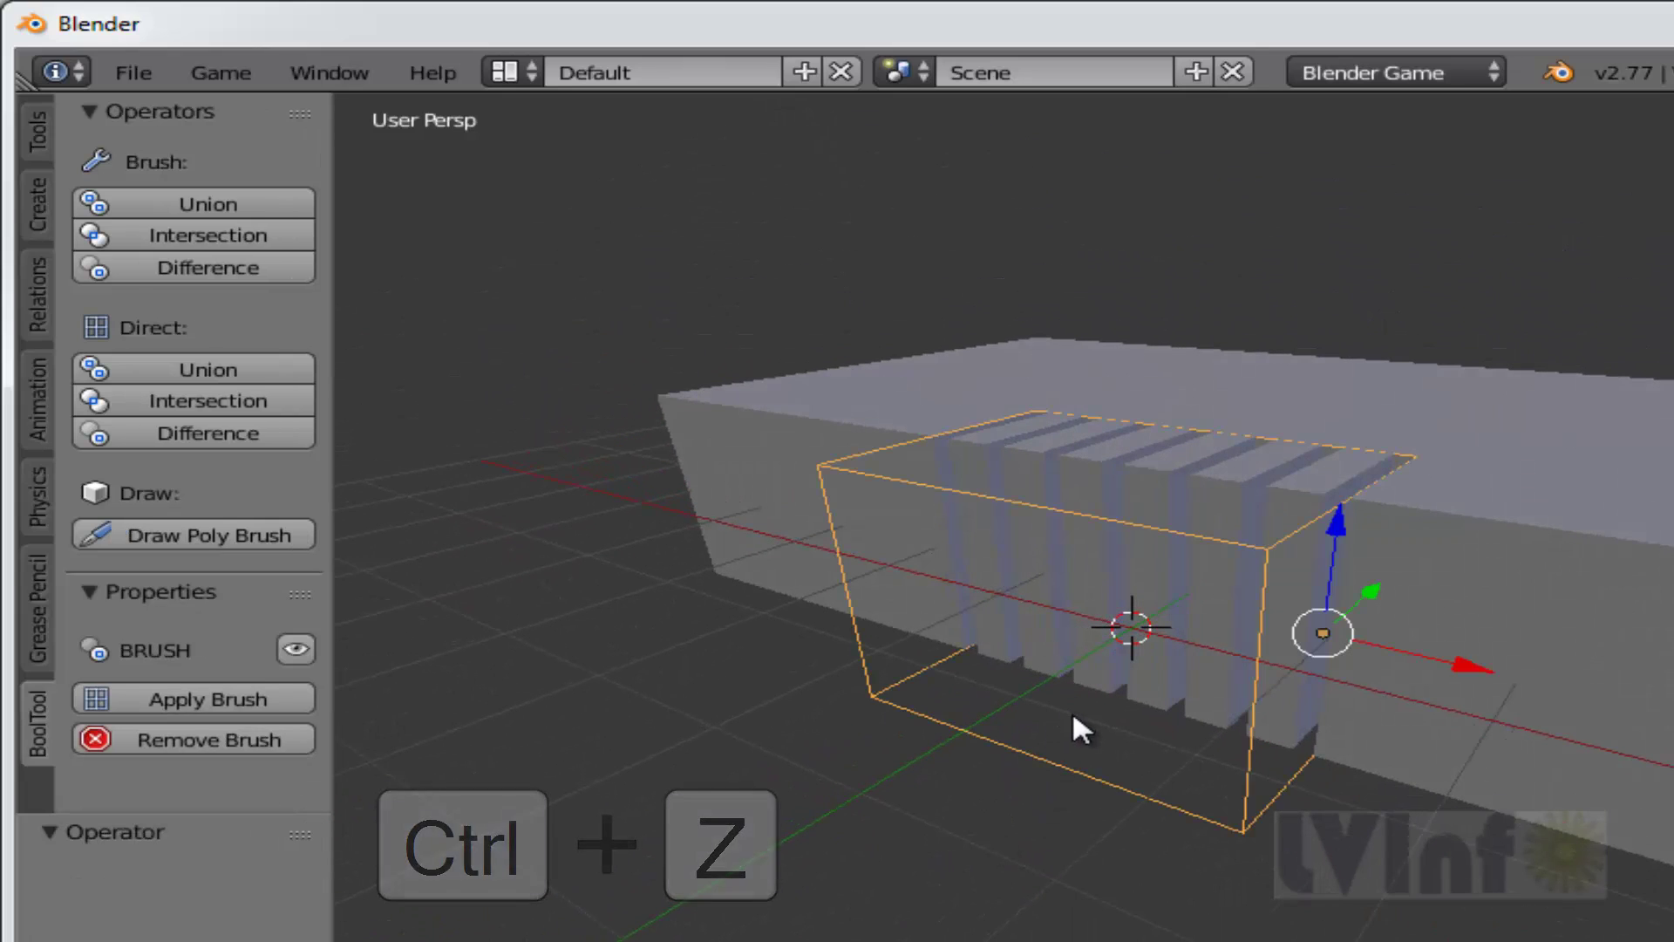
Try a Brush Intersection of the slabs with the block, view it from several sides, and undo it.
mouse_move(1415, 800)
middle_mouse_down()
mouse_move(1335, 812)
mouse_move(1443, 841)
mouse_move(1333, 820)
middle_mouse_up()
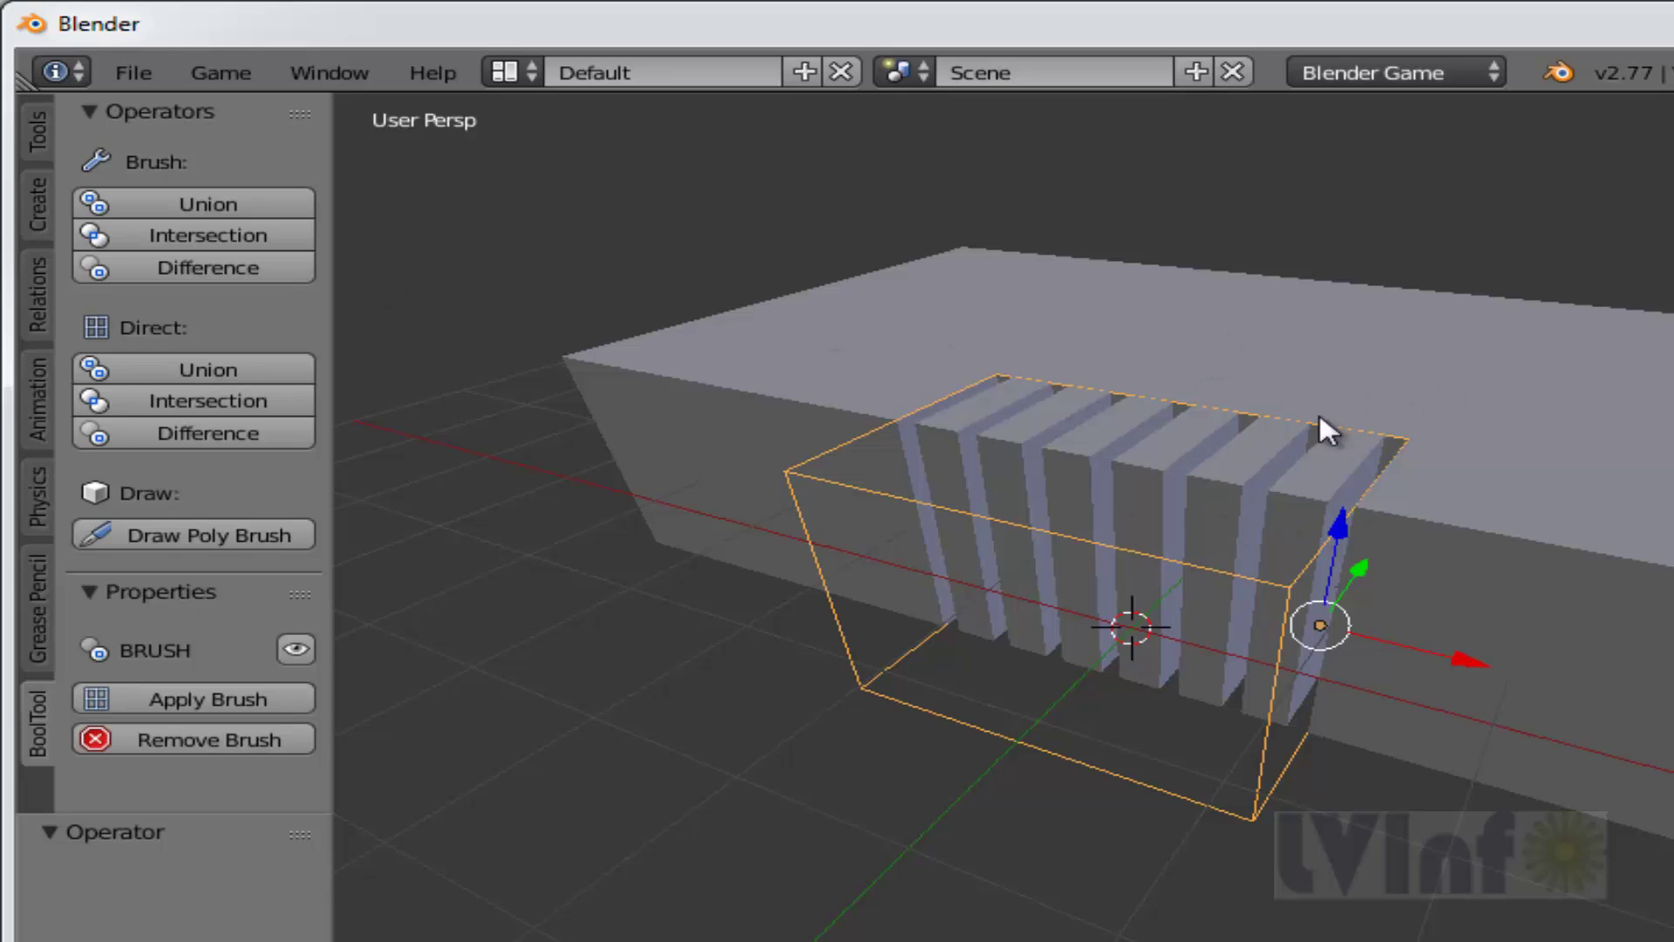
right_click(1440, 397, "shift")
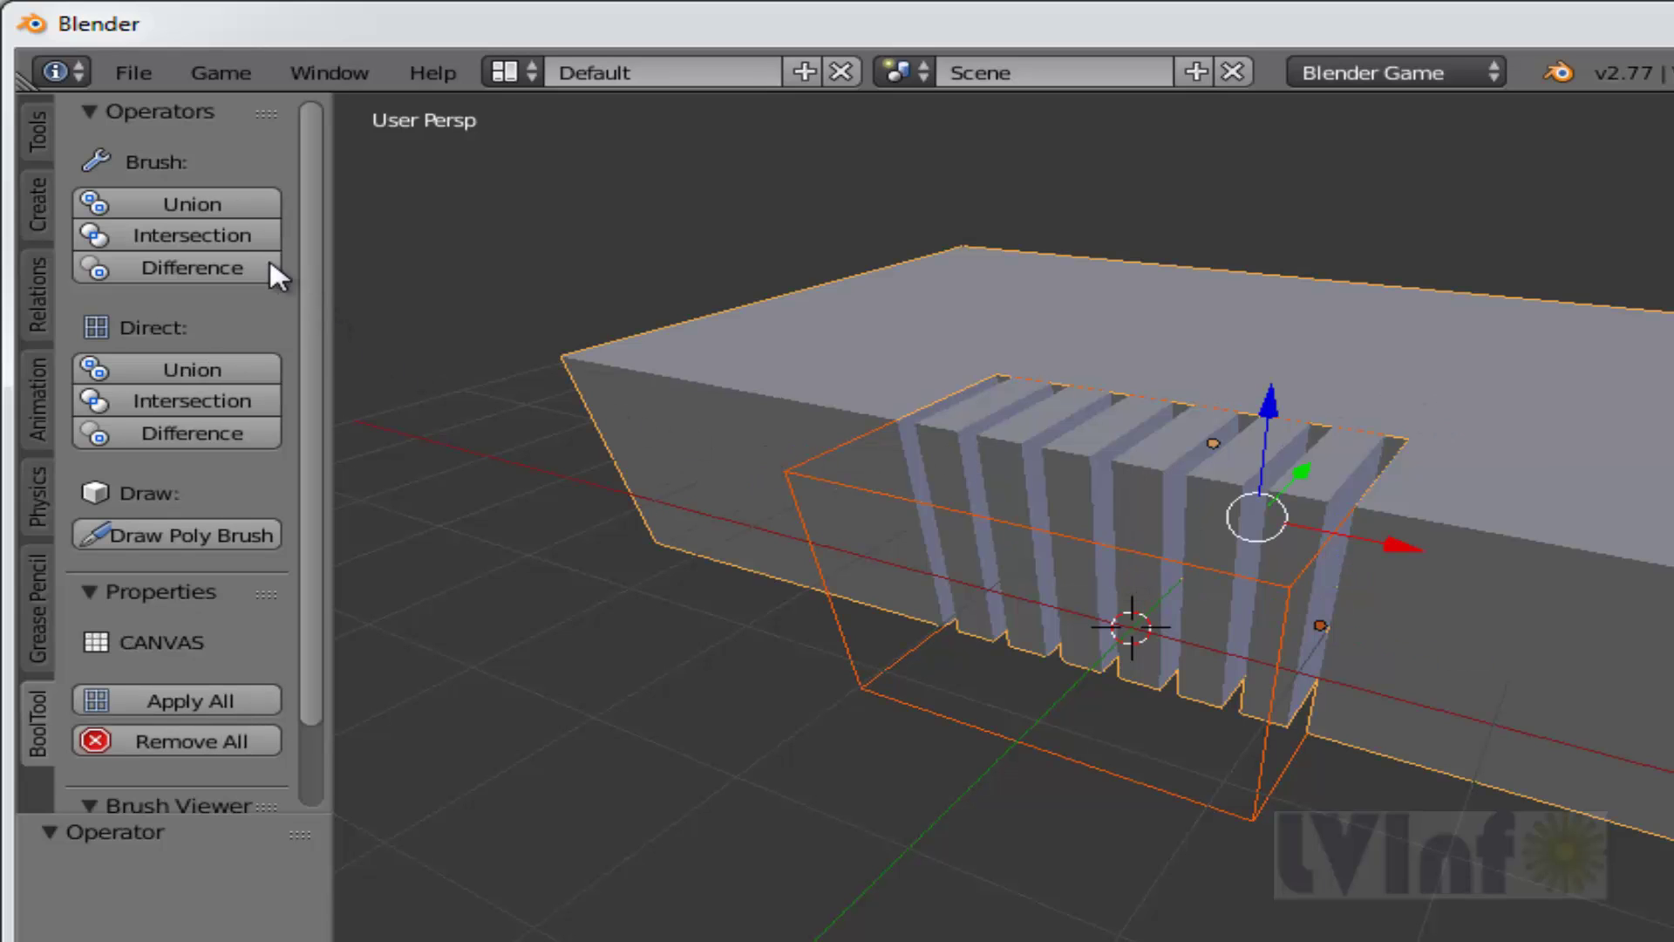
left_click(208, 233)
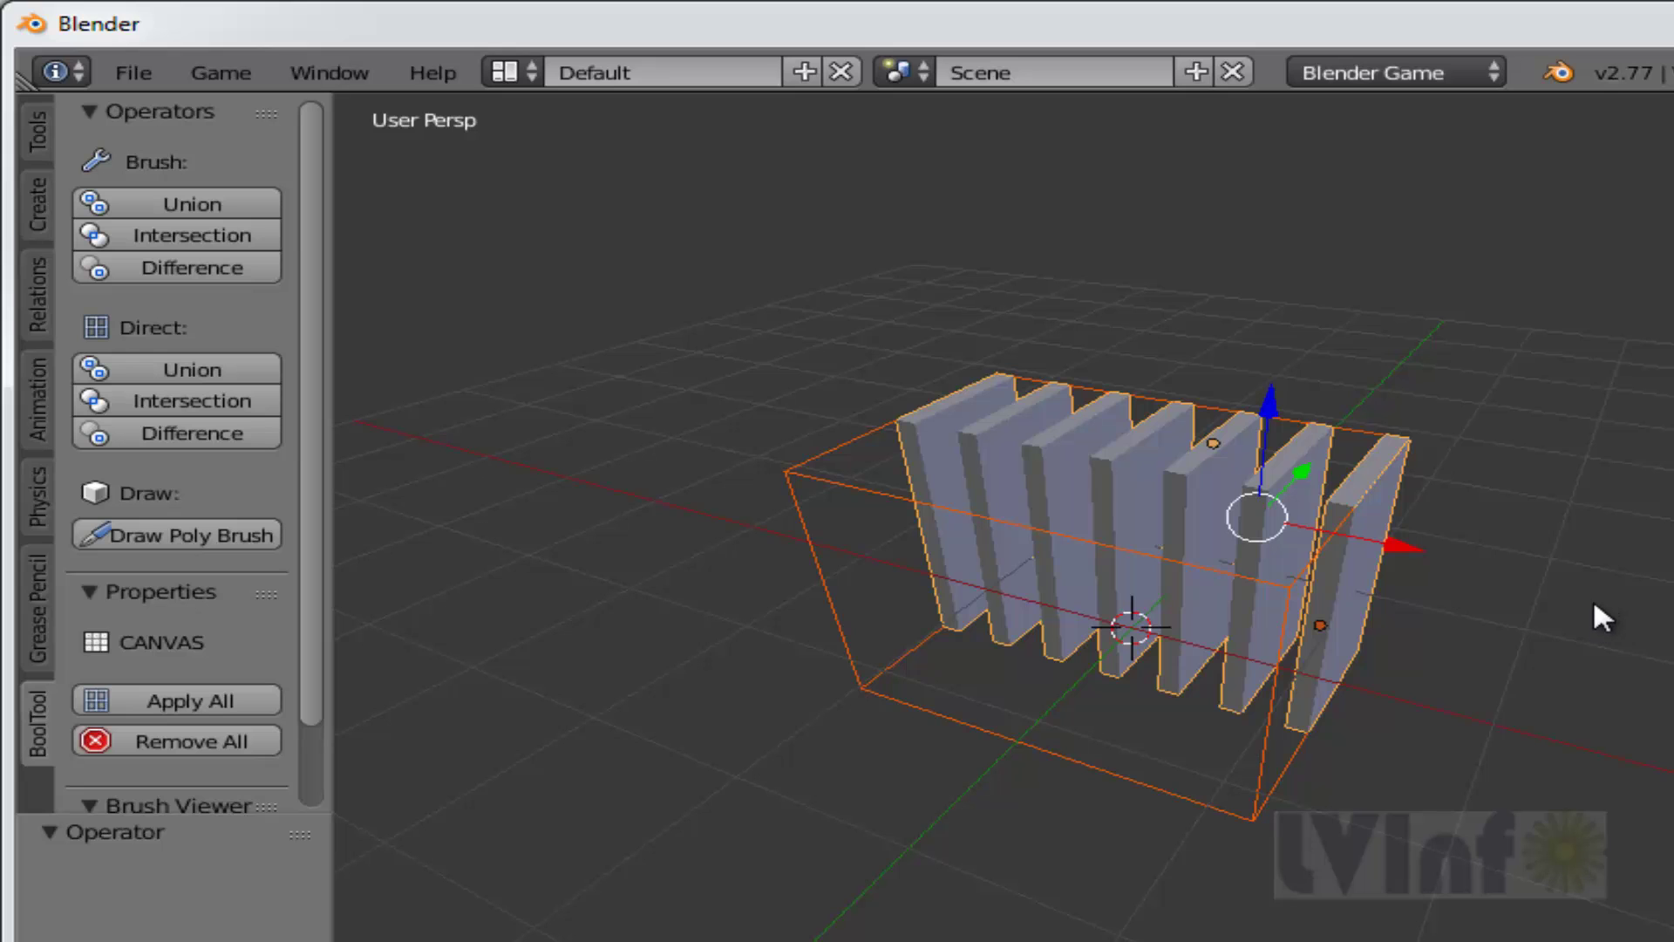
middle_click_drag(1601, 605, 1438, 596)
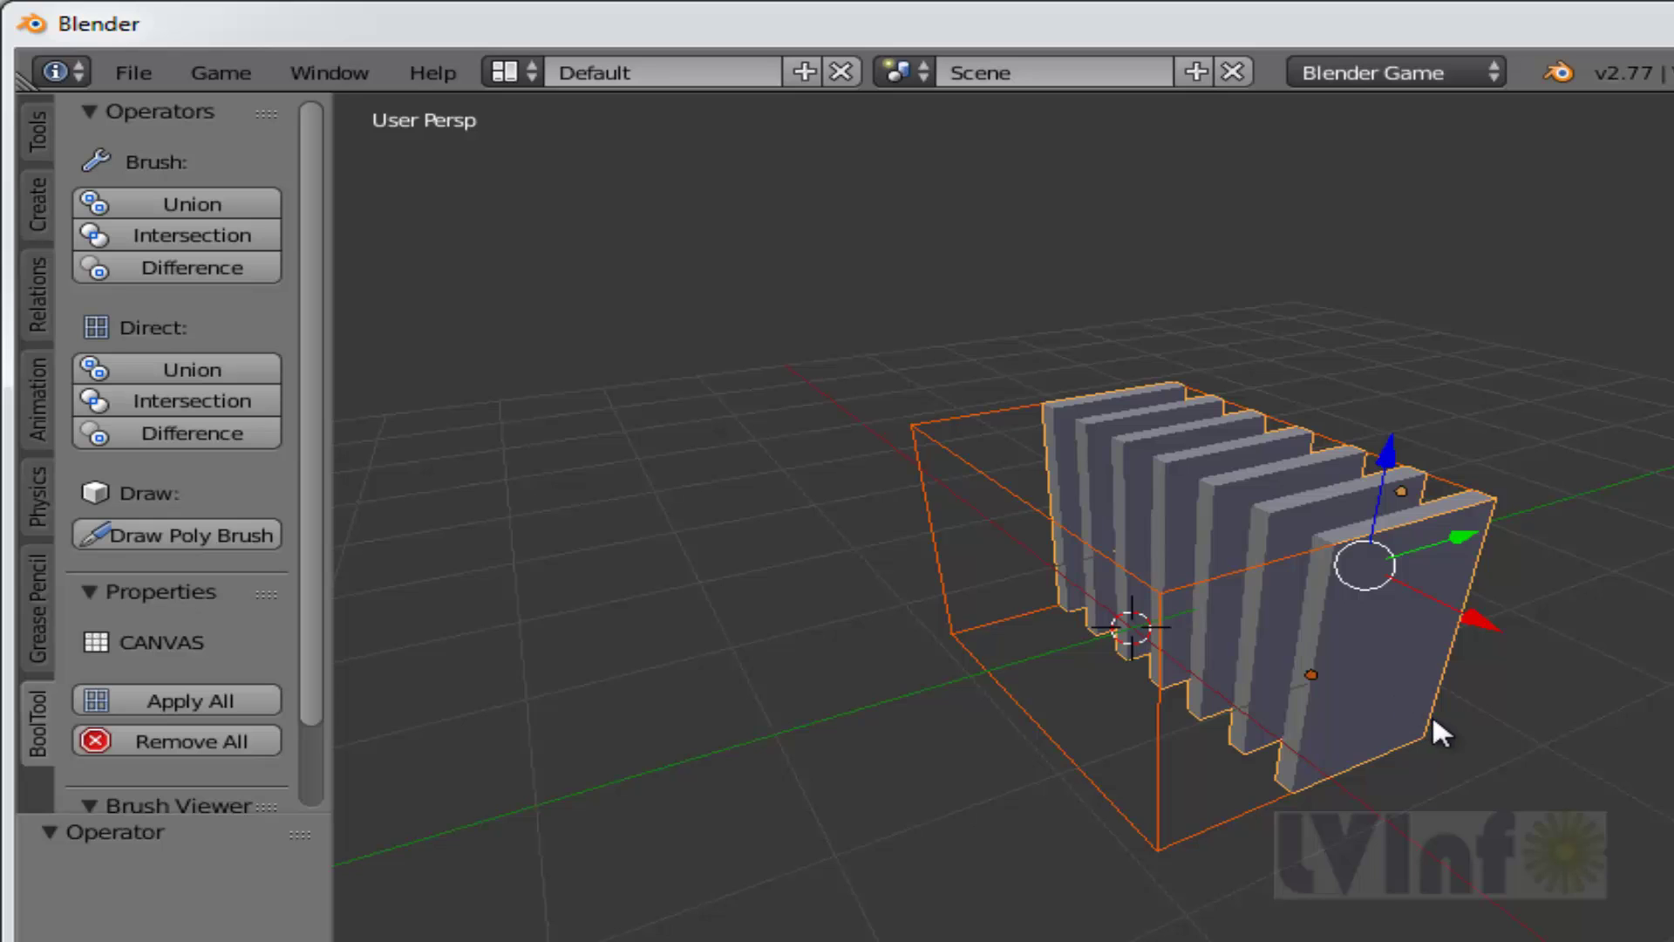
middle_click_drag(1432, 713, 1547, 727)
key("ctrl+z")
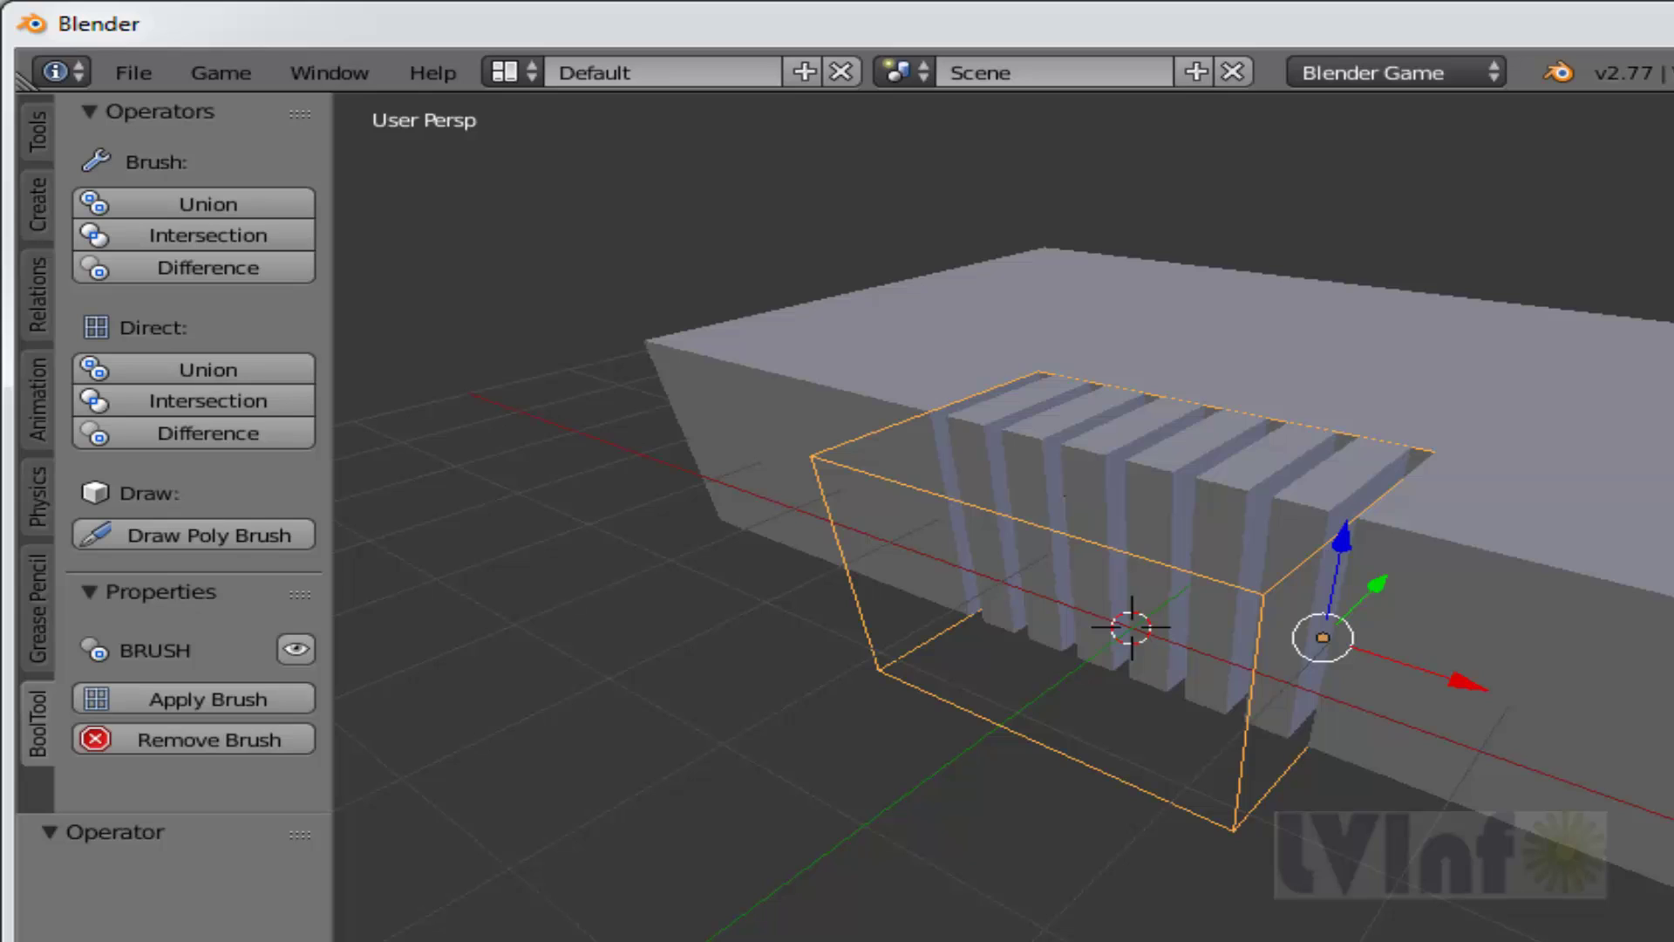
Run a Brush Union on the slabs and the block, and apply all brushes to make one solid.
right_click(1613, 488, "shift")
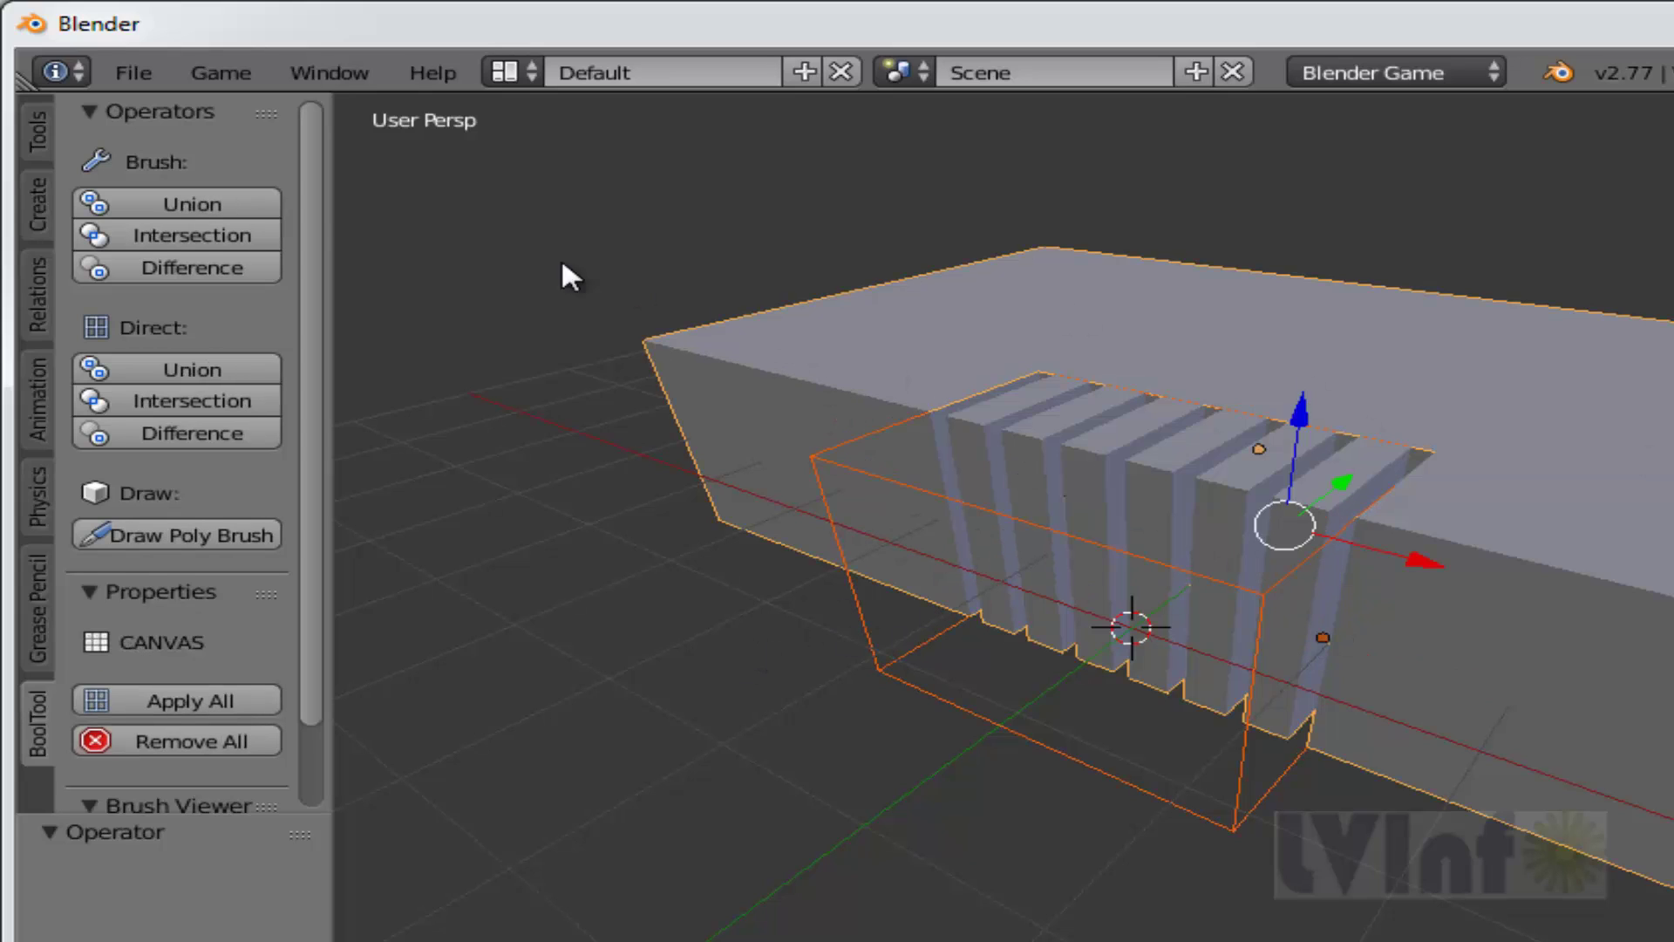
left_click(174, 202)
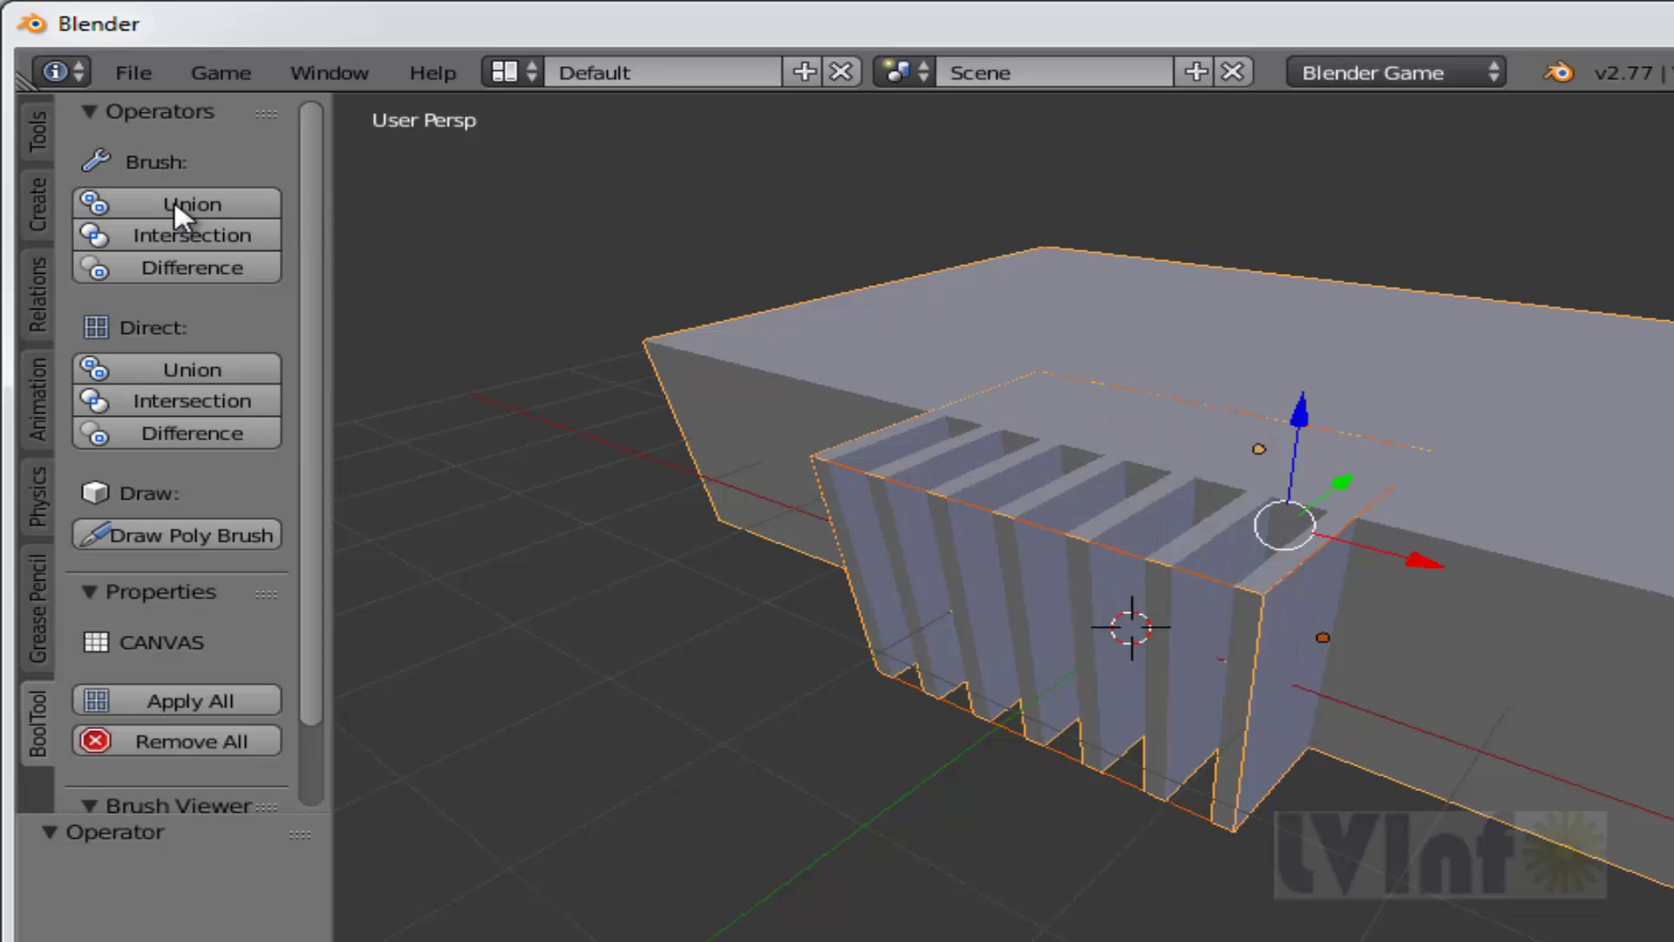
mouse_move(1581, 818)
middle_mouse_down()
mouse_move(1525, 811)
mouse_move(1479, 837)
mouse_move(1661, 840)
mouse_move(1592, 848)
middle_mouse_up()
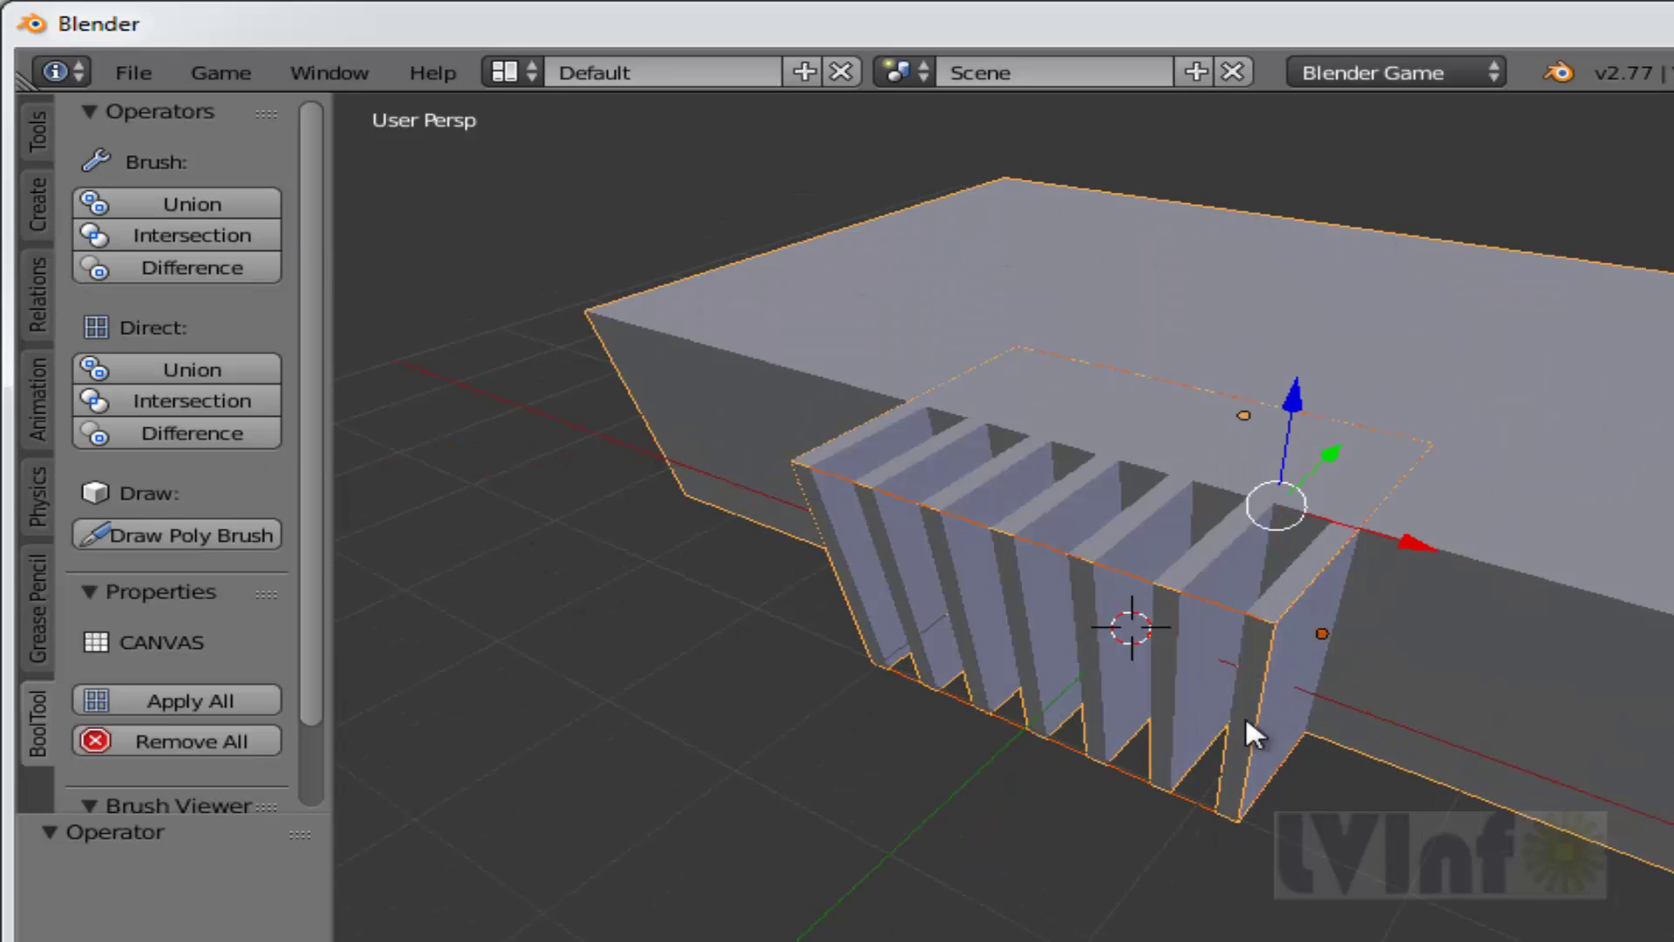
middle_click_drag(1489, 930, 1502, 835)
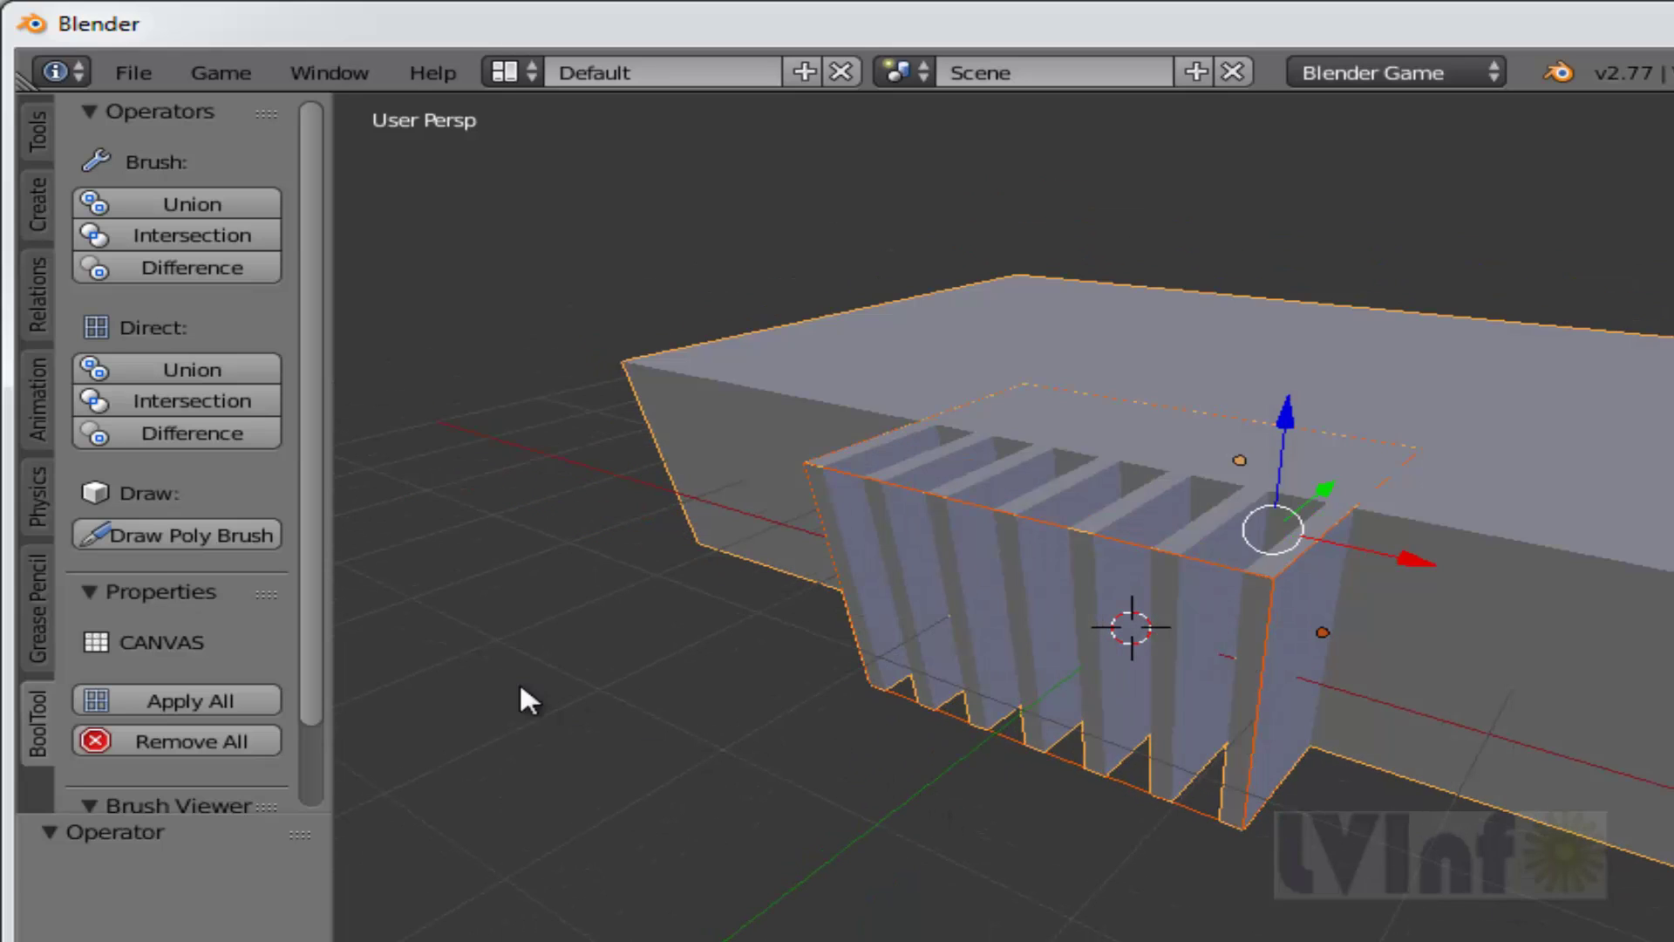
left_click(211, 697)
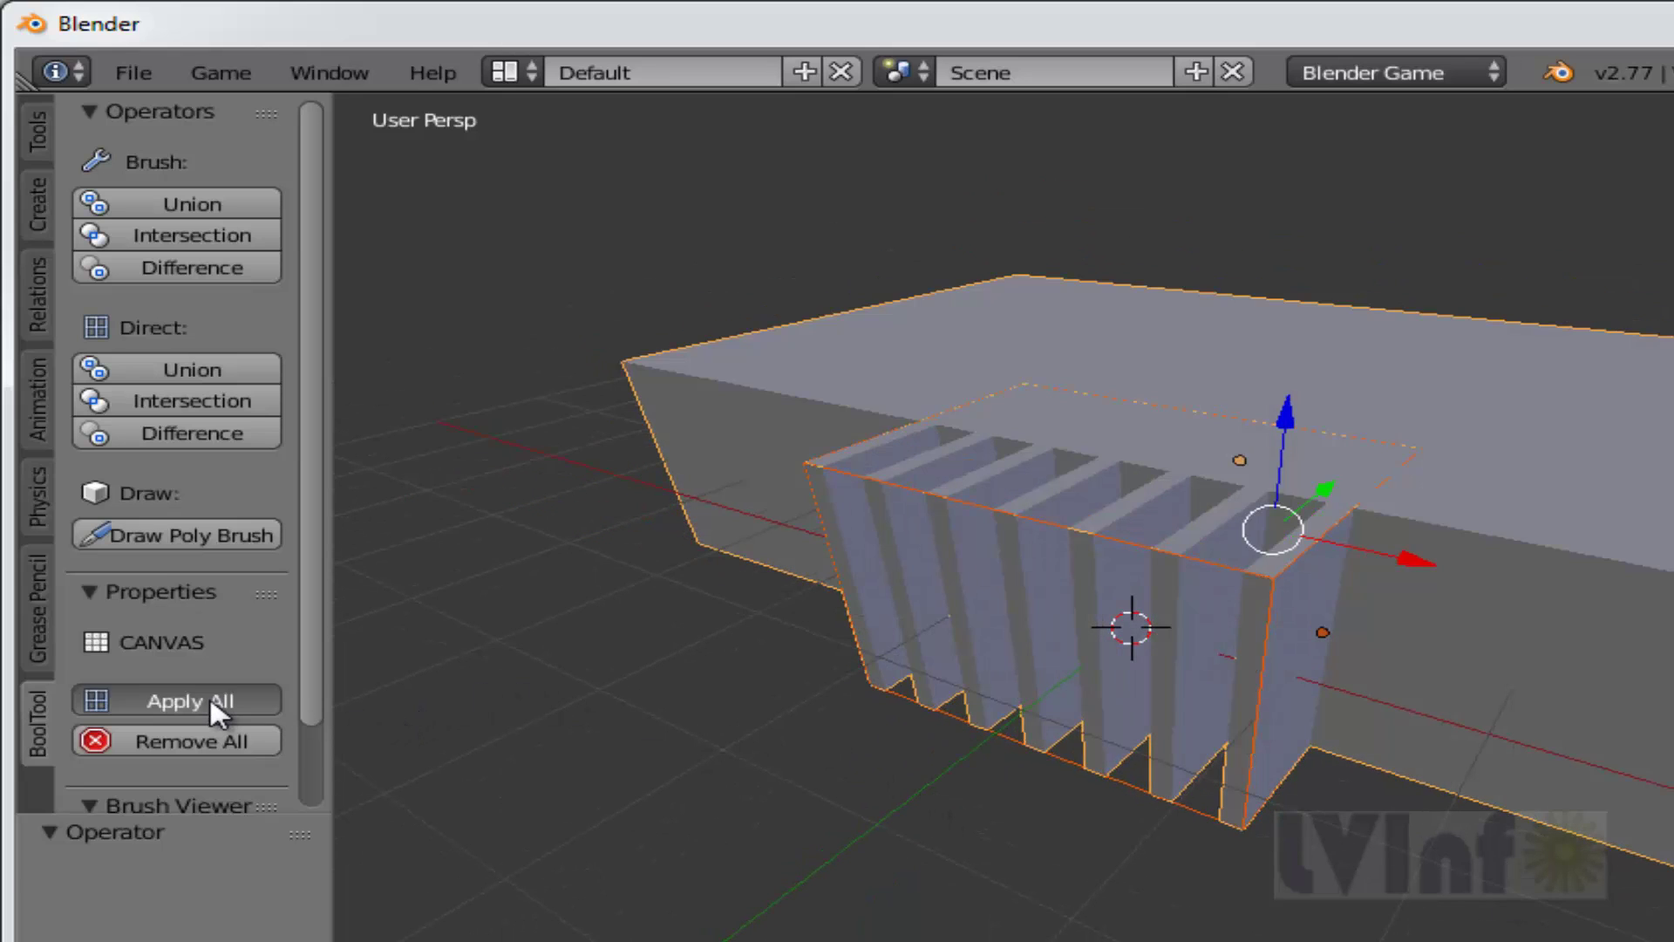
middle_click_drag(1563, 728, 1590, 777)
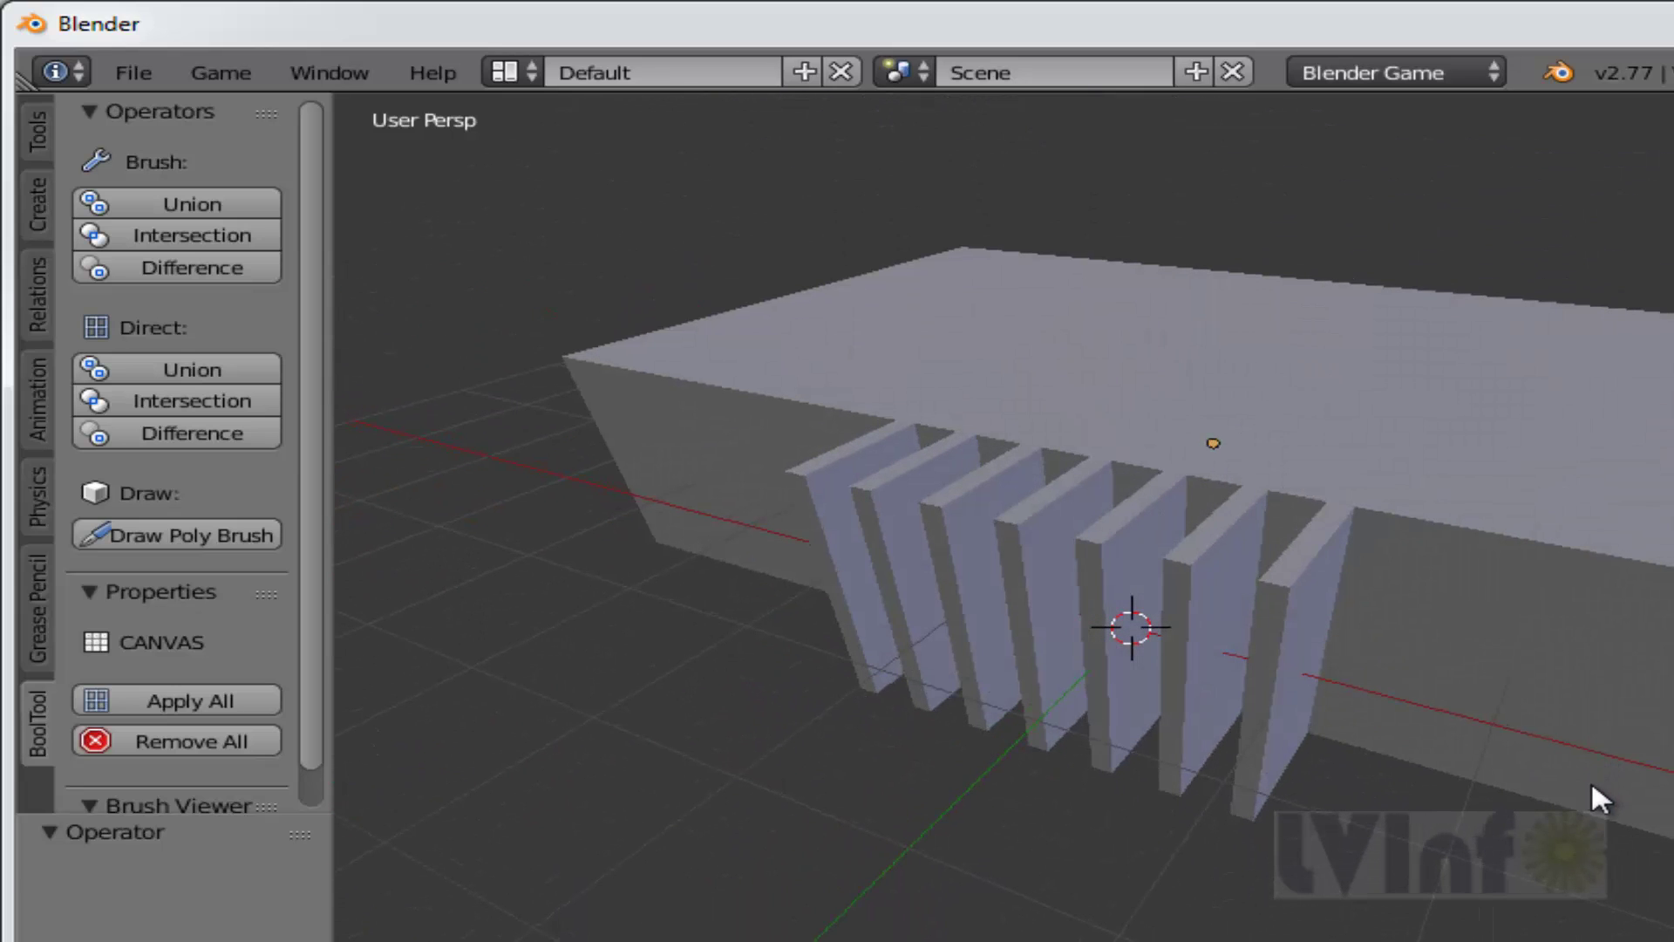
scroll(1593, 786, "down", 5)
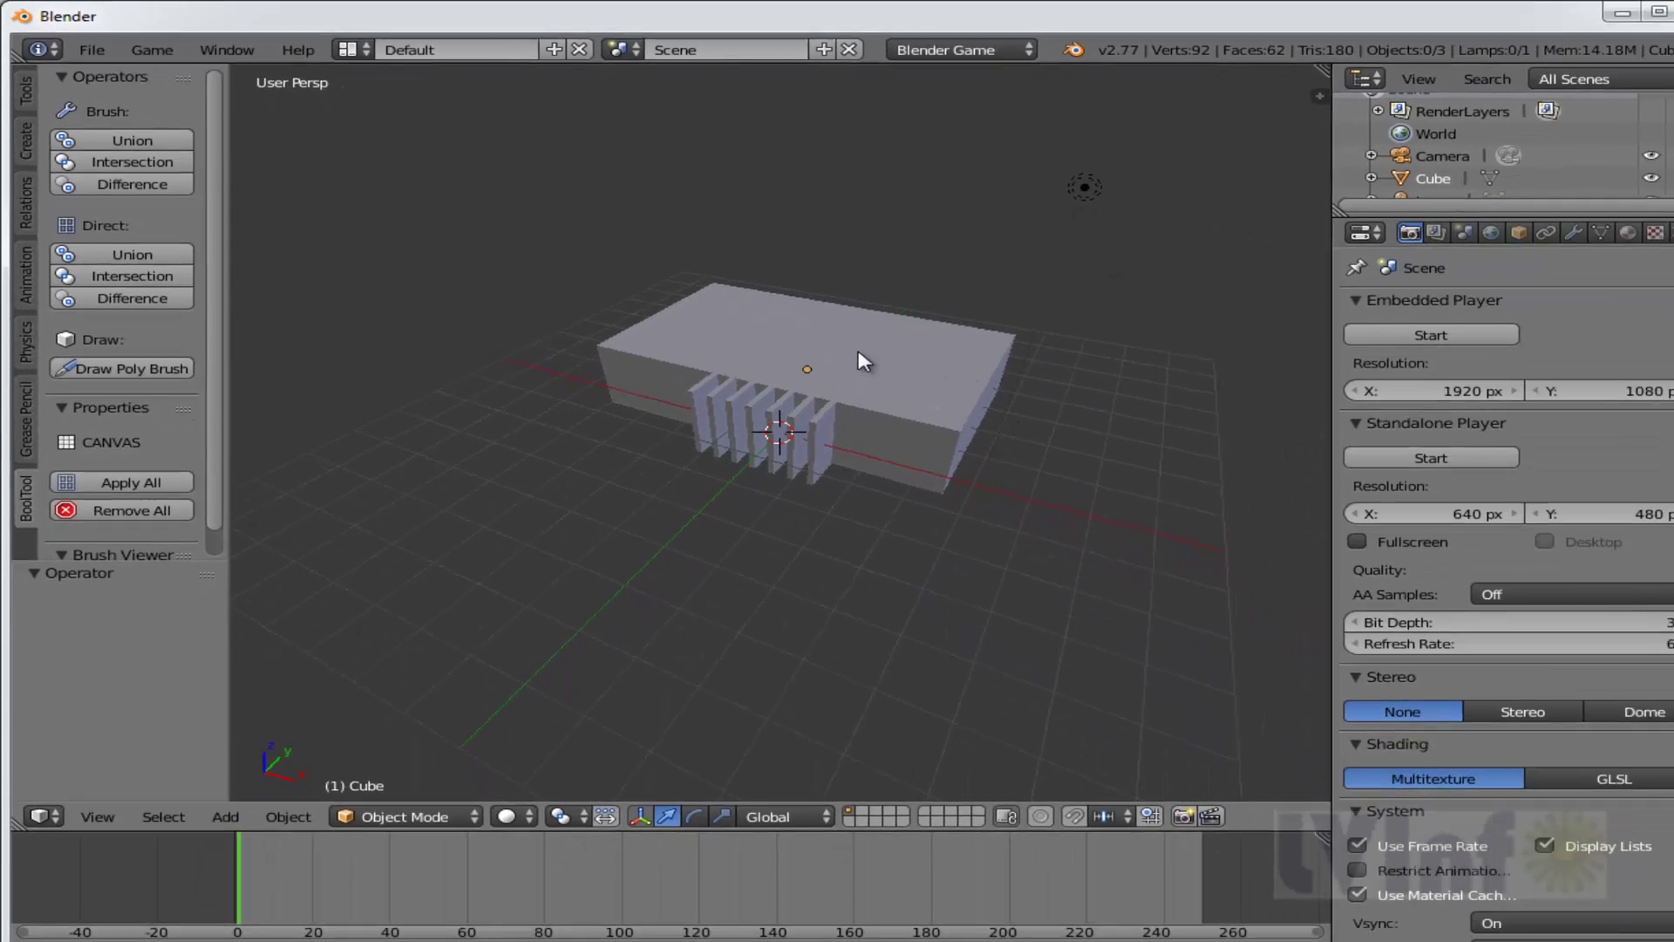
Move the merged block about 6.61 units along positive Y and add a UV sphere at the 3D cursor.
right_click(1210, 517)
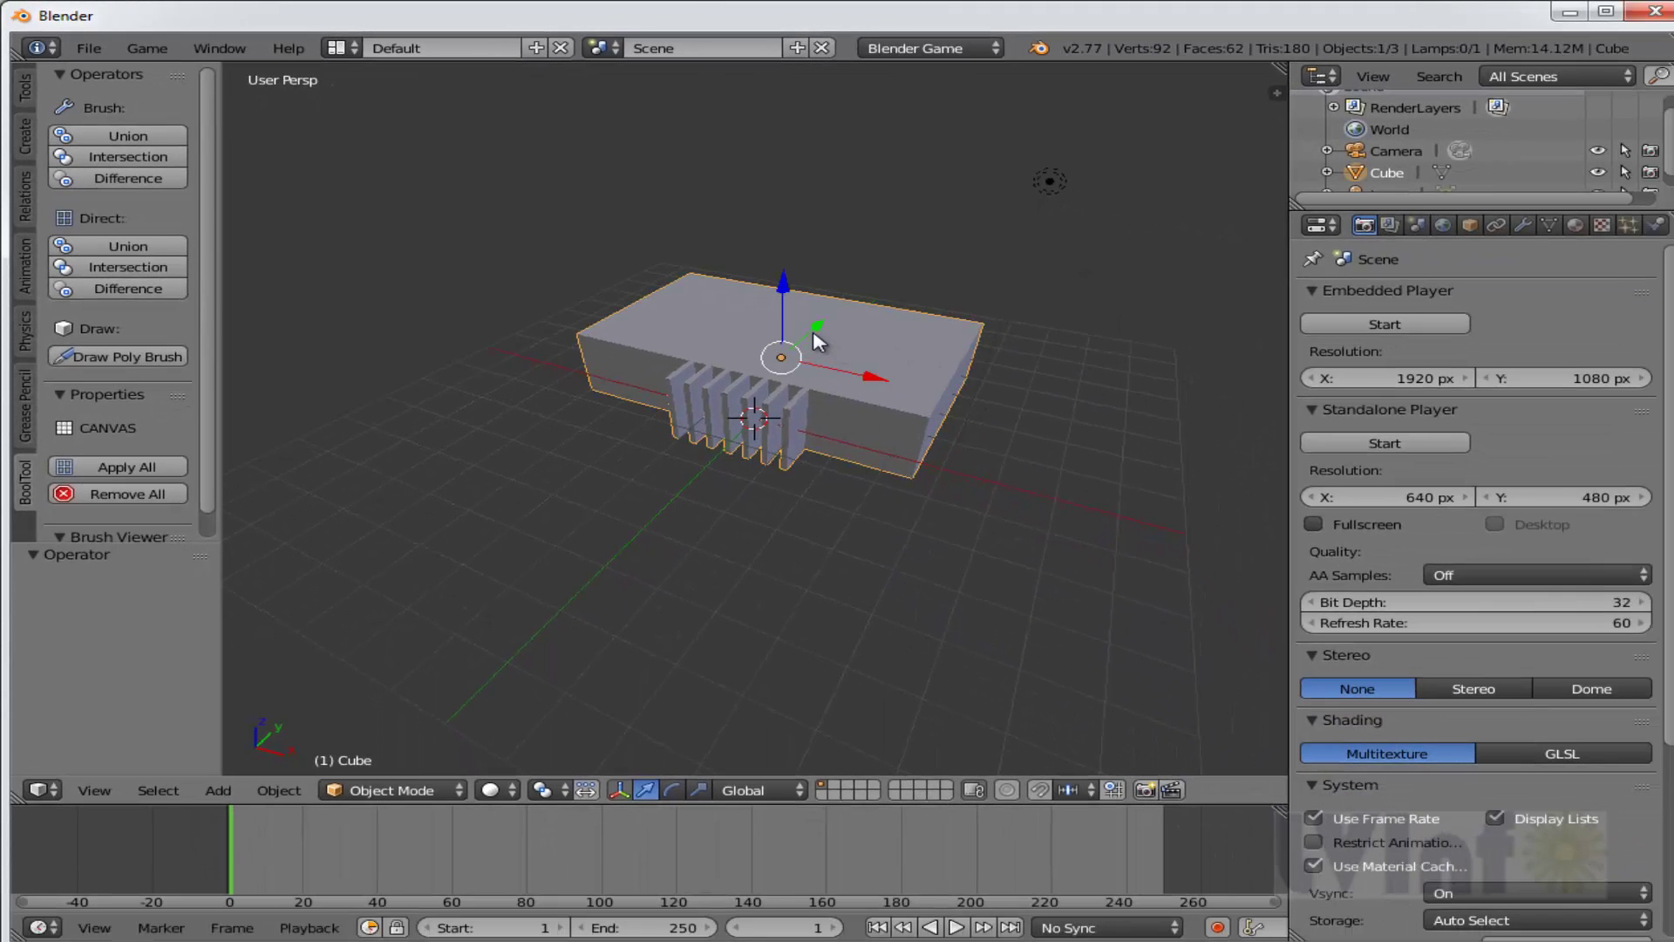
left_click_drag(811, 342, 877, 277)
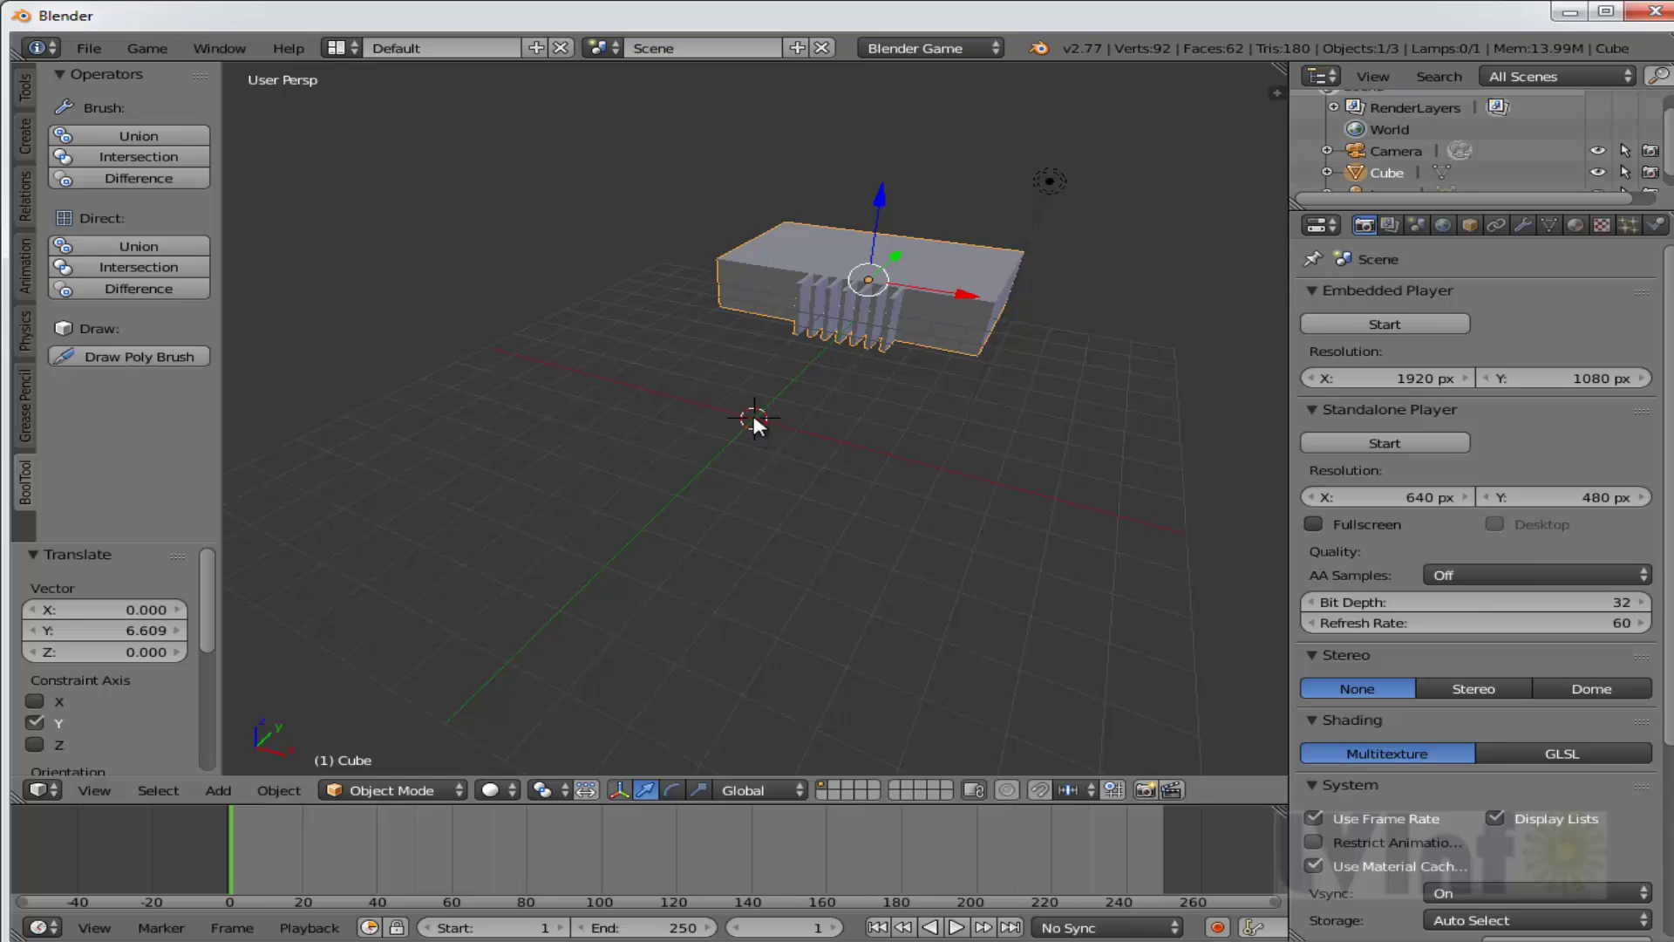
key("shift+a")
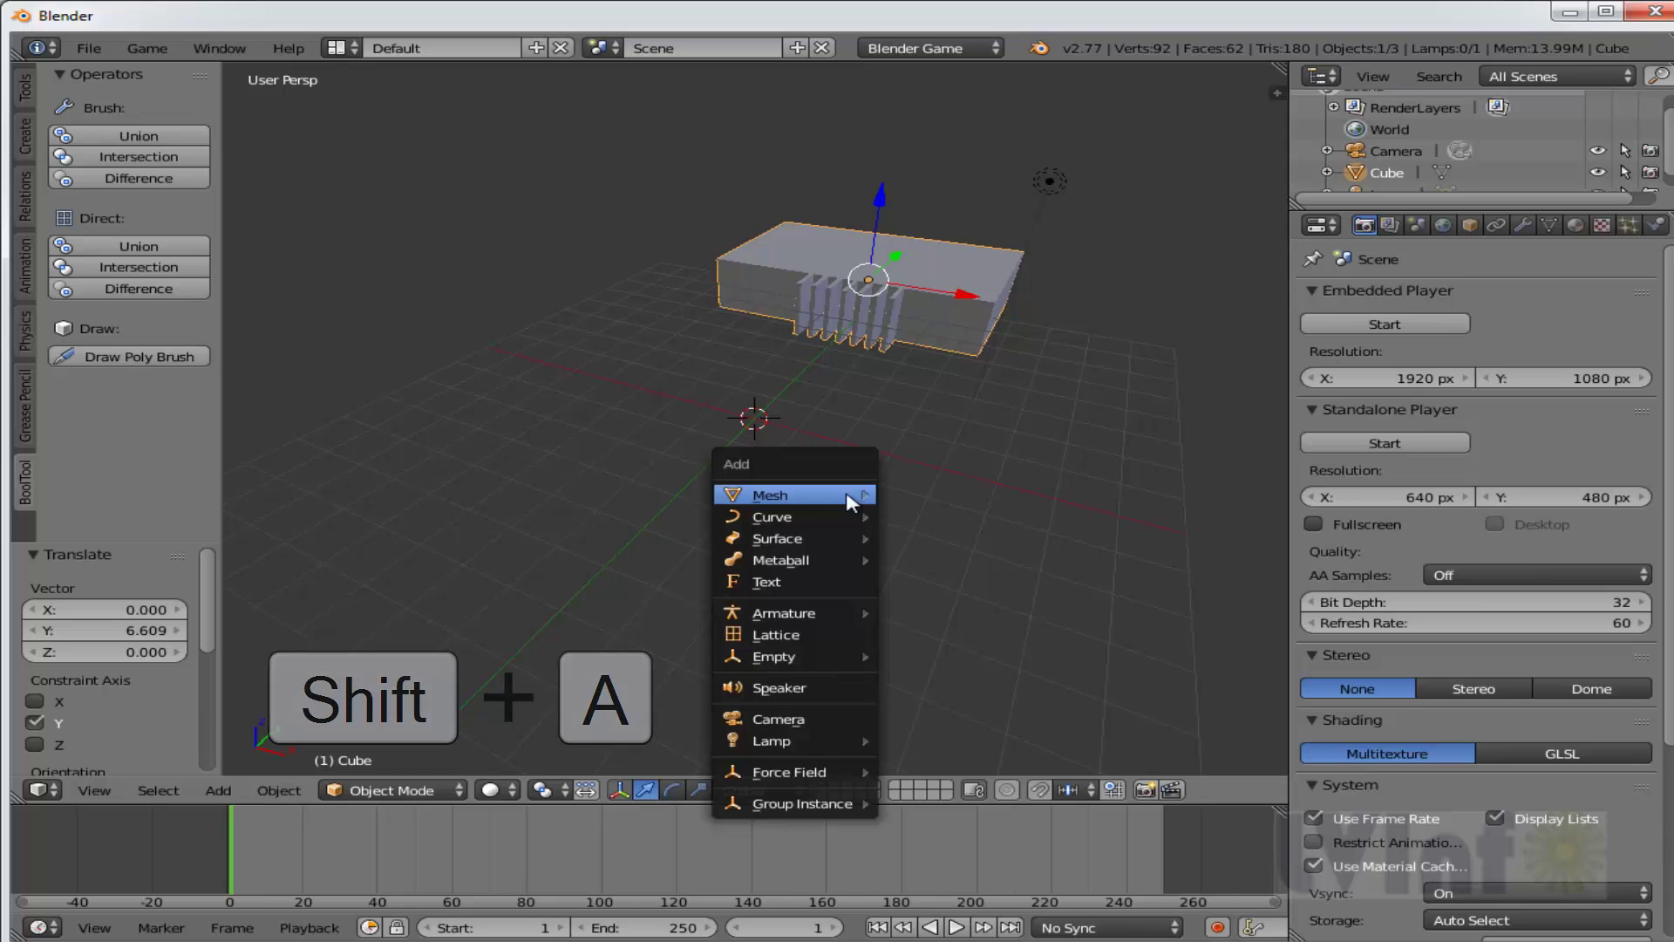
mouse_move(851, 501)
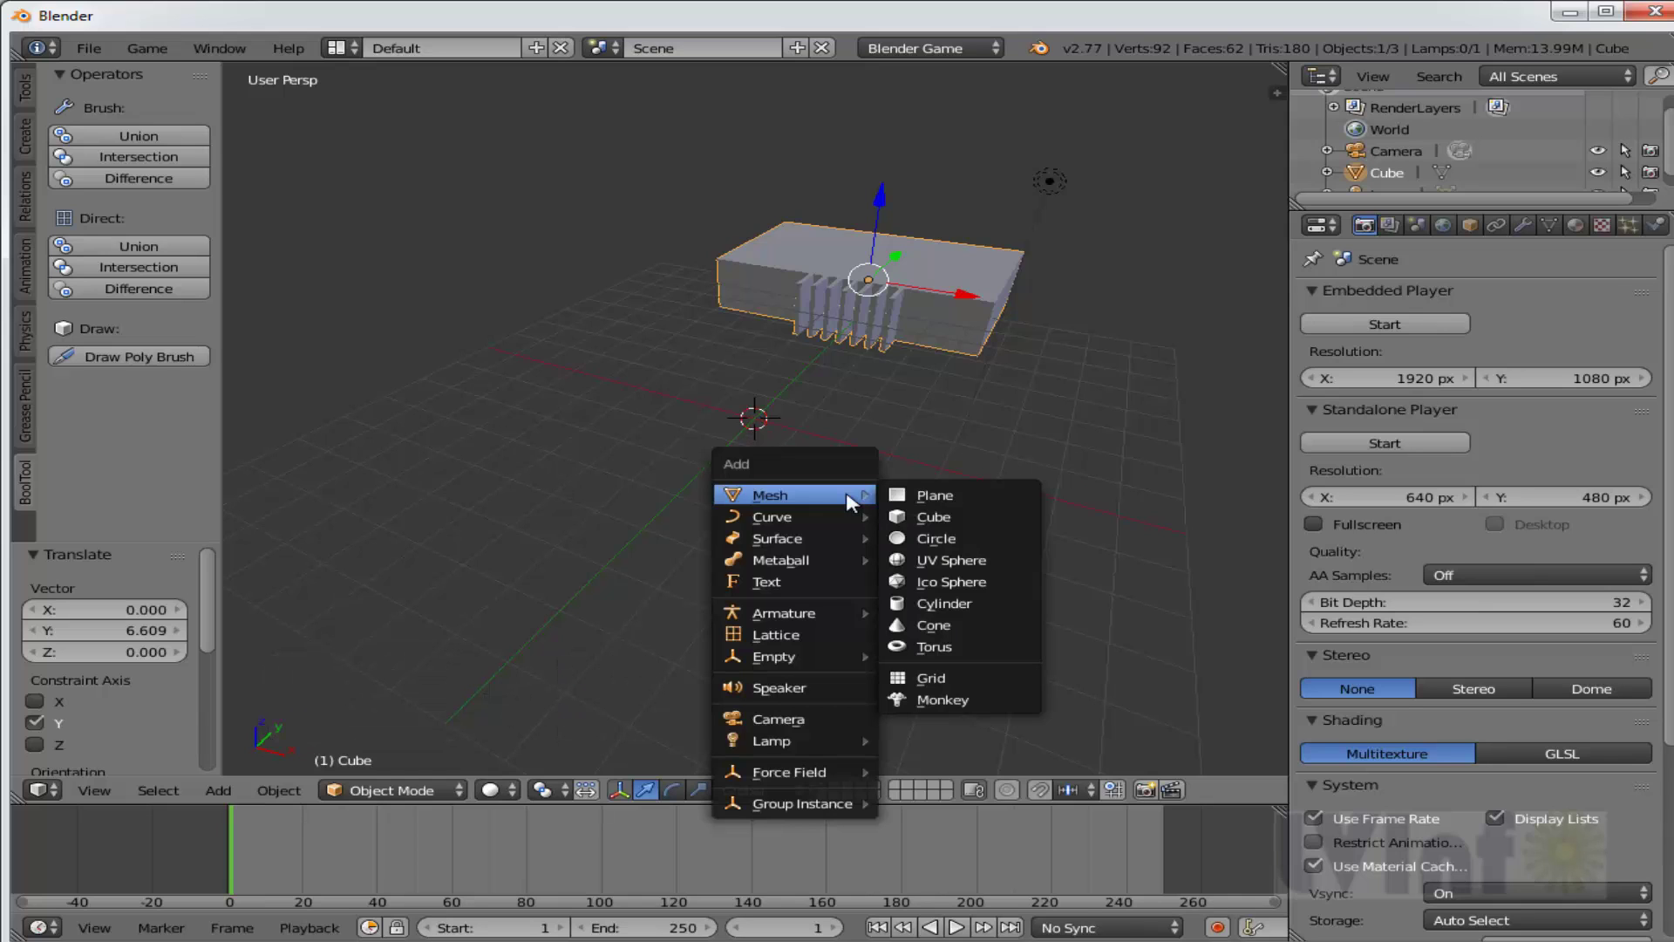
left_click(950, 560)
middle_click_drag(957, 501, 908, 530)
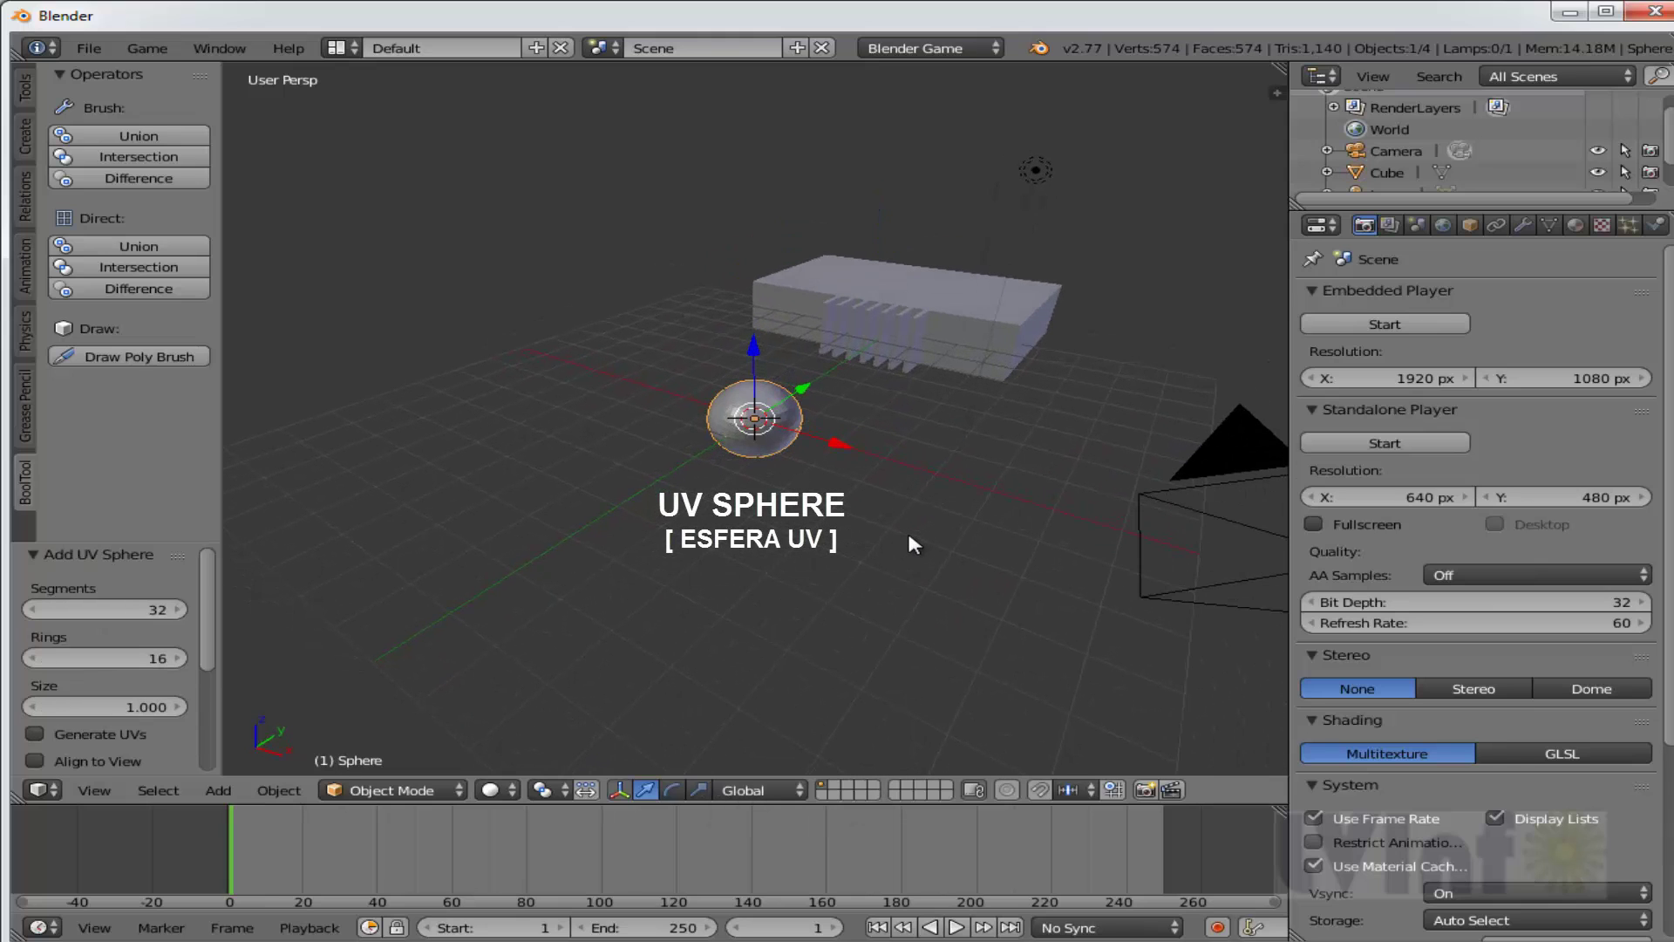
Apply smooth shading to the UV sphere.
scroll(910, 536, "up", 5)
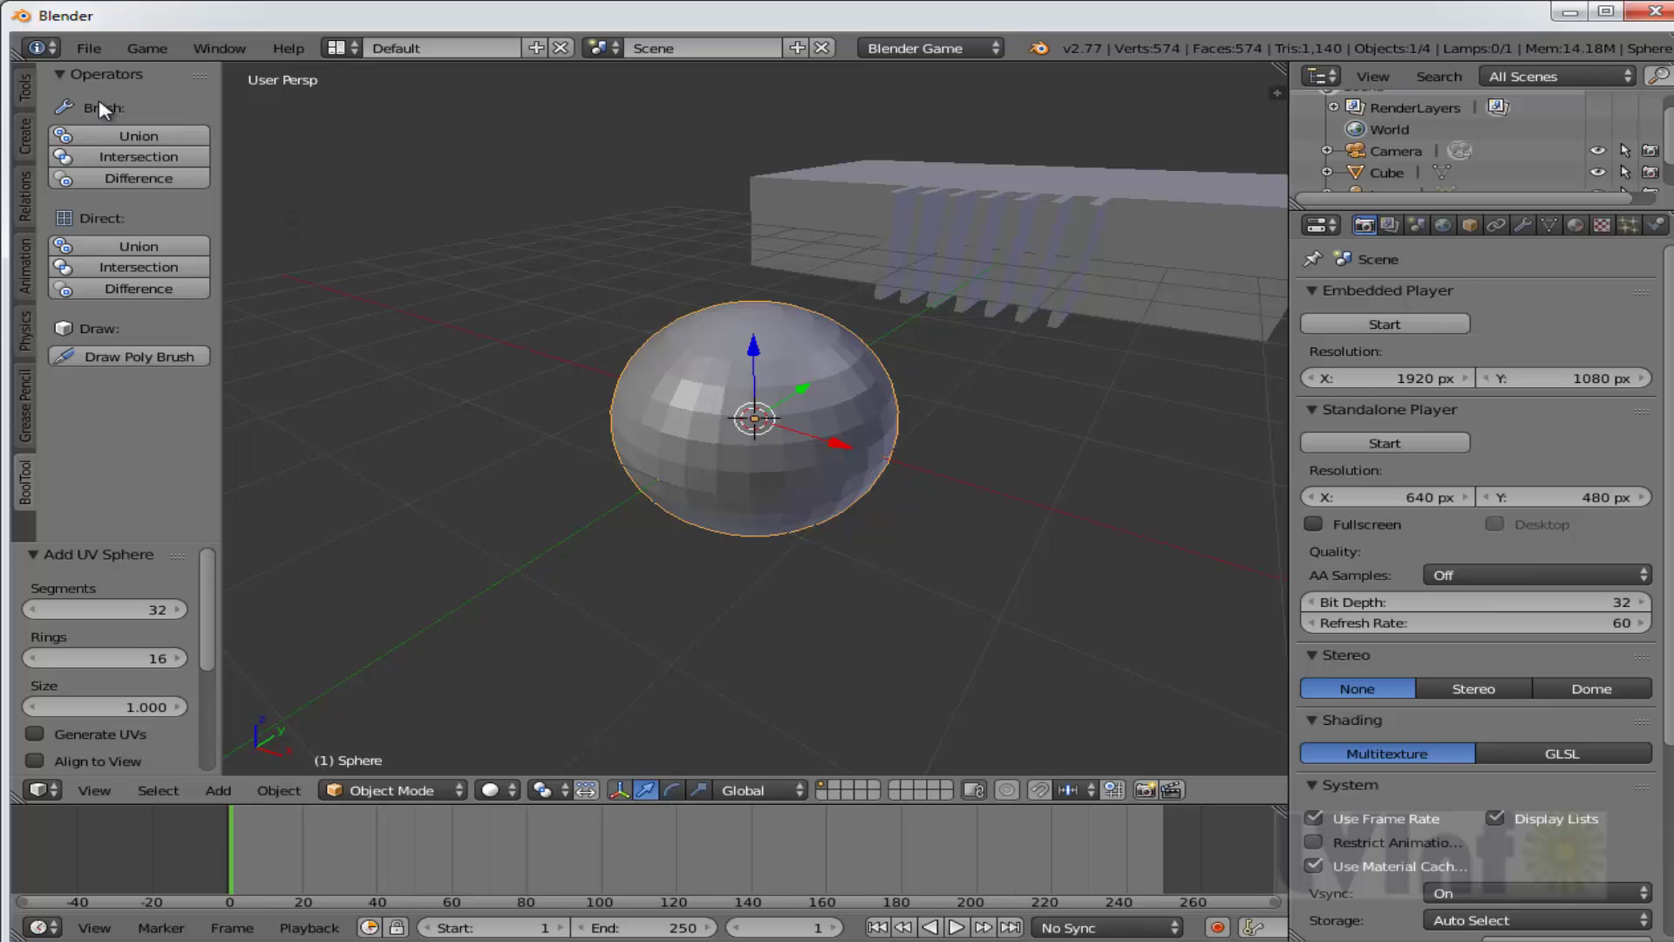
left_click(25, 87)
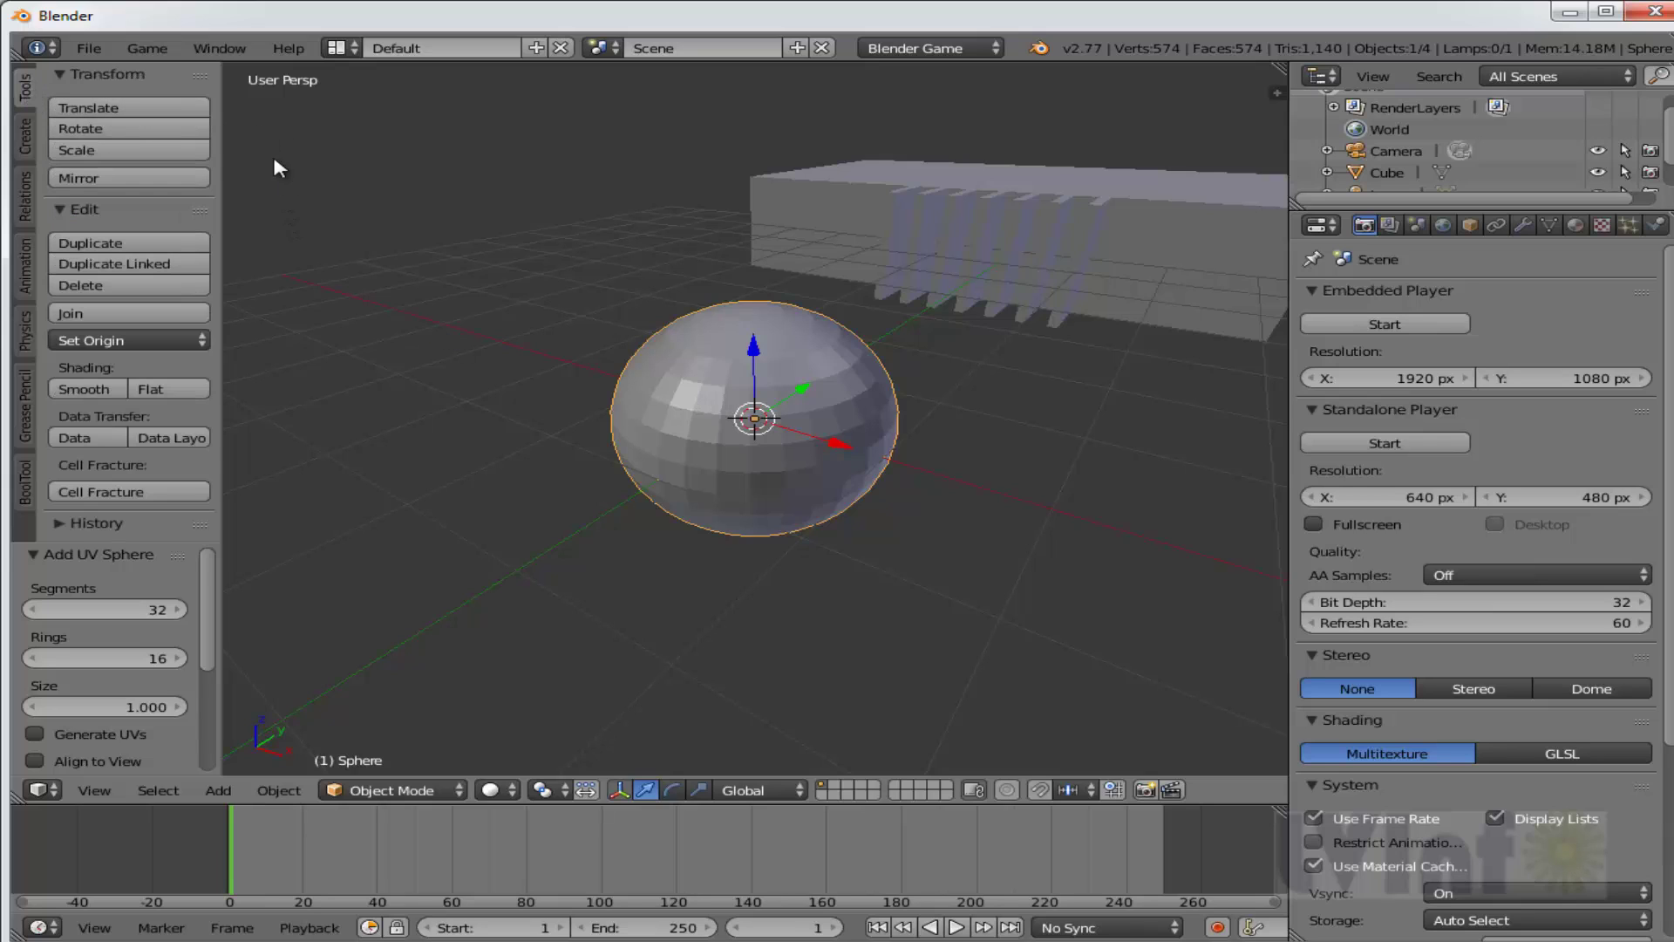
left_click(79, 390)
middle_click_drag(1005, 515, 999, 553)
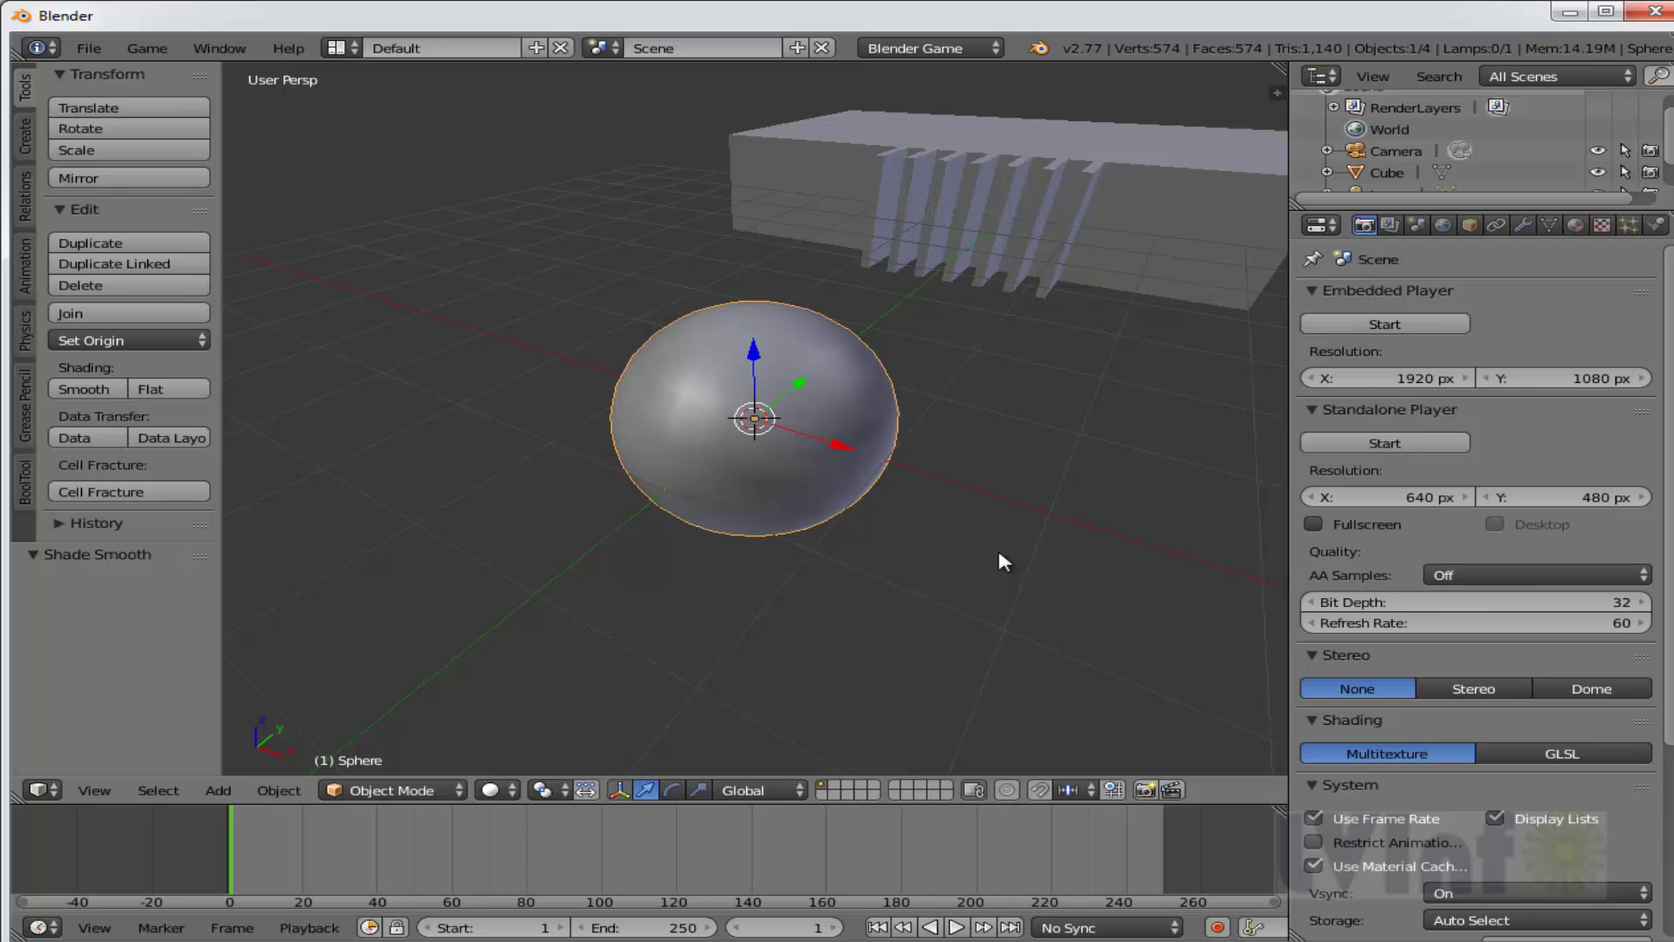
scroll(1000, 554, "down", 4)
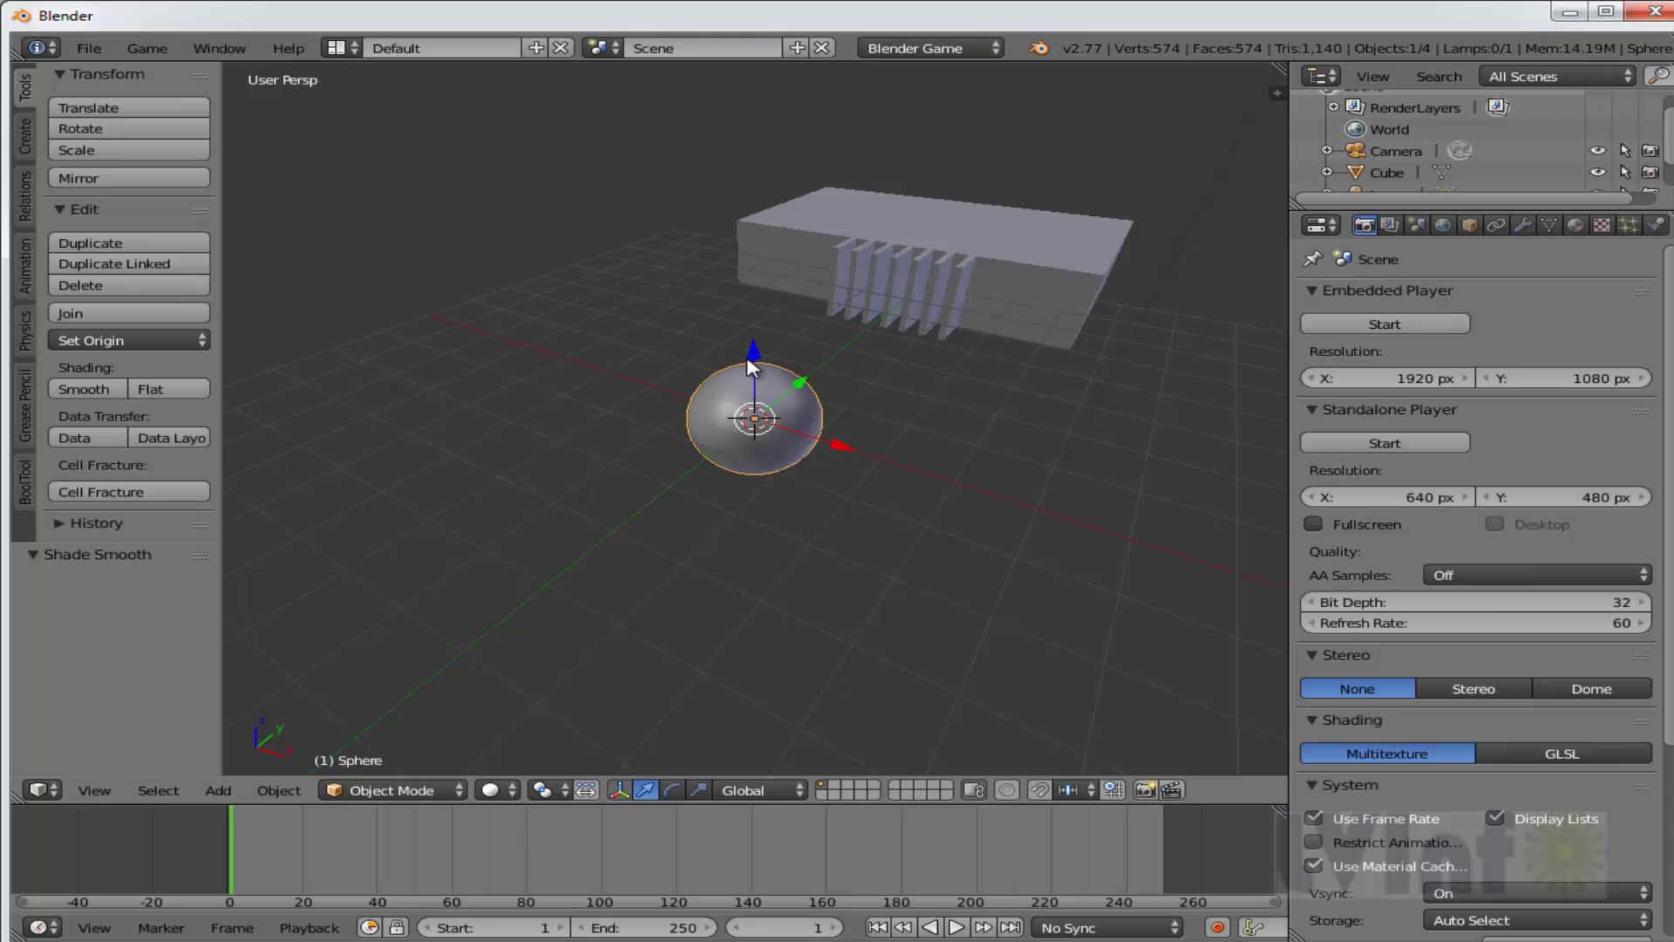
Raise the sphere about 2.23 units along Z and shift the block about 8.14 units along negative Y, beneath it.
left_click_drag(754, 366, 739, 252)
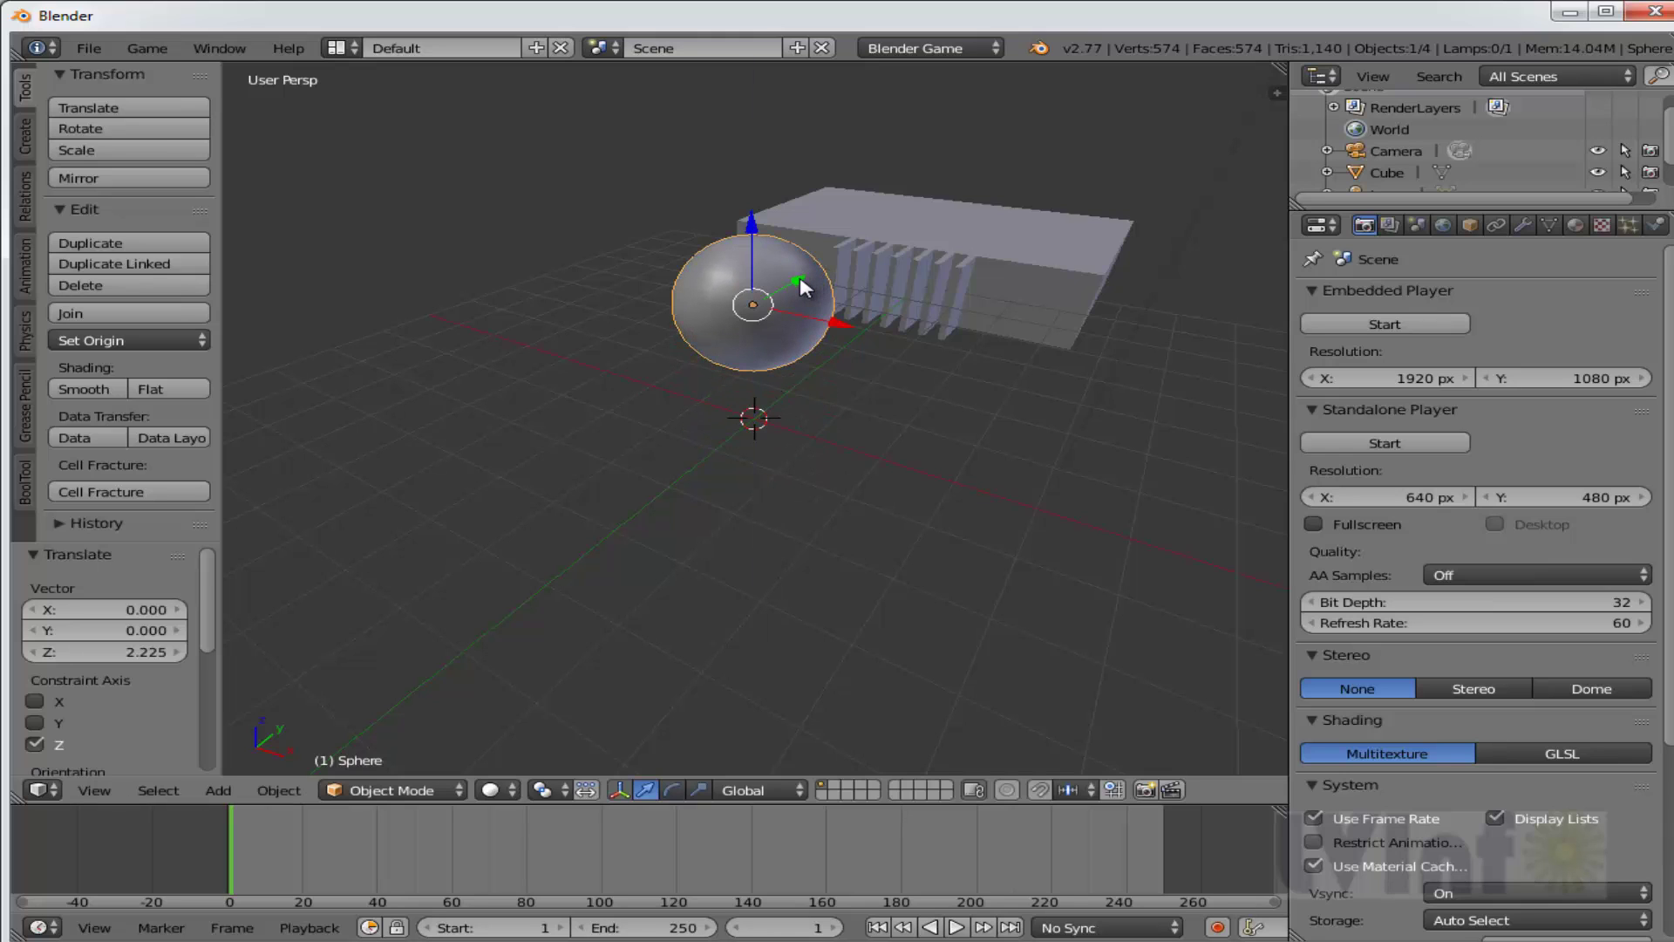
right_click(957, 237)
left_click_drag(956, 237, 808, 364)
right_click(782, 268)
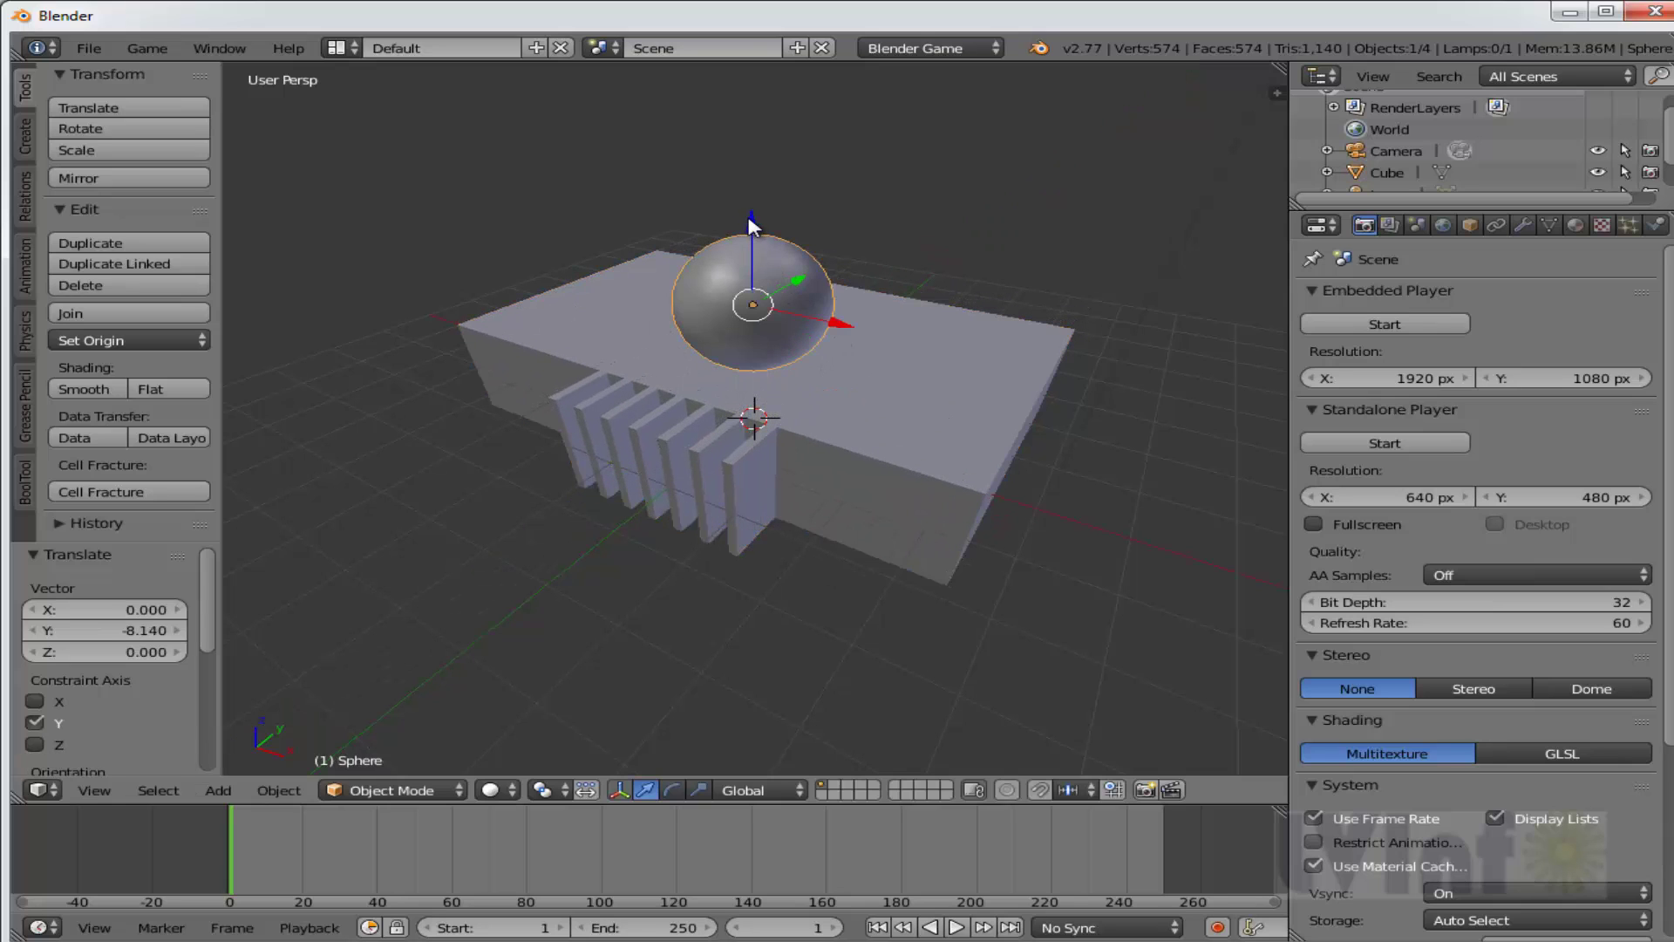
Sink the sphere partway into the middle of the block's top face and scale it up about 1.84 times.
left_click_drag(751, 225, 829, 322)
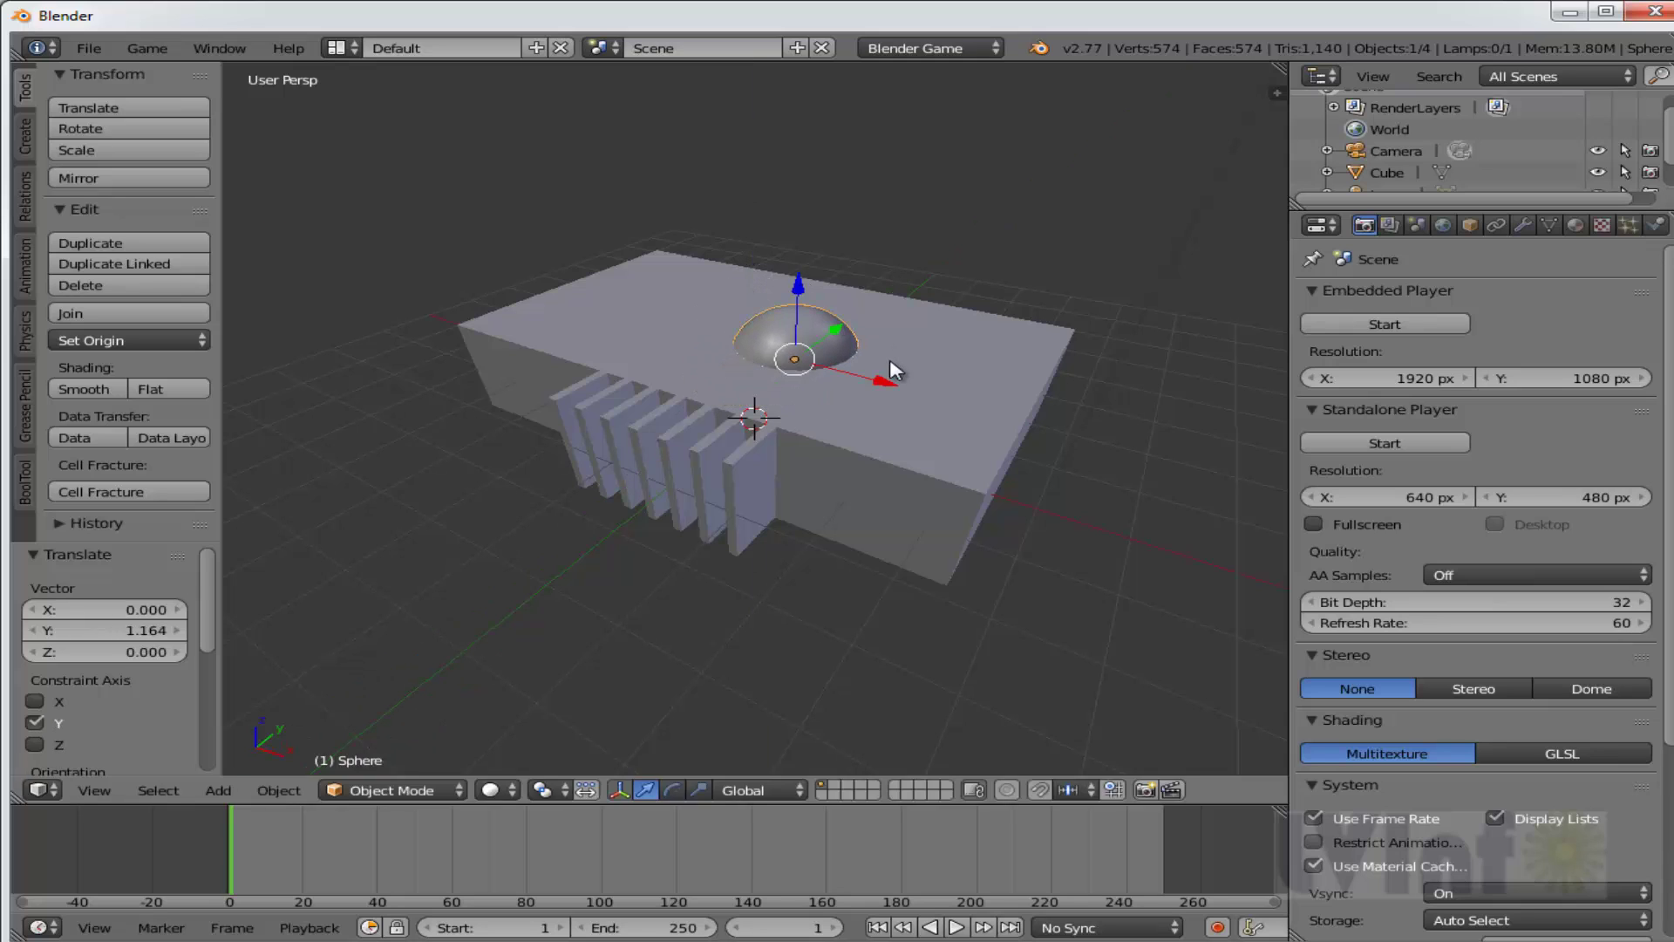
left_click_drag(887, 375, 860, 374)
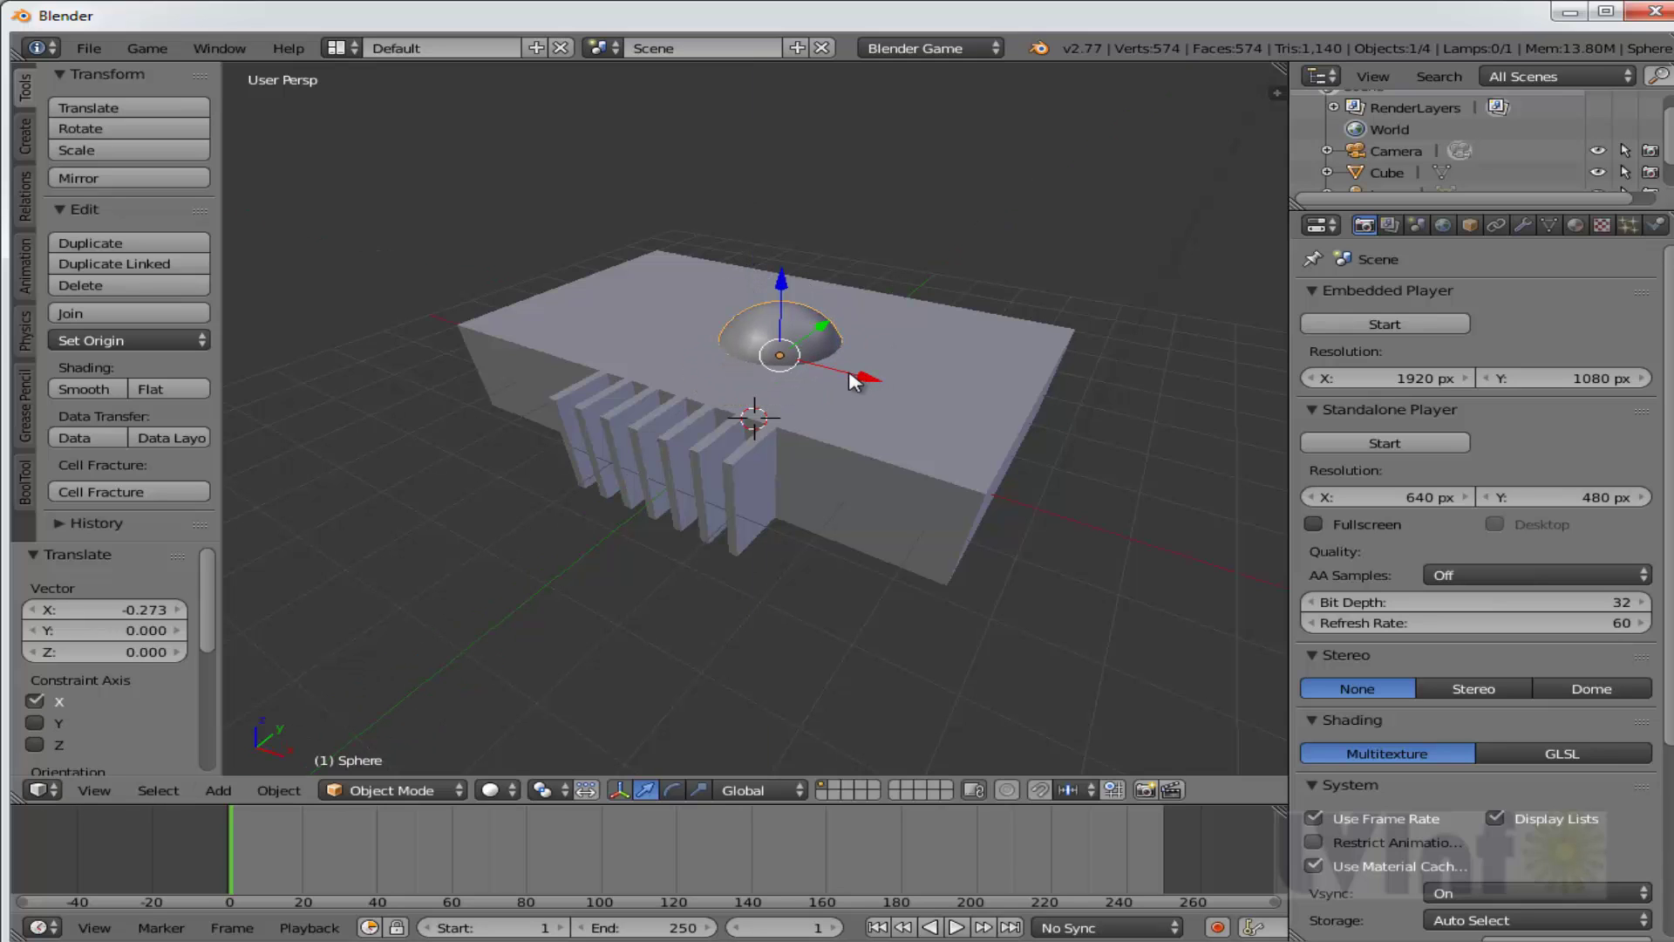
key("s")
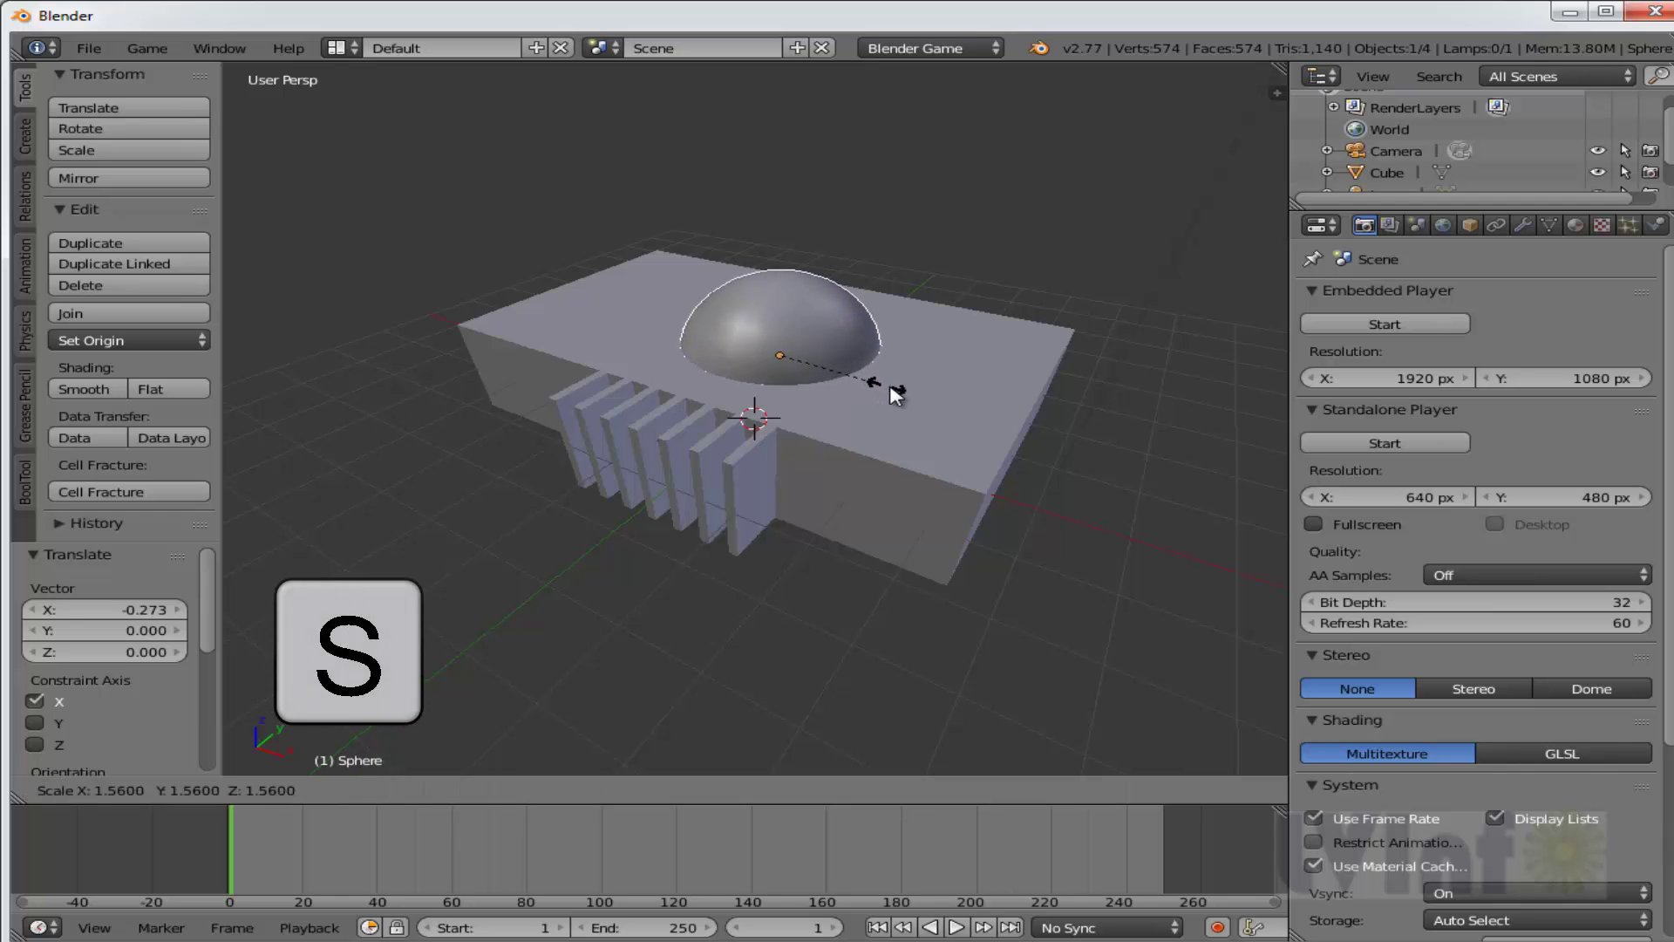
left_click(900, 389)
middle_click_drag(901, 389, 1164, 373)
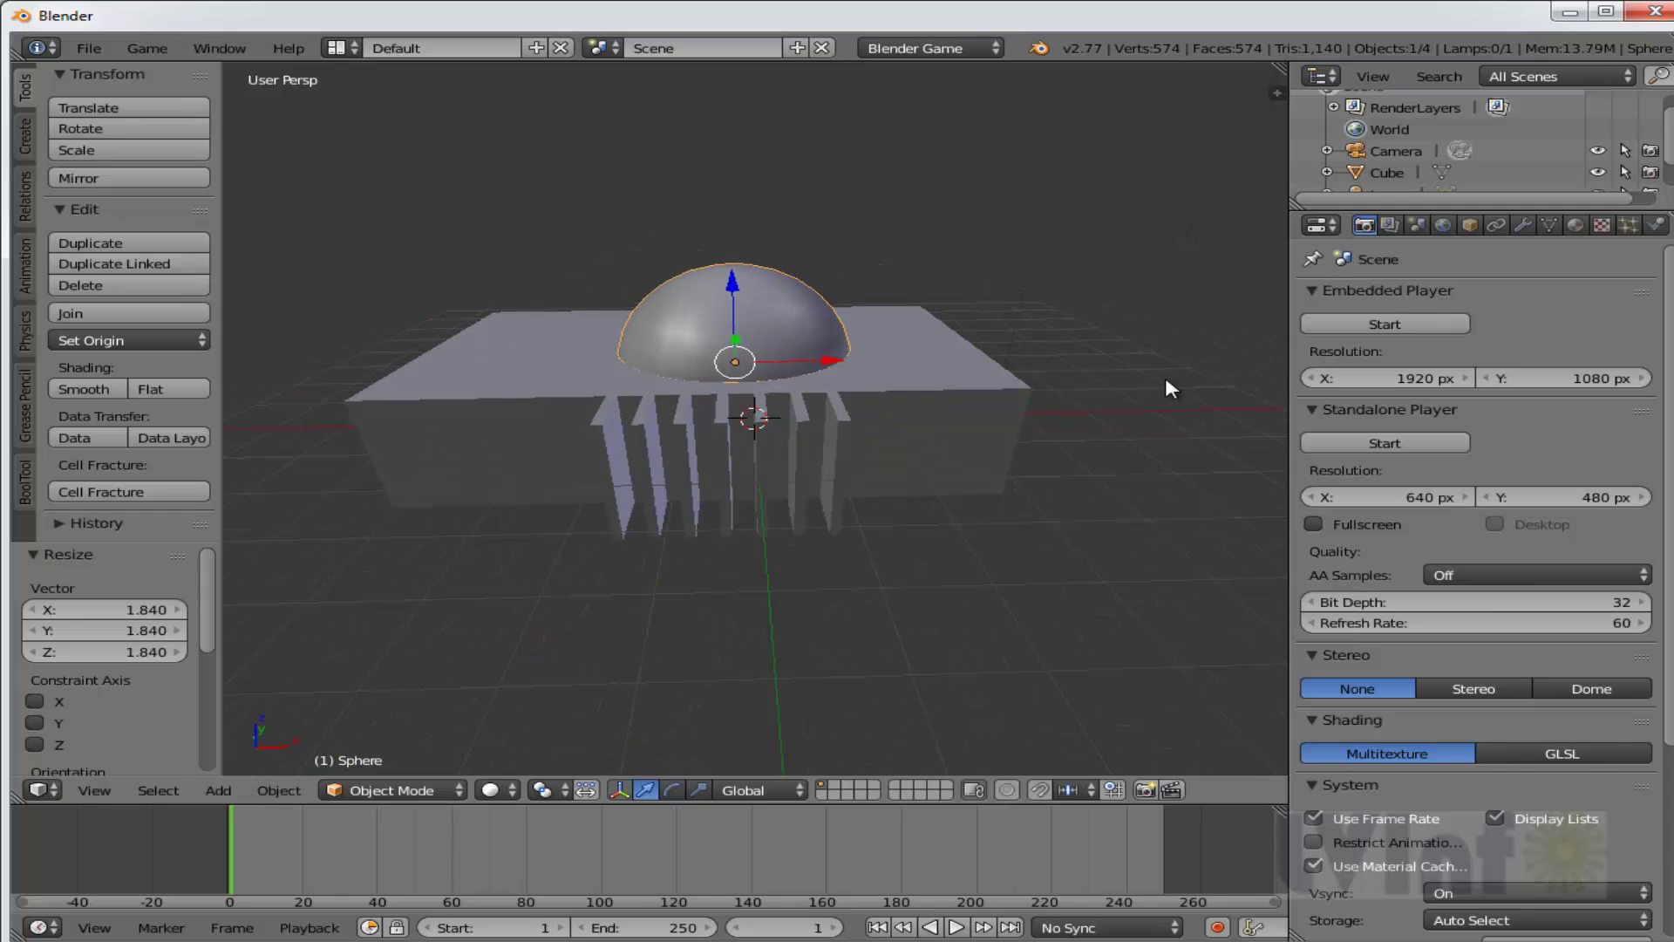
left_click_drag(820, 354, 818, 356)
middle_click_drag(1084, 305, 926, 289)
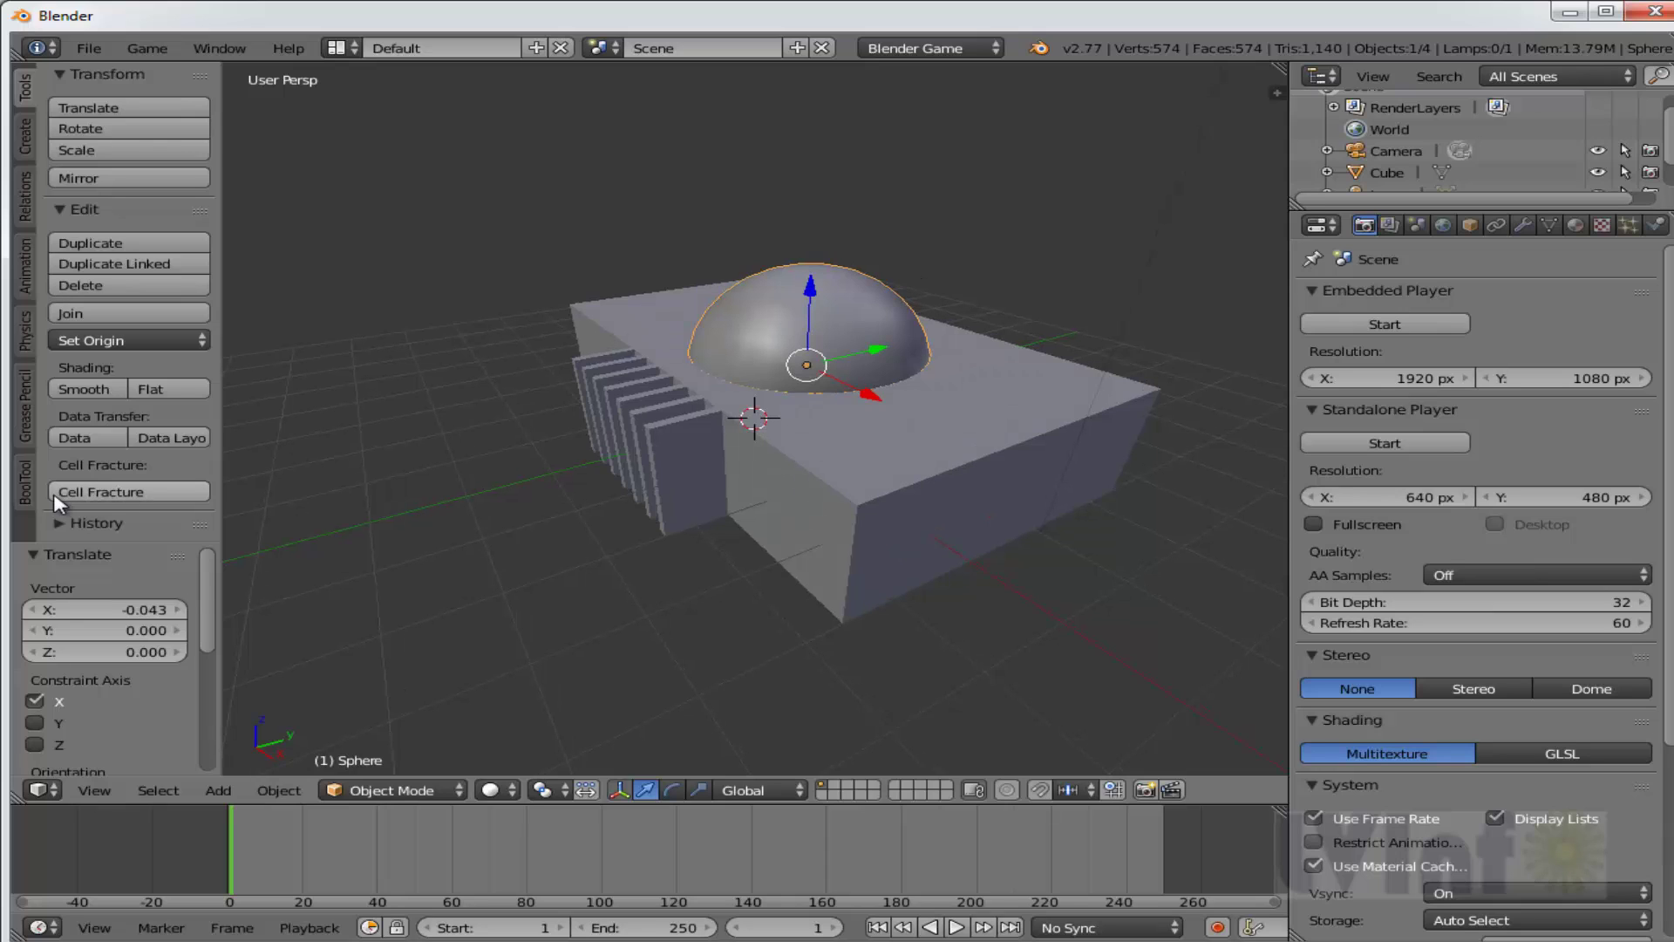
Run a BoolTool Brush Union of the sphere onto the block and apply all brushes.
left_click(24, 490)
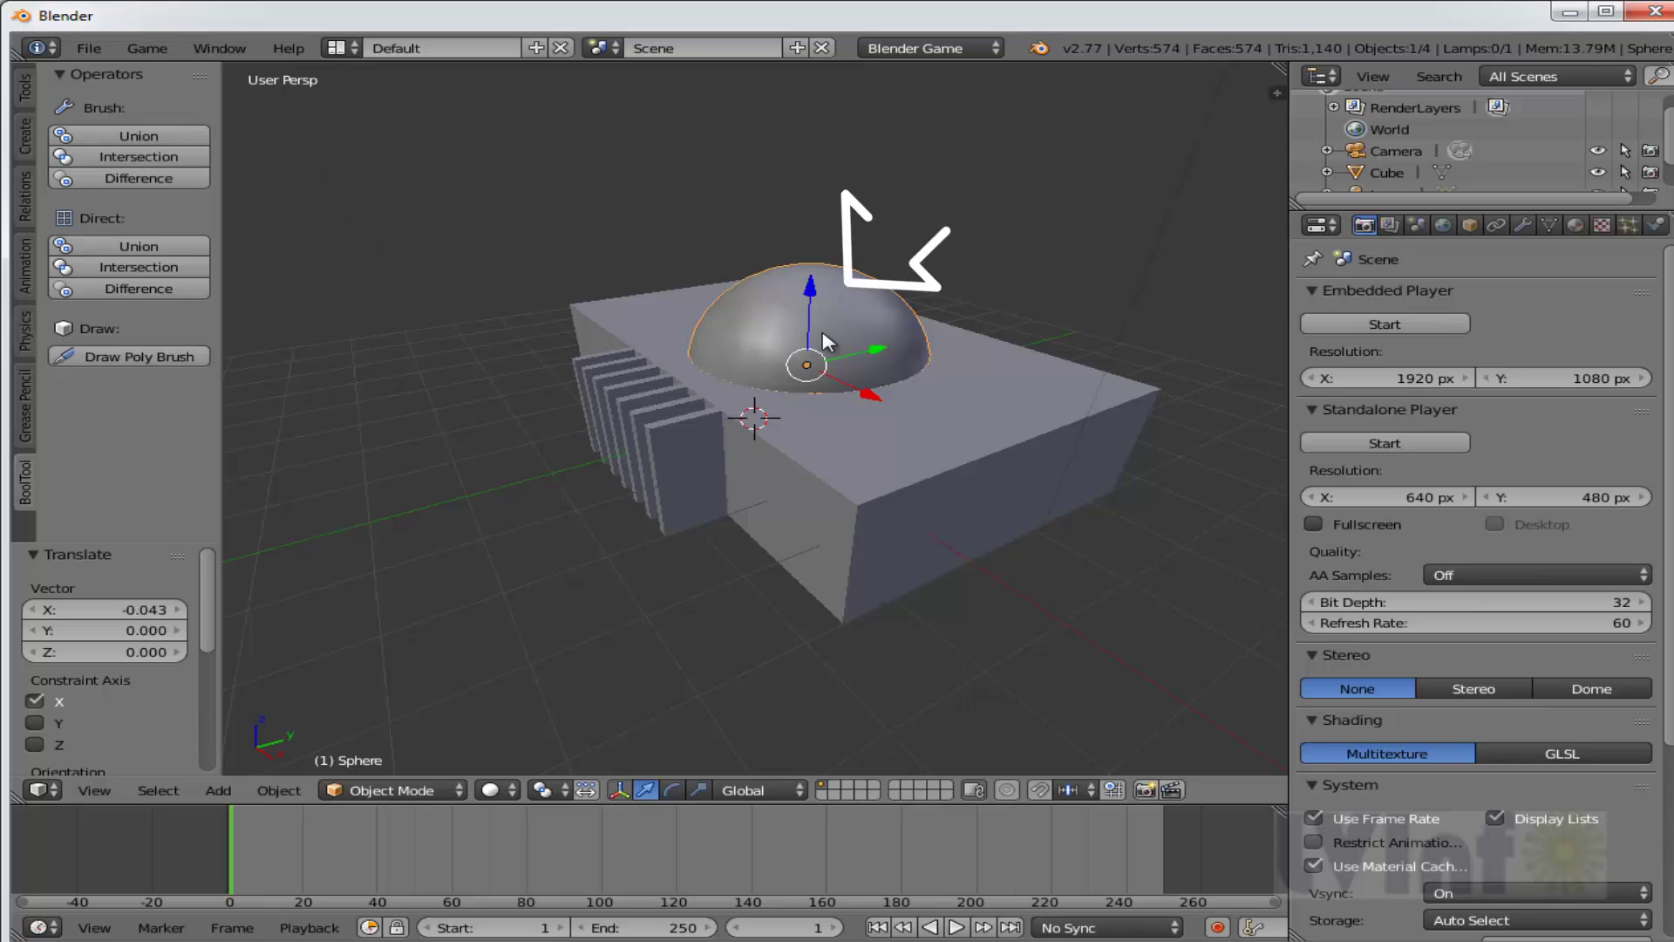
left_click(861, 489, "shift")
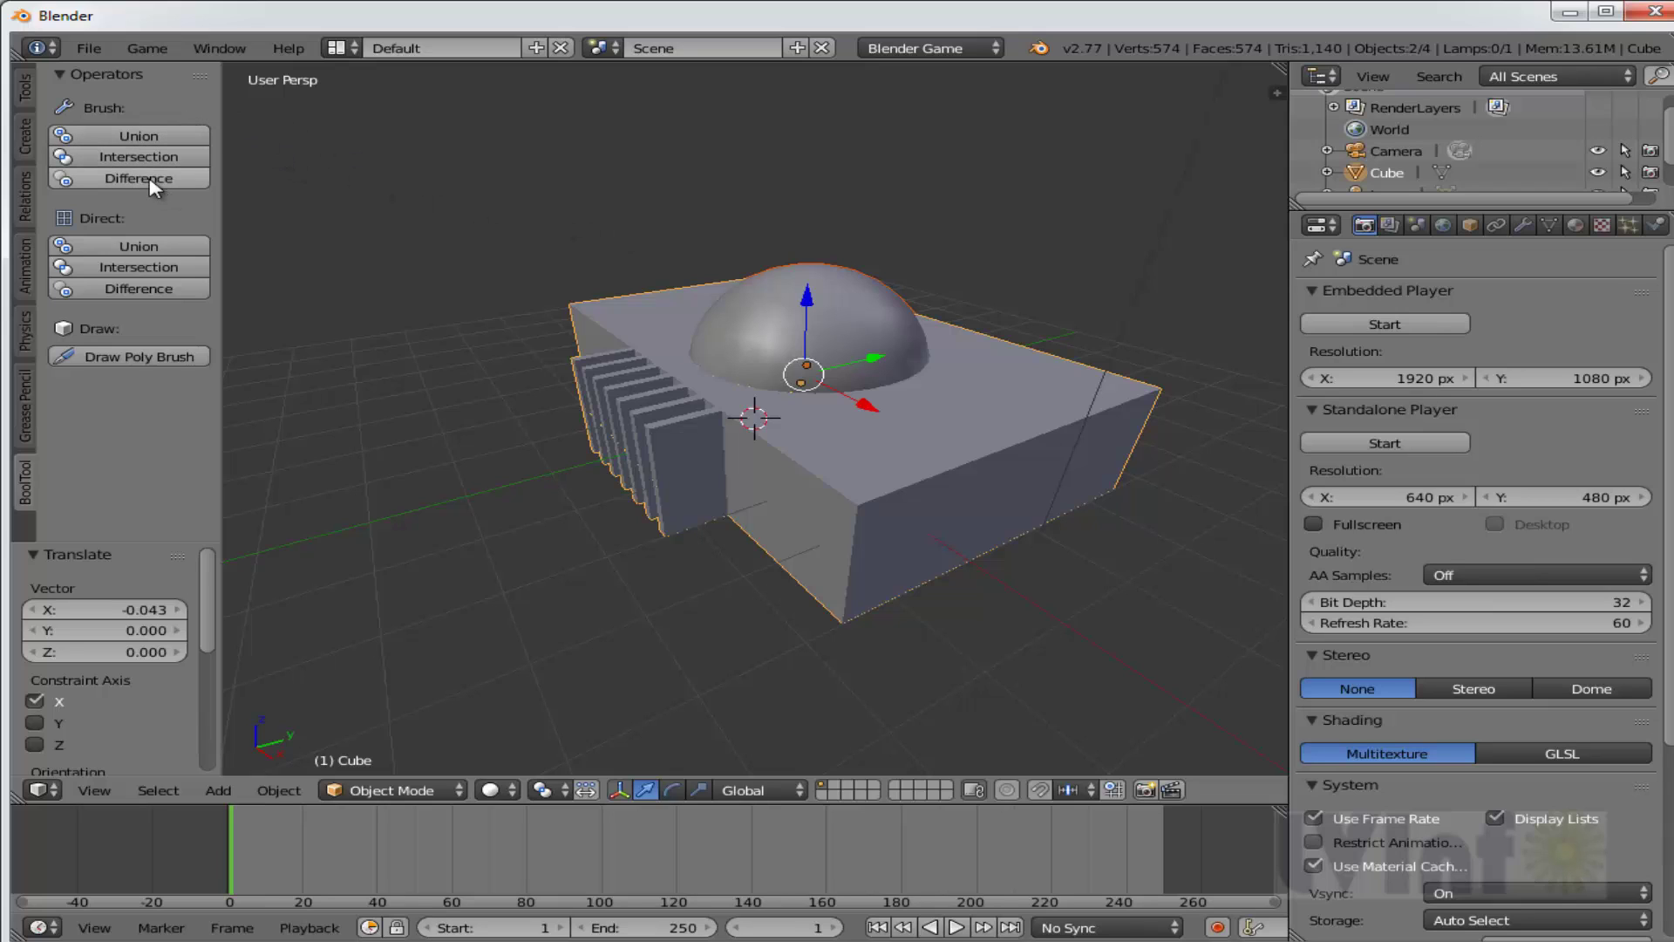
left_click(131, 136)
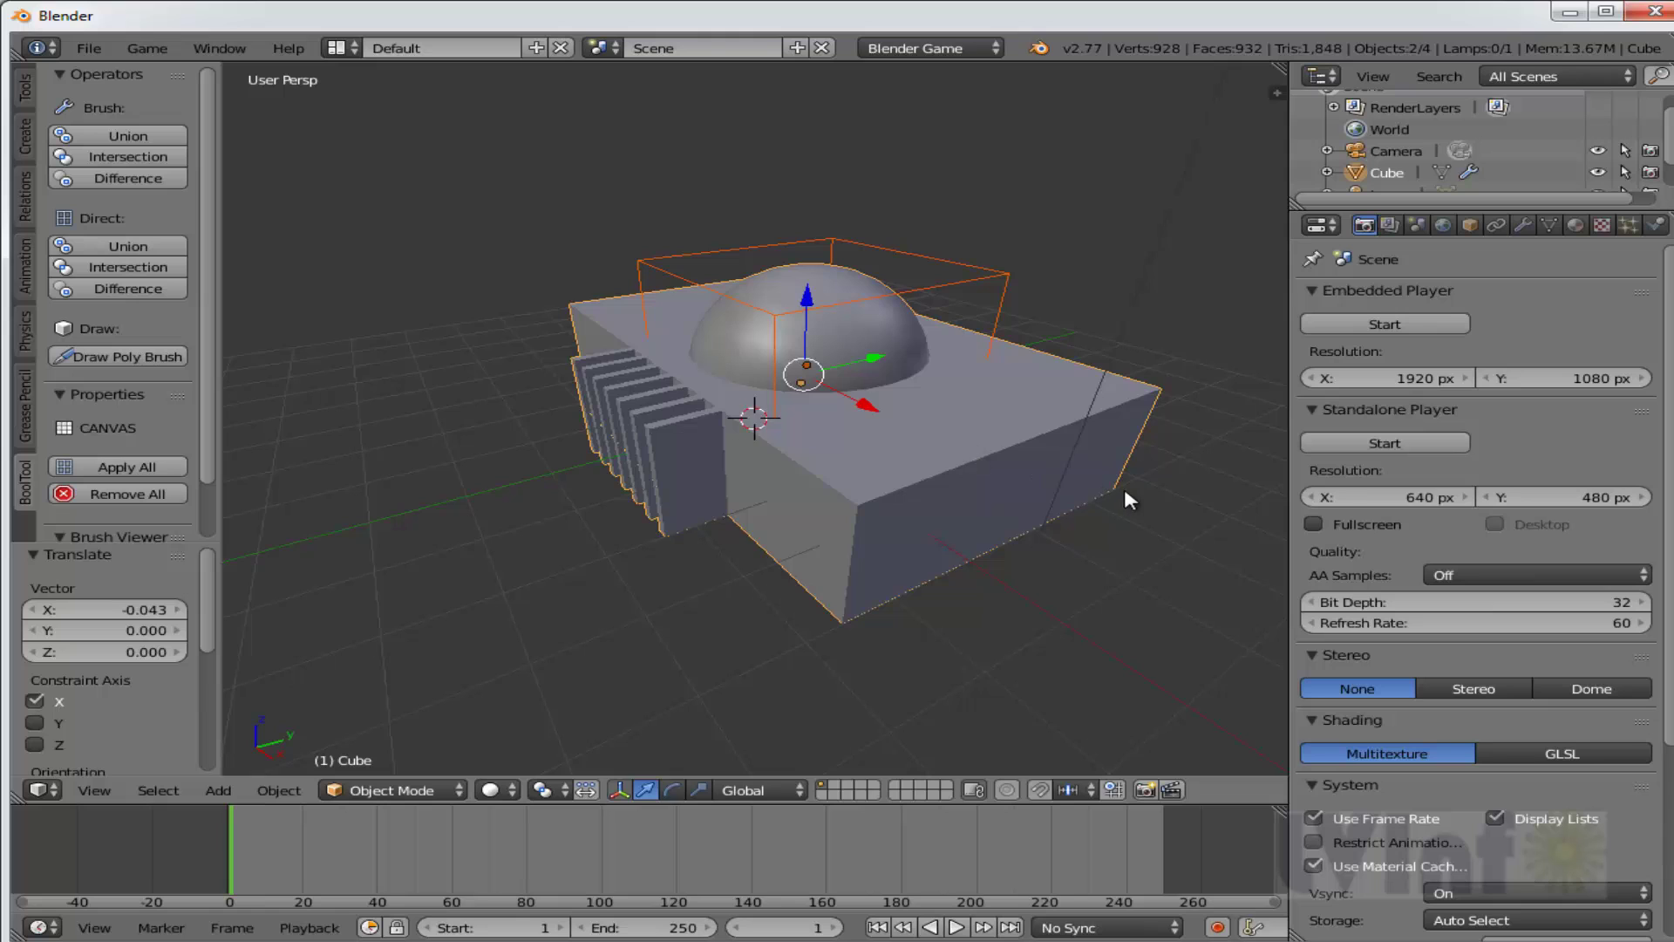
middle_click_drag(1123, 485, 1195, 478)
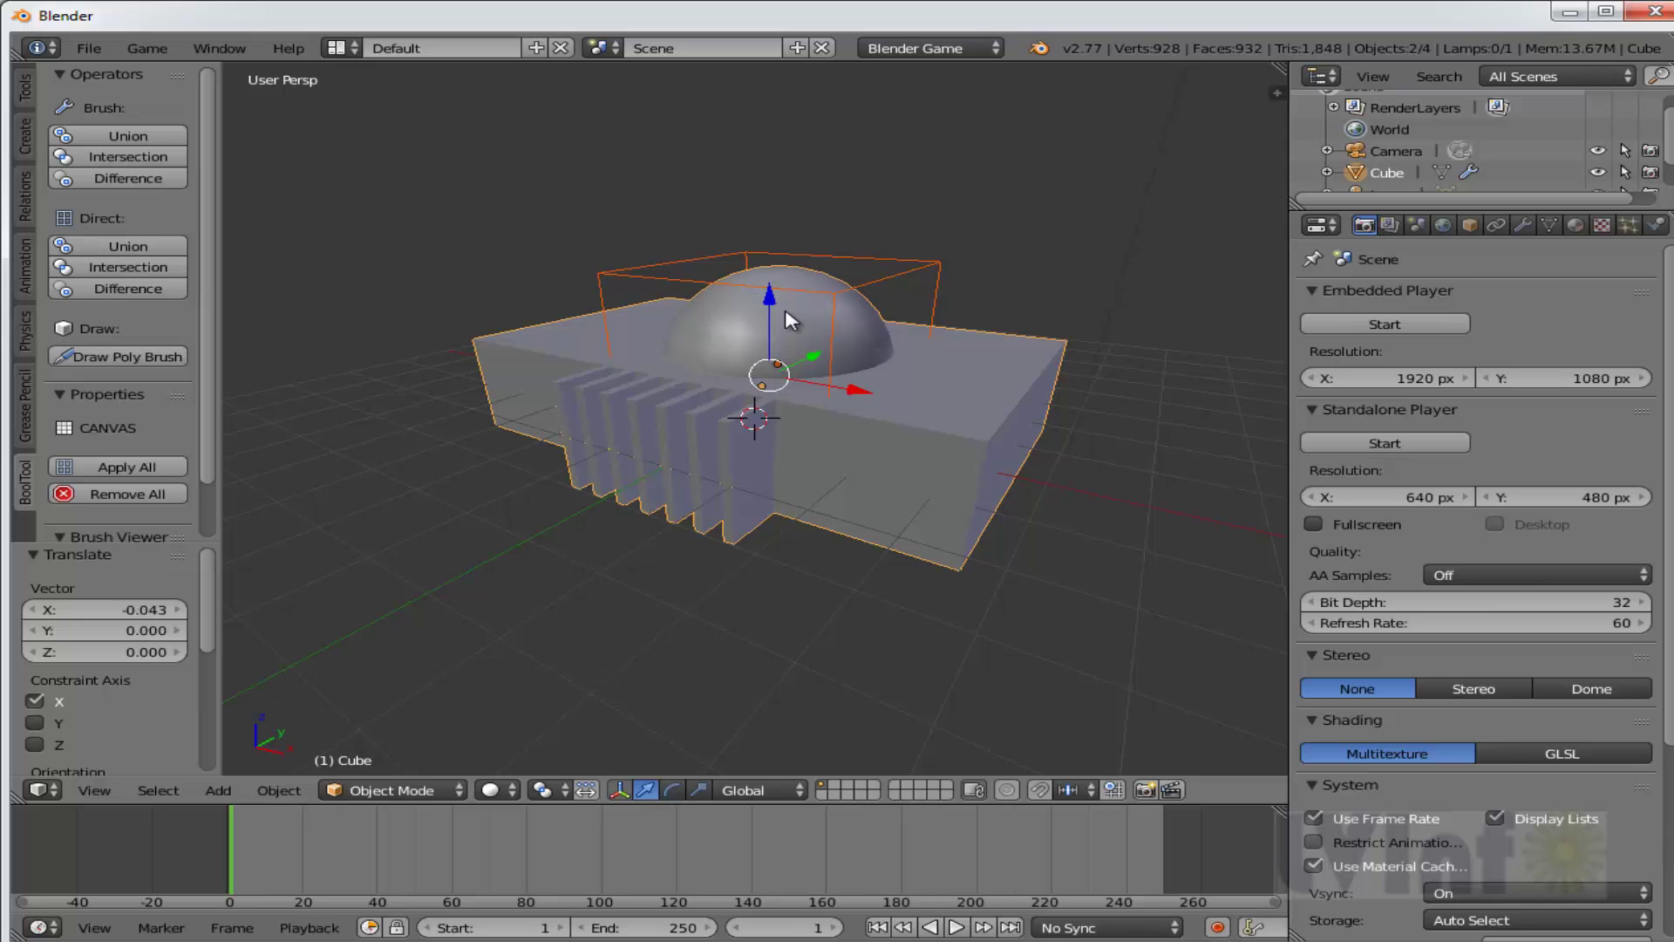
left_click(127, 466)
Move the domed block away along positive Y, first about 0.37 units and then about 8.02 units.
right_click(961, 364)
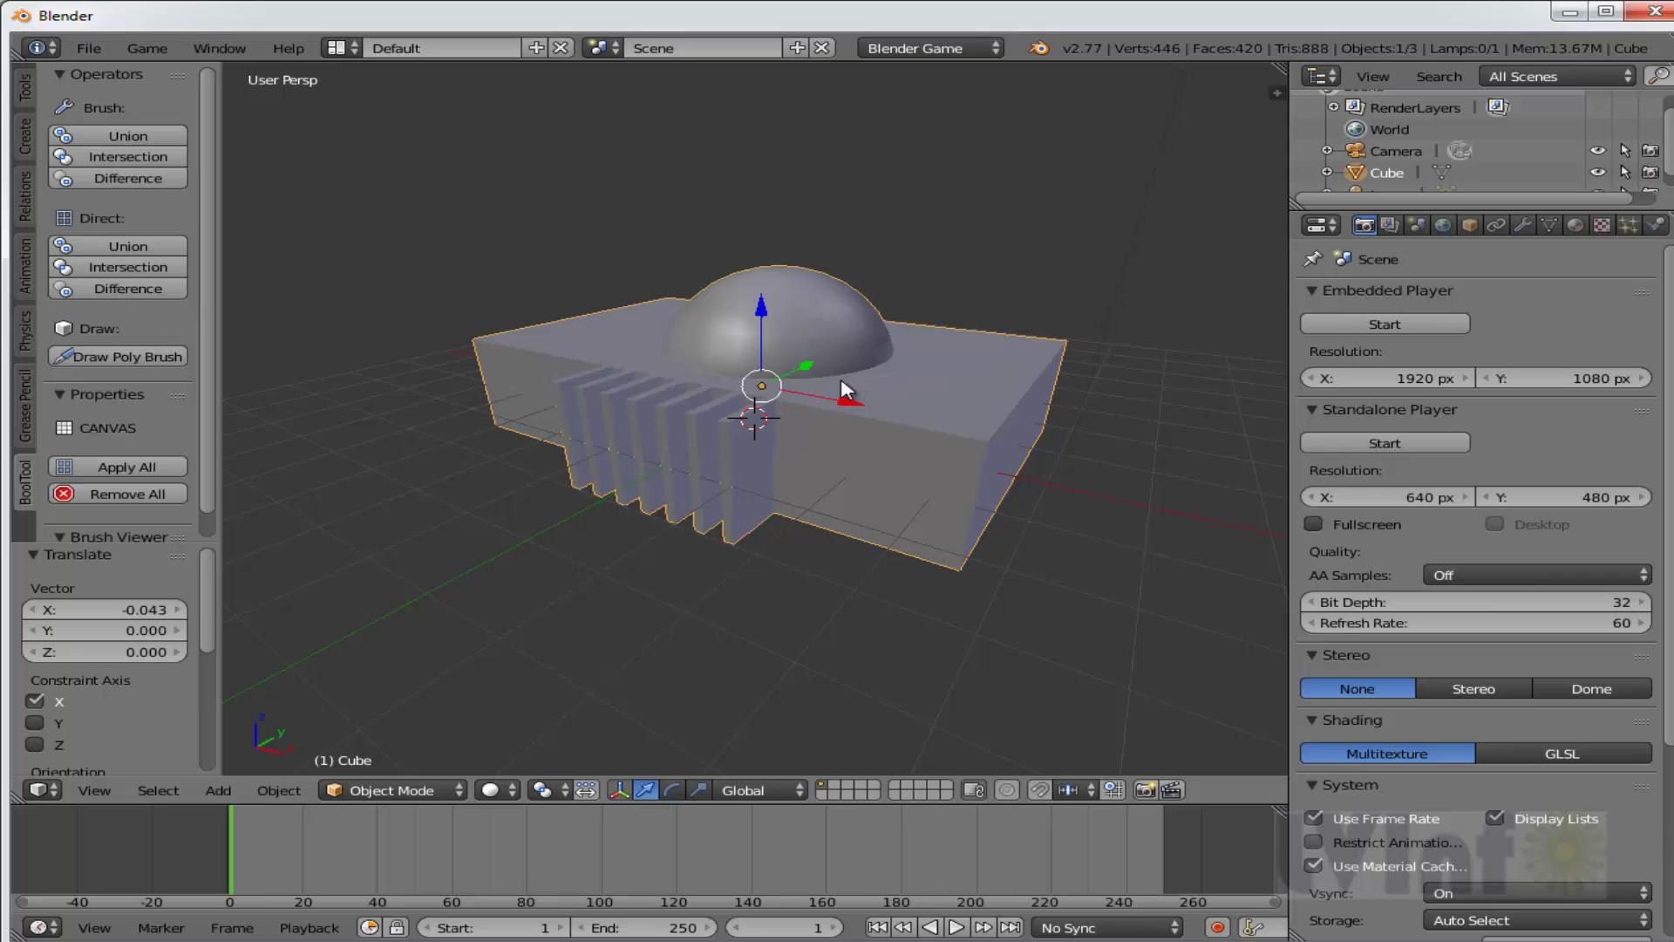
key("g")
key("y")
left_click(994, 368)
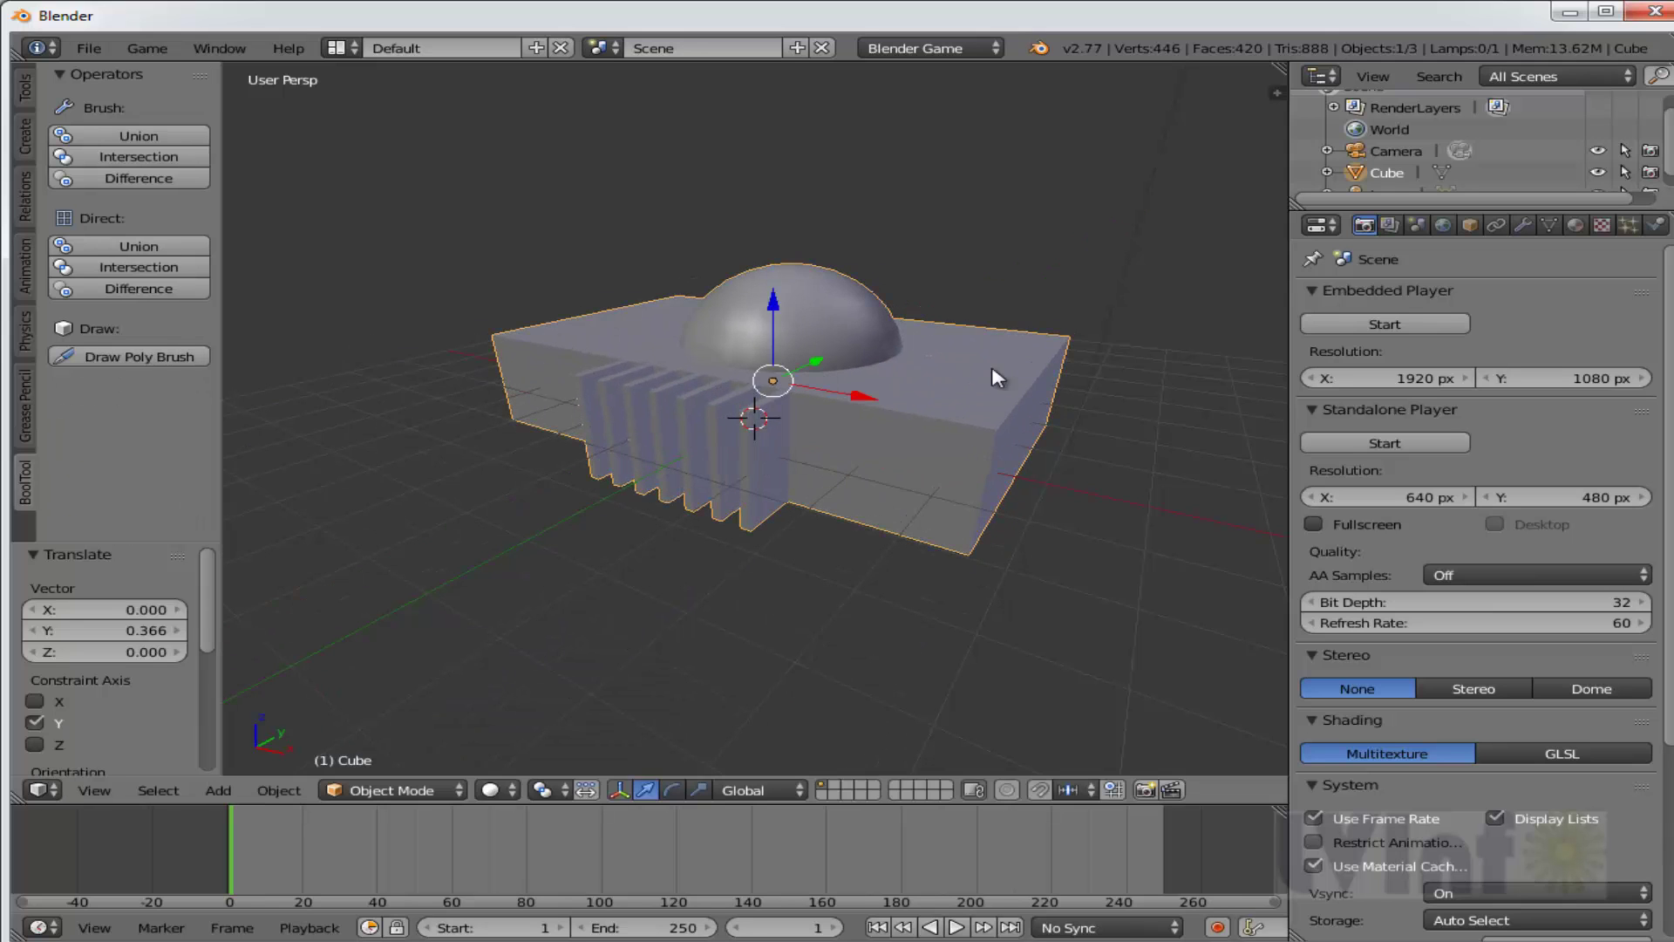
mouse_move(1118, 368)
middle_mouse_down()
mouse_move(955, 310)
mouse_move(1105, 368)
mouse_move(1039, 411)
mouse_move(1003, 358)
mouse_move(990, 385)
mouse_move(1137, 389)
mouse_move(1120, 376)
middle_mouse_up()
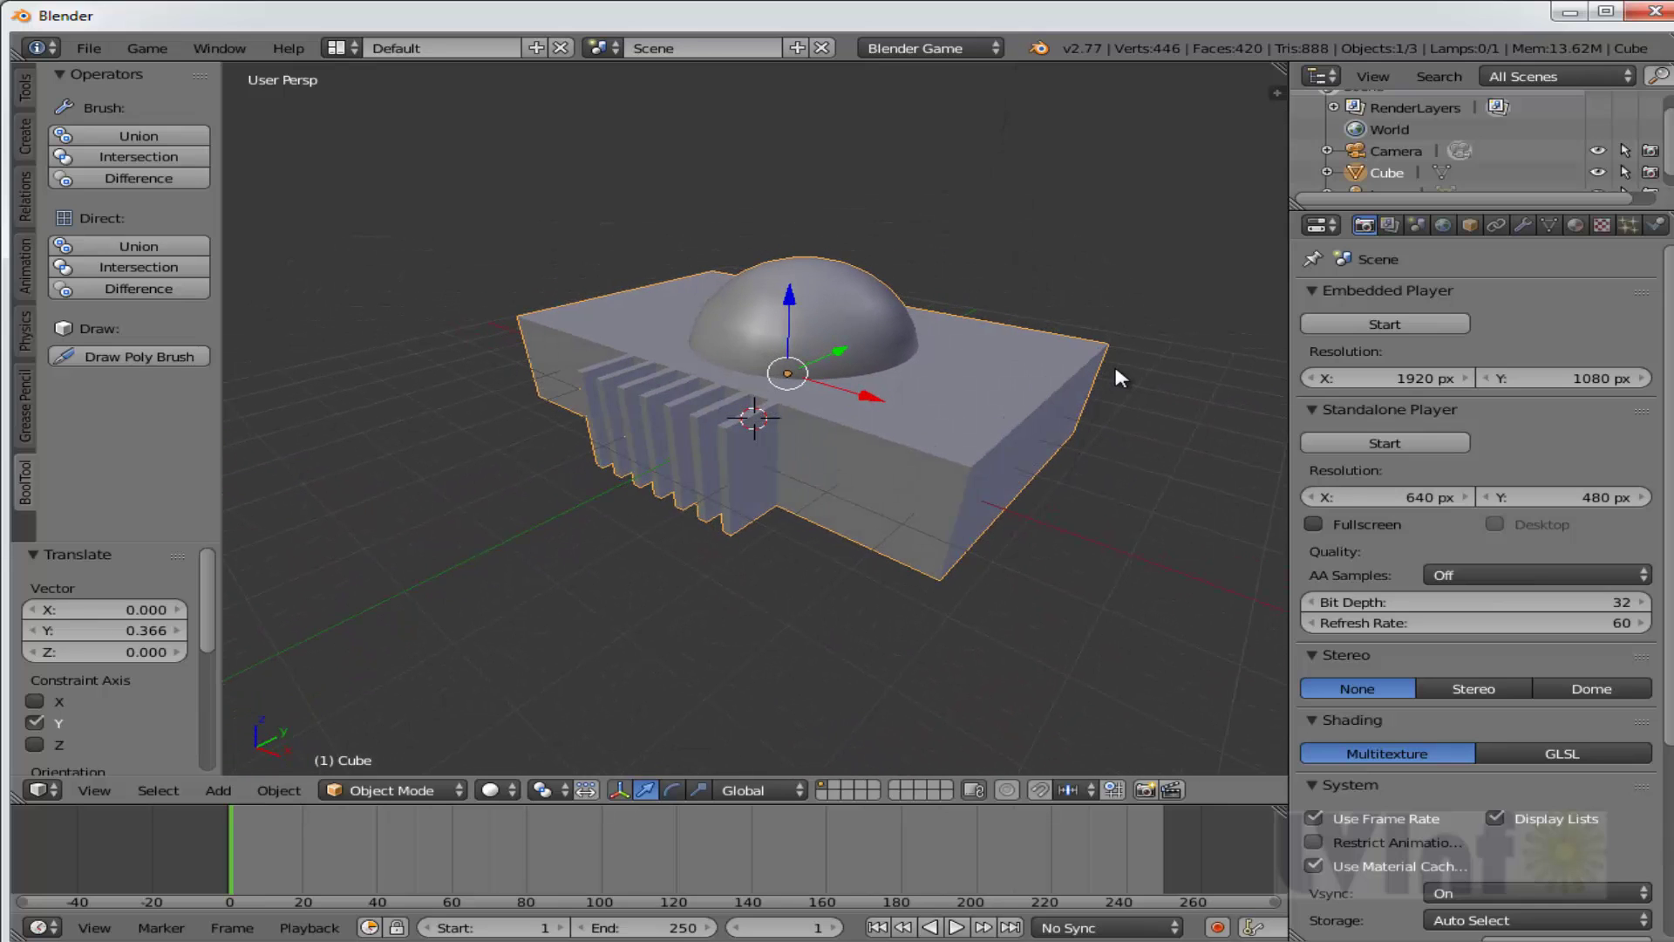
key("g")
key("y")
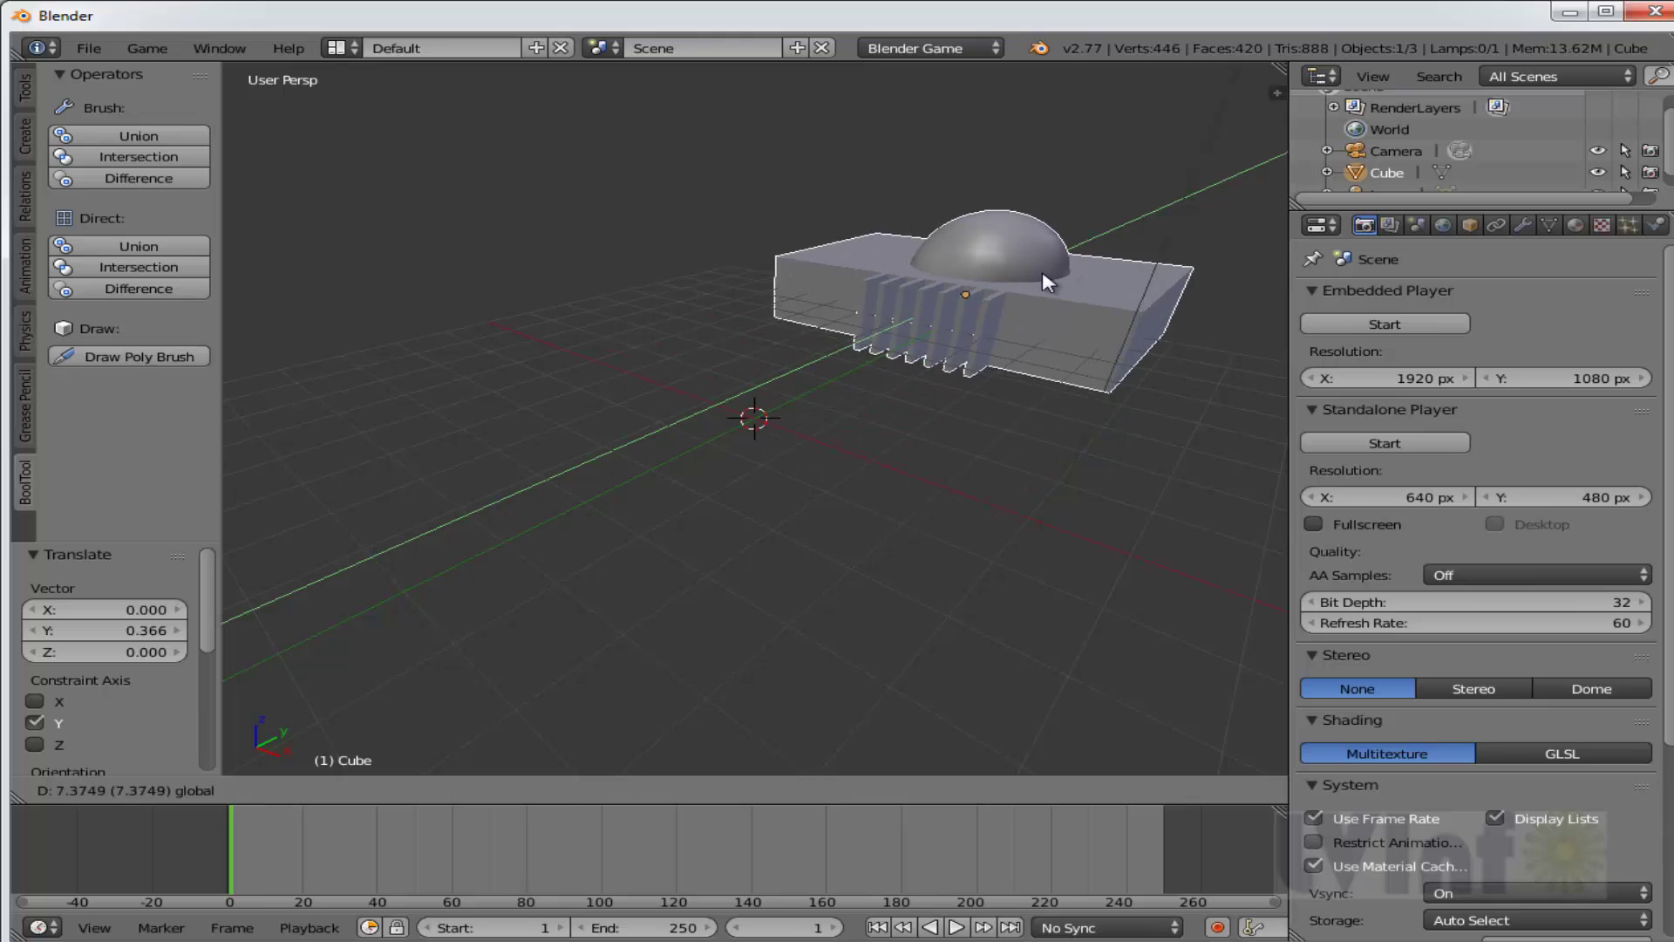
left_click(1055, 277)
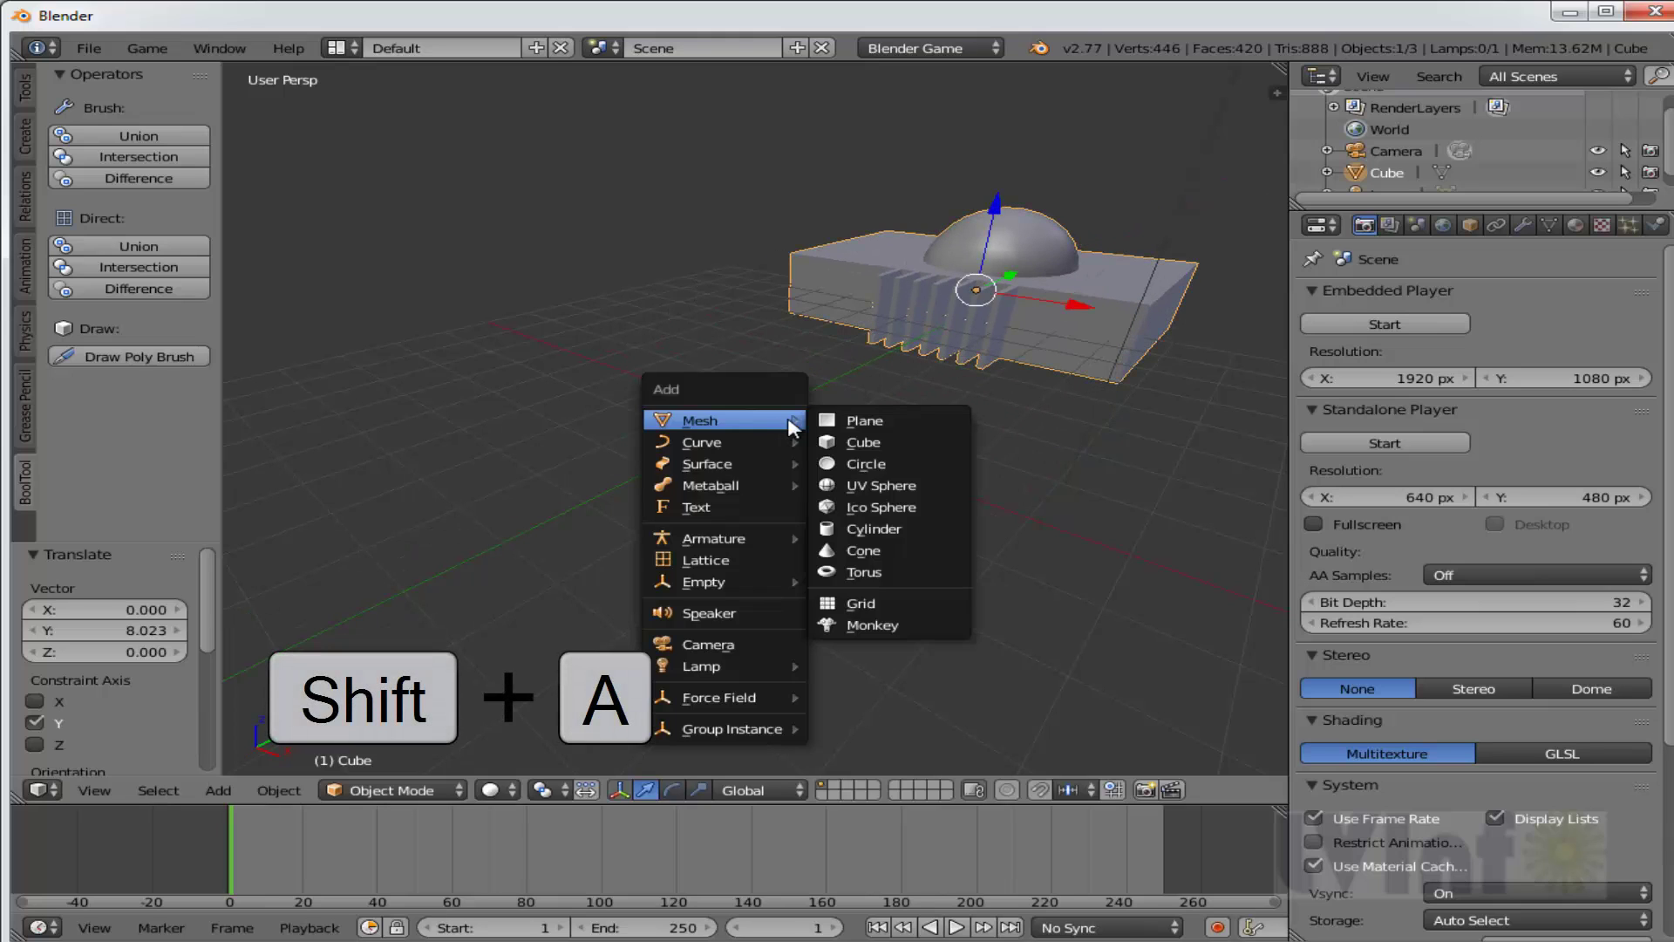
Add a cylinder mesh at the 3D cursor and scale it down to about 0.275.
key("shift+a")
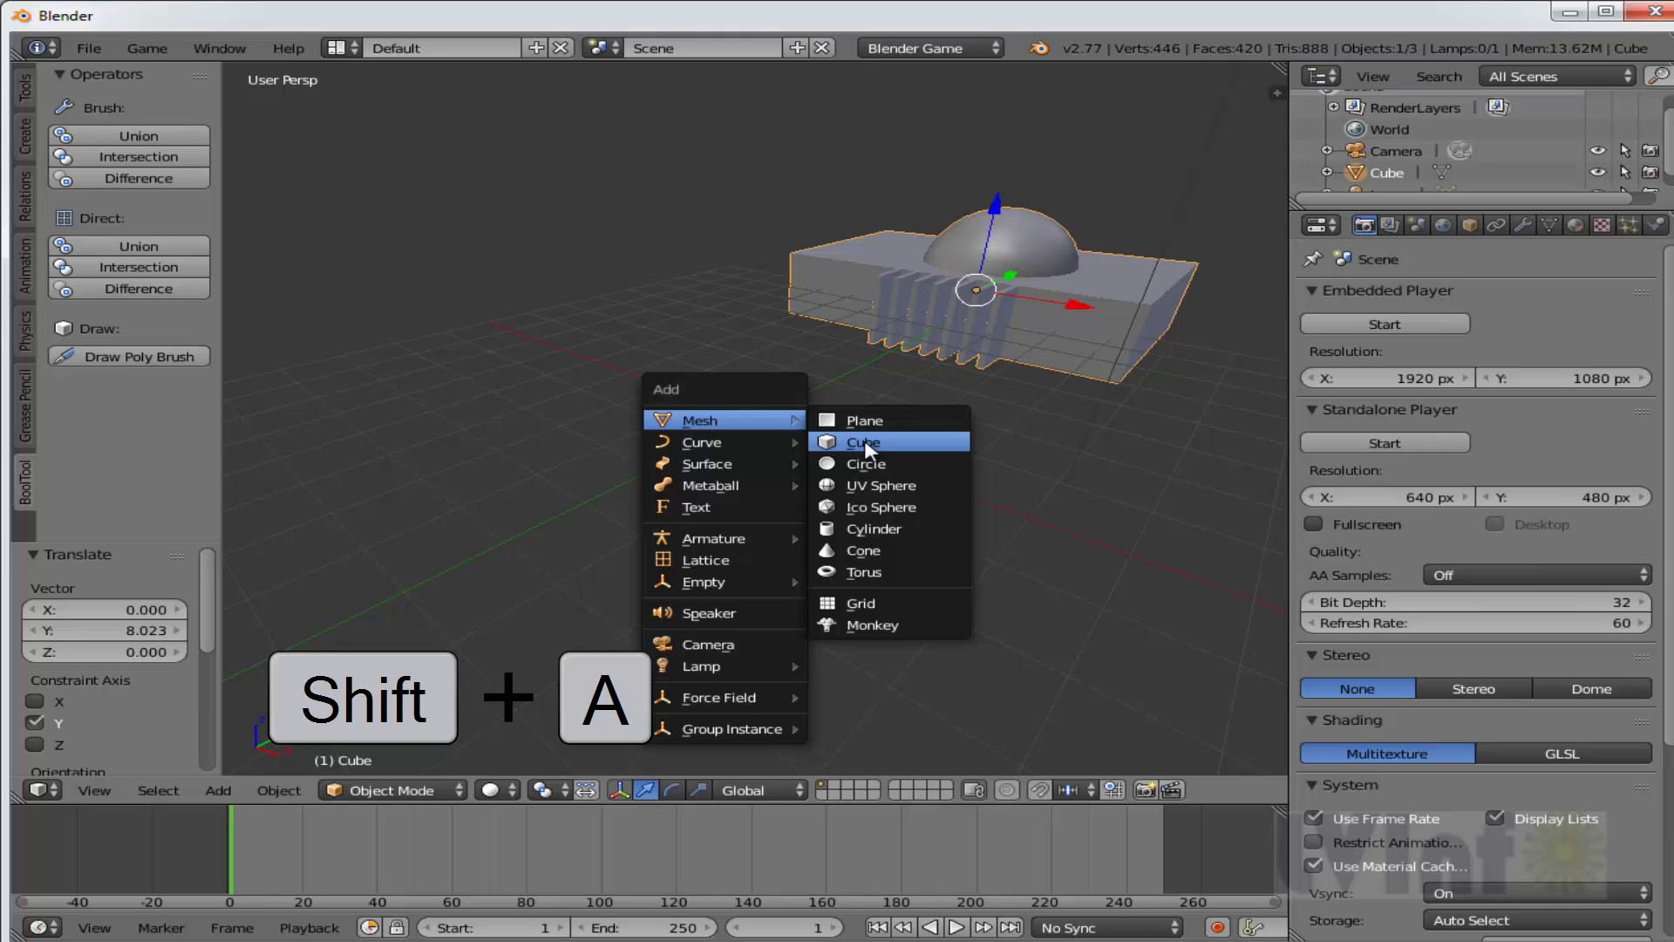
left_click(873, 528)
key("s")
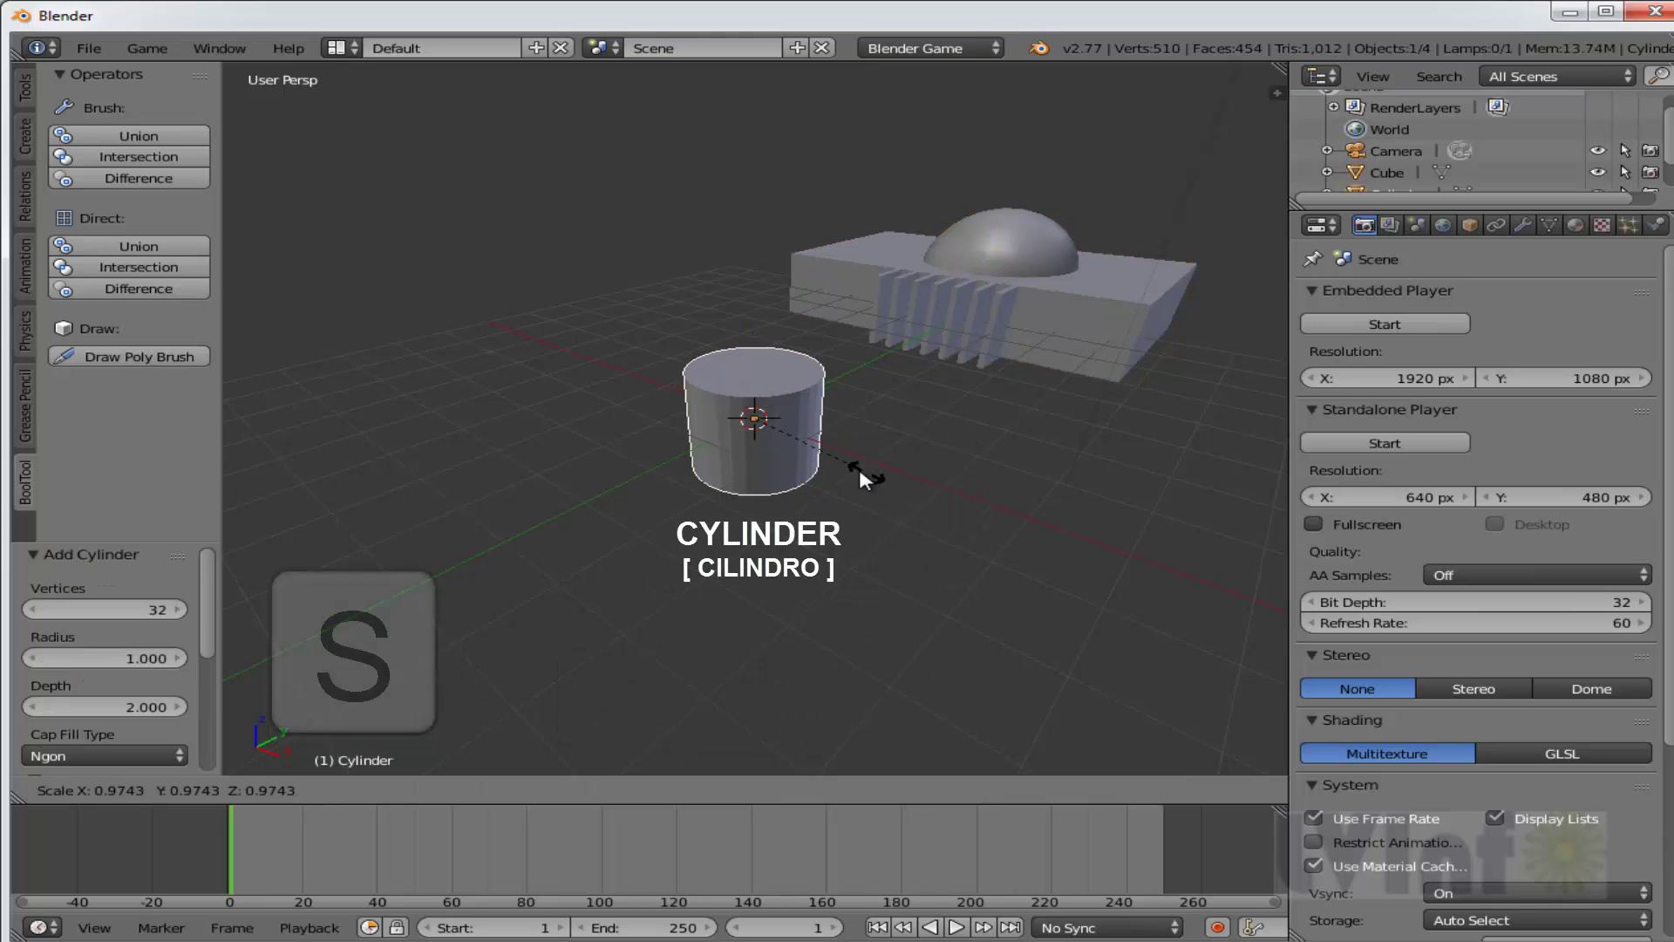
left_click(766, 439)
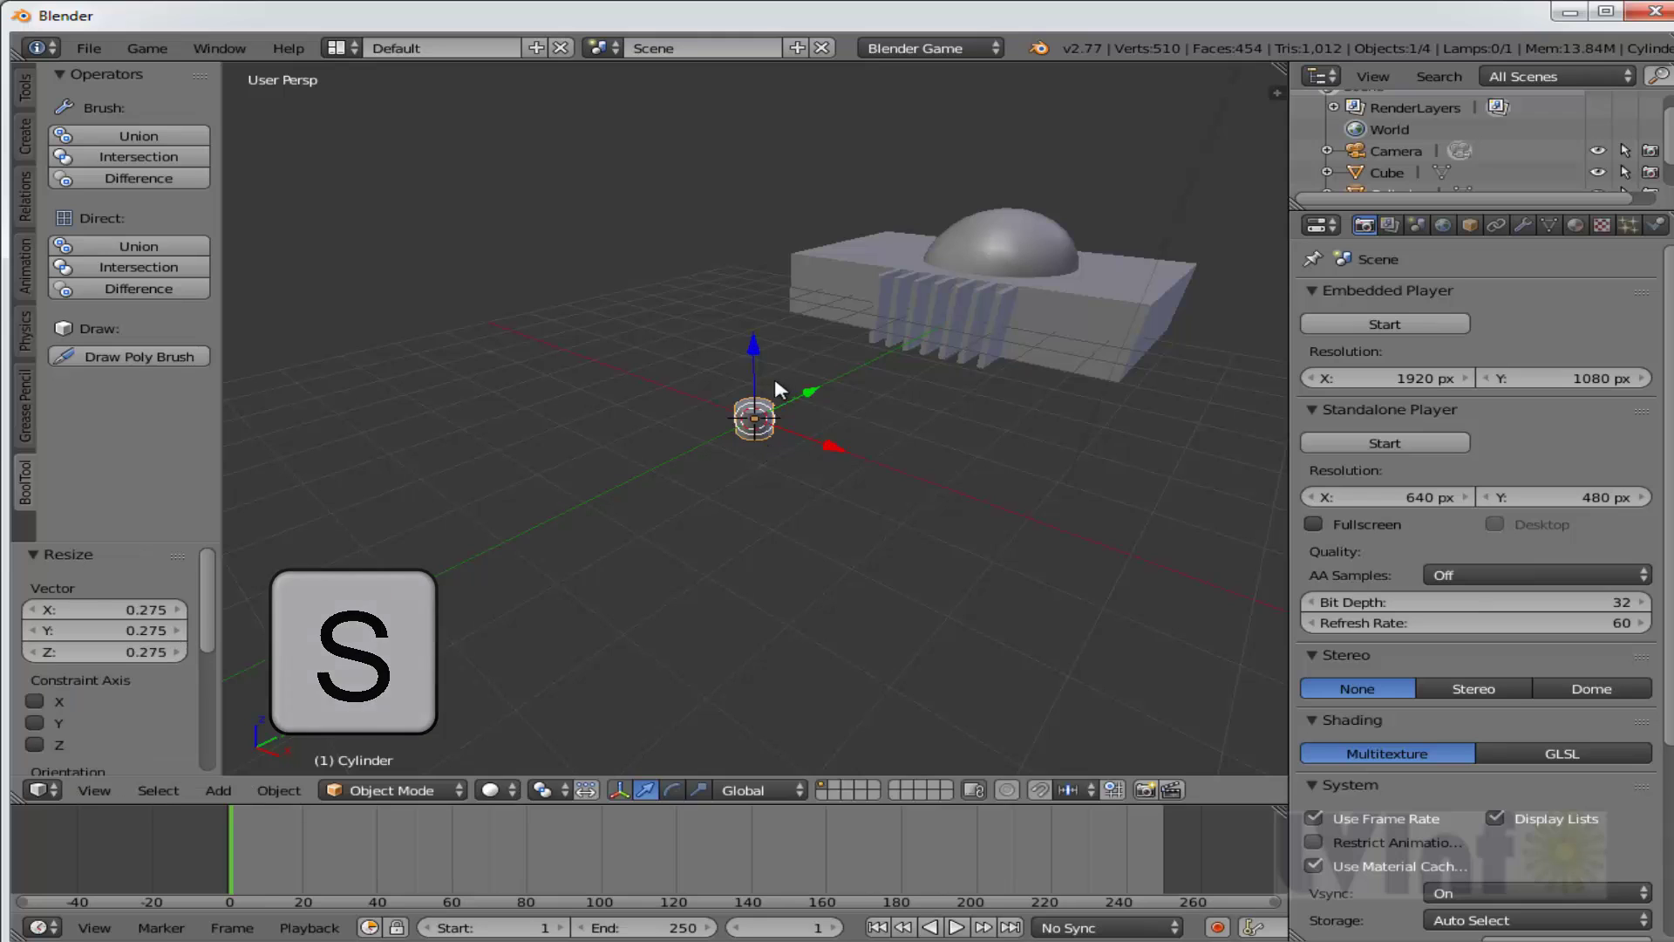
Raise the cylinder about 1.22 units along Z and stretch it about 4.32 times along Z.
left_click_drag(755, 344, 740, 290)
key("s")
key("z")
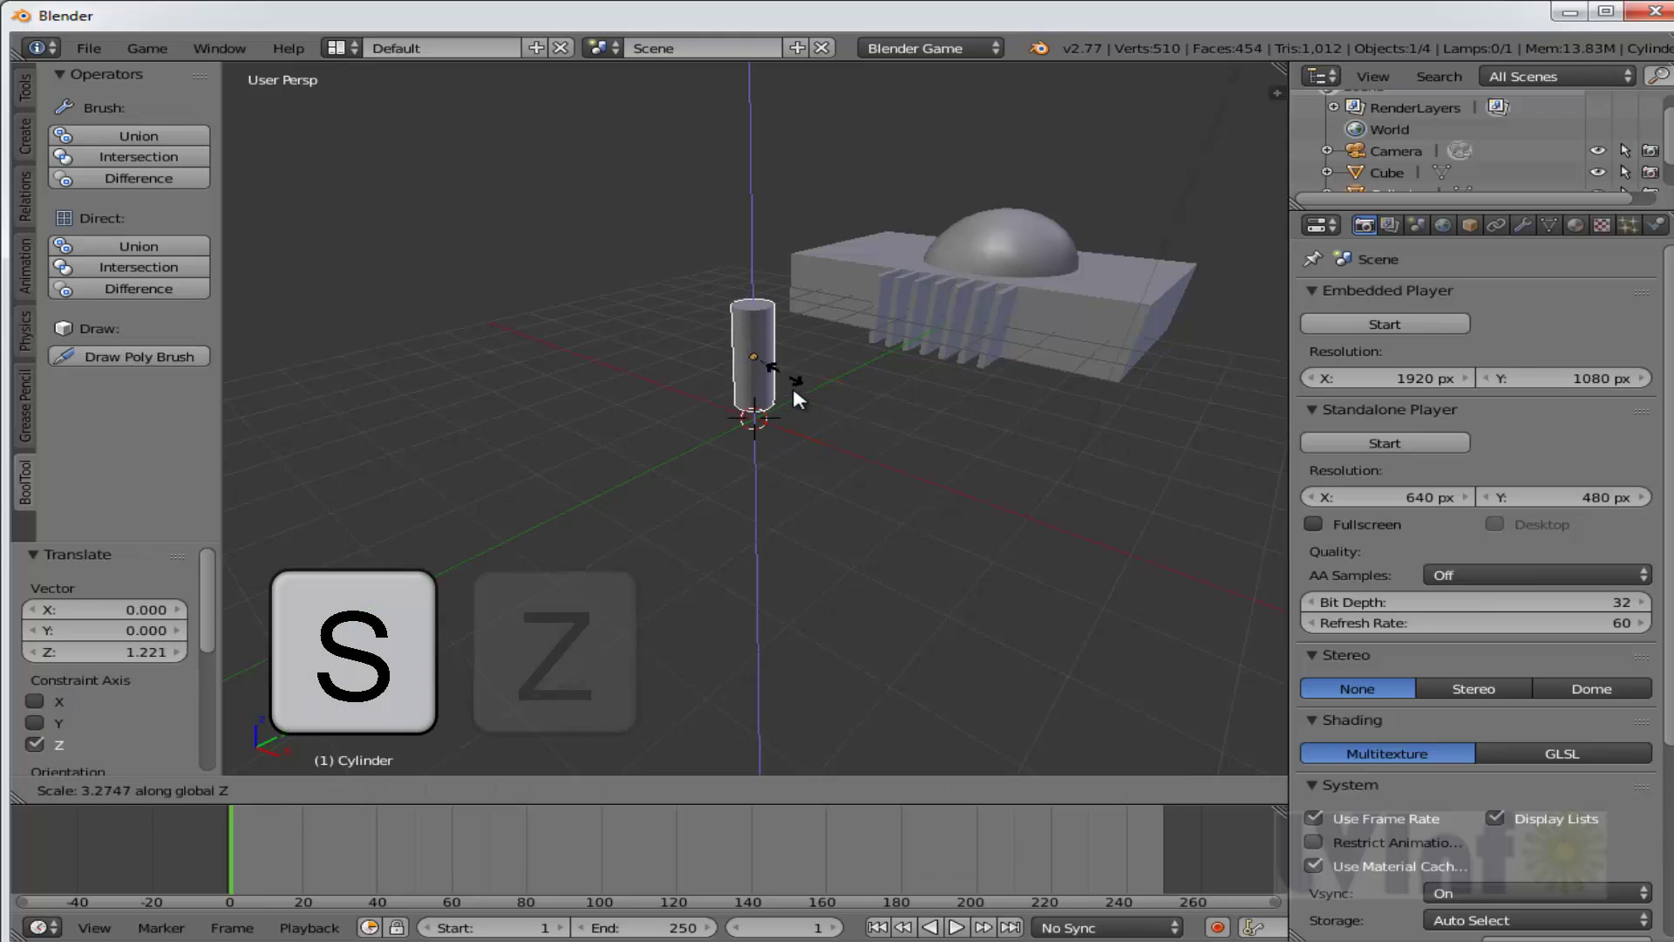
left_click(794, 381)
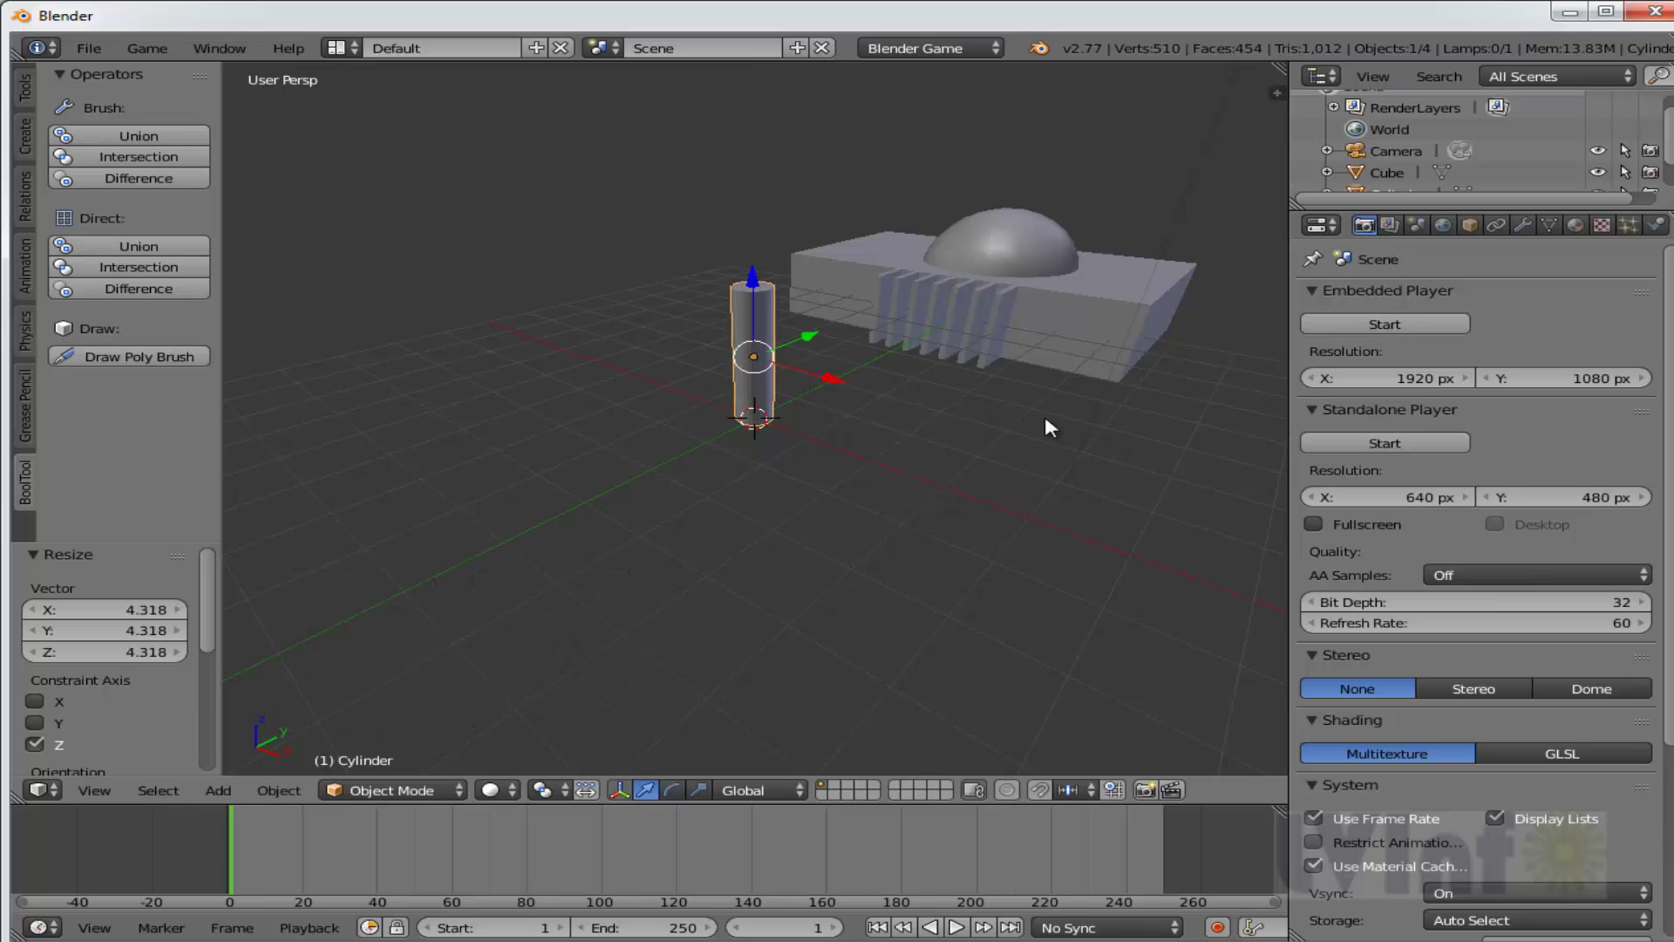
Move the domed block about 7.75 units along negative Y, back to the cylinder.
right_click(1086, 345)
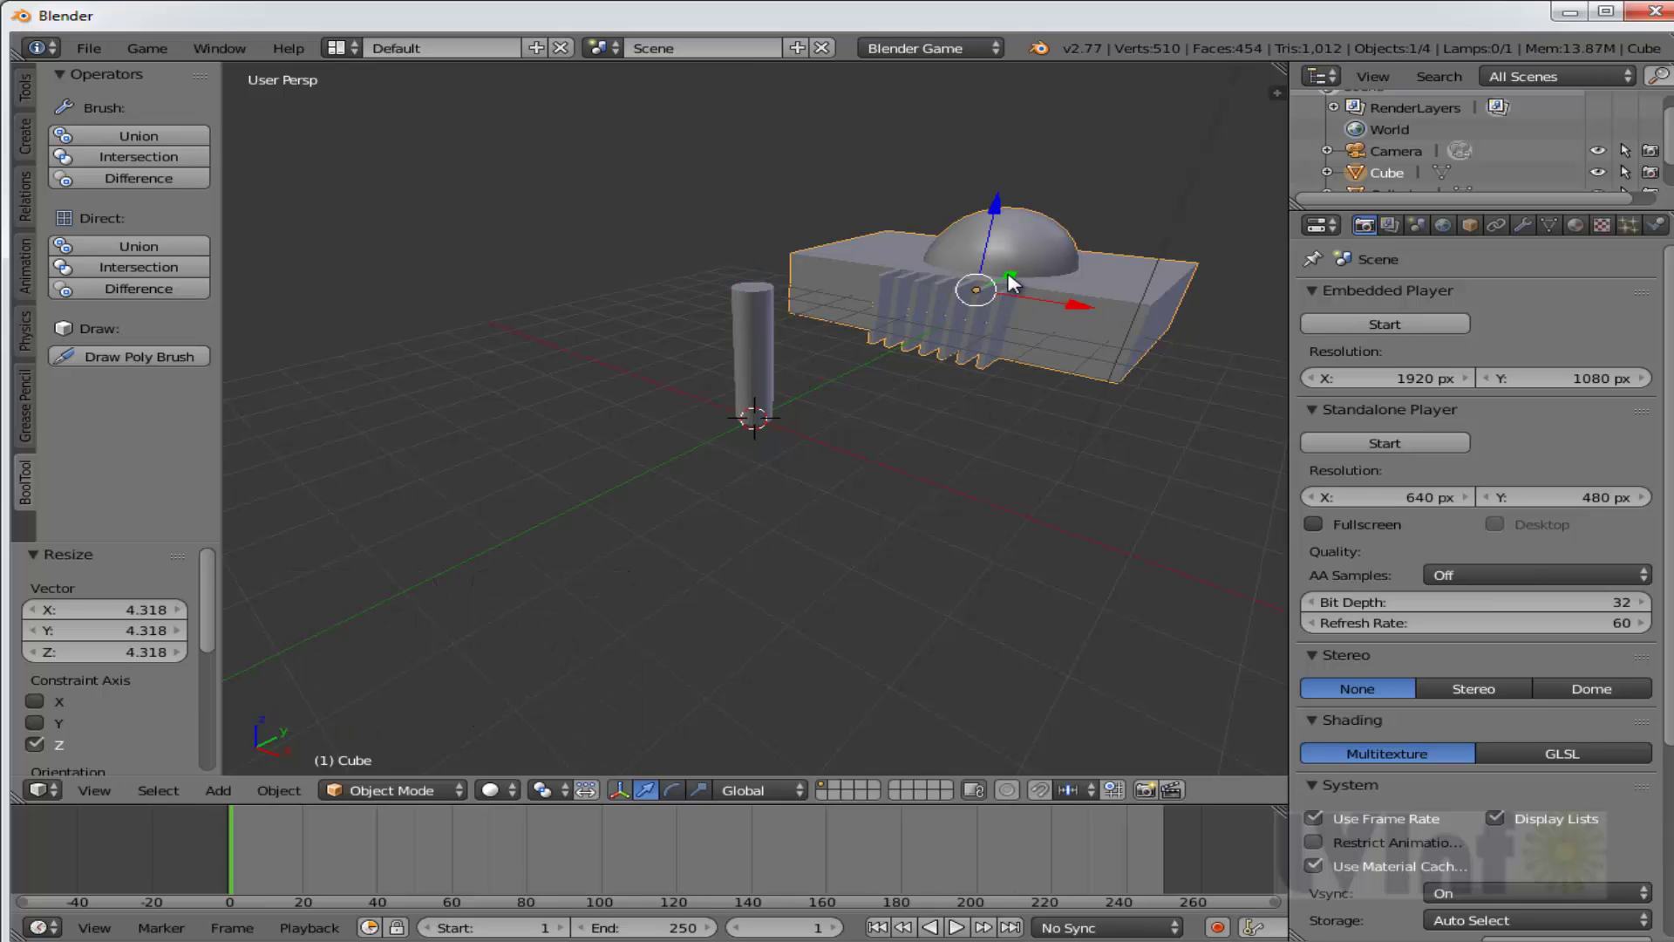
left_click_drag(1002, 280, 887, 361)
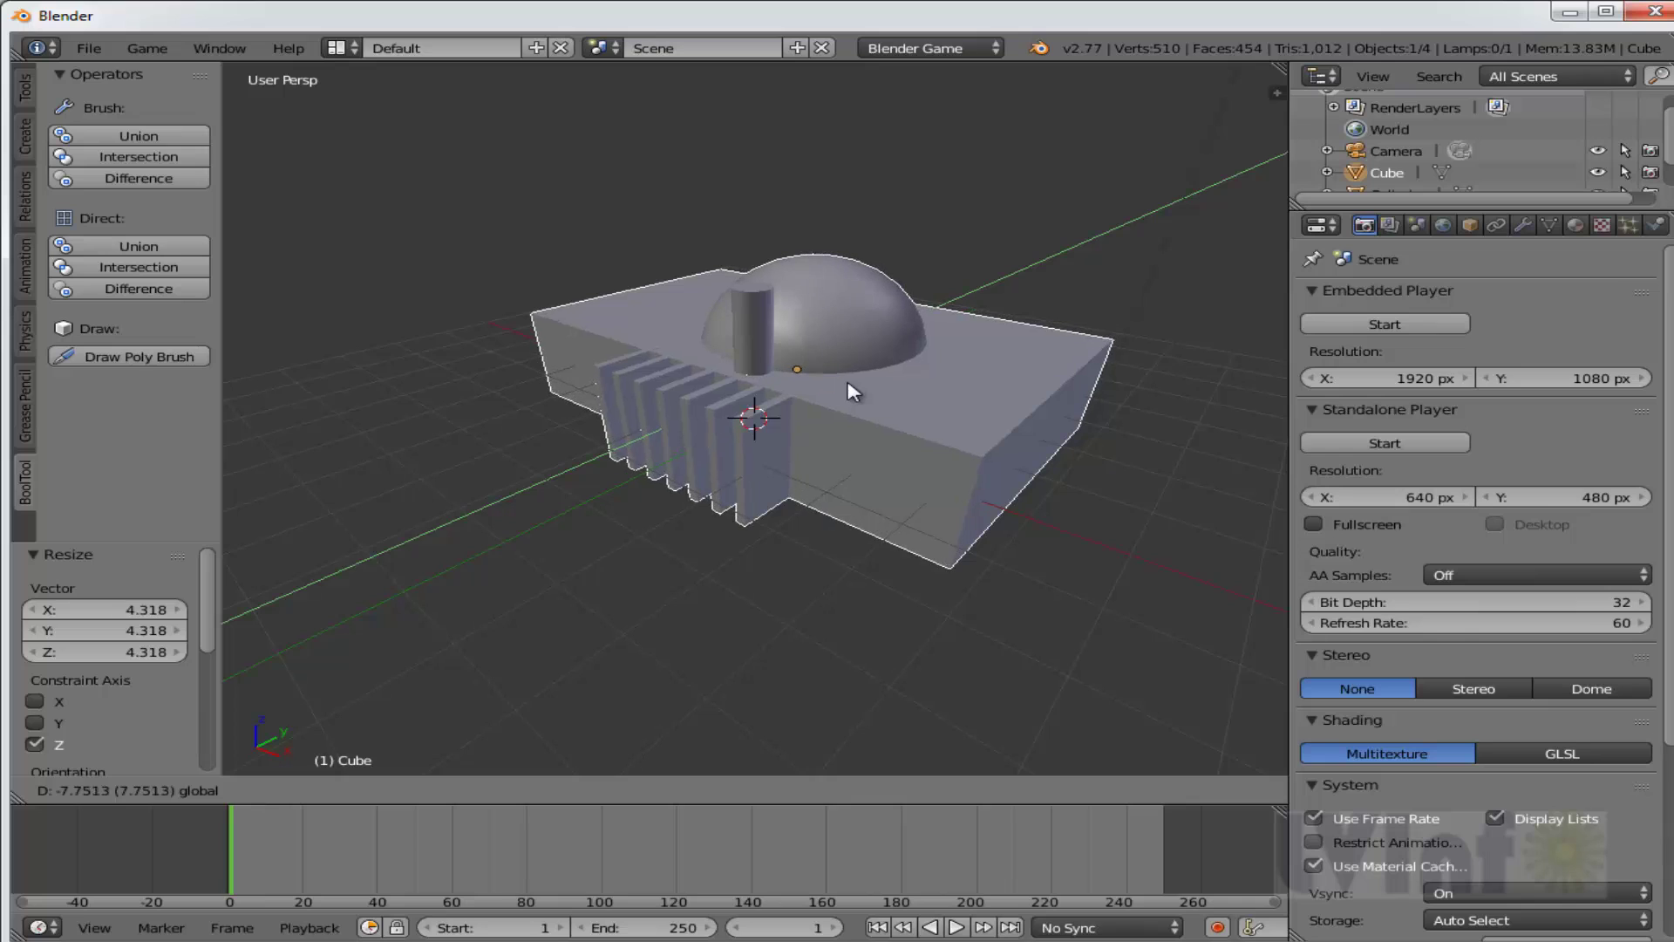
left_click(851, 387)
Move the cylinder about 3.01 units along positive X to the block's front corner.
right_click(747, 307)
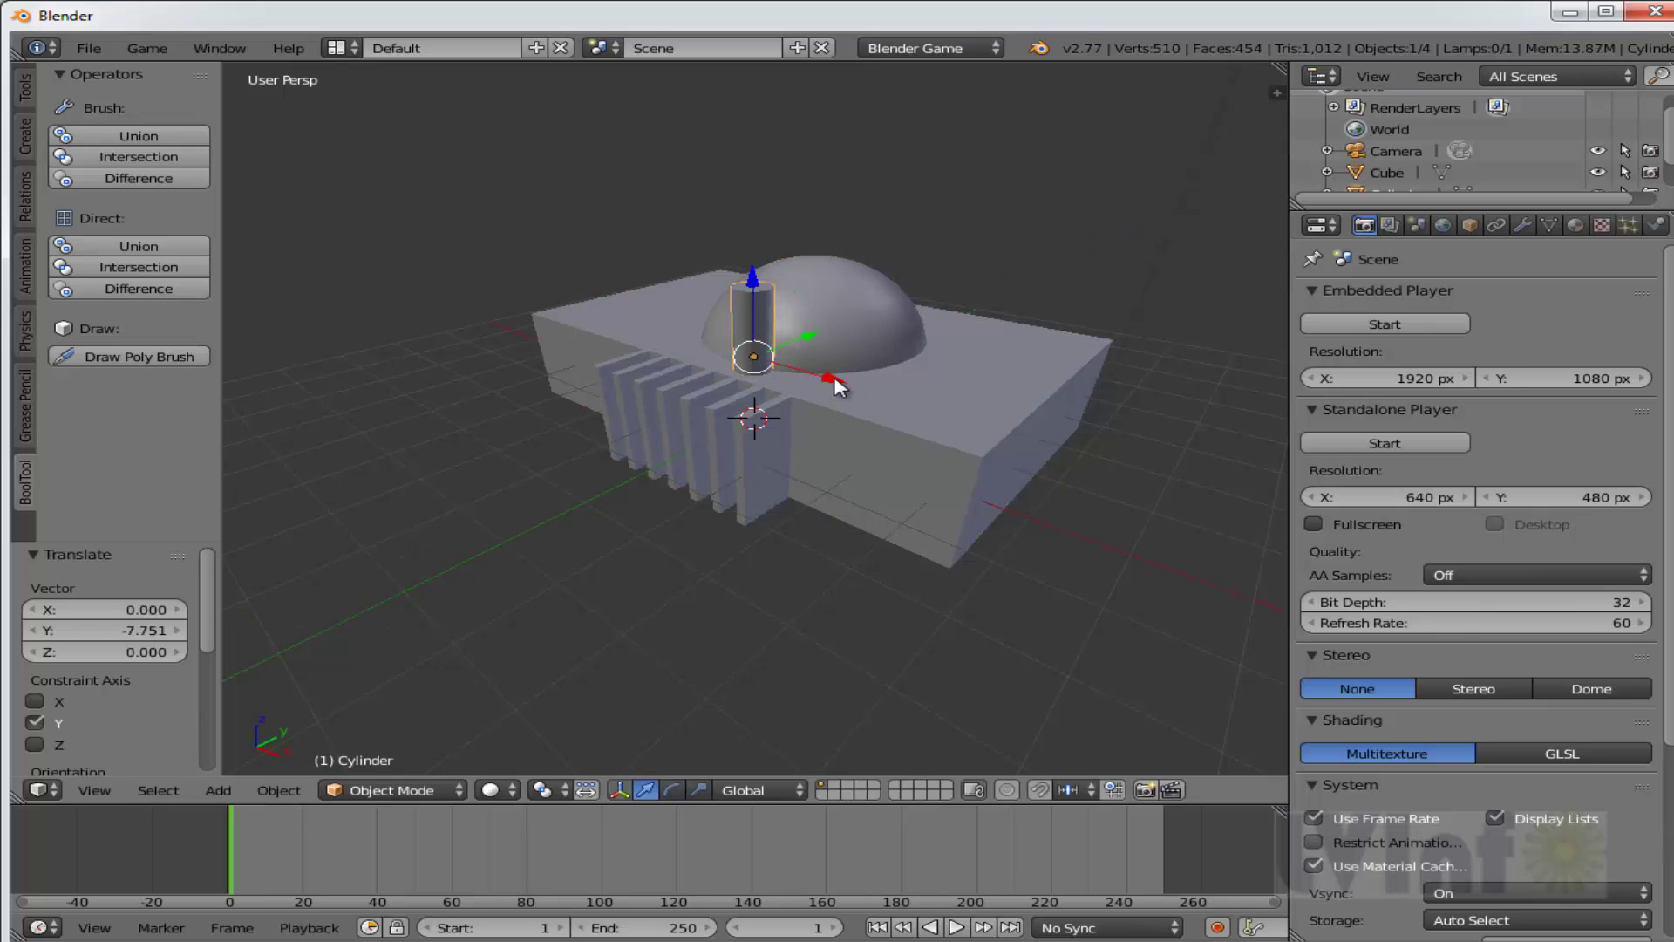
key("g")
key("x")
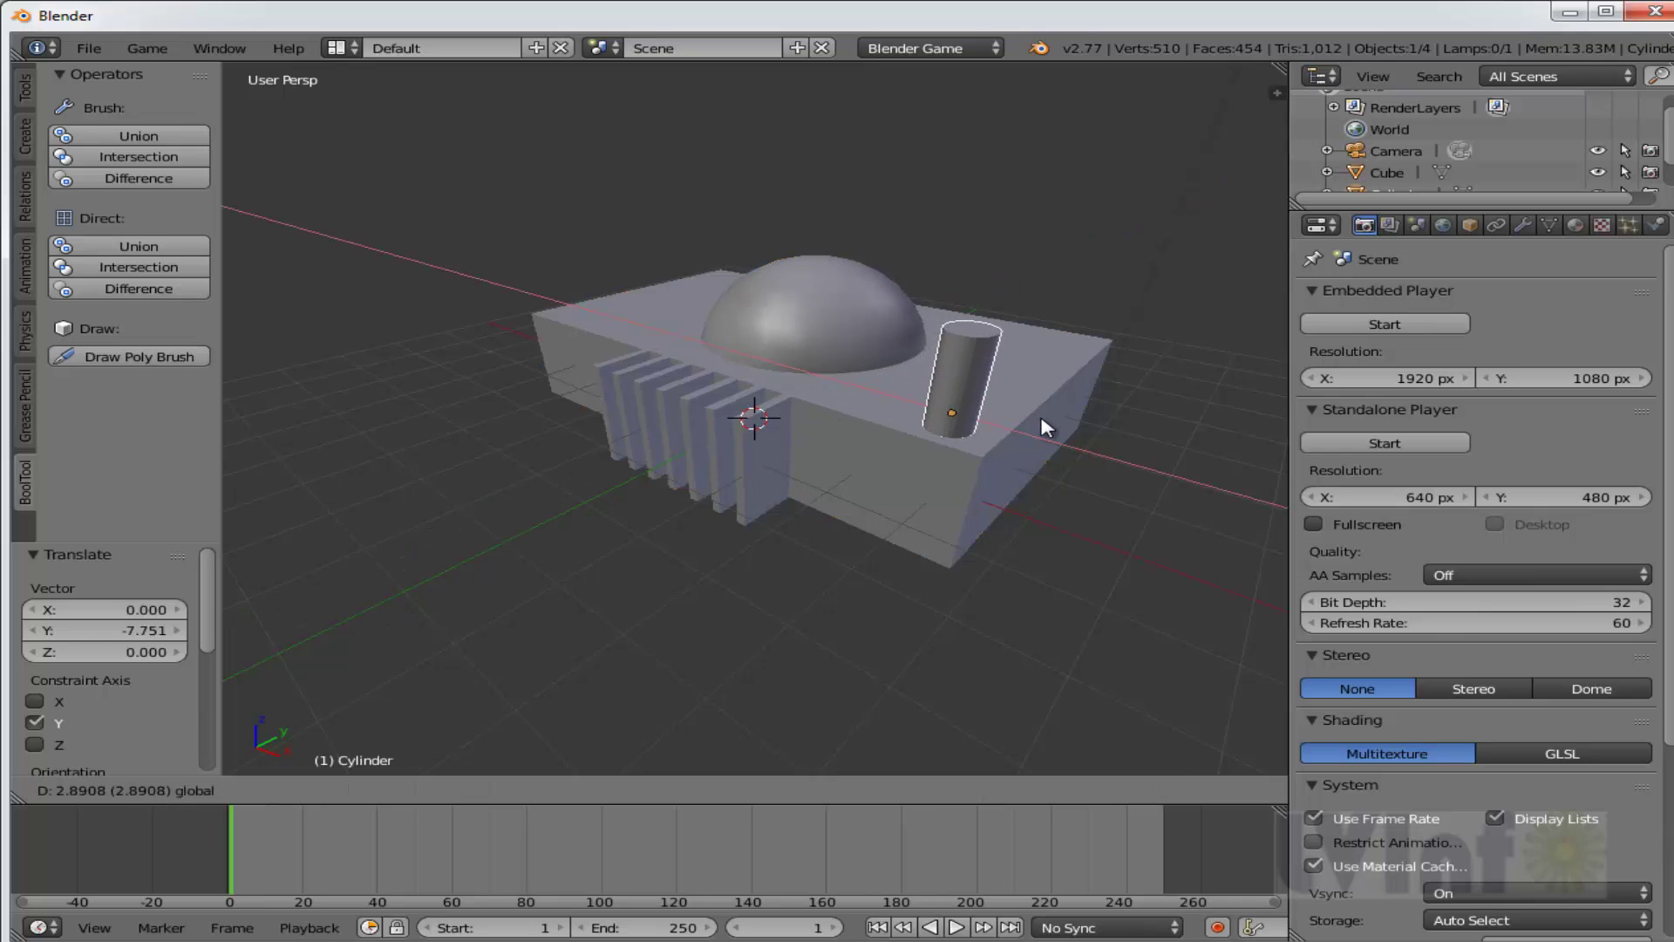
left_click(1121, 440)
middle_click_drag(1117, 431, 951, 456)
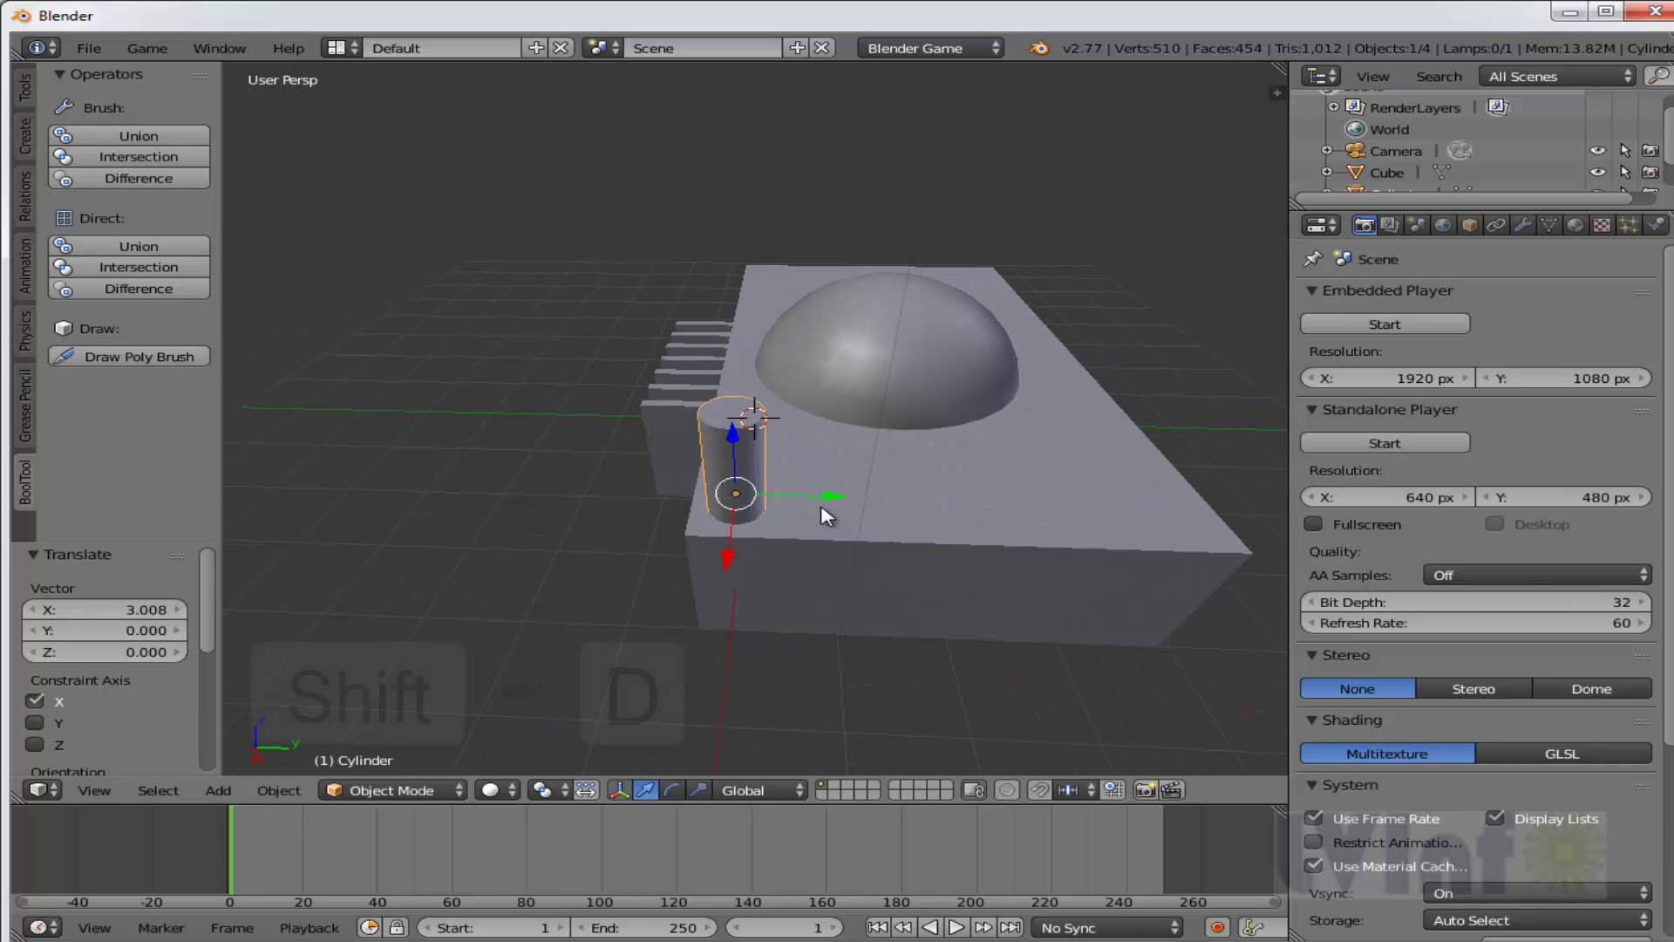
Duplicate the corner cylinder about 4.00 units along positive Y to the block's neighbouring corner.
key("shift+d")
key("y")
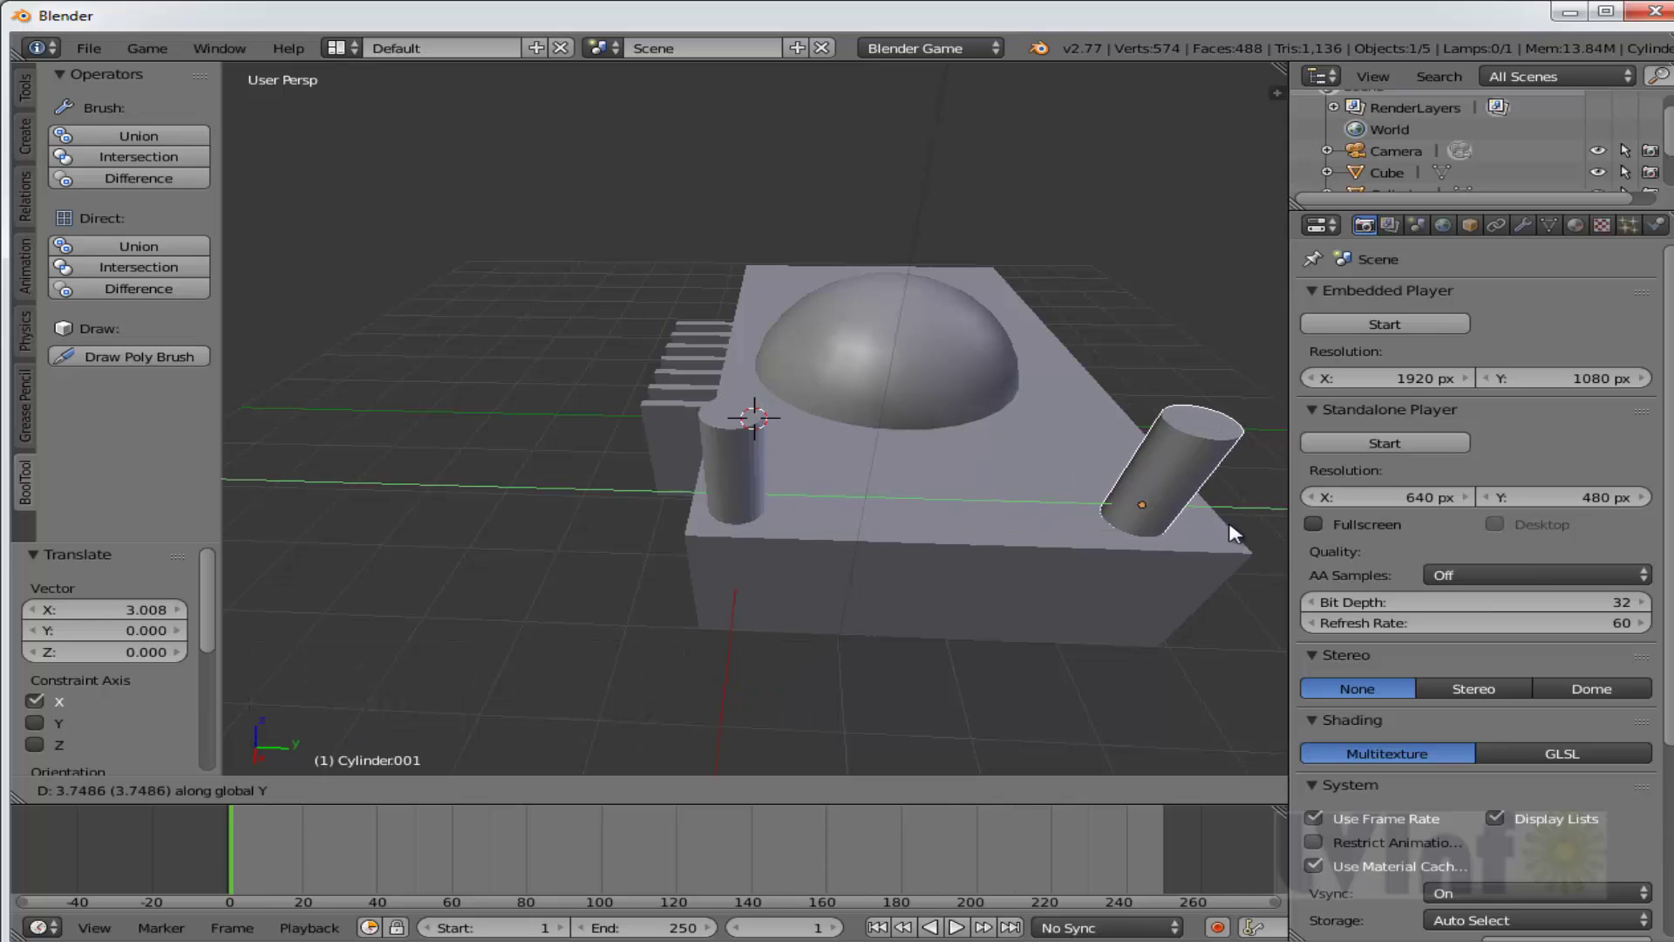
left_click(1182, 532)
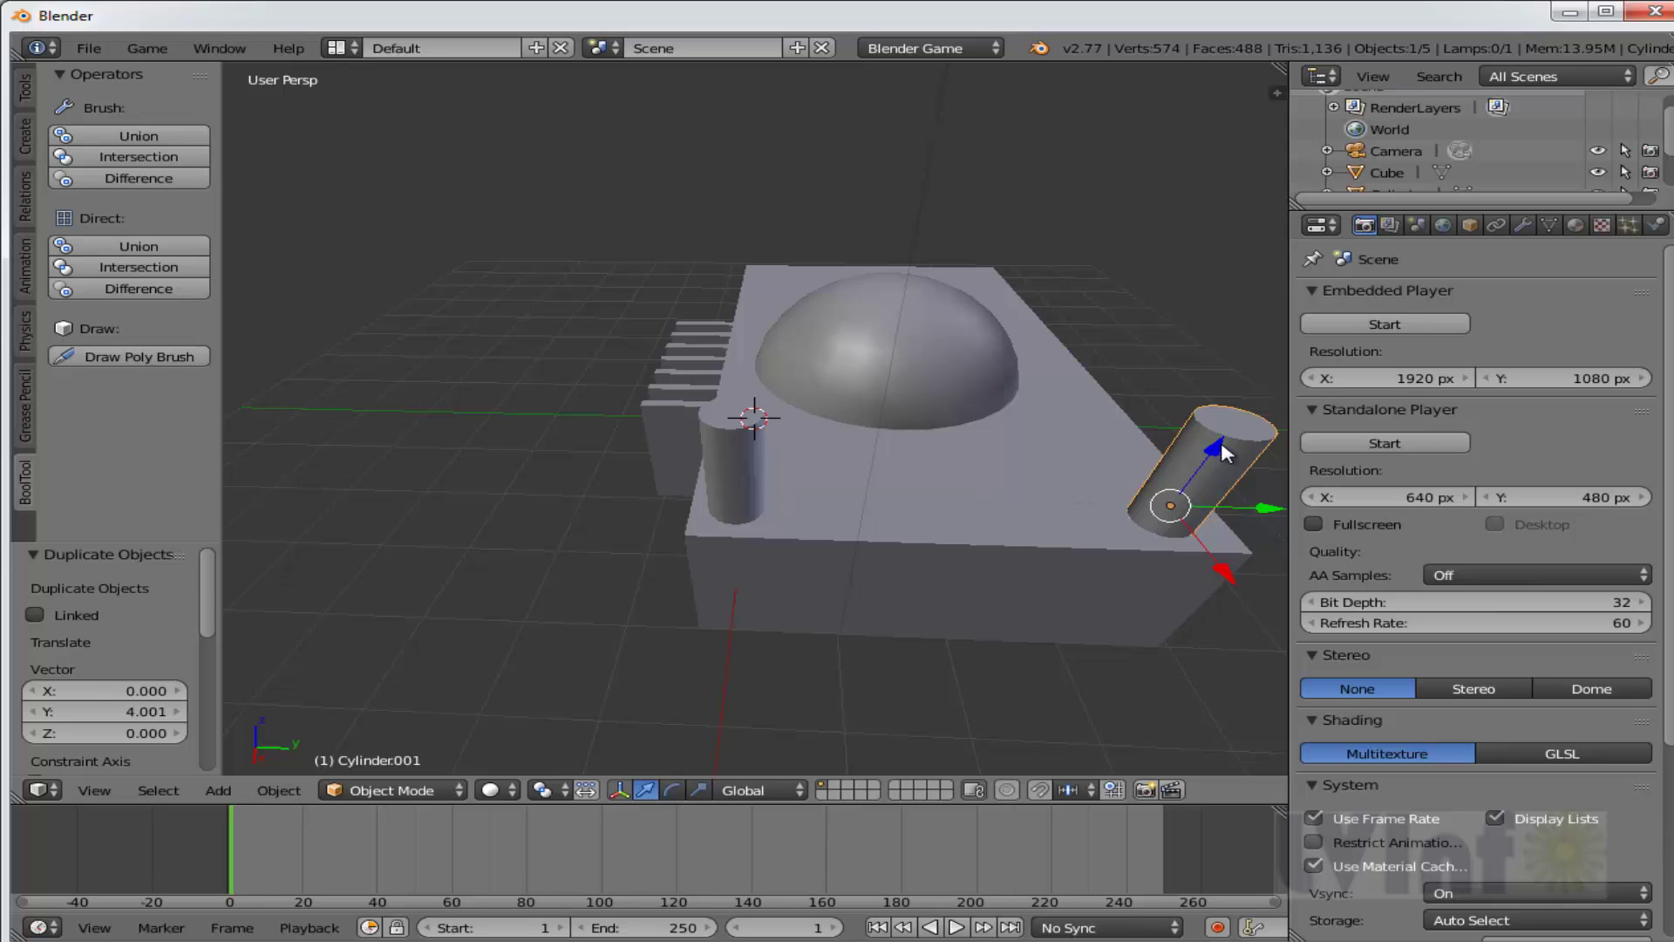
Duplicate both corner cylinders together about 7.46 units along negative X to the block's opposite end.
right_click(747, 458, "shift")
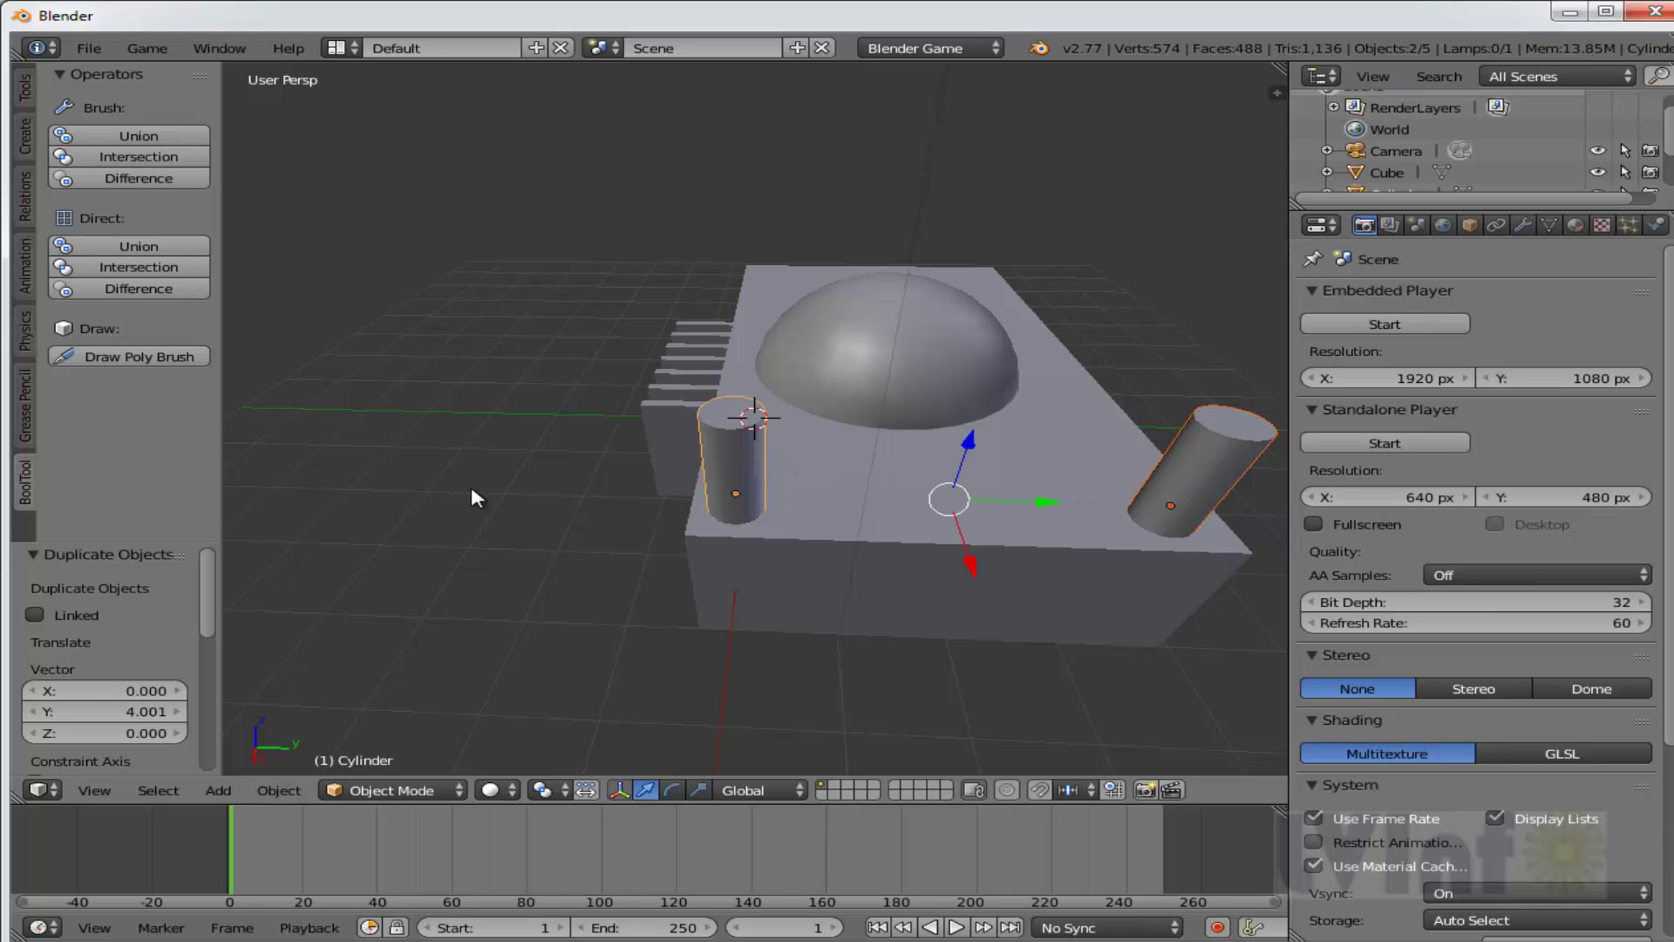
middle_click_drag(490, 492, 811, 481)
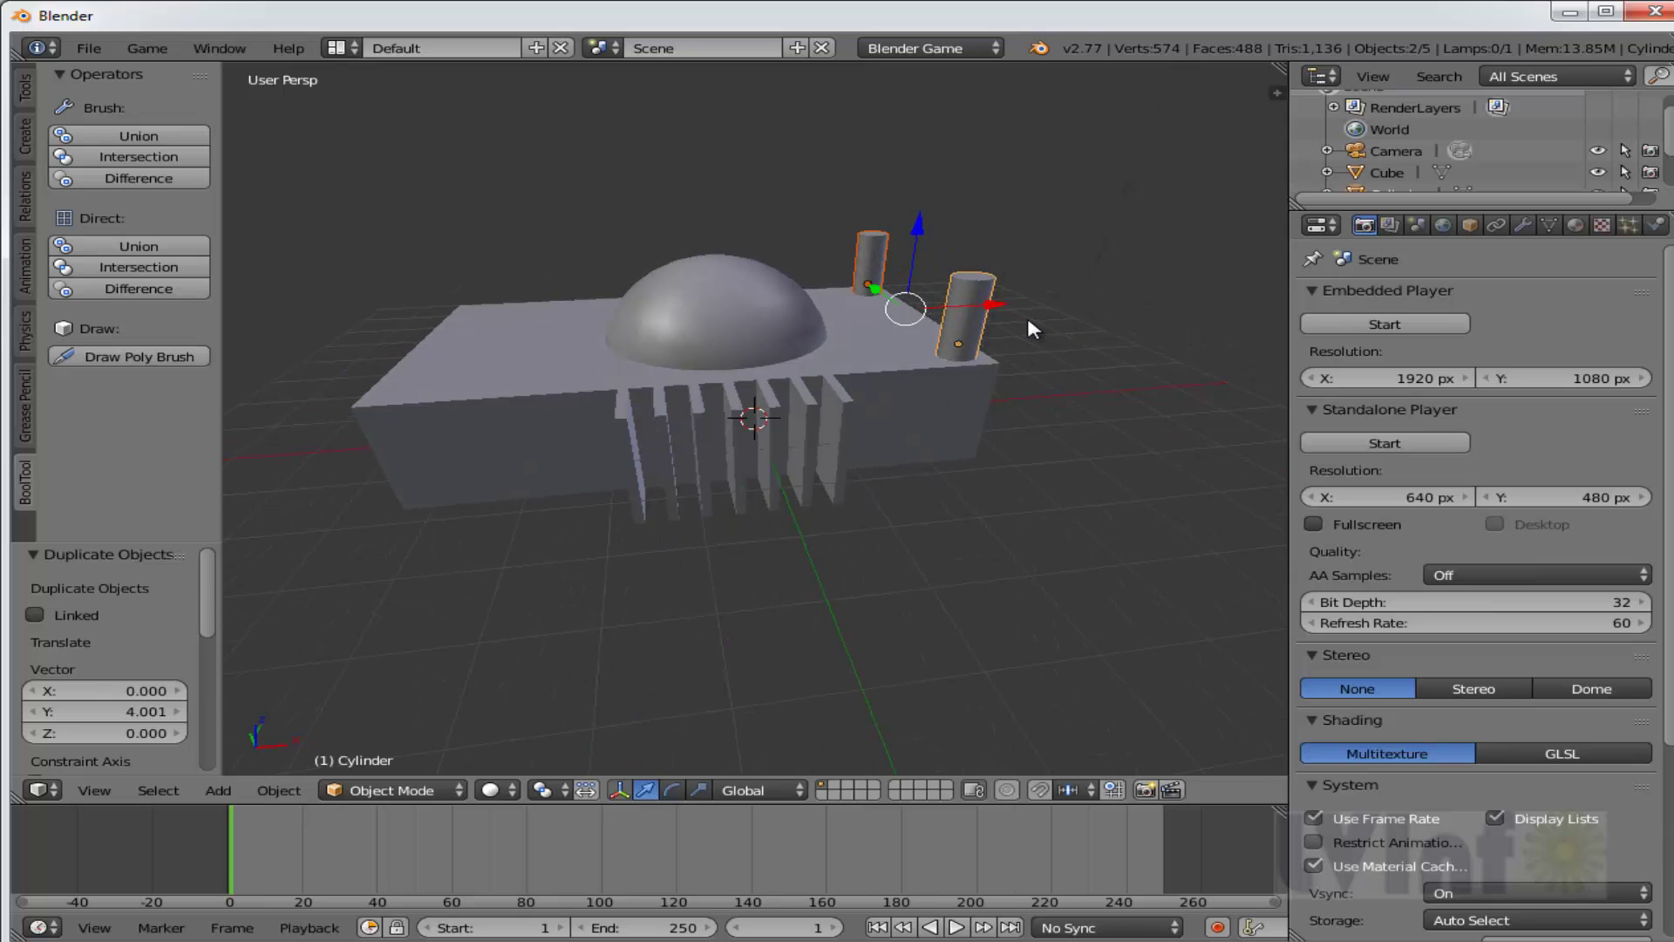
key("shift+d")
key("x")
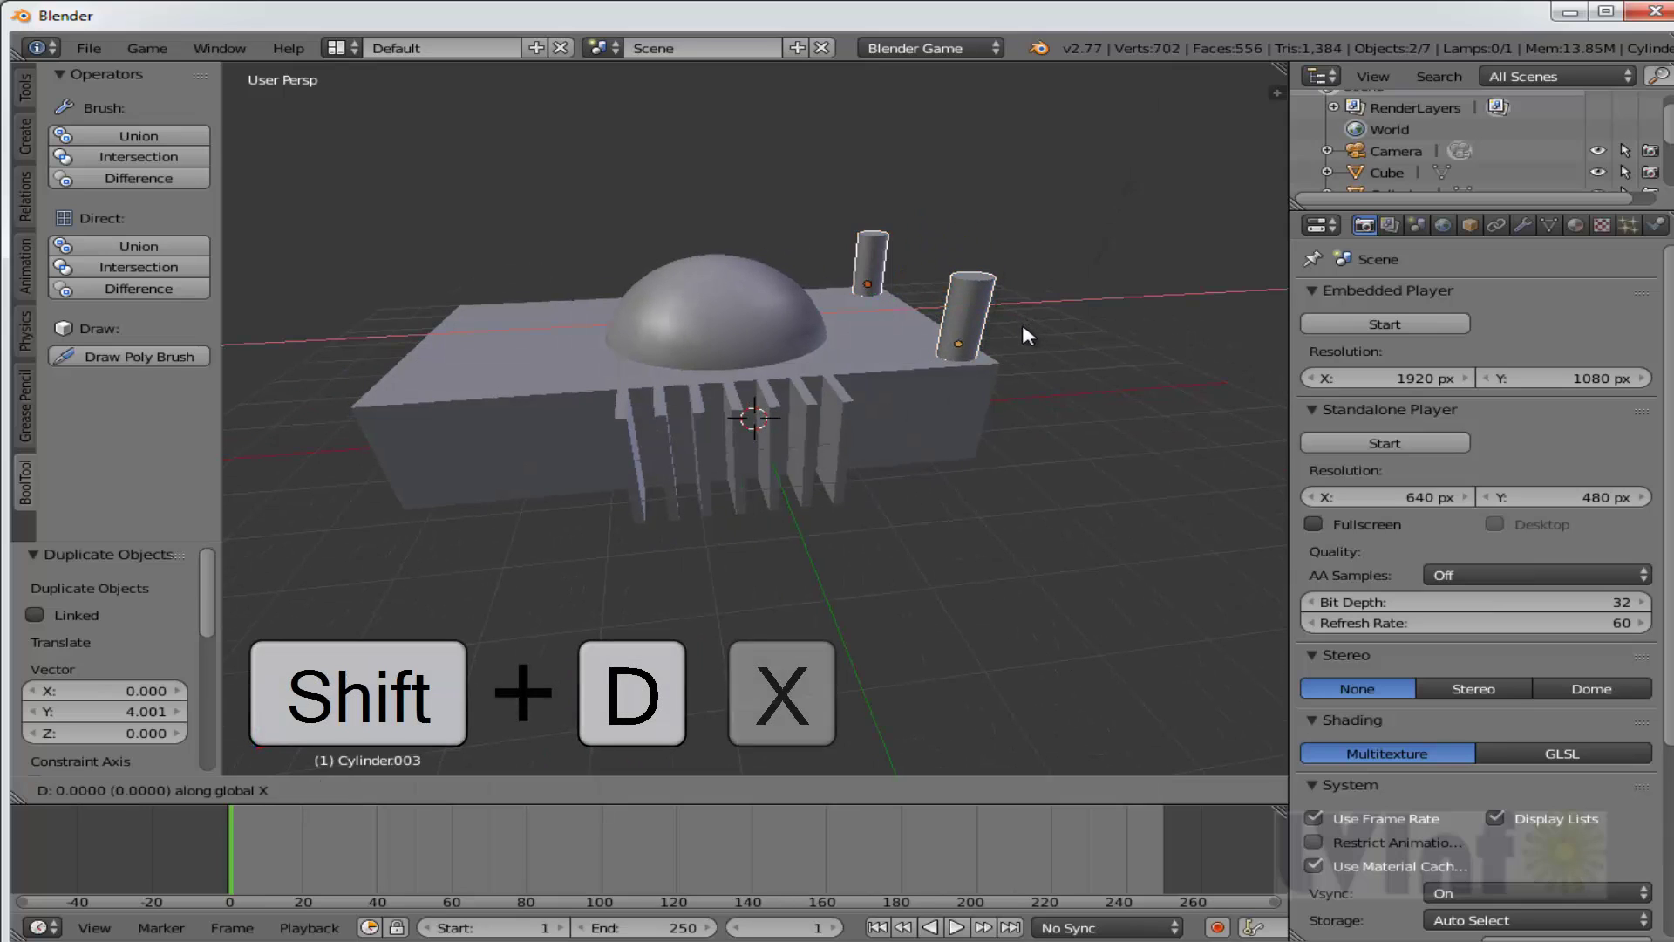
left_click(579, 337)
middle_click_drag(579, 337, 698, 338)
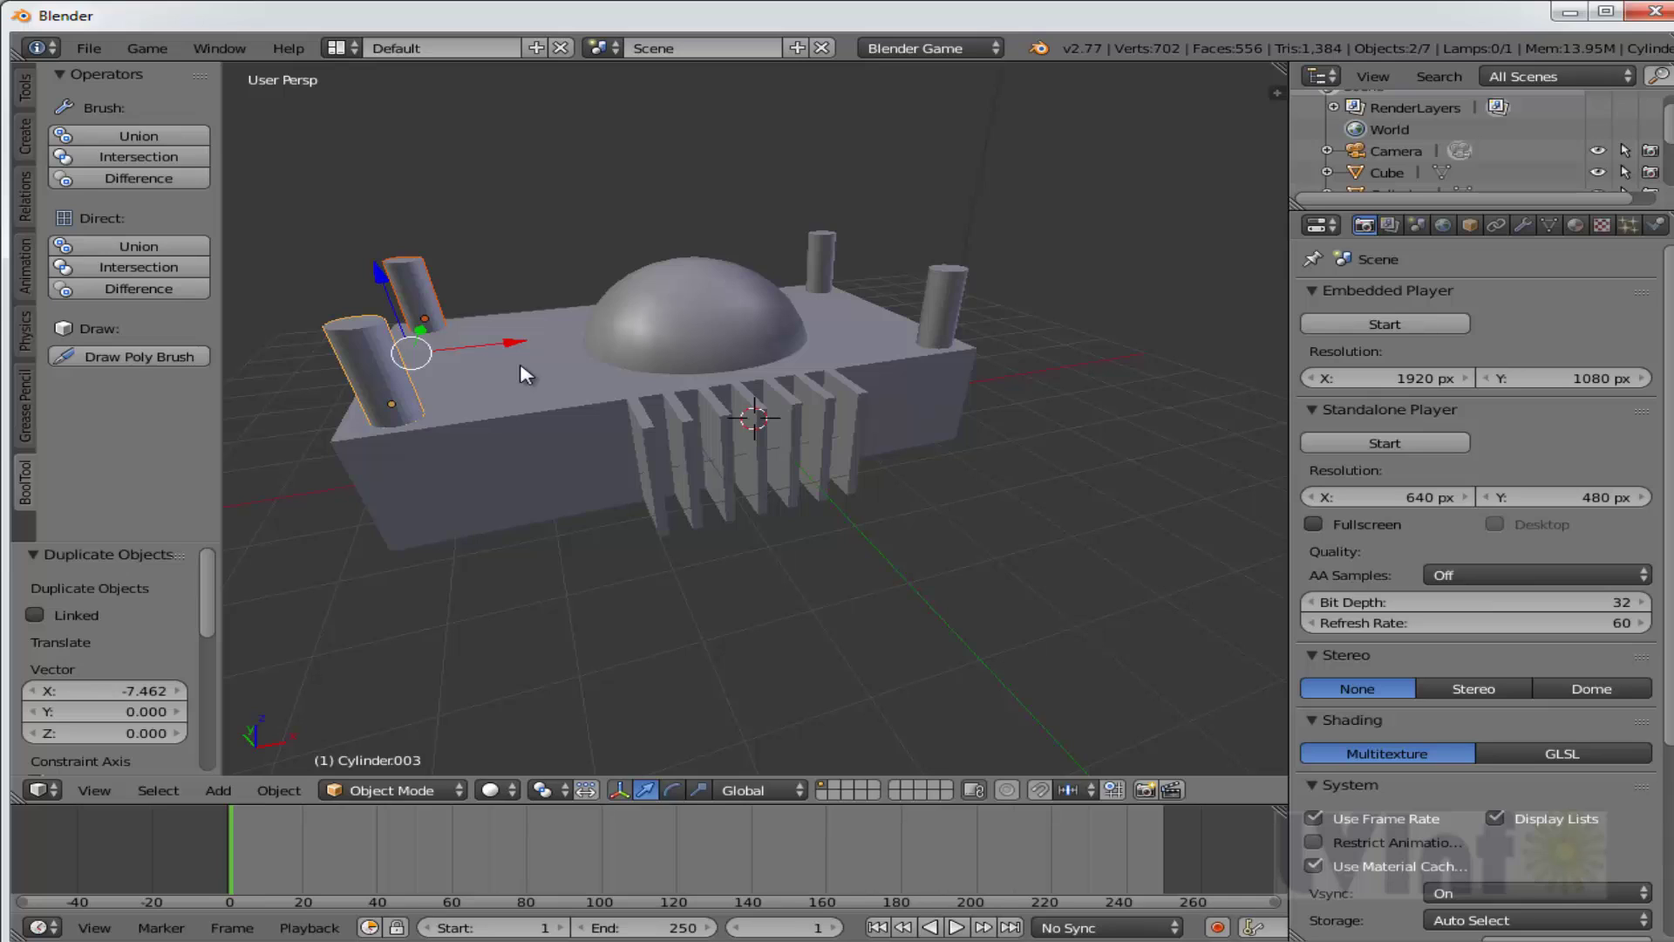
Select all four corner cylinders and join them into one object.
right_click(366, 334)
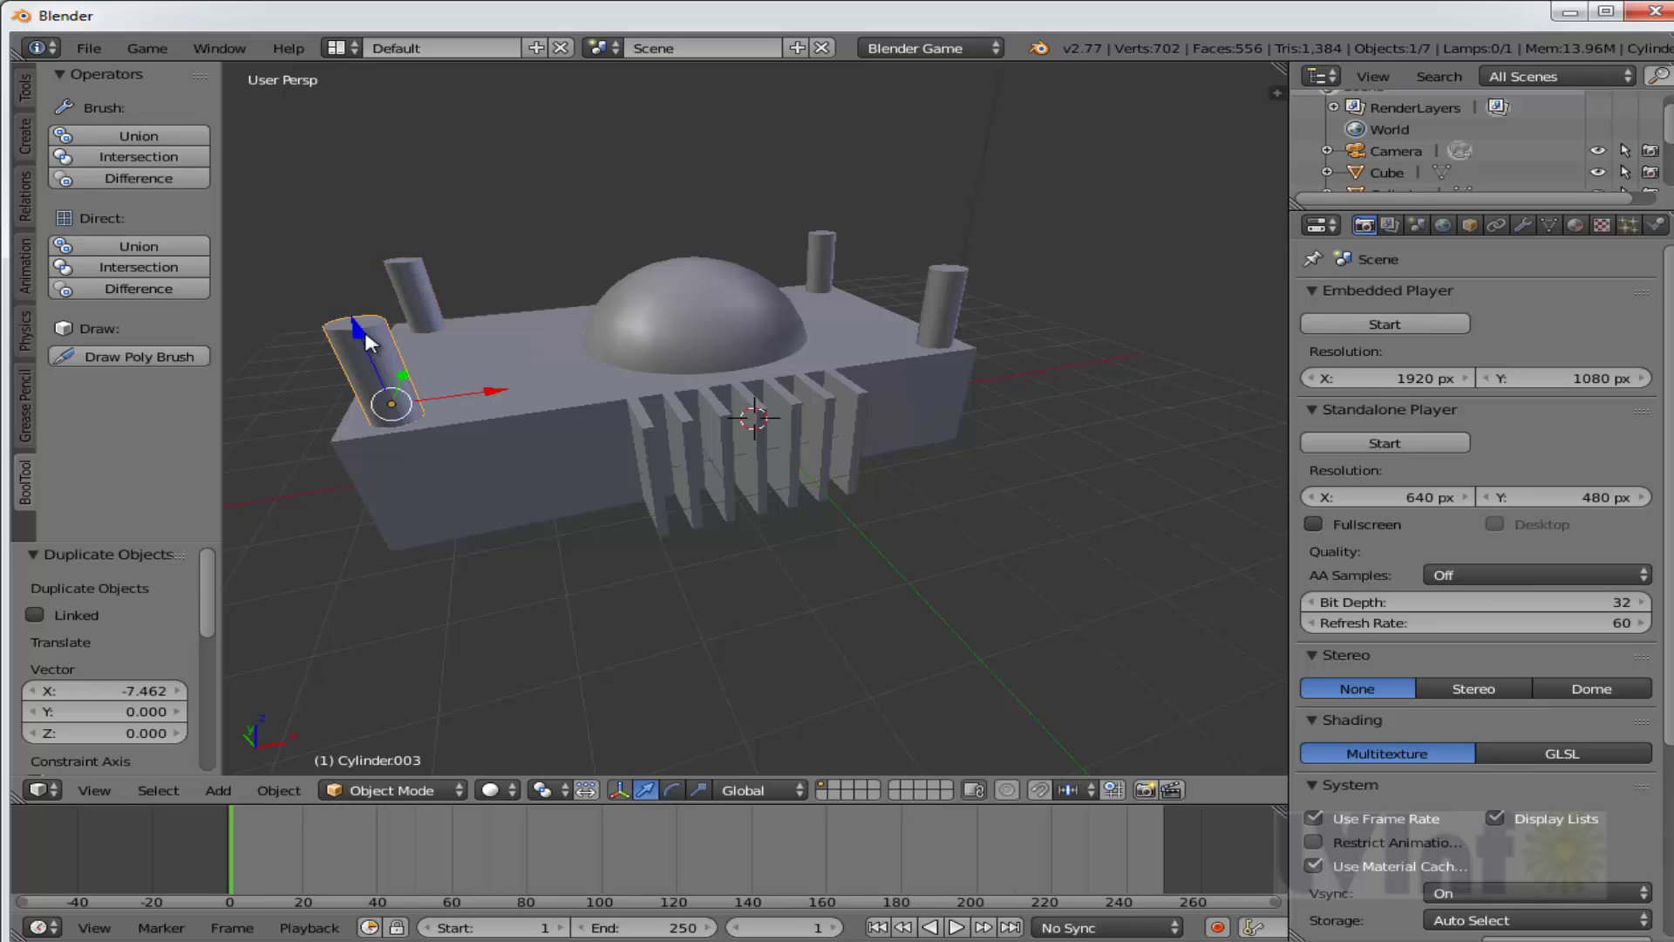
right_click(420, 274, "shift")
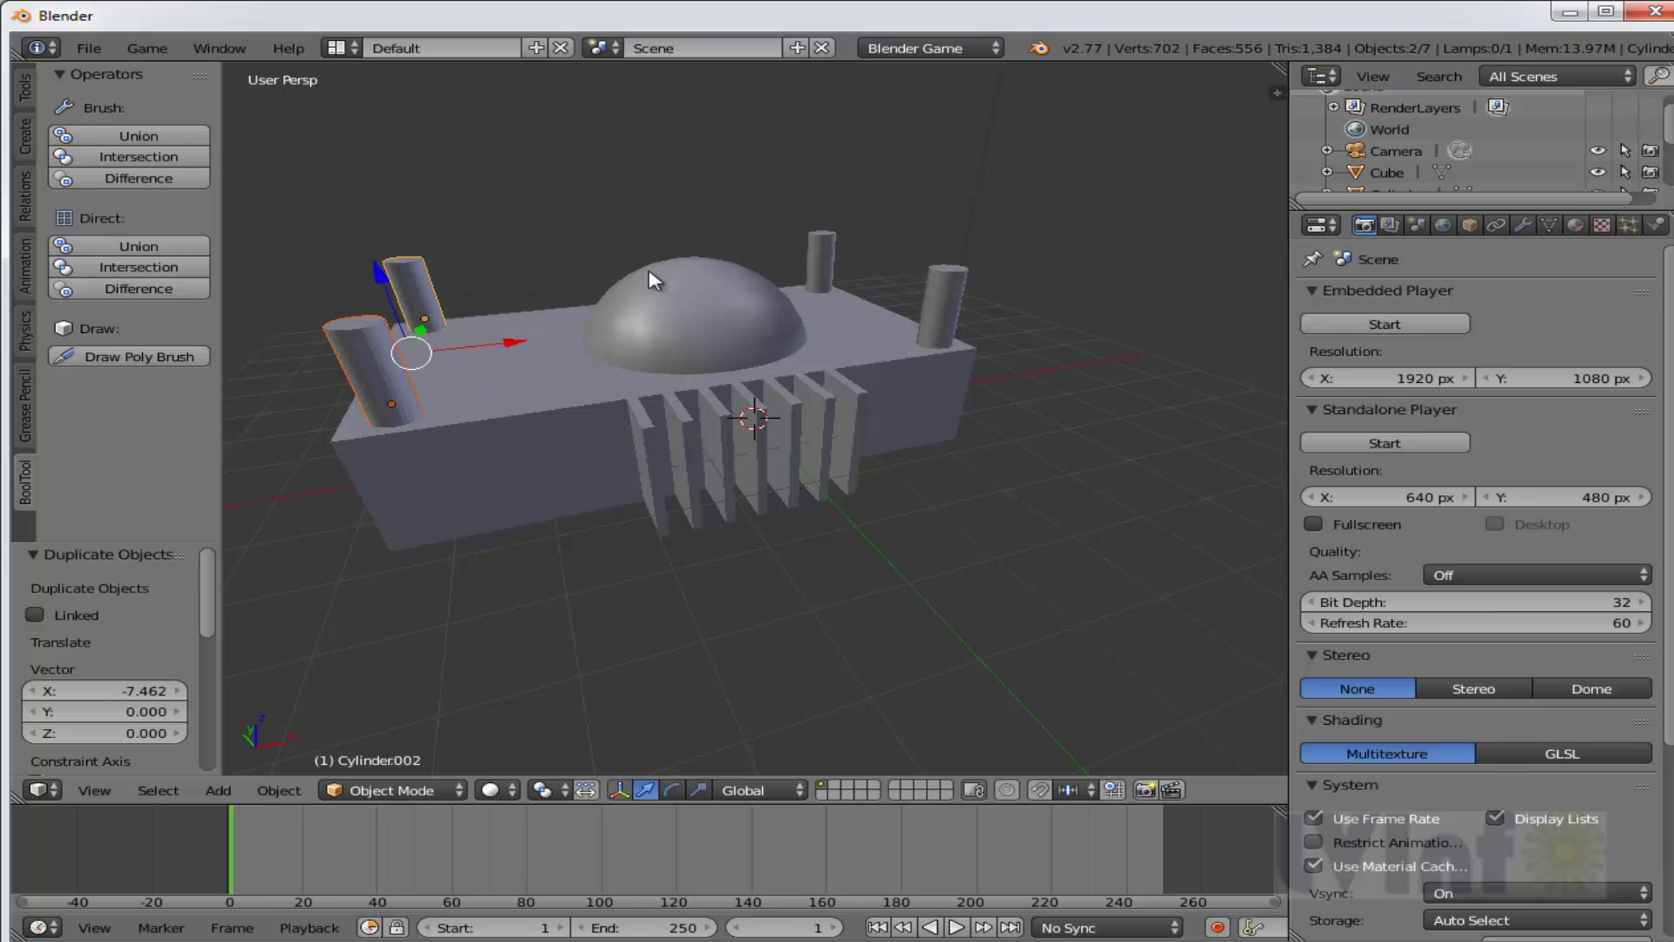
right_click(830, 249, "shift")
right_click(966, 299, "shift")
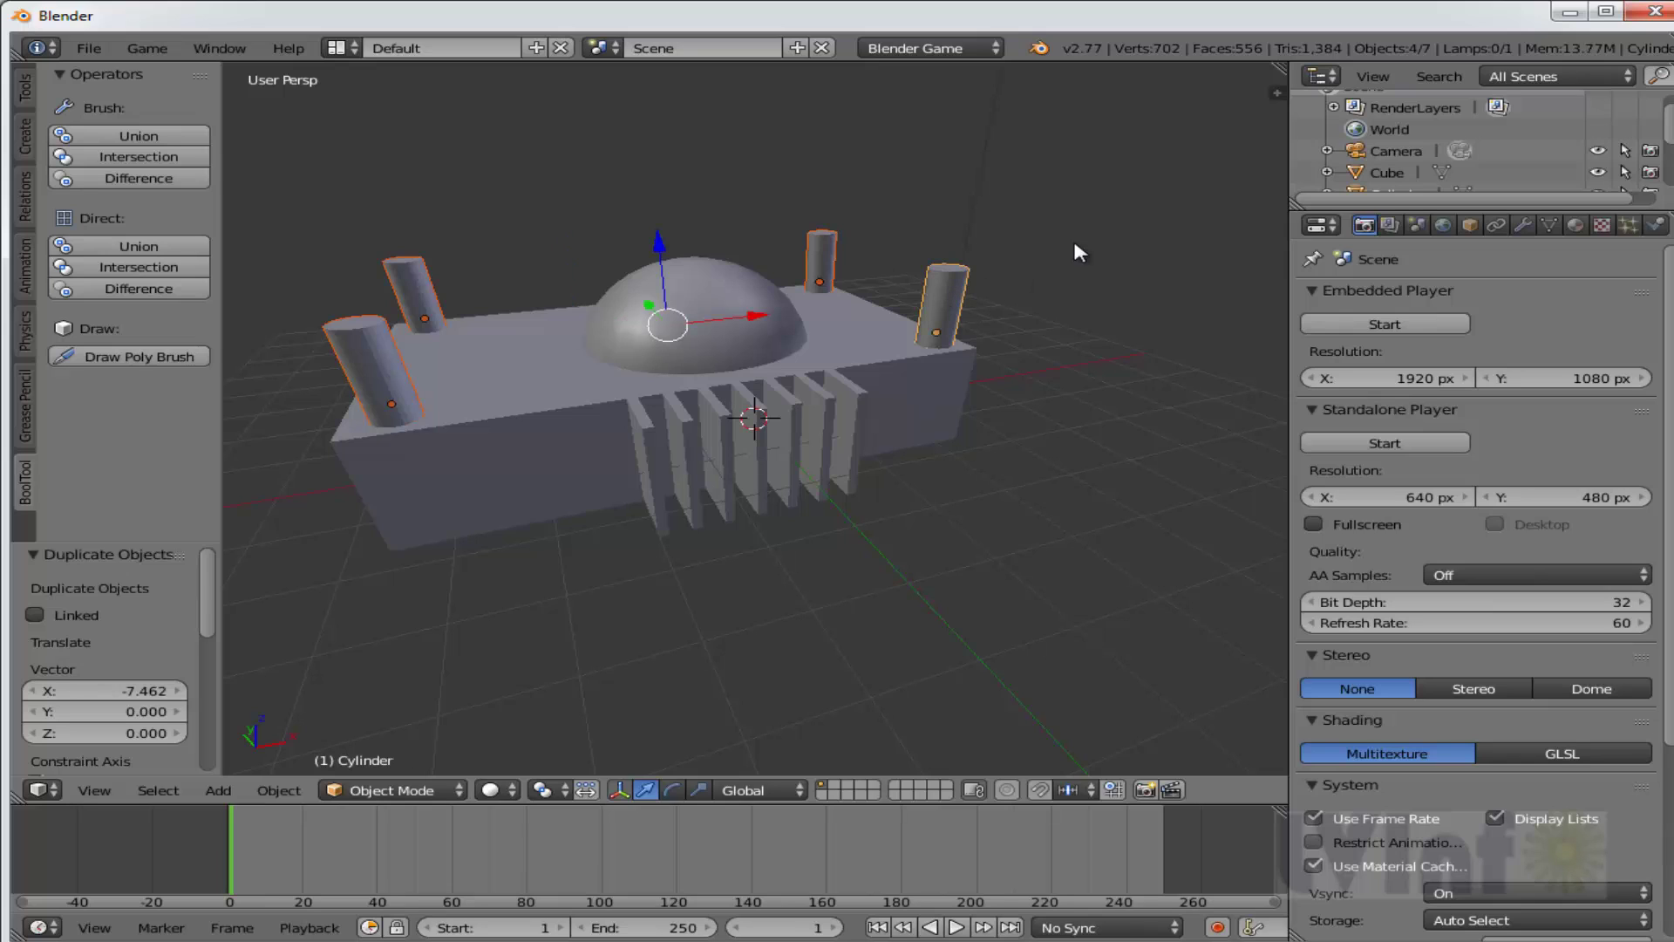
key("ctrl+j")
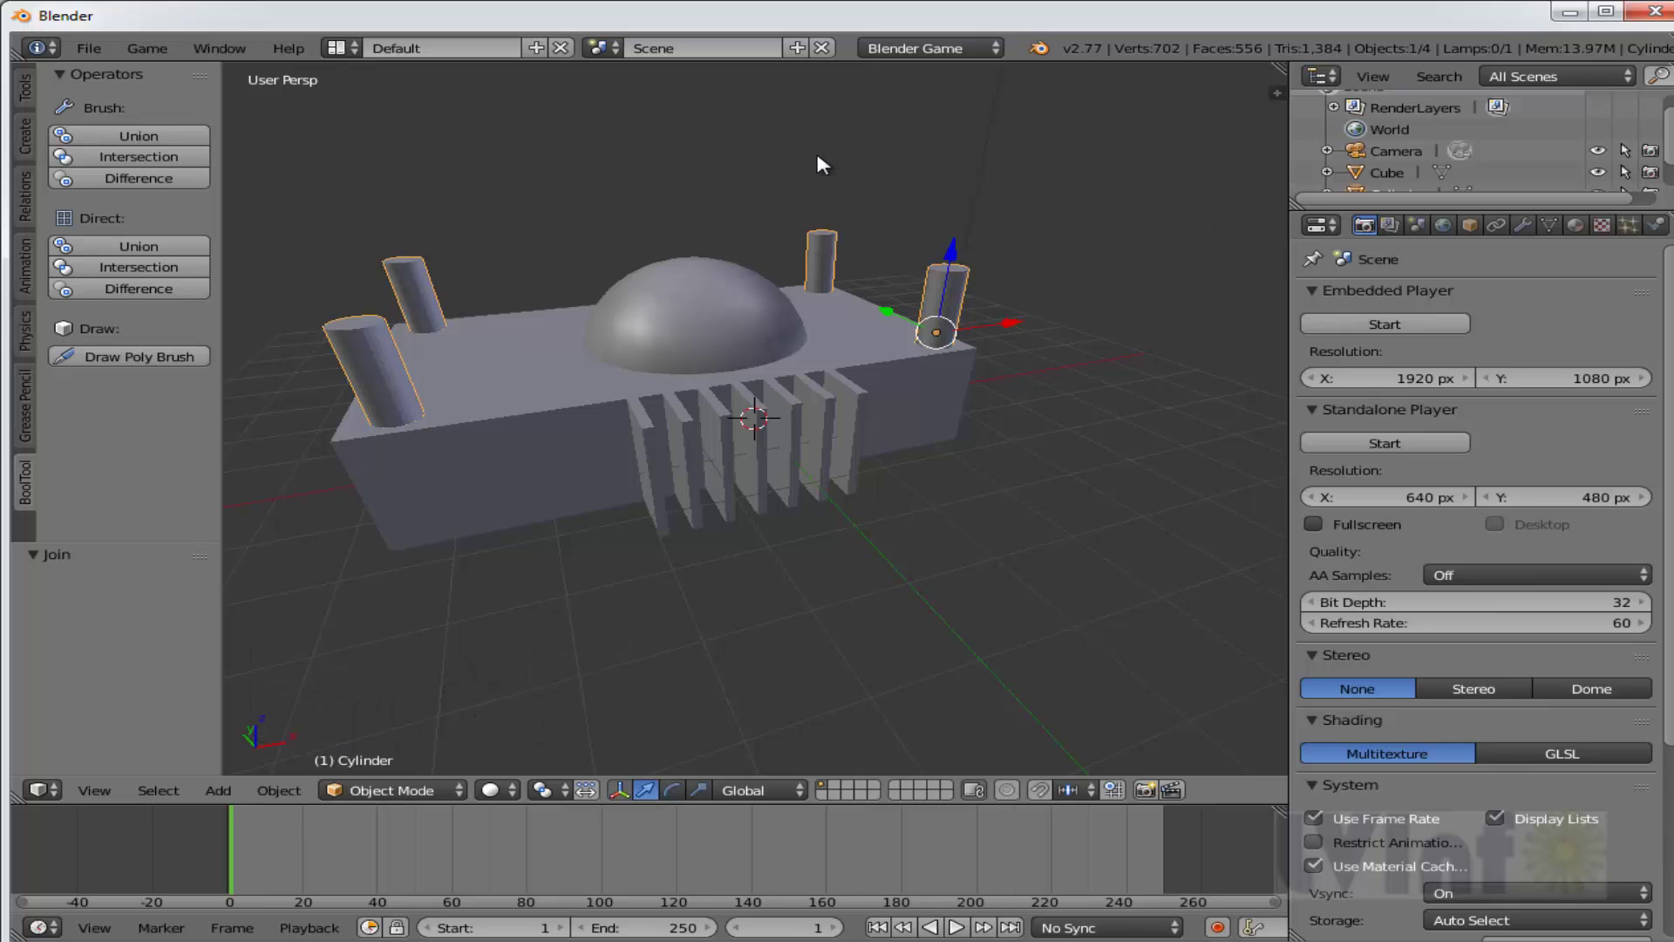
Subtract the joined cylinders from the domed block with a BoolTool Difference brush.
right_click(543, 400, "shift")
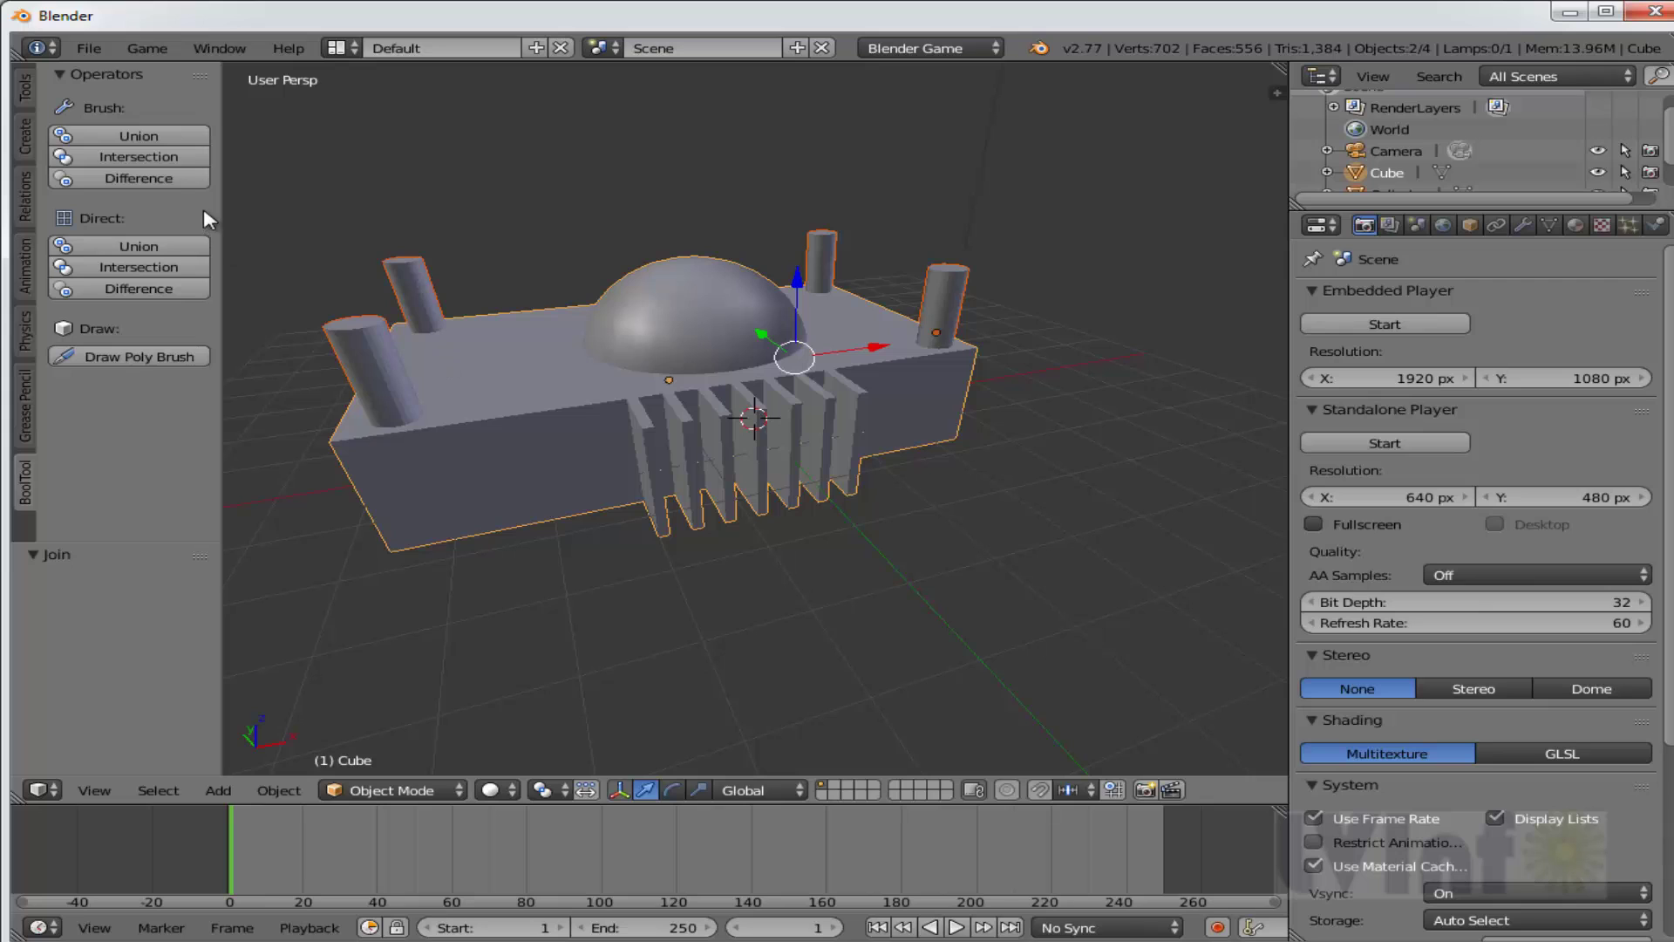
left_click(131, 180)
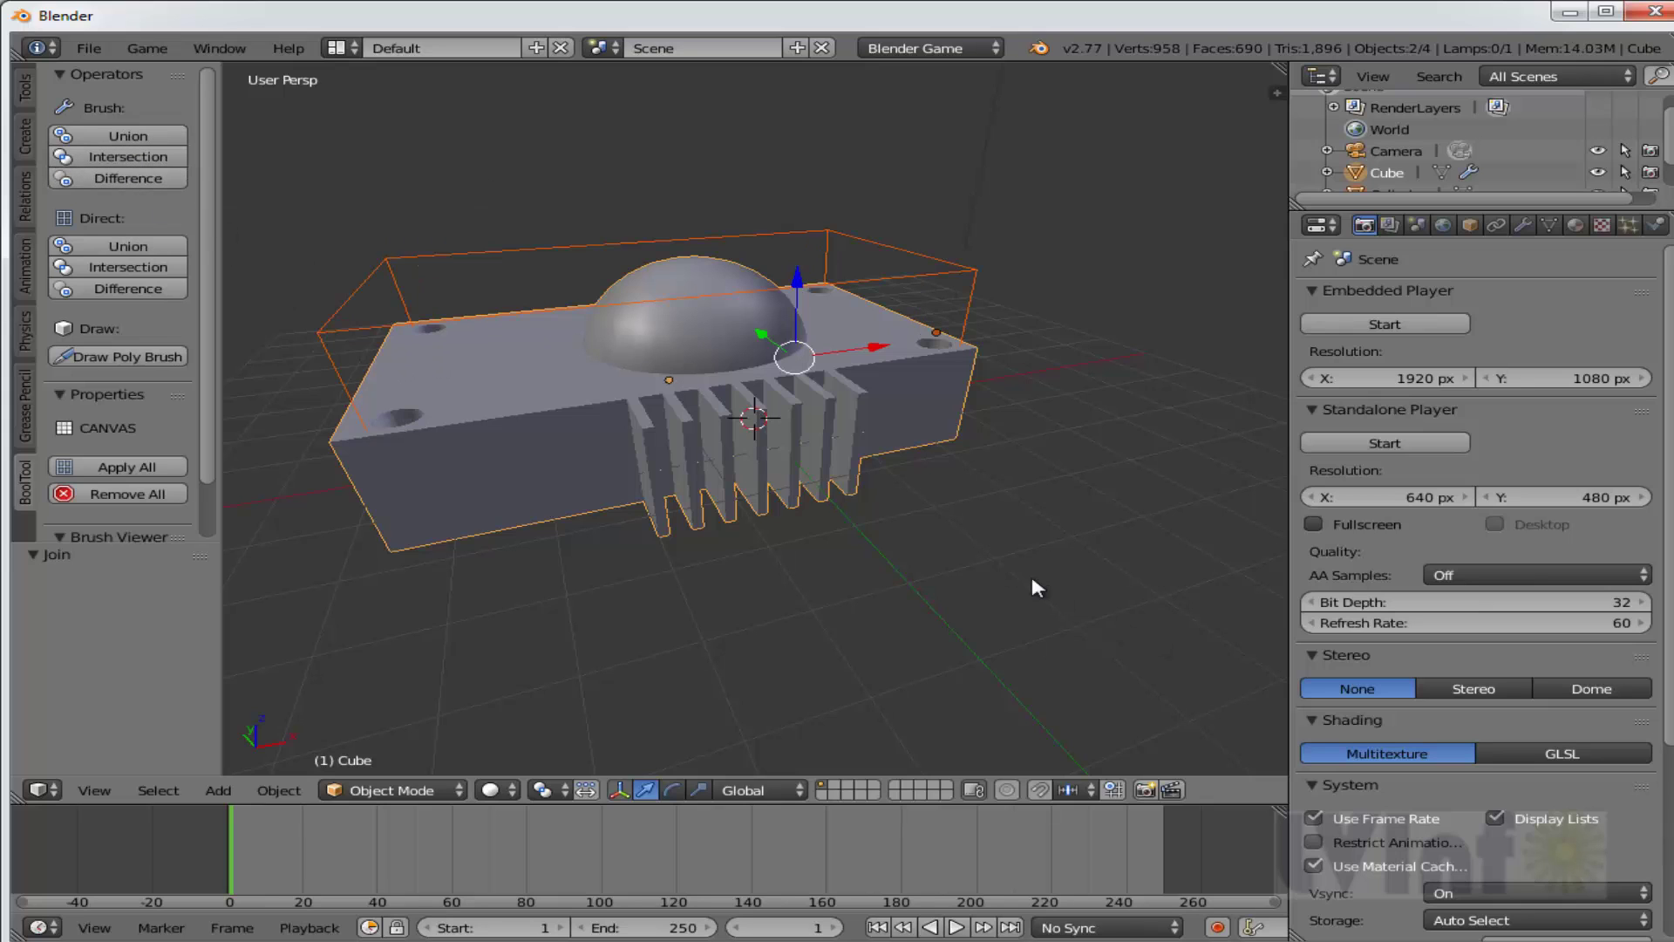
mouse_move(1031, 579)
middle_mouse_down()
mouse_move(1097, 600)
mouse_move(1179, 576)
mouse_move(1033, 560)
middle_mouse_up()
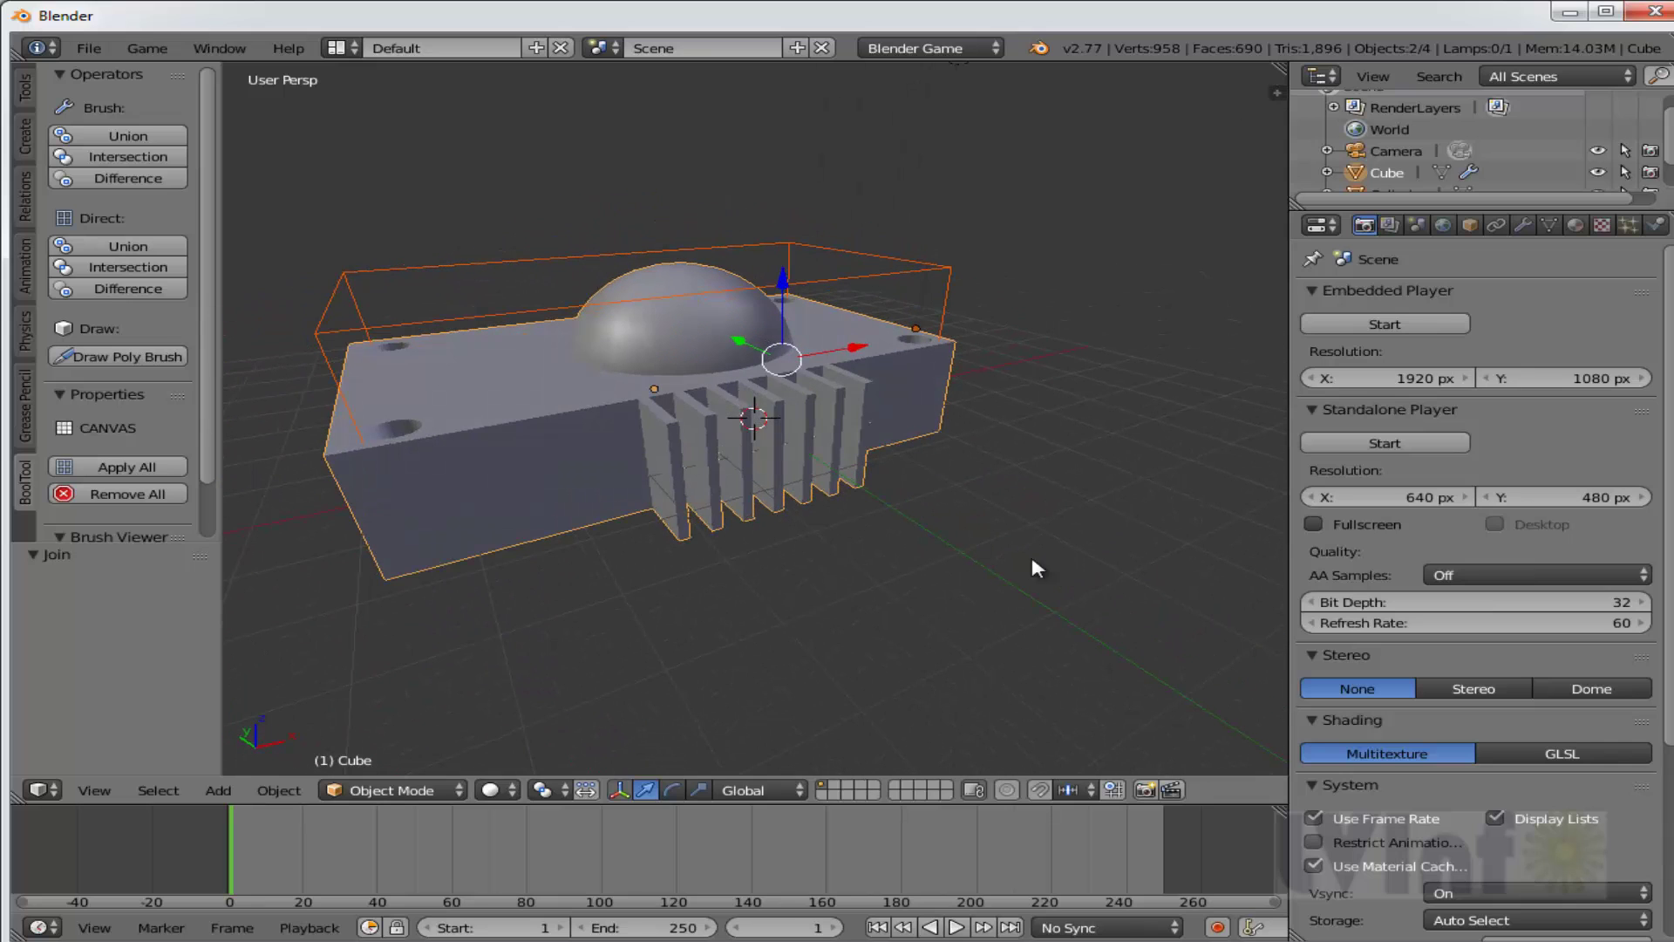
Switch the joined cylinders to a Union brush on the domed block and apply all brushes.
left_click(128, 136)
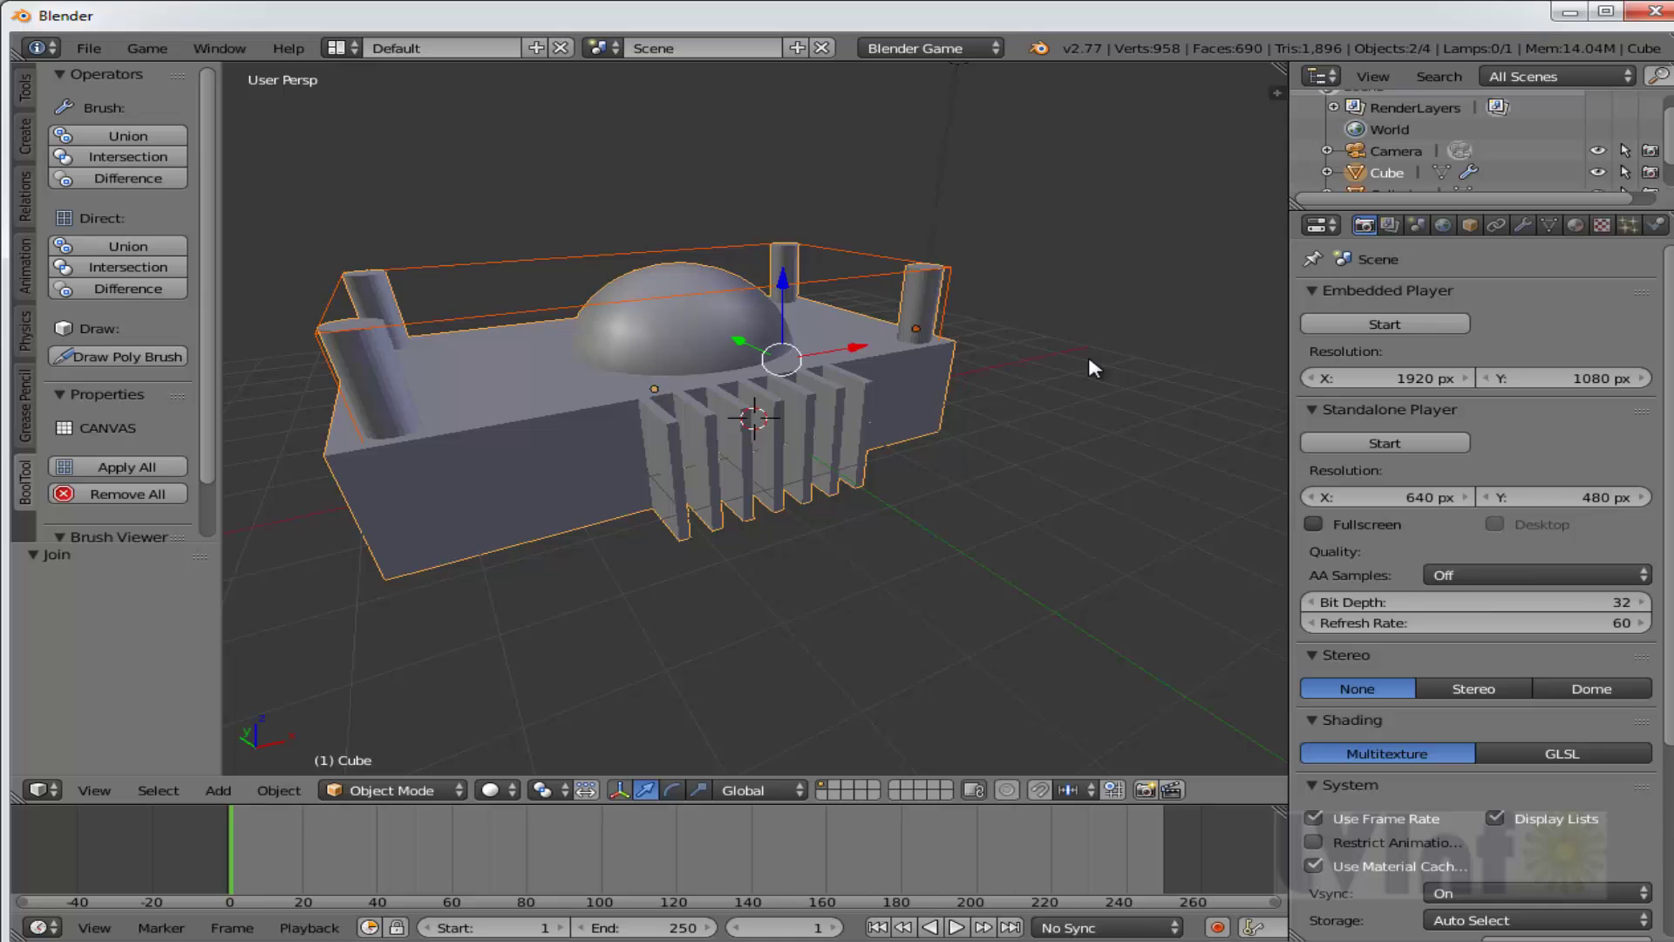
left_click(128, 468)
middle_click_drag(710, 546, 422, 530)
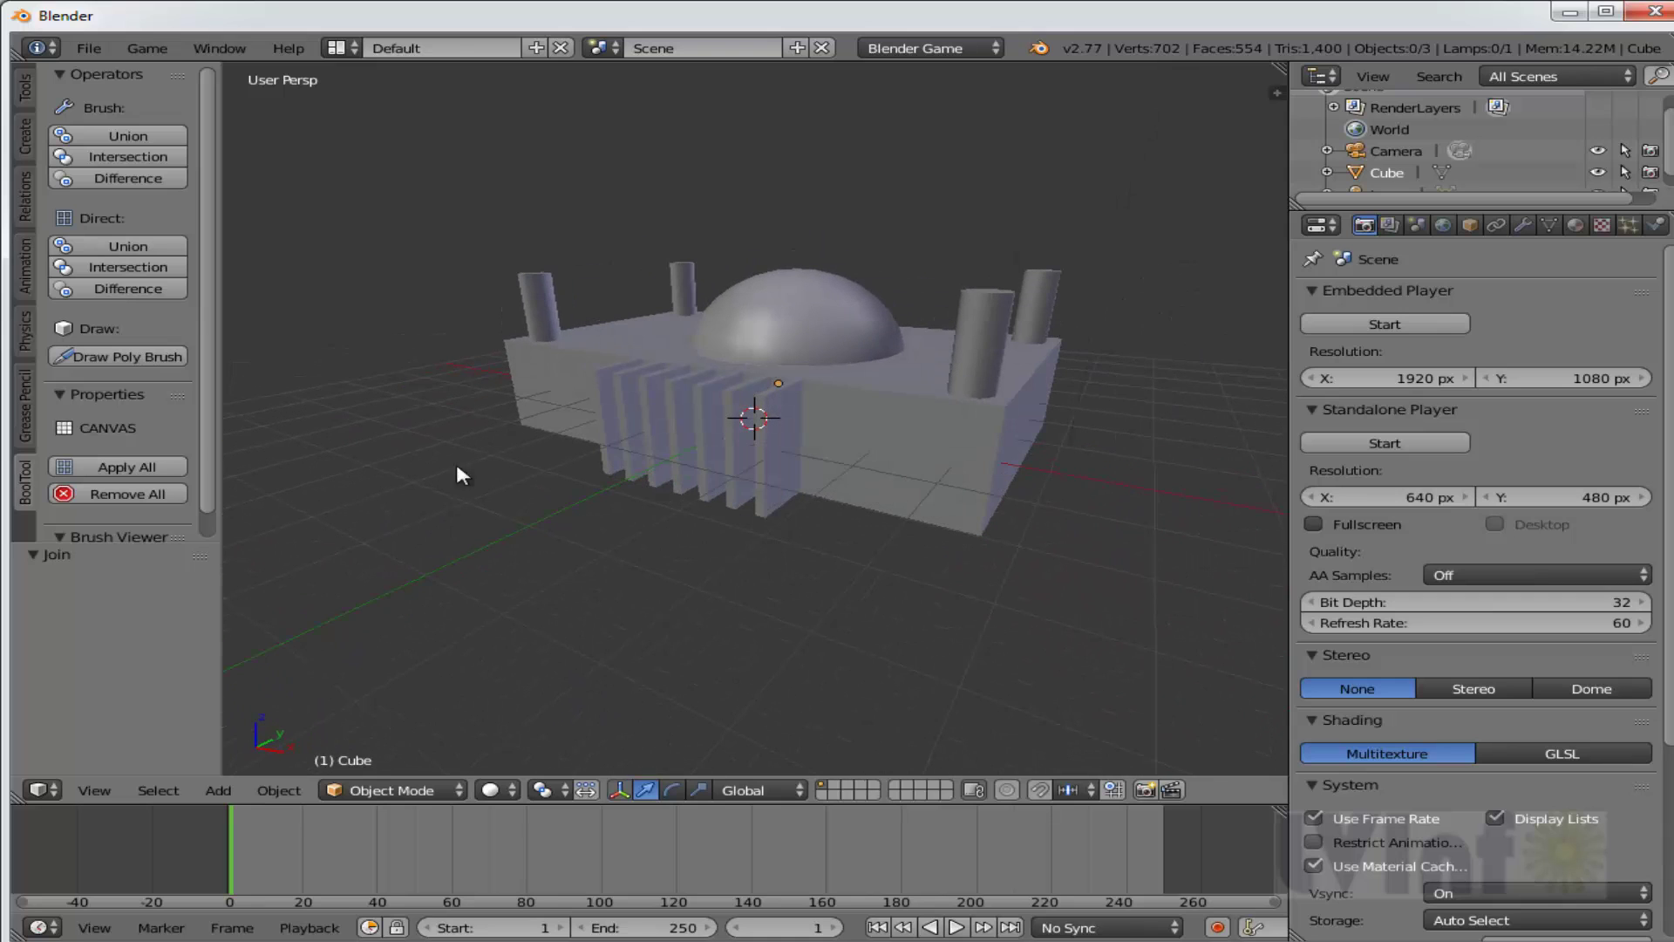
Move the domed block about 7.33 units along positive Y and add a cylinder mesh at the 3D cursor.
right_click(816, 318)
left_click_drag(820, 368, 915, 293)
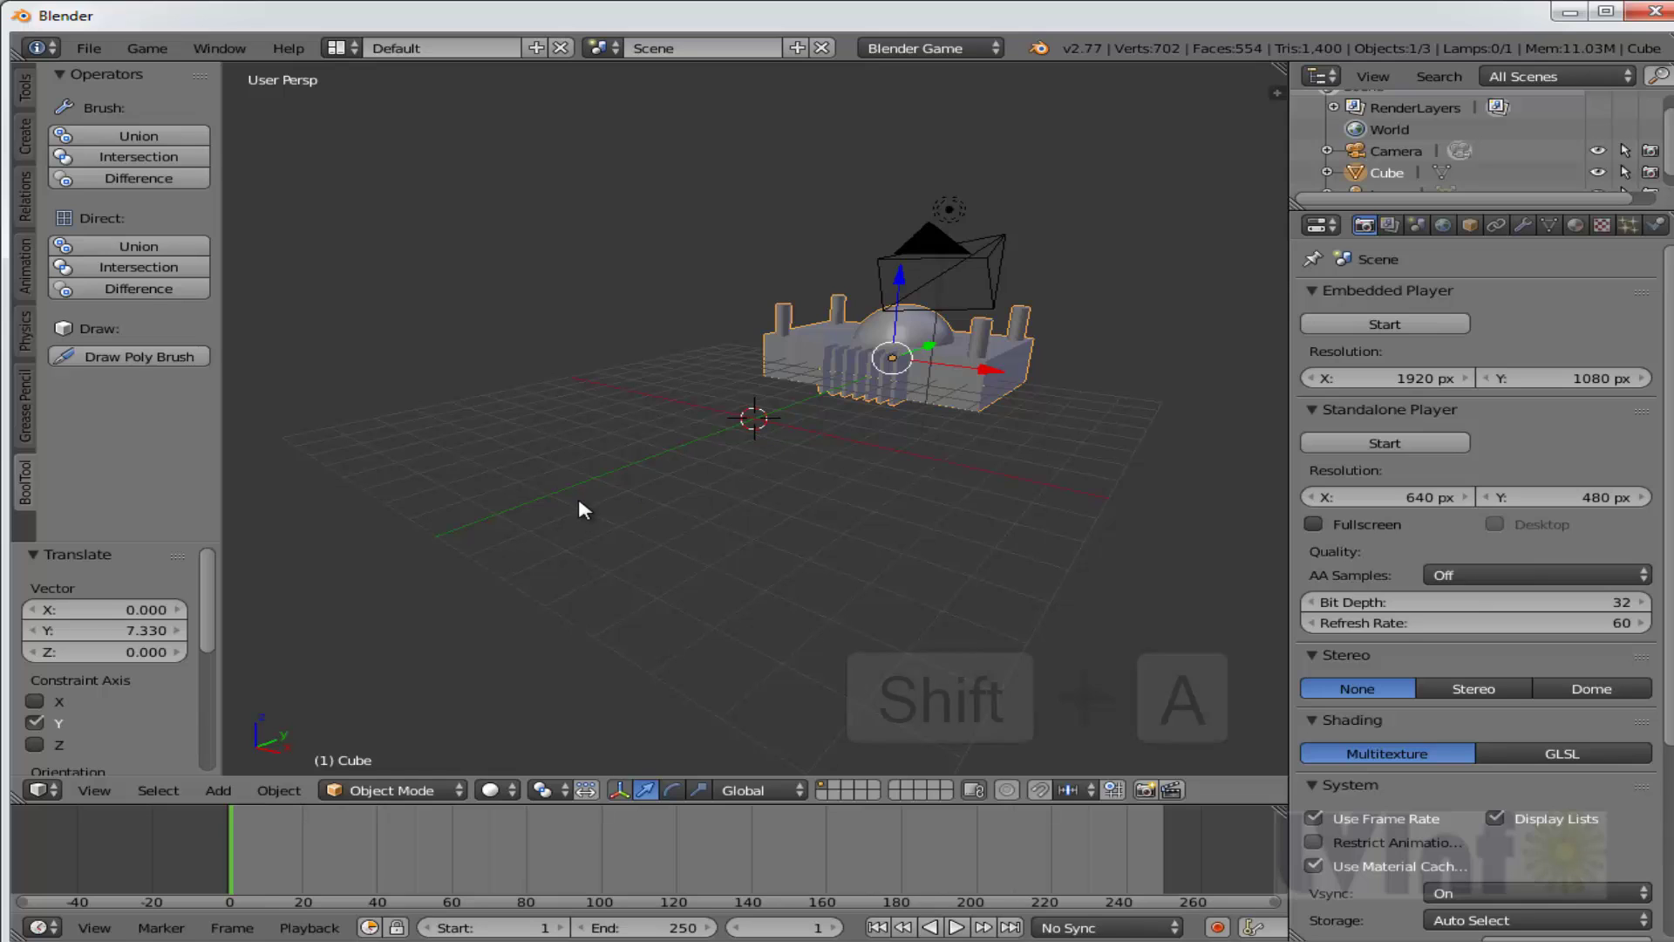
key("shift+a")
mouse_move(578, 503)
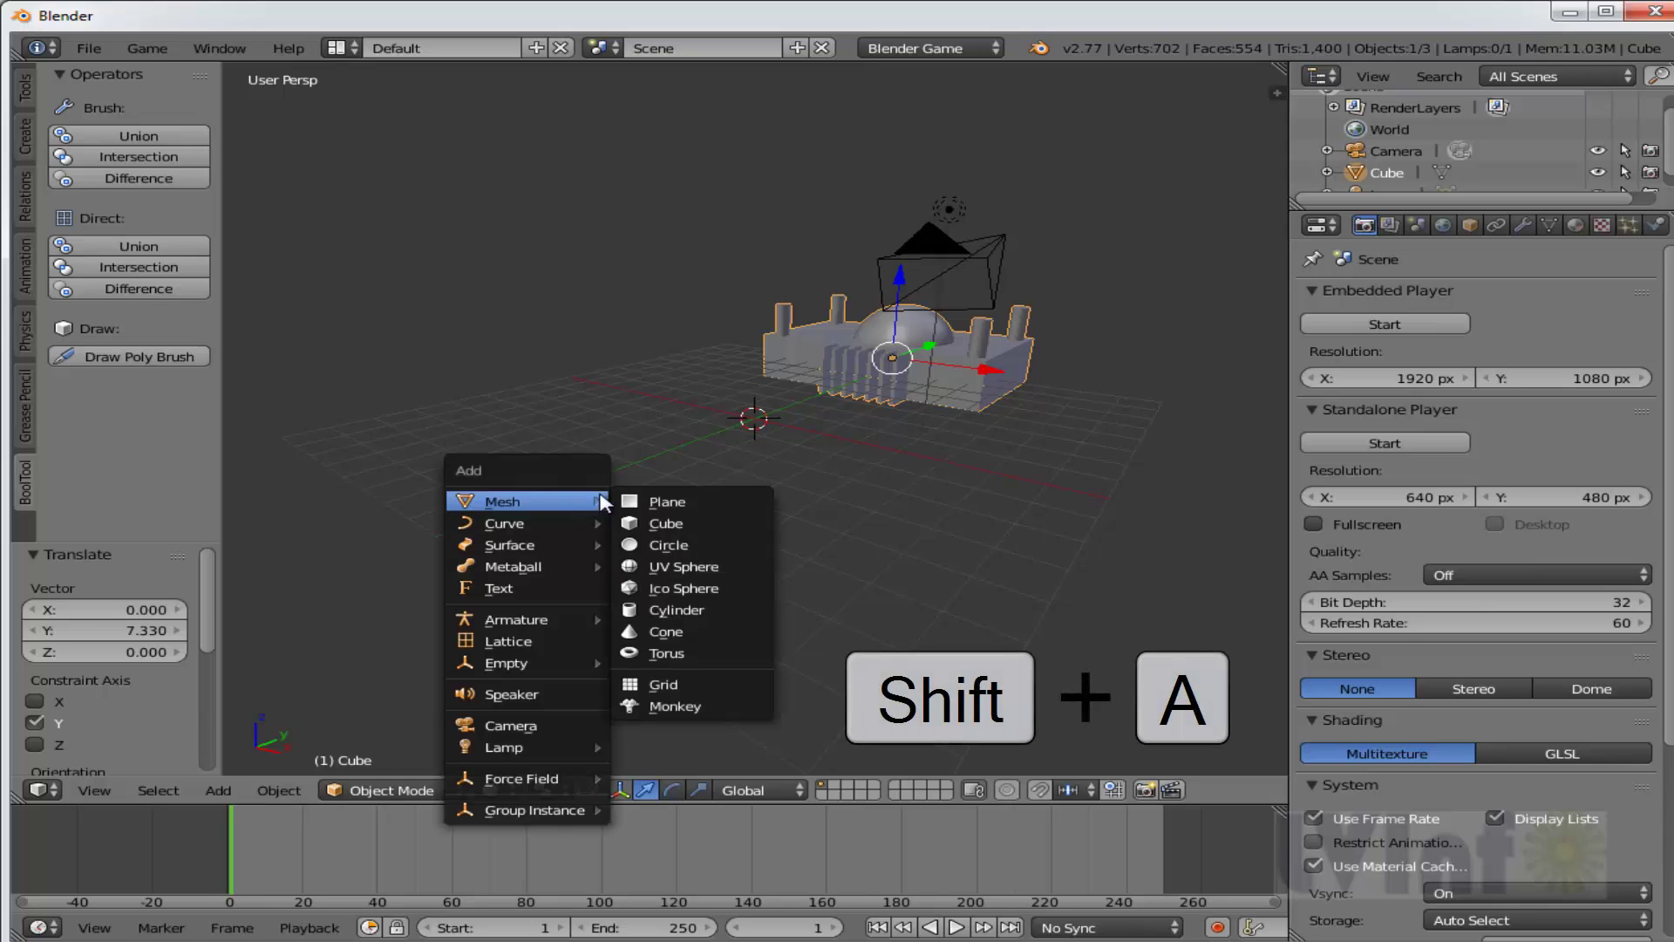
left_click(671, 609)
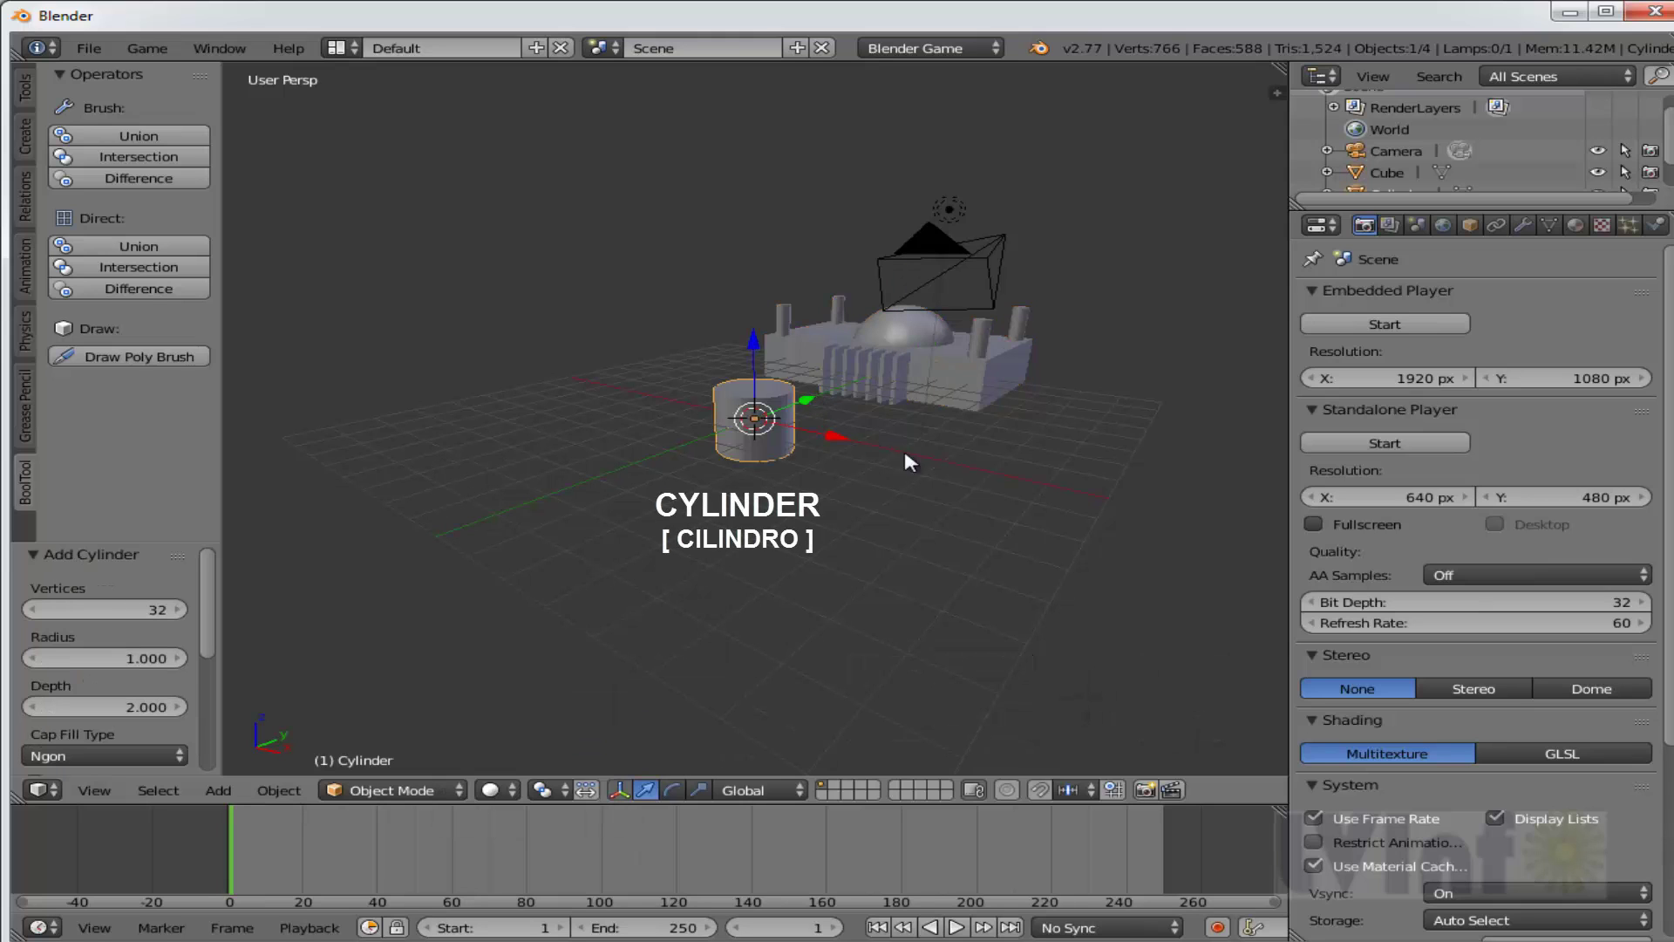
Move the domed block about 8.81 units along negative Y, back over the new cylinder.
middle_click_drag(1043, 502, 1090, 420)
right_click(1093, 425)
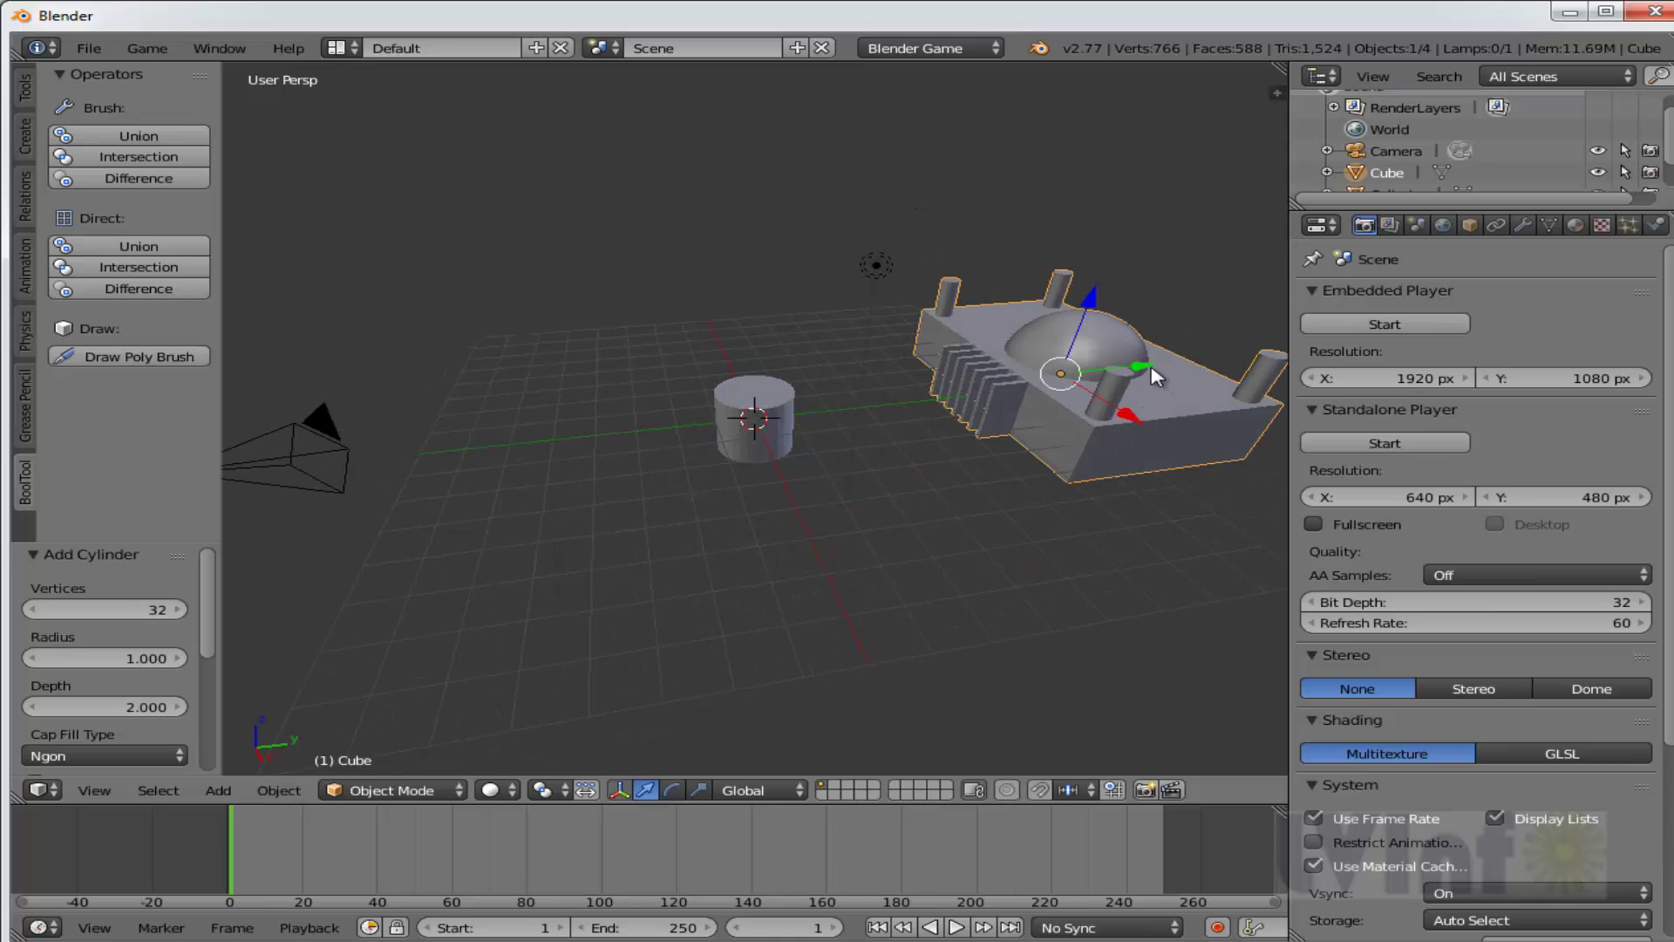
left_click_drag(1155, 377, 864, 426)
Using wireframe display, move the hidden cylinder about 3.41 units along positive X and 0.63 along positive Y, then restore solid display.
key("z")
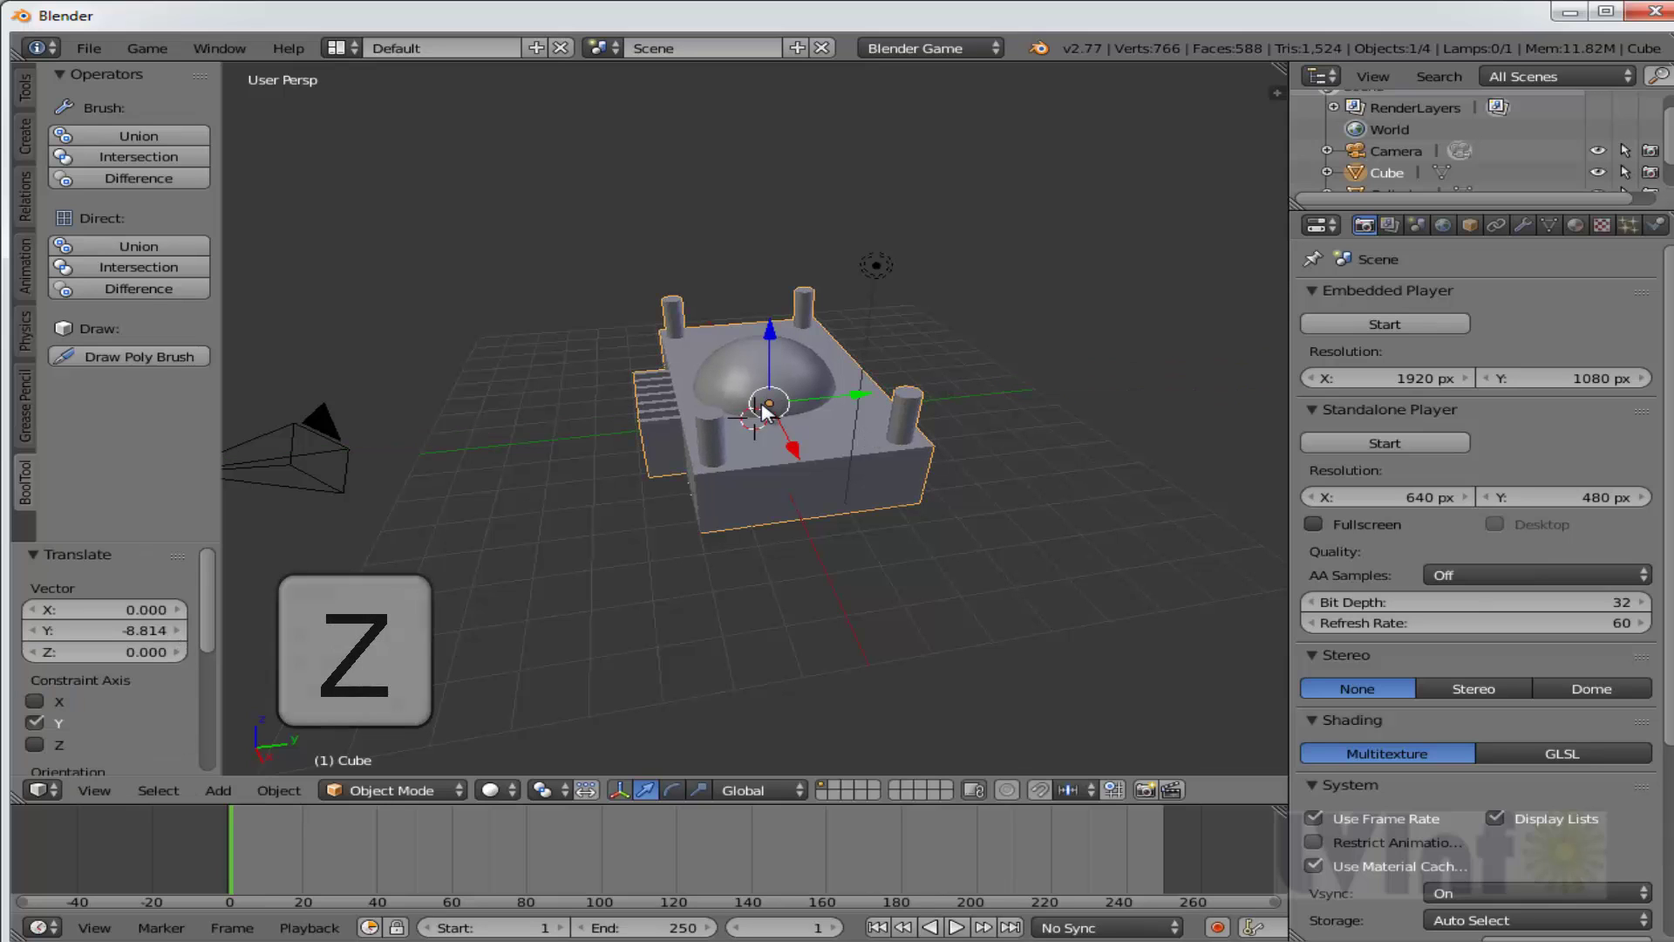
key("z")
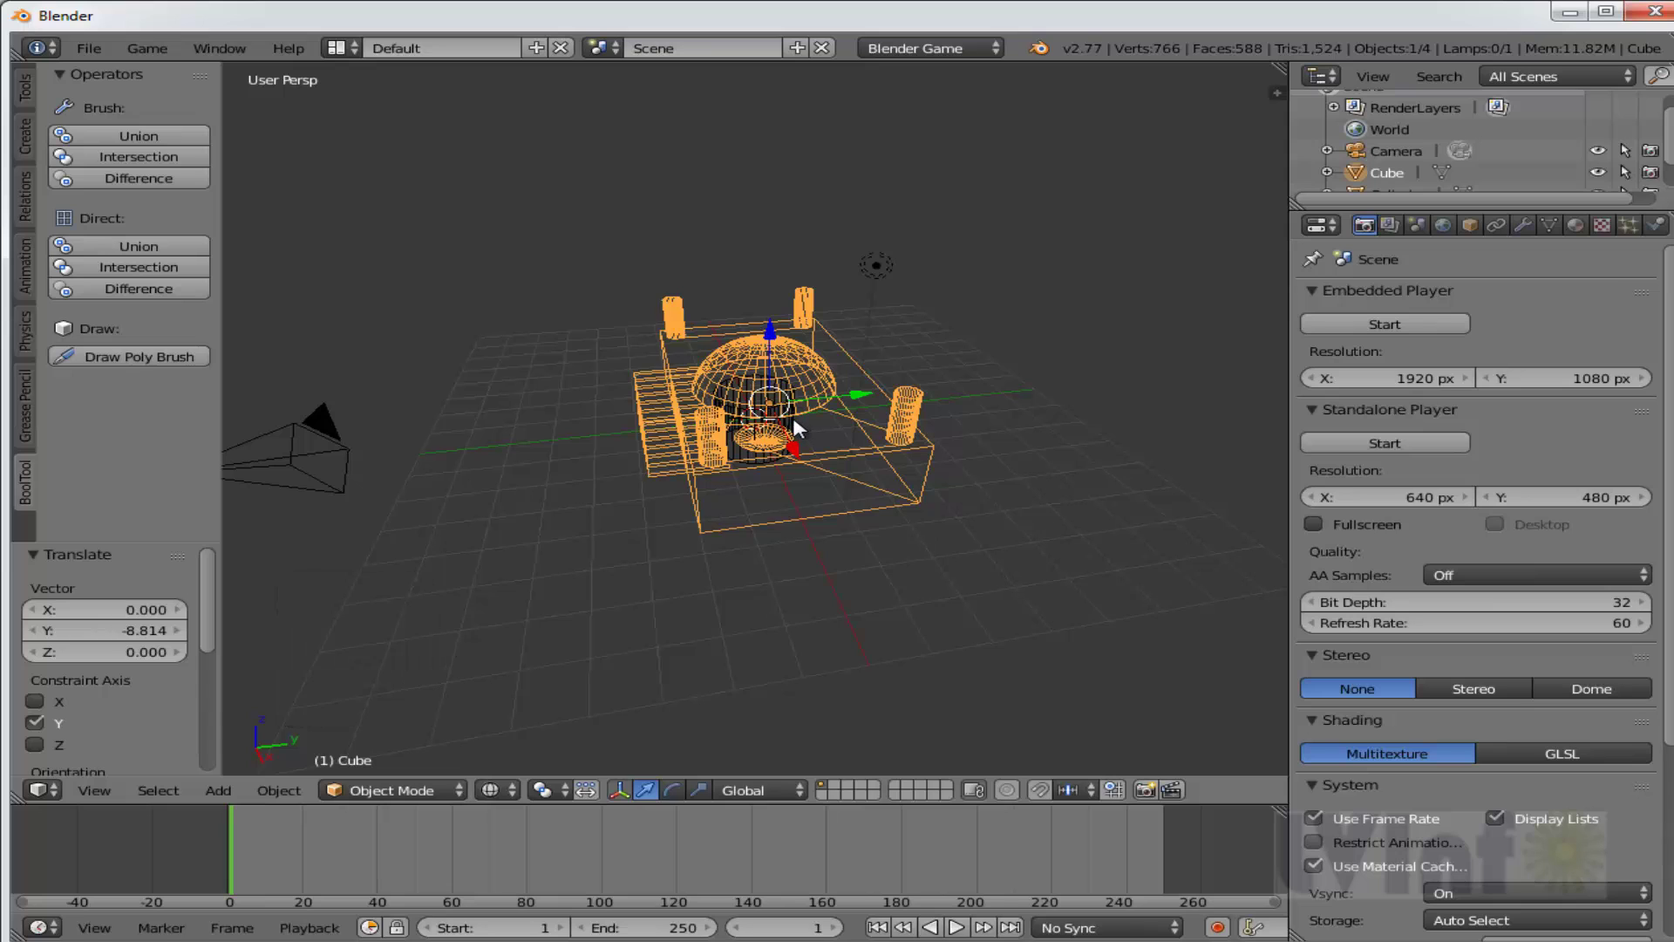
right_click(796, 426)
left_click_drag(770, 467, 802, 542)
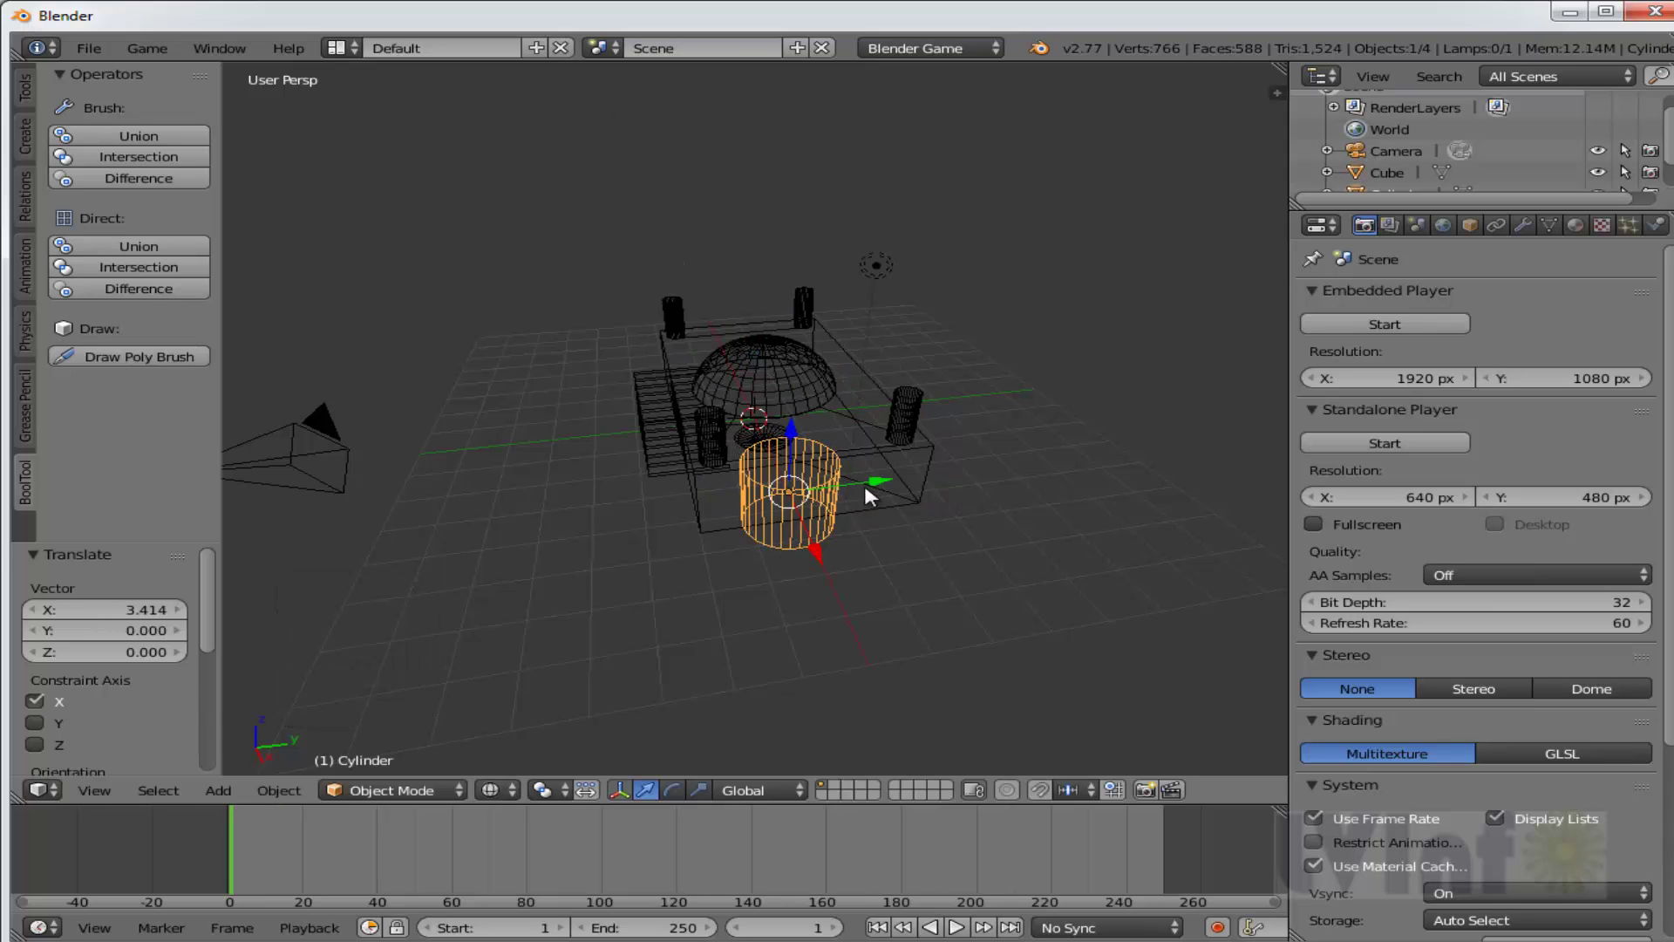
left_click_drag(886, 473, 914, 471)
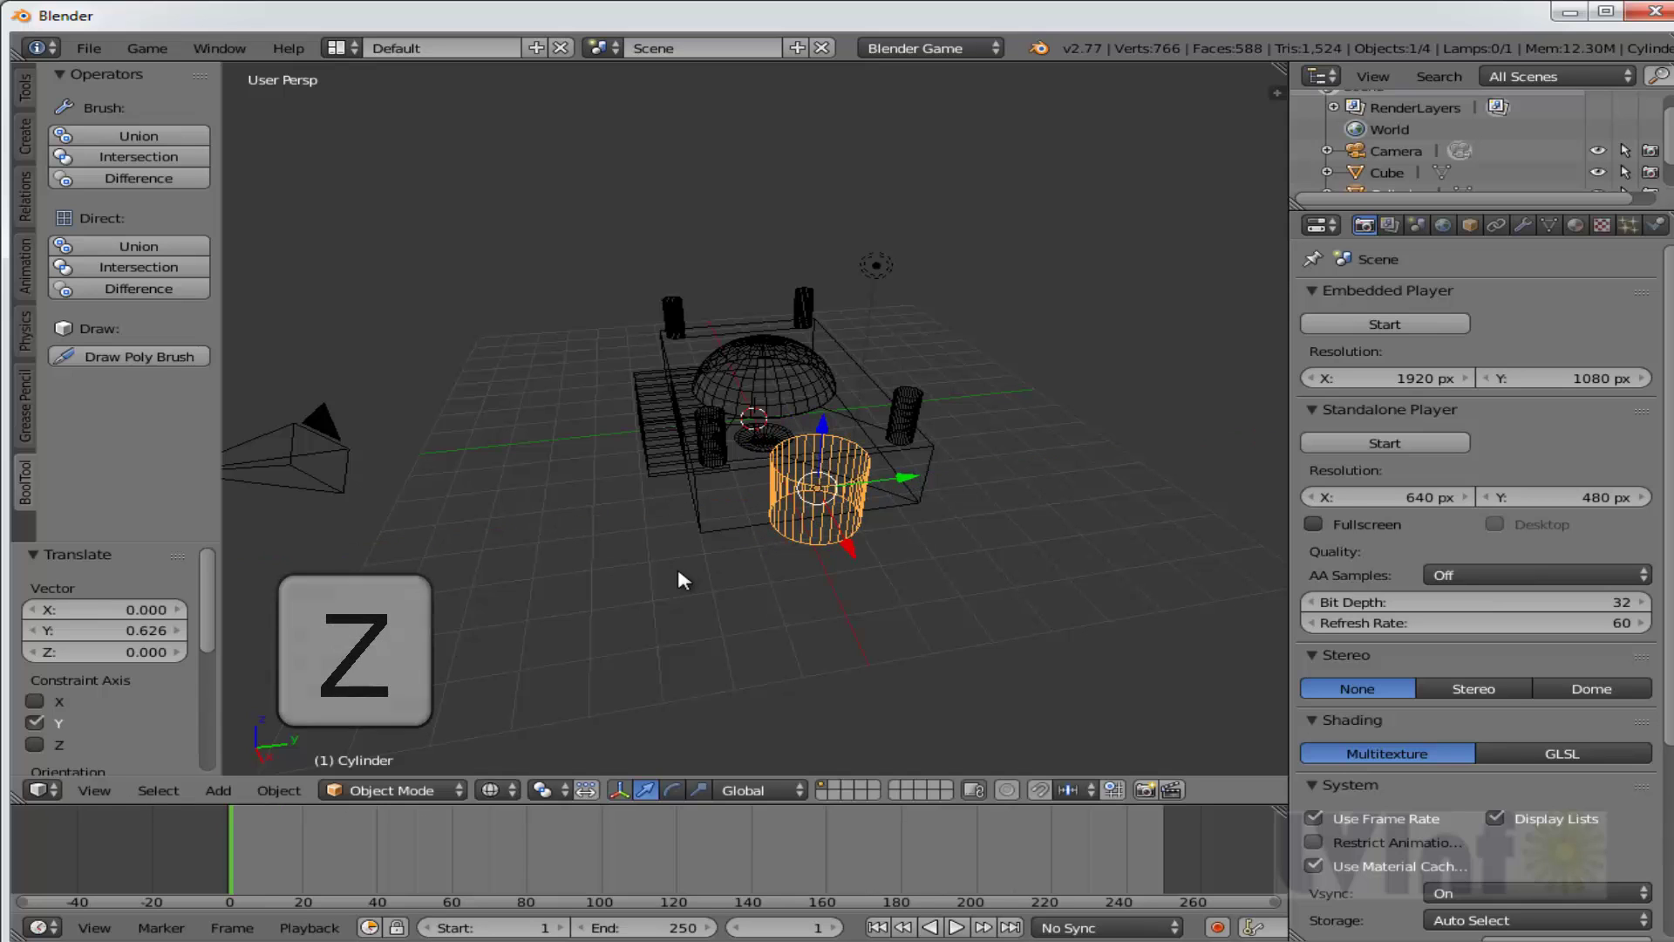
key("z")
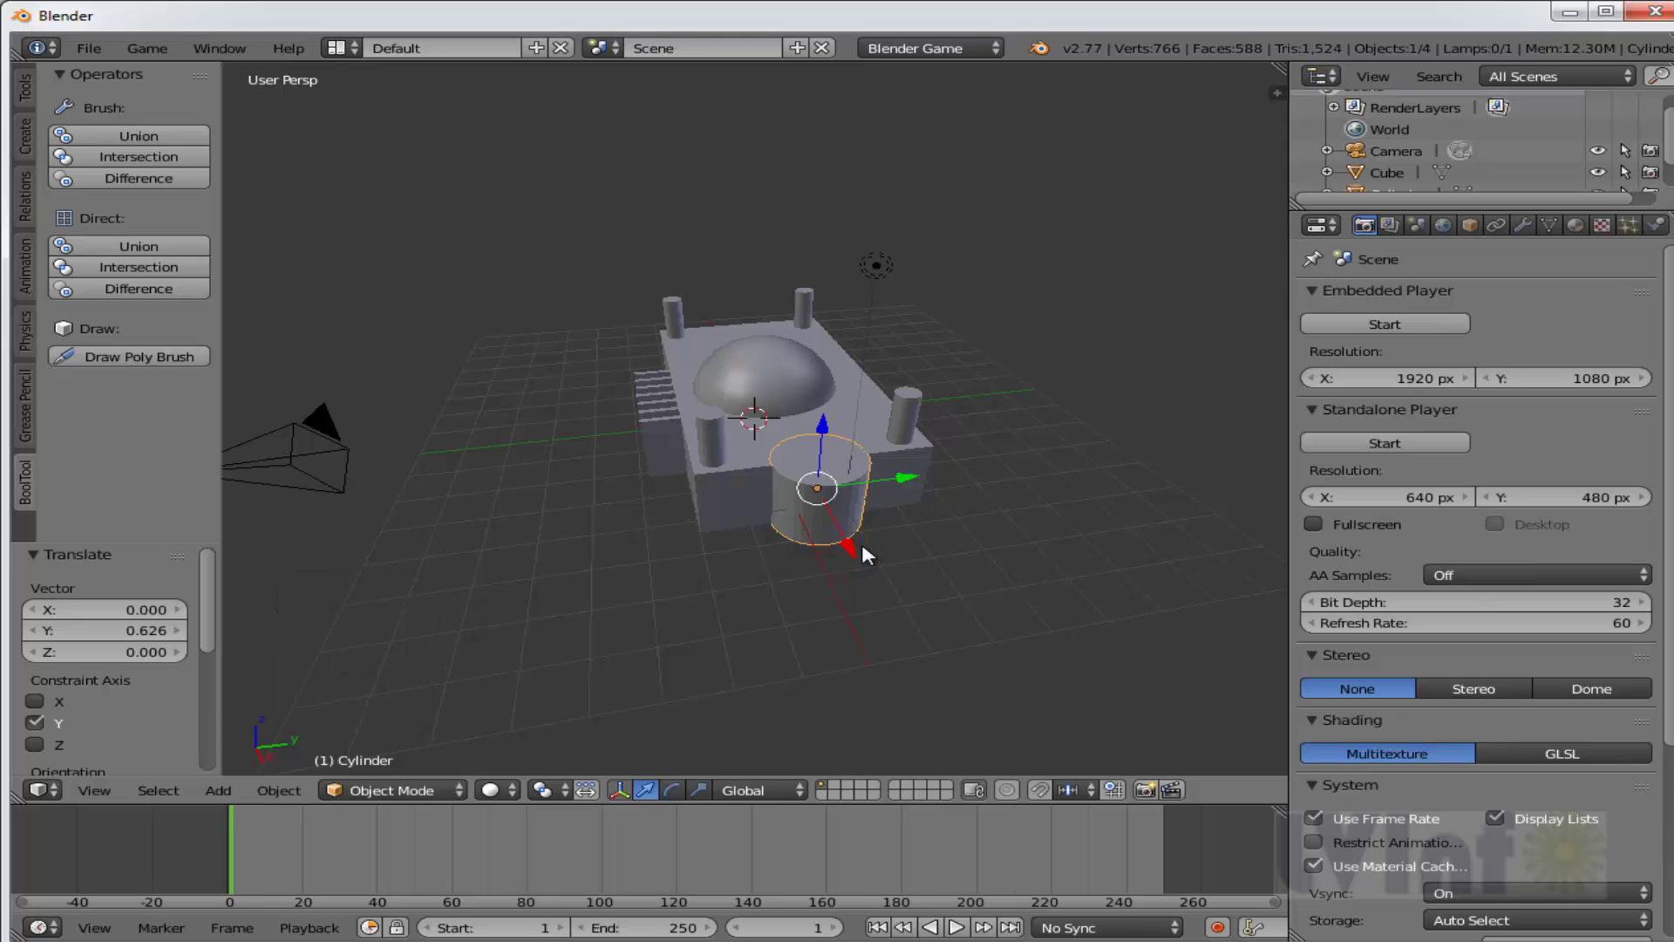
Scale the cylinder up to about 1.267 and shift it about 0.095 units along negative Y.
key("s")
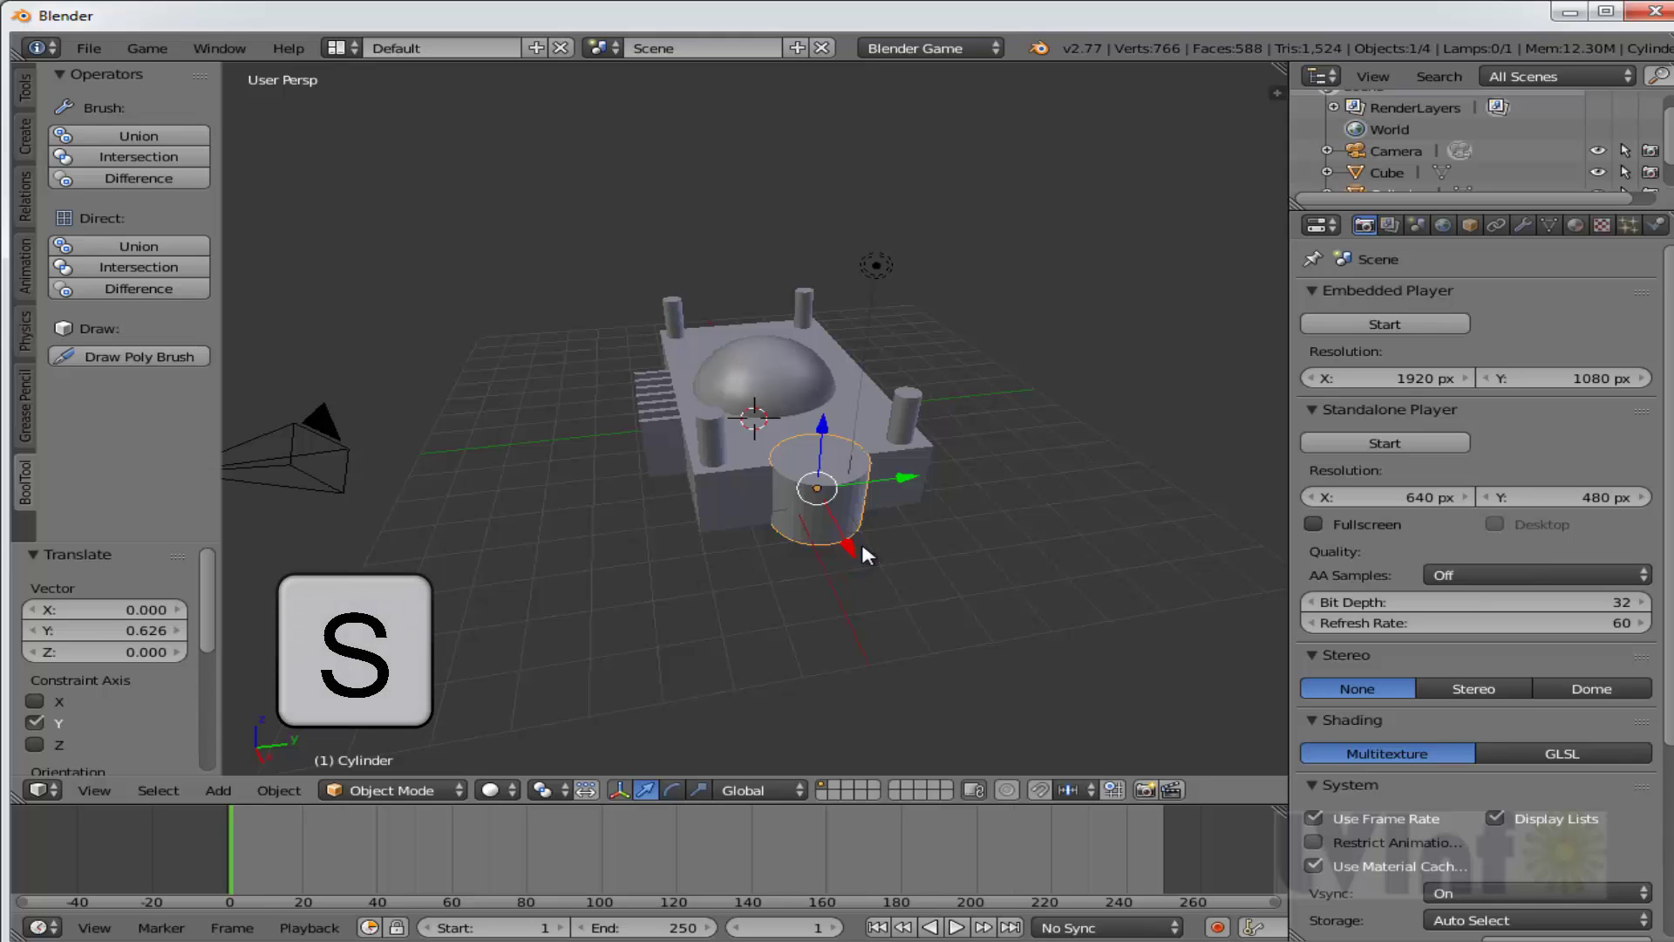
left_click(887, 546)
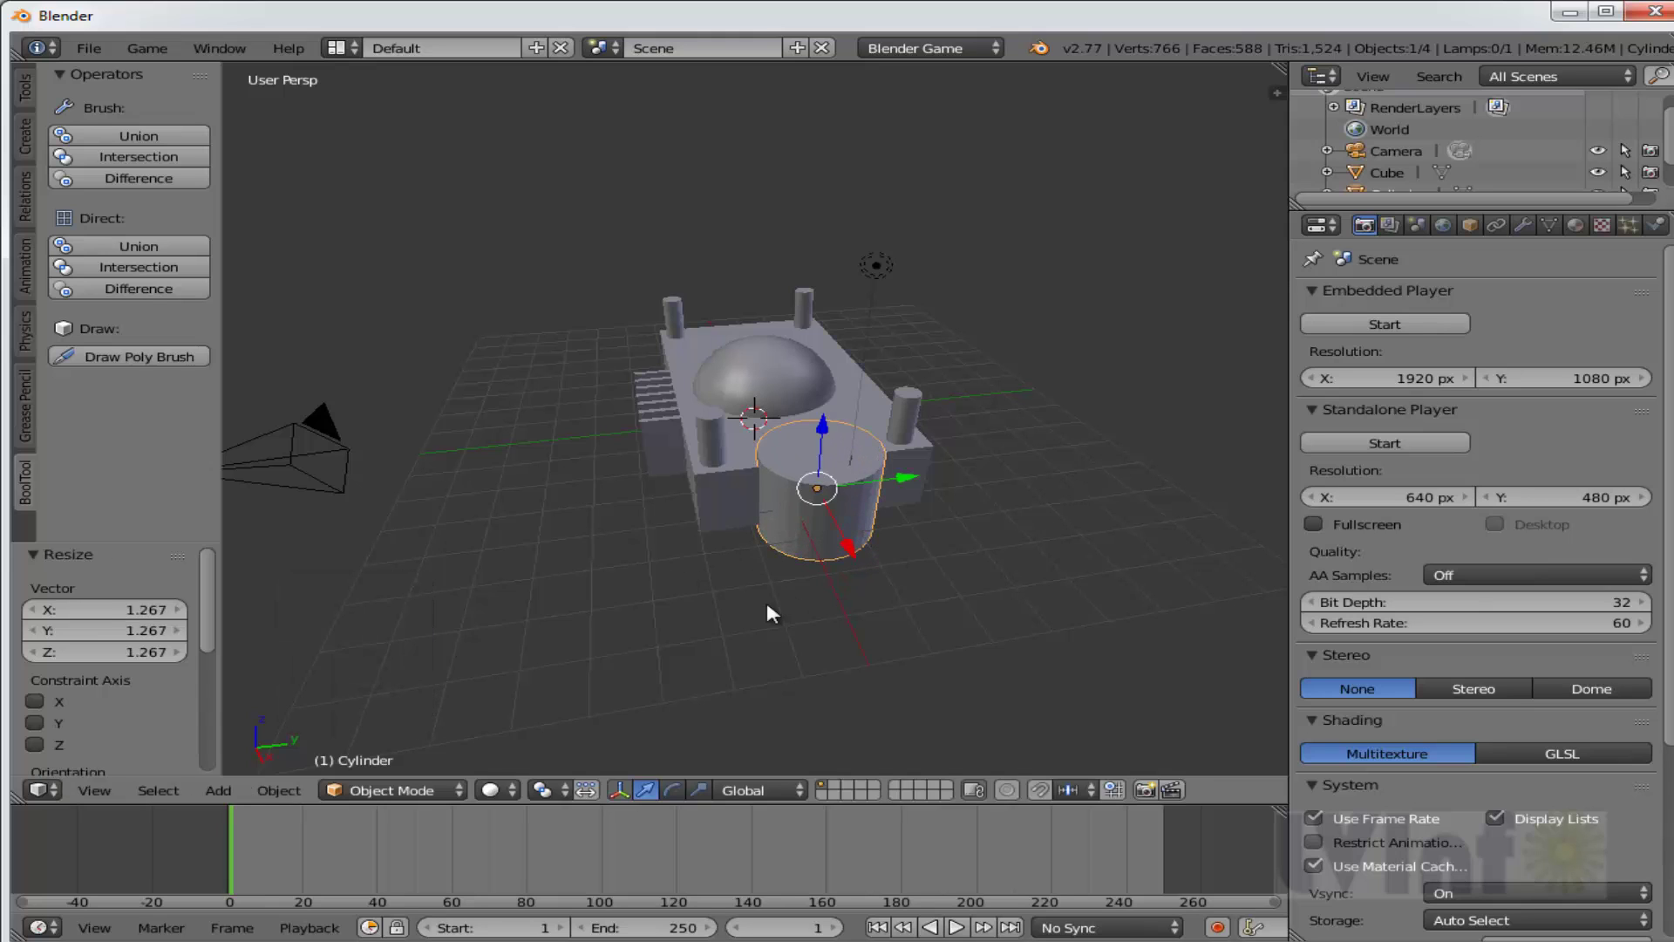
middle_click_drag(766, 601, 620, 611)
left_click_drag(732, 535, 731, 530)
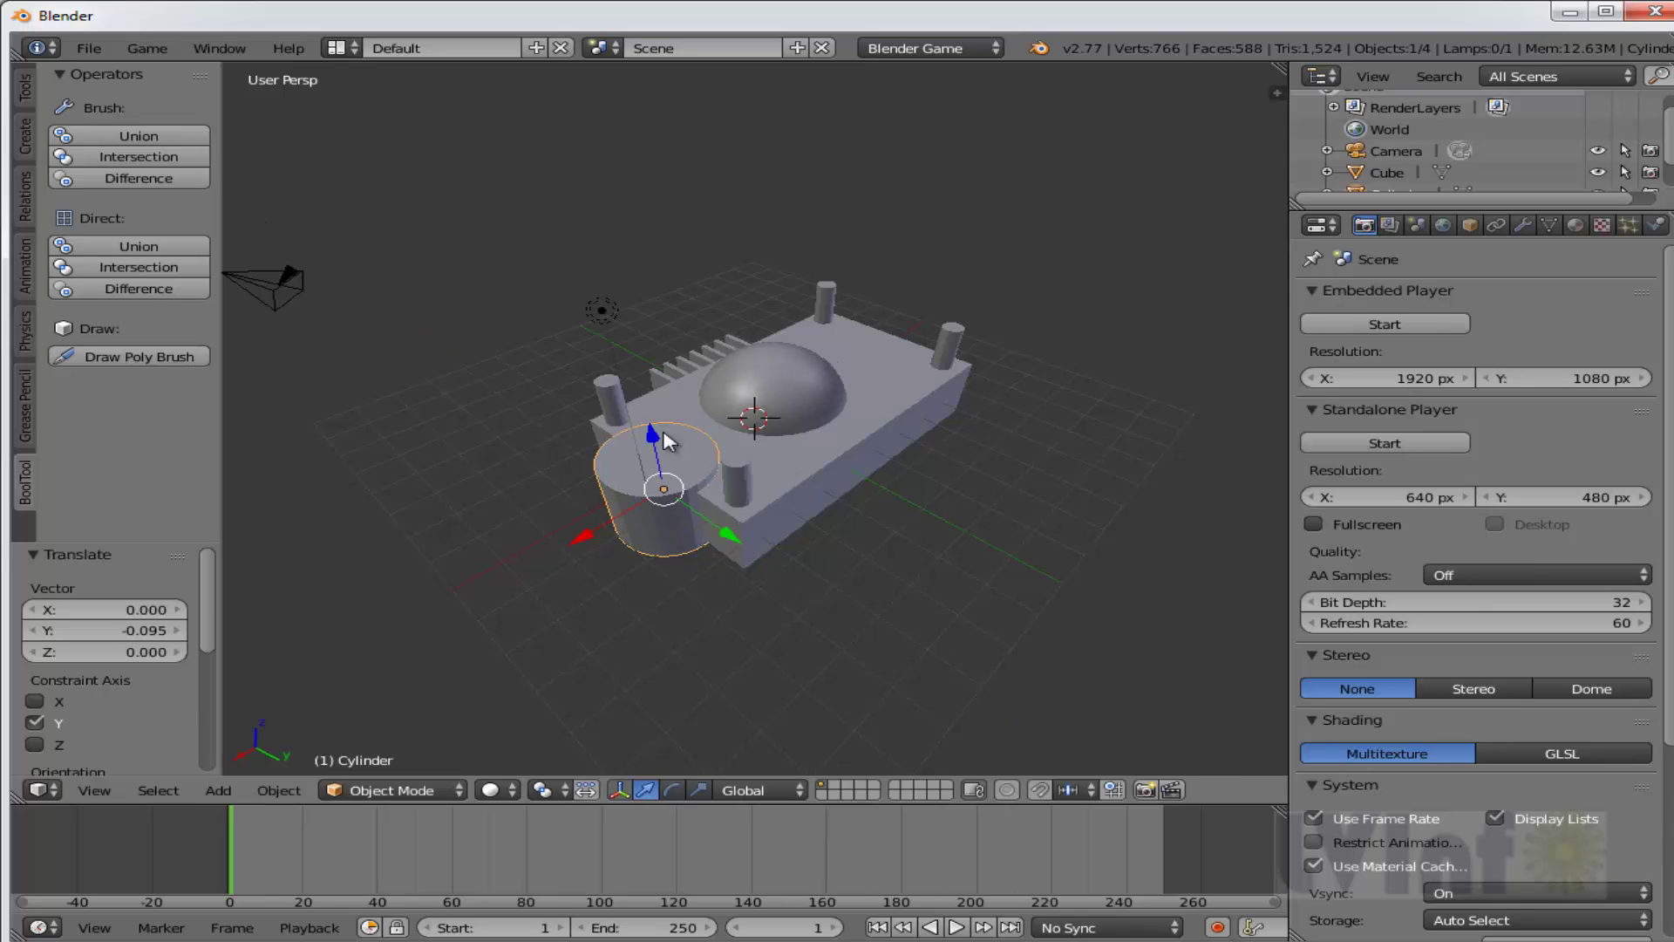
Cut the large cylinder out of the block's end with a BoolTool Difference brush and apply all brushes.
left_click(896, 389, "shift")
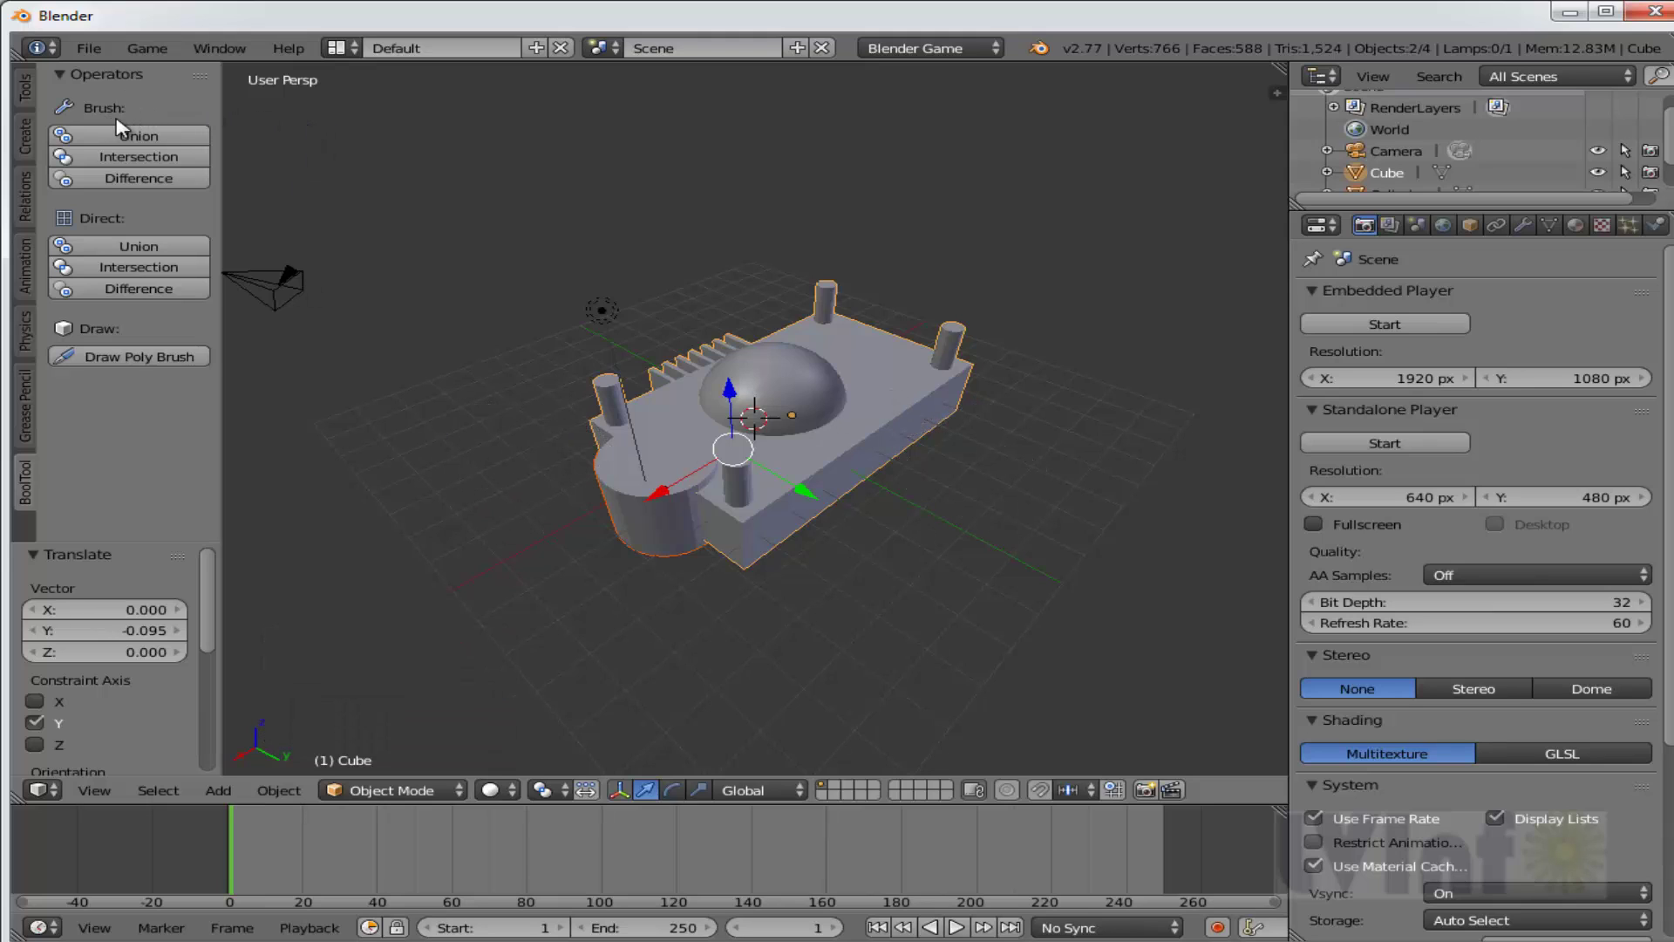
left_click(150, 178)
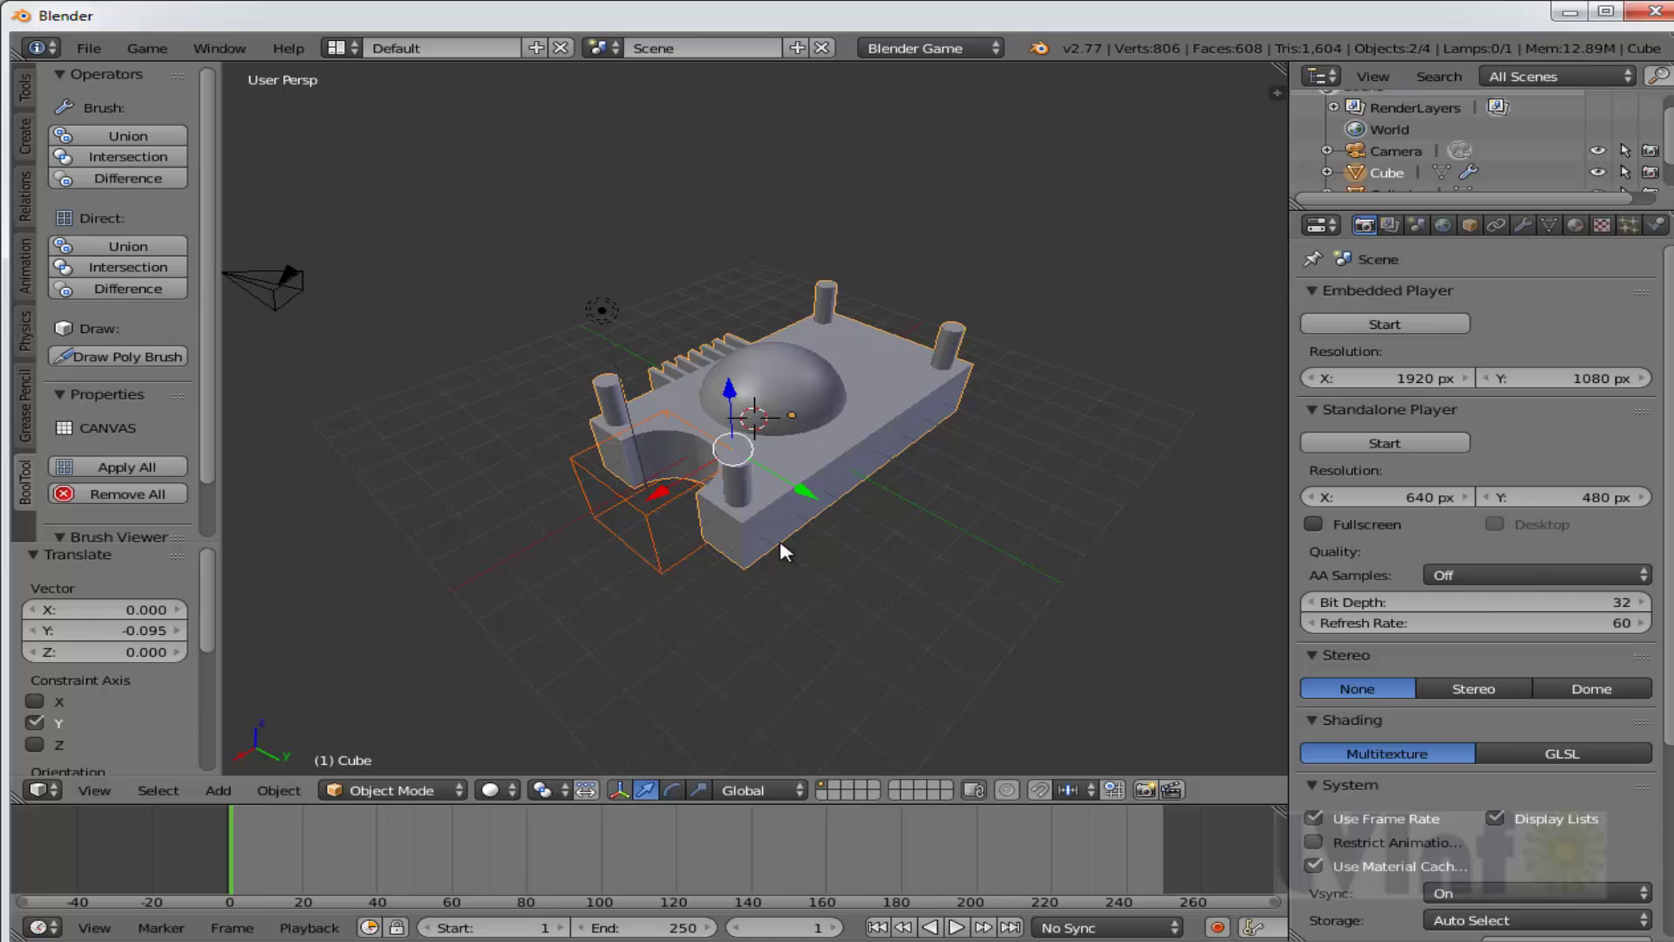
middle_click_drag(782, 545, 1018, 446)
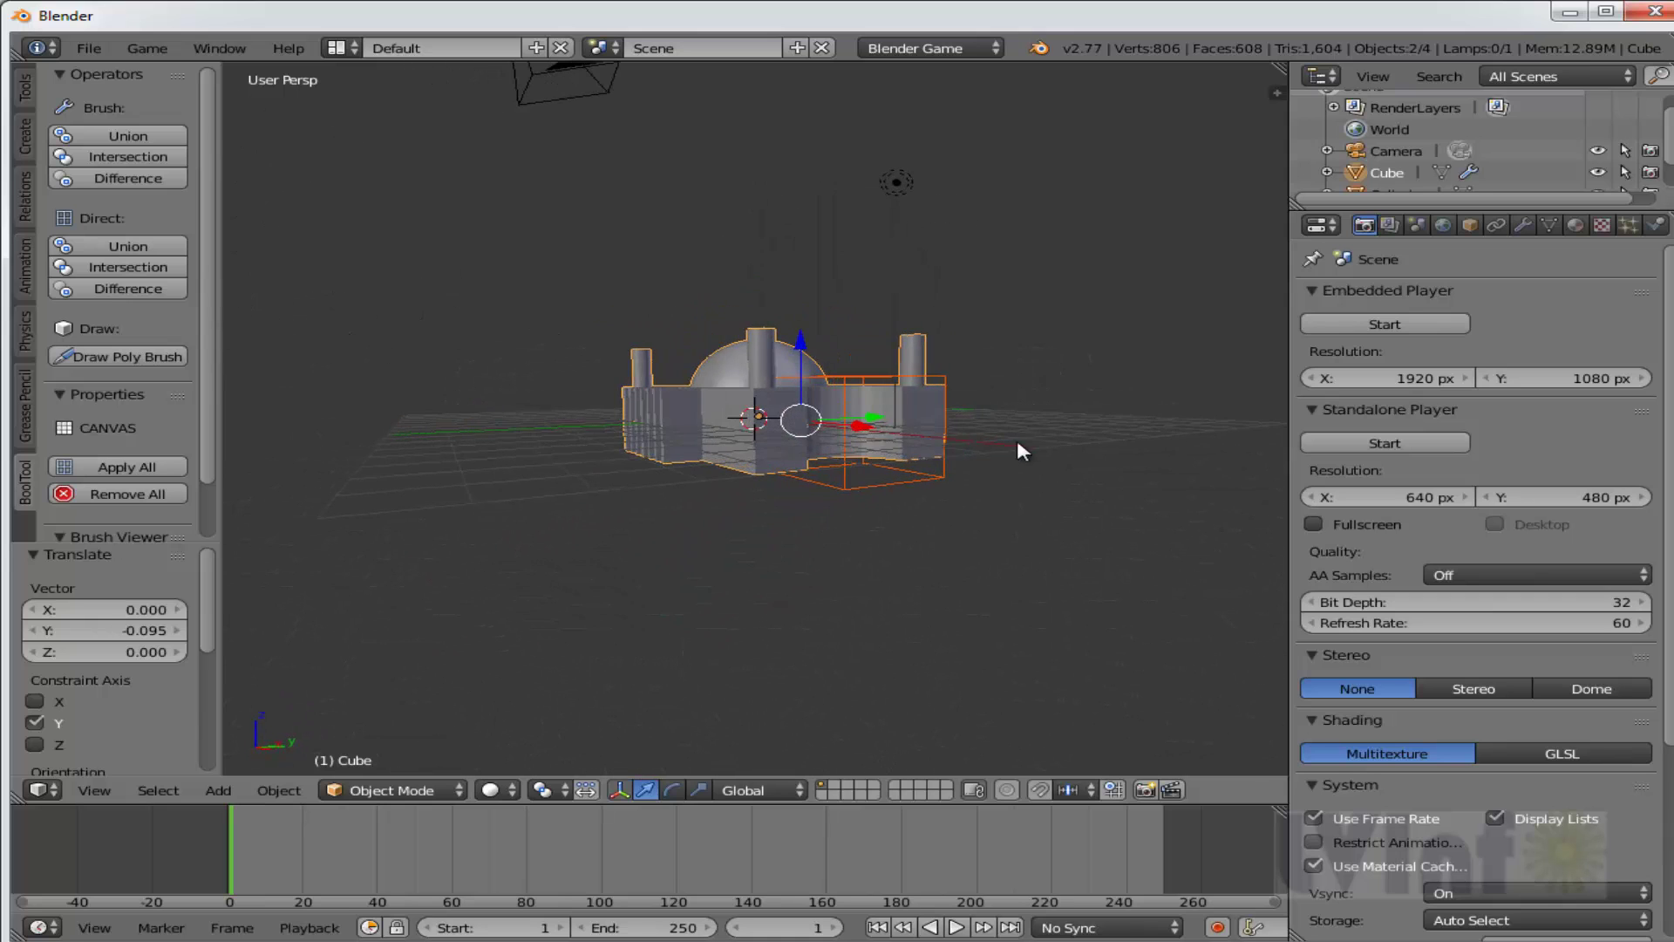
left_click(128, 467)
middle_click_drag(946, 484, 987, 527)
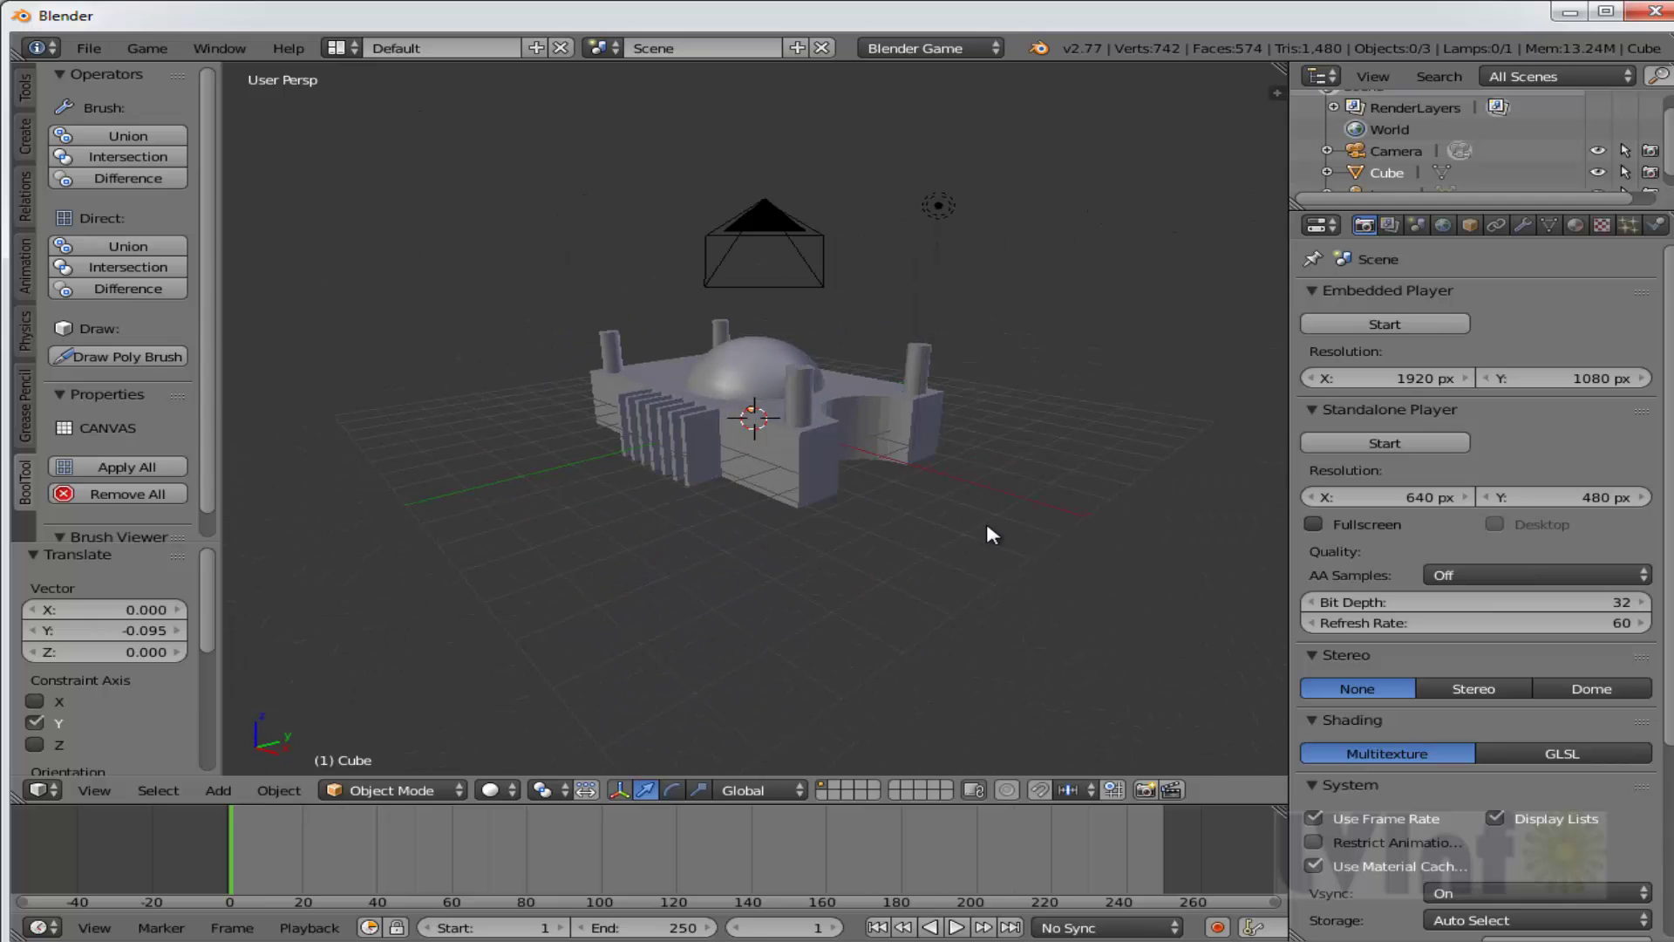